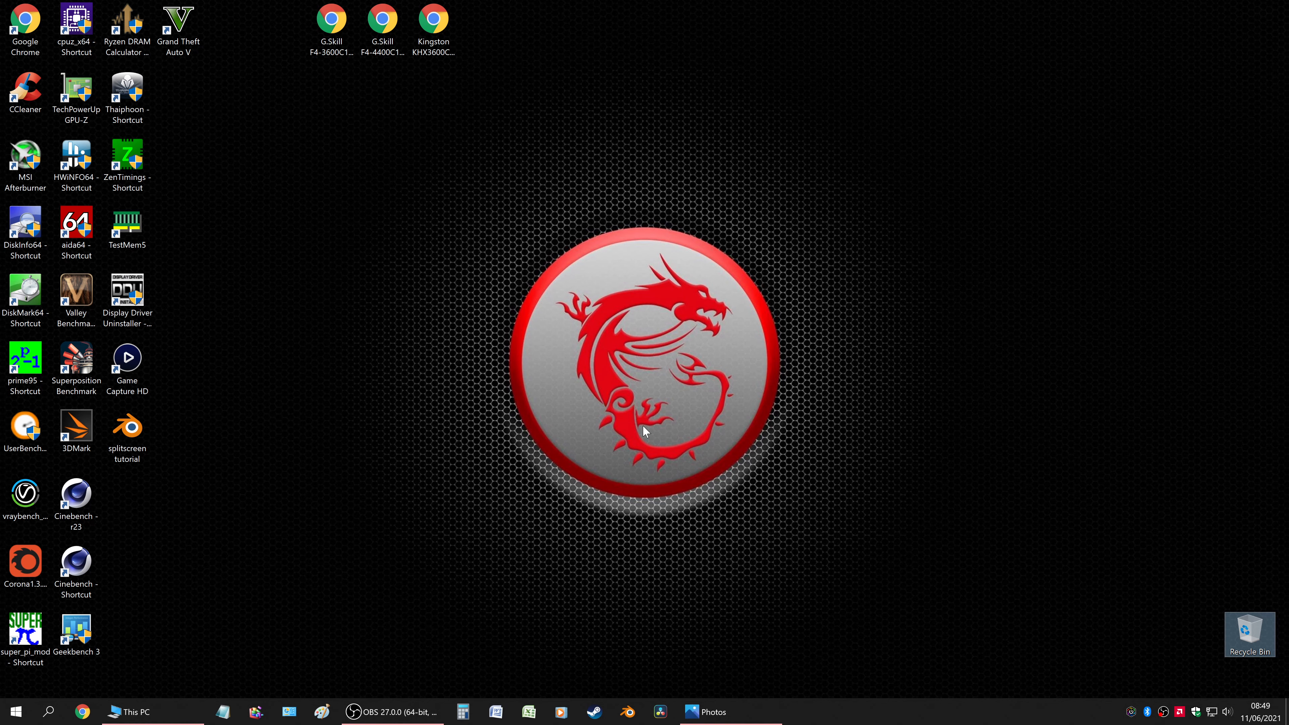
Step: View the Windows Live installer screenshot in Photos, close it, and launch Movie Maker
left_click(713, 712)
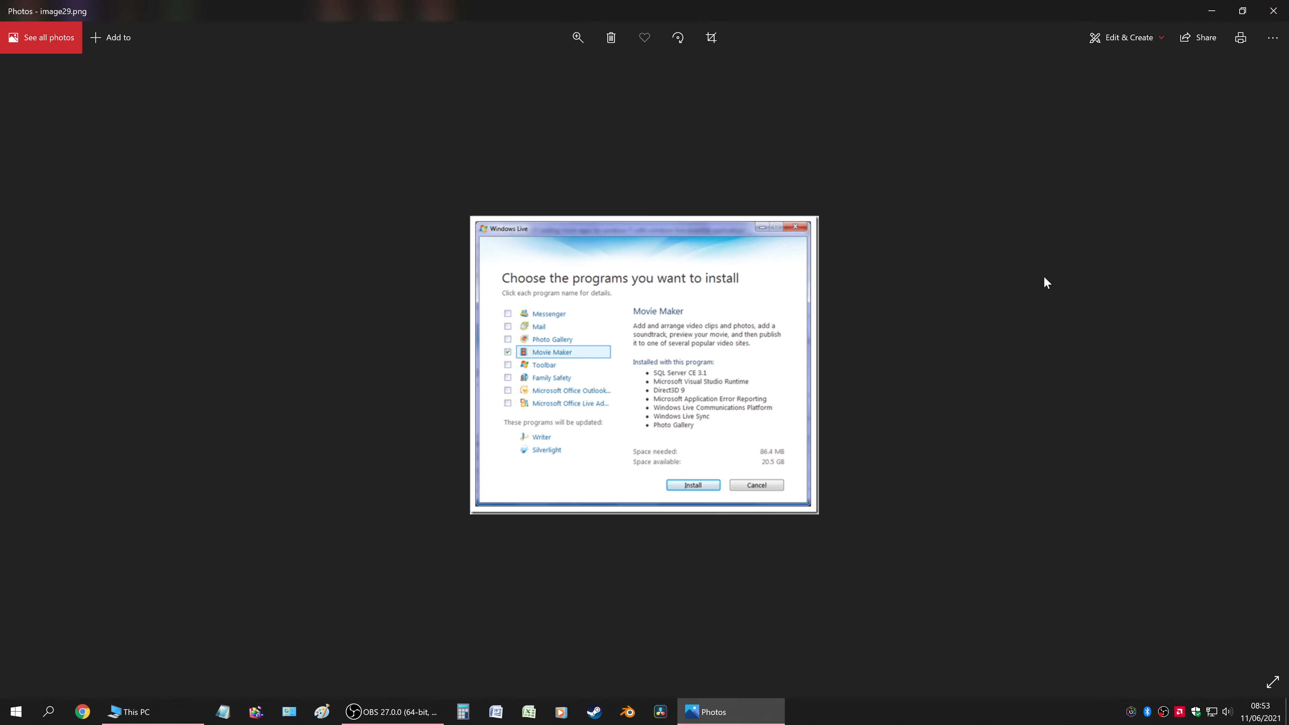
left_click(1282, 7)
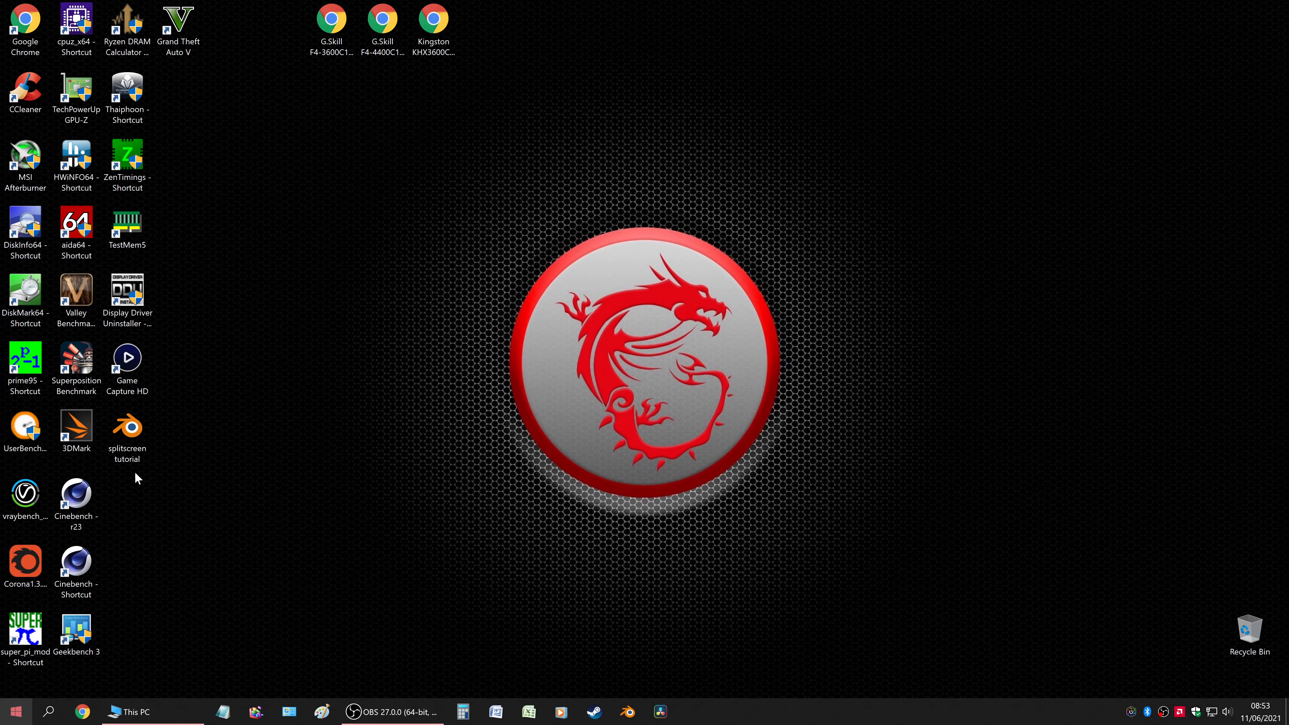
key("super")
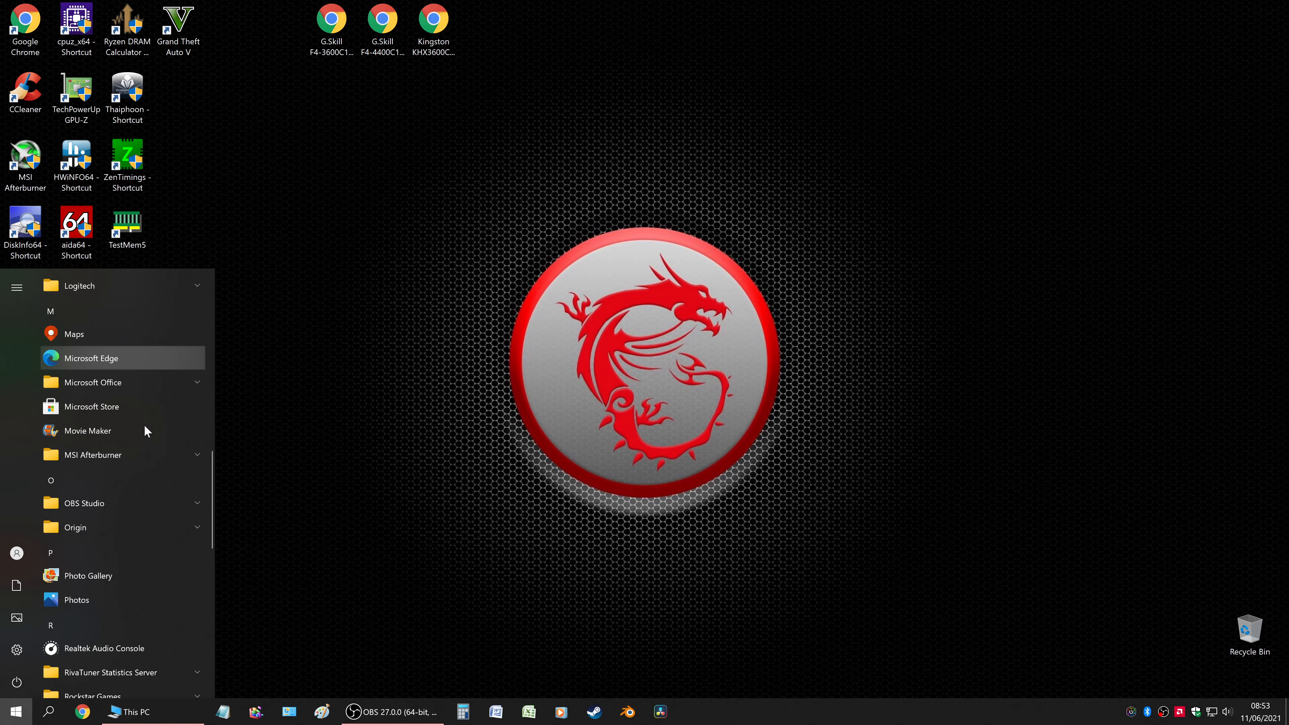
left_click(96, 430)
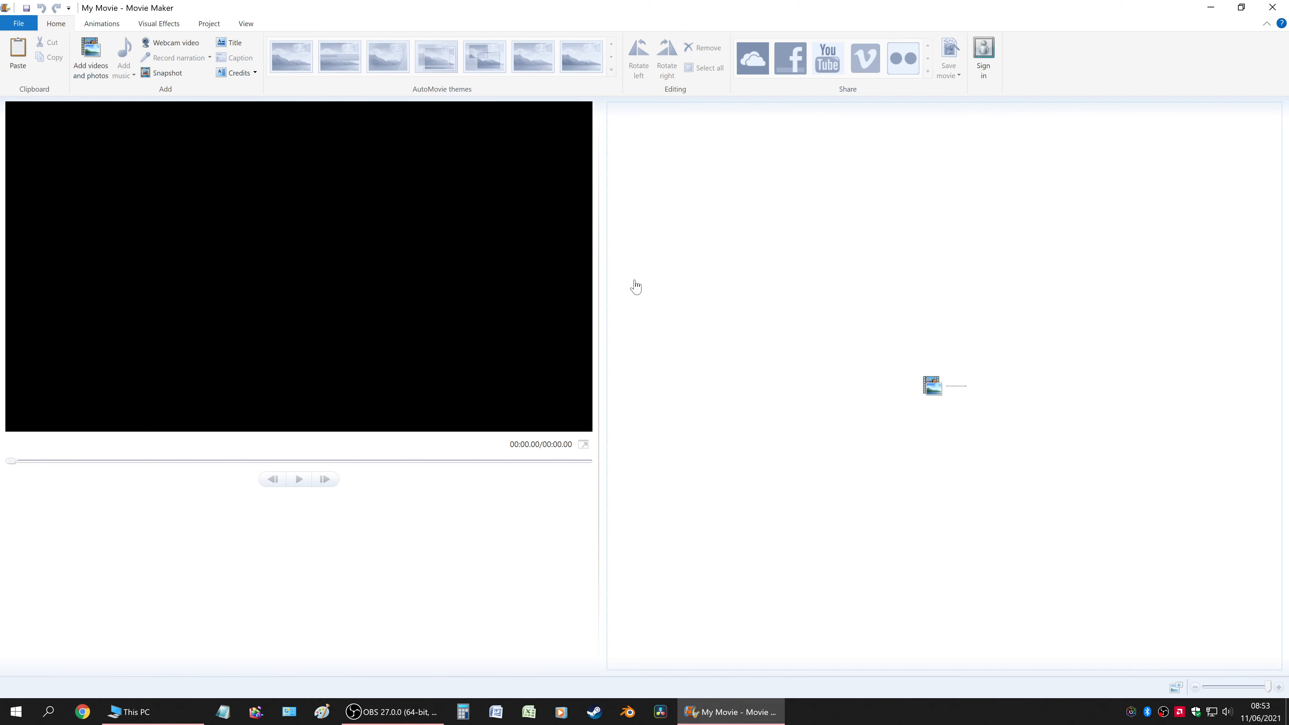
Step: Check the hidden items setting among File Explorer's view options, then return to Movie Maker
left_click(159, 710)
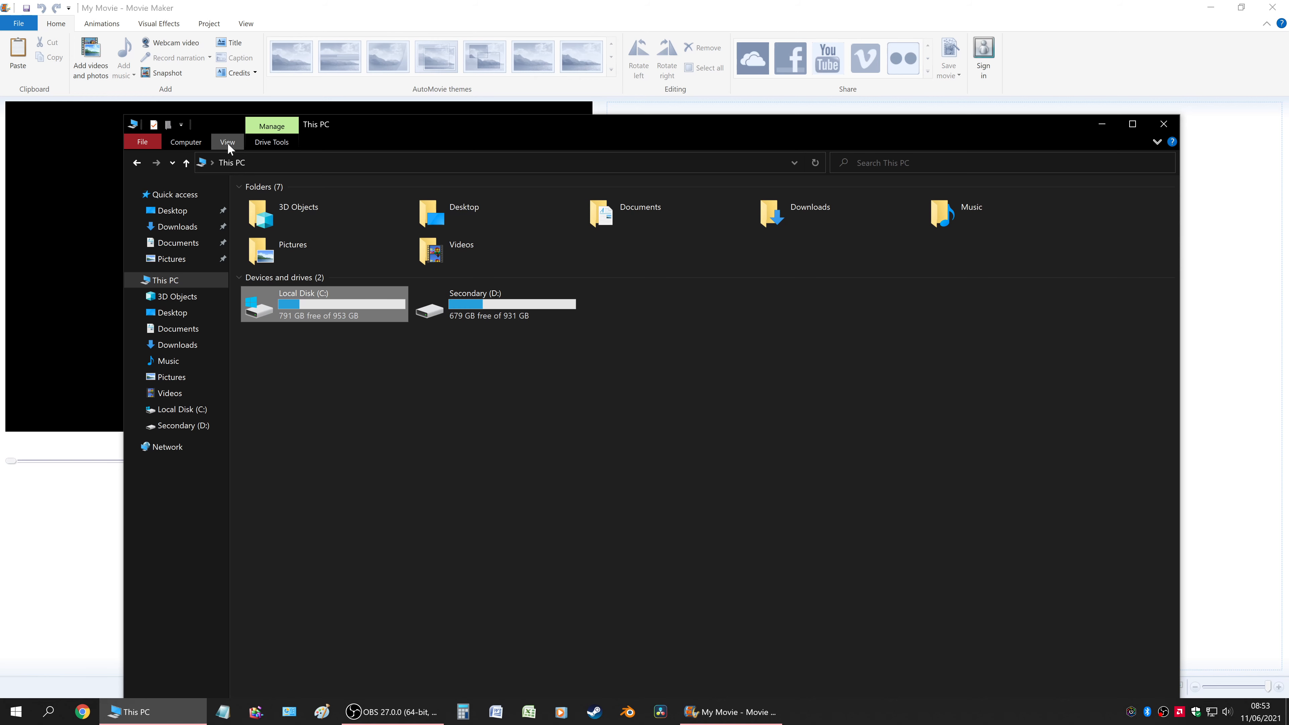
left_click(228, 145)
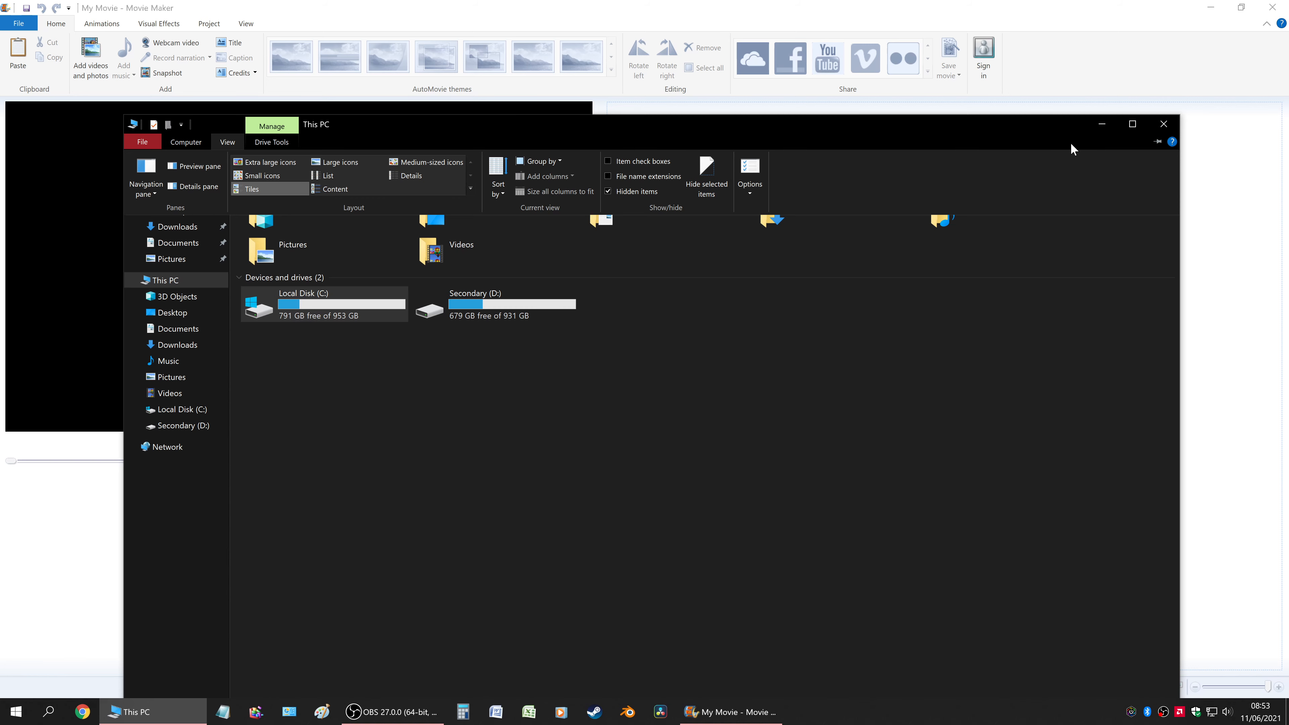
left_click(1100, 125)
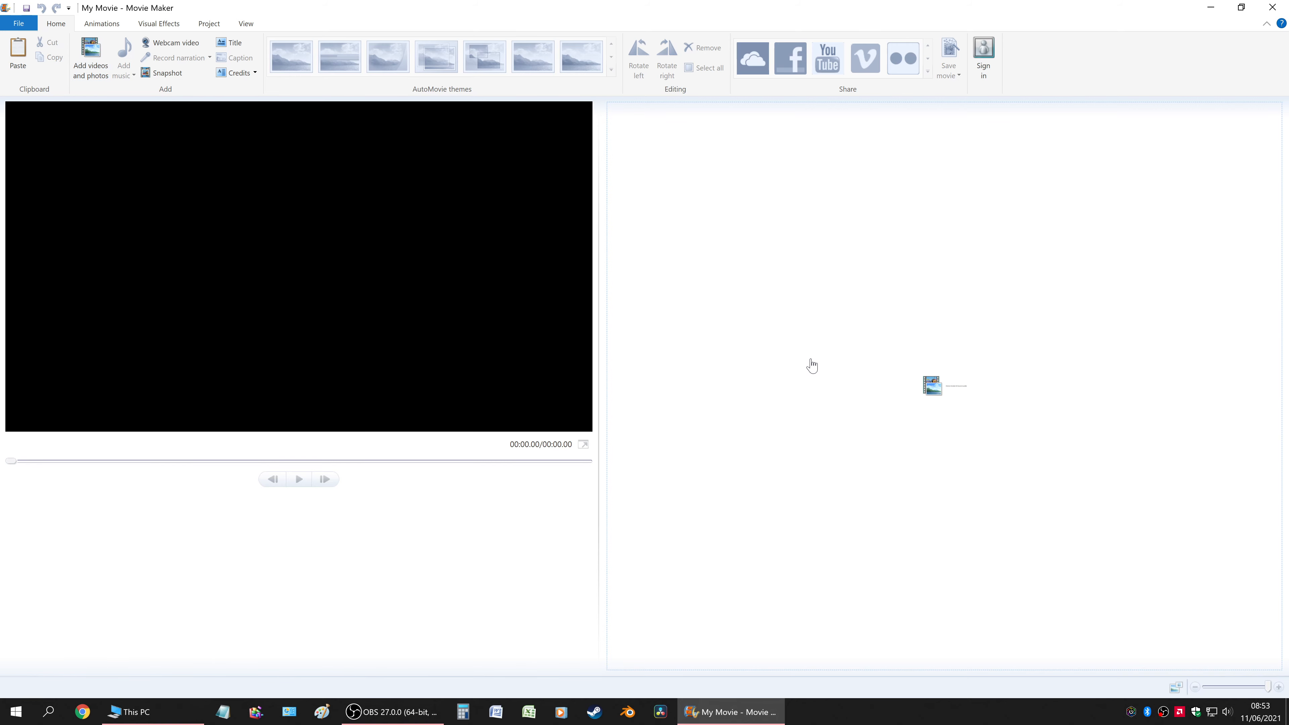
Step: Add the TEST video from the Videos folder to the movie project
left_click(90, 55)
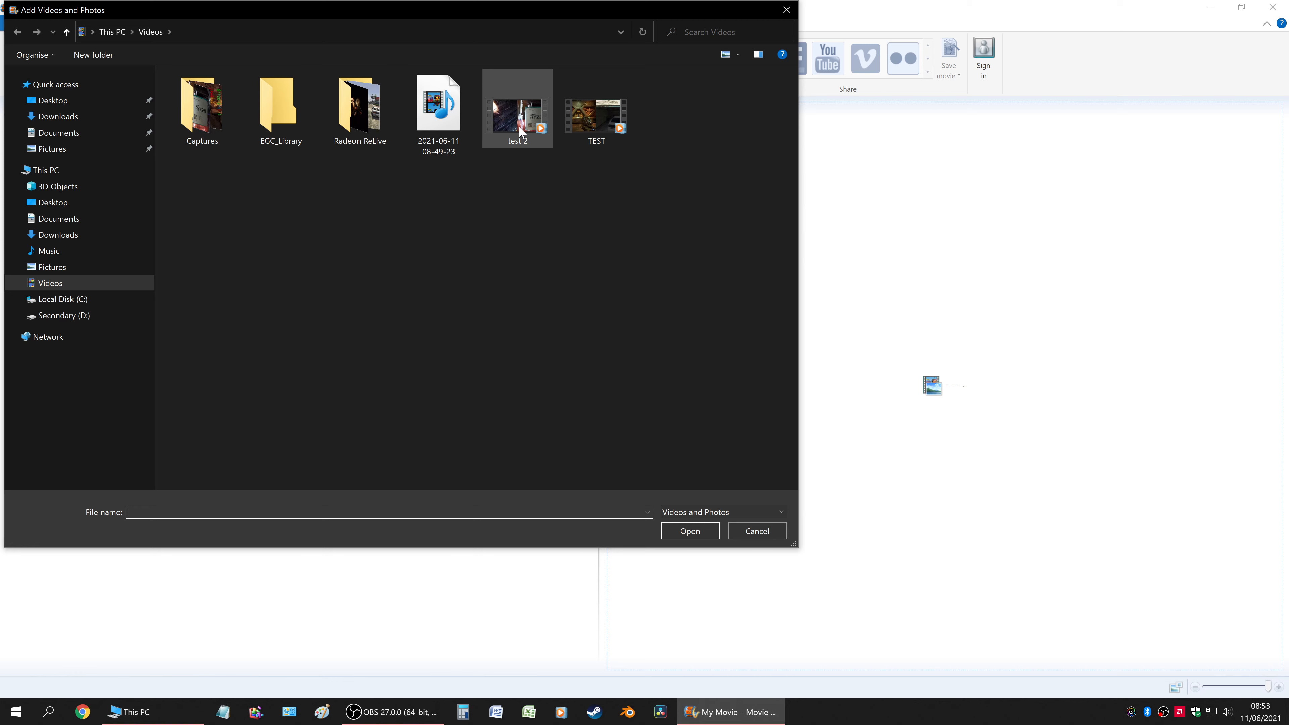
left_click(592, 122)
left_click(694, 533)
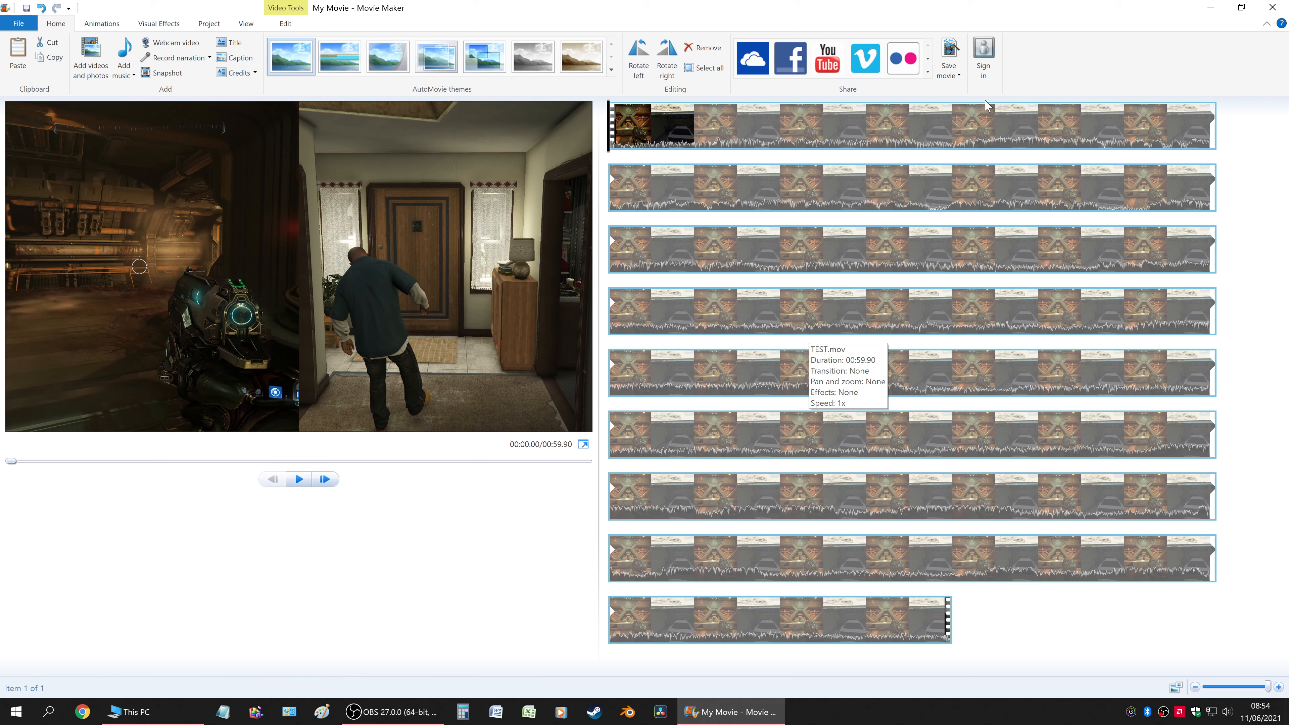
Step: Look through the available movie export presets, from the recommended setting down to the custom settings
left_click(952, 76)
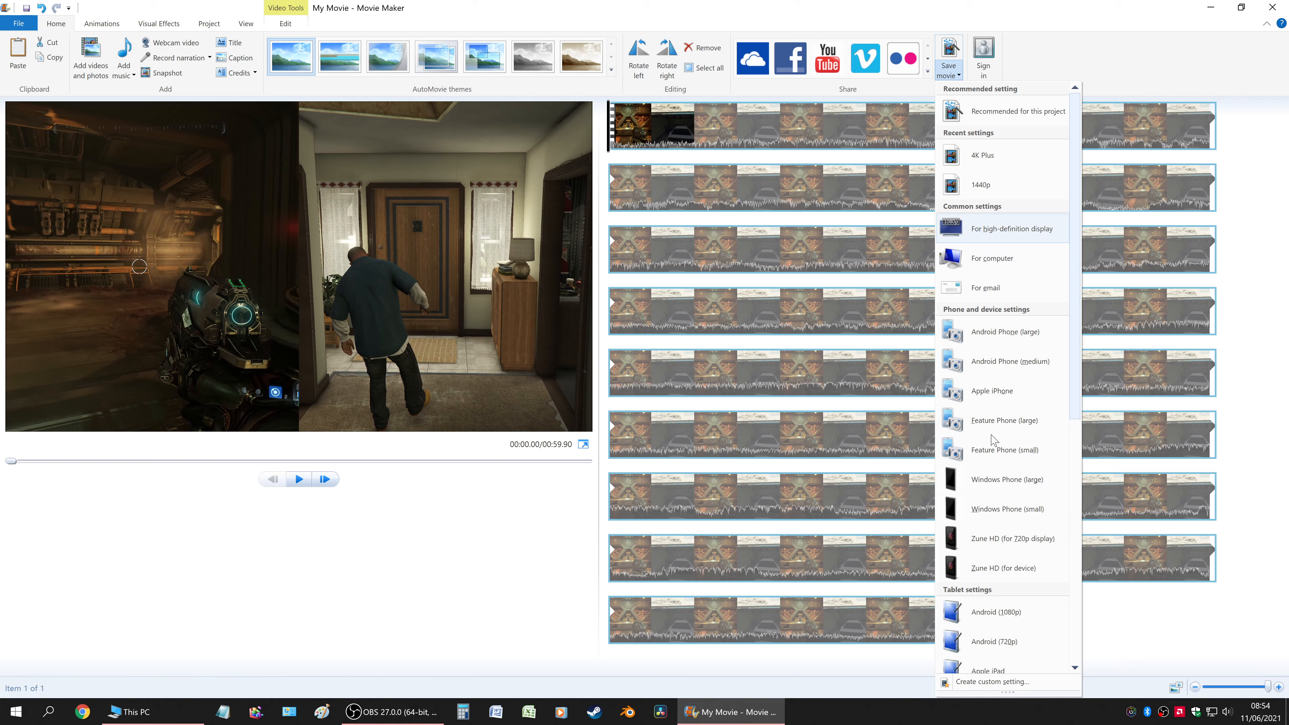
scroll(994, 460, "down", 5)
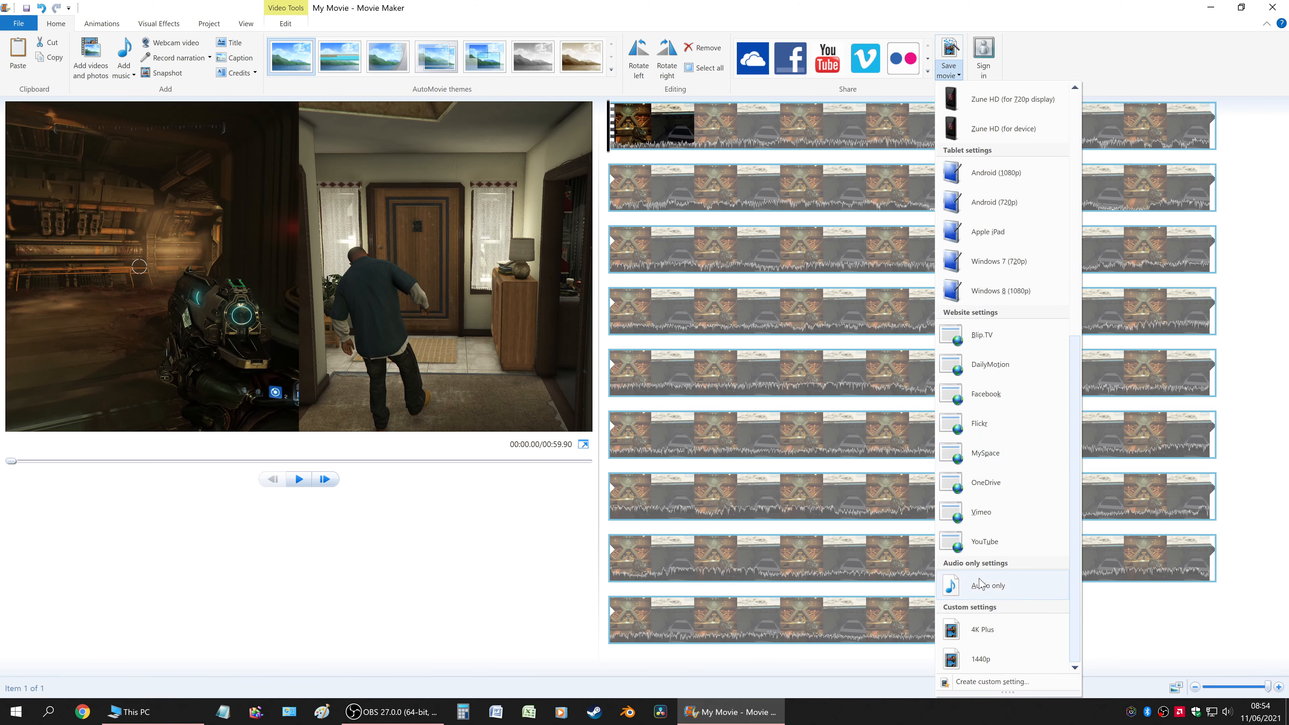
scroll(990, 482, "up", 5)
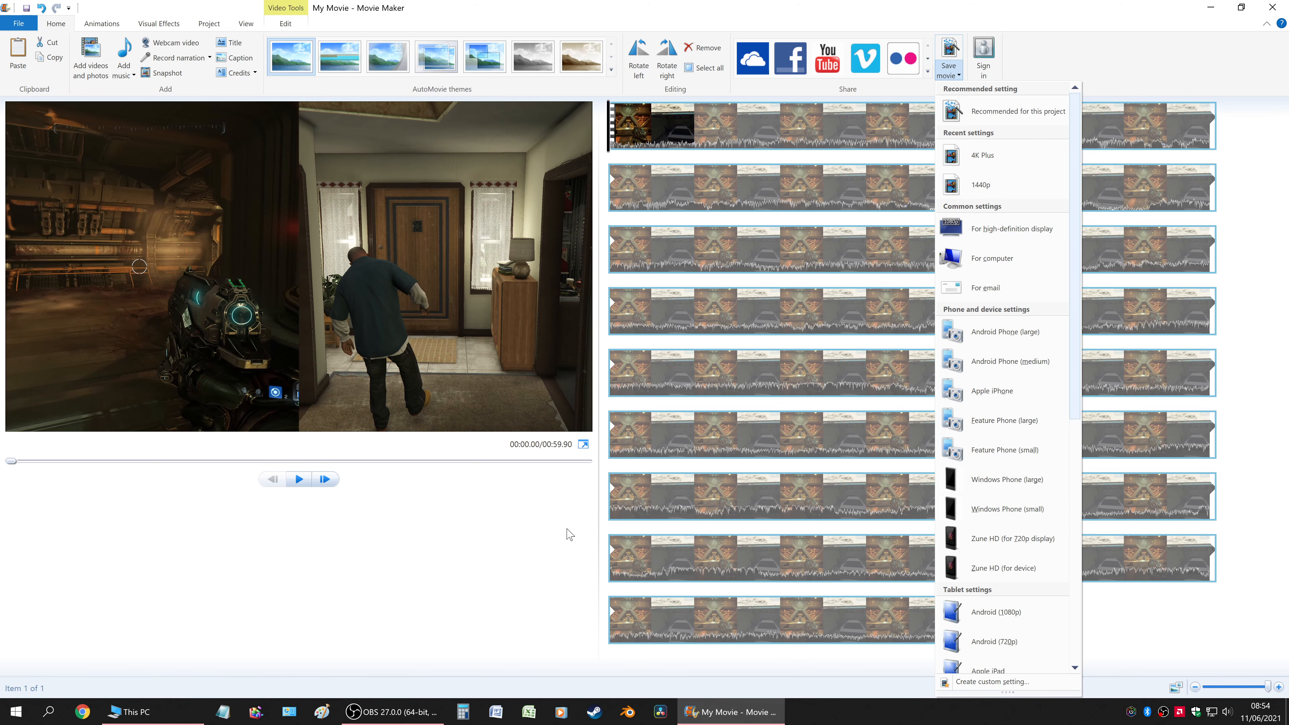
left_click(997, 131)
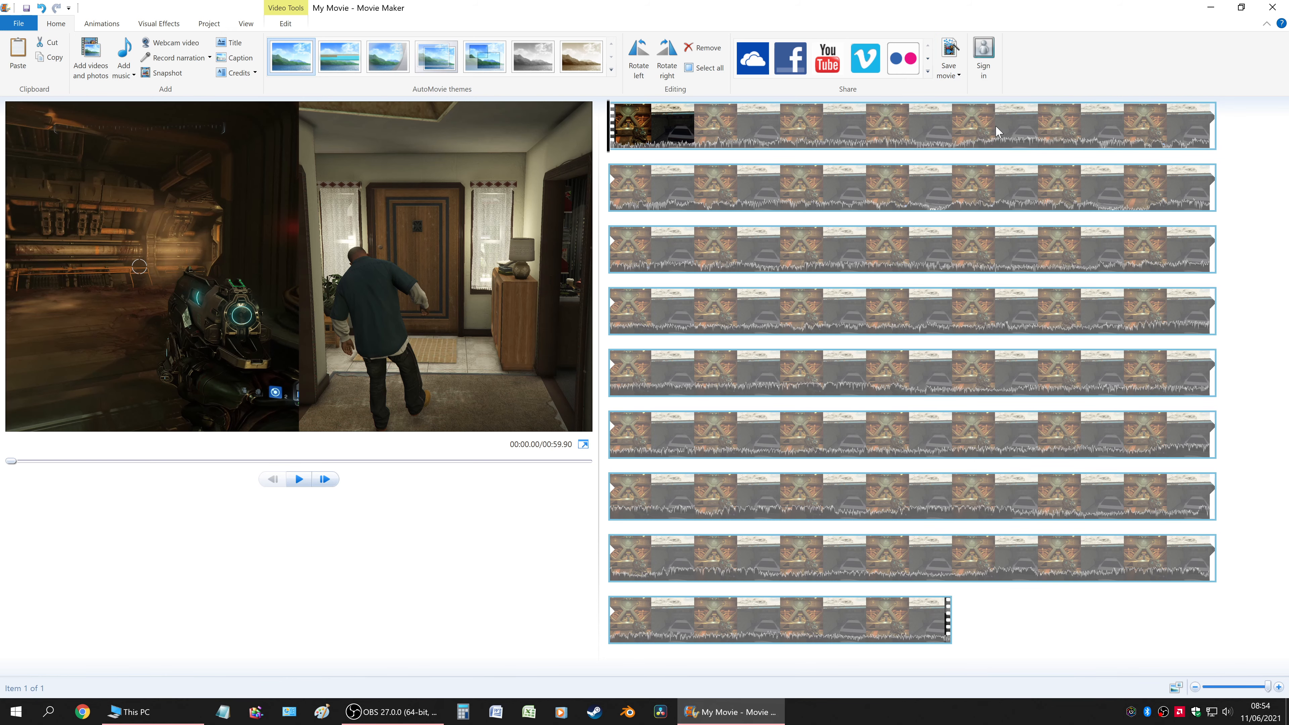
Step: Review the available audio devices and the advanced file preparation settings in the Movie Maker options
left_click(18, 24)
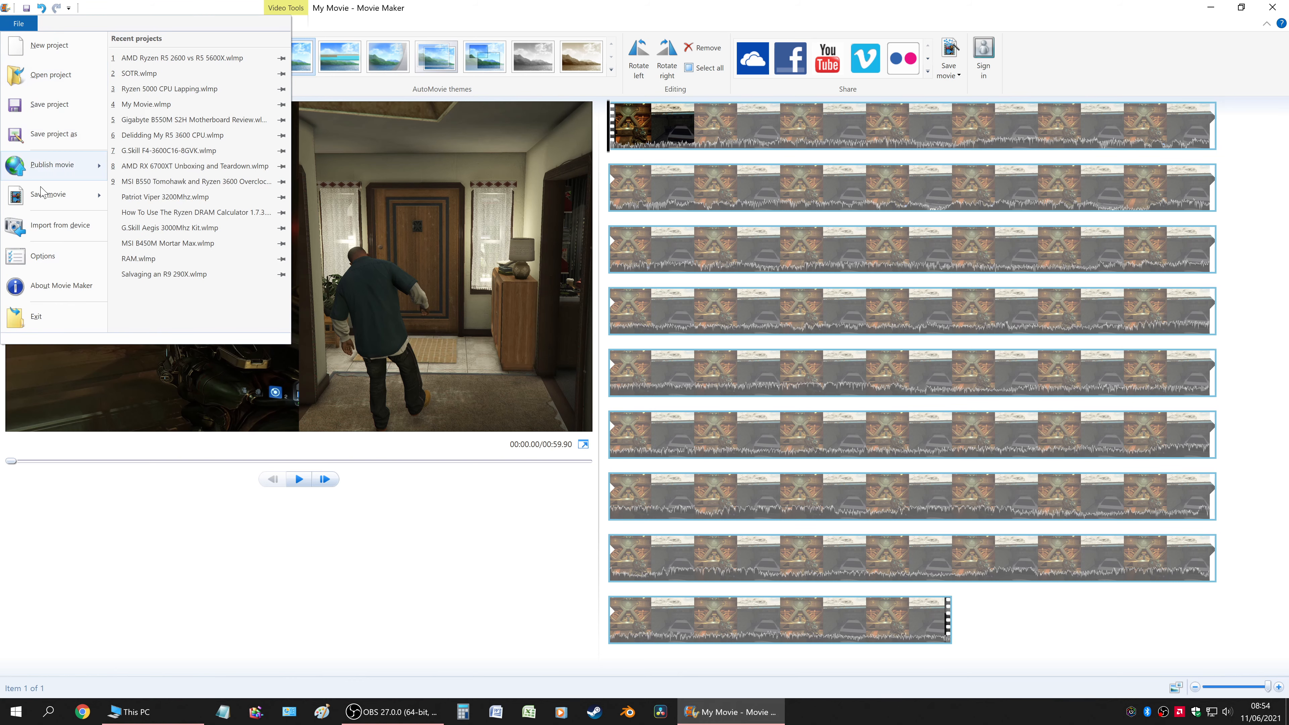
left_click(43, 256)
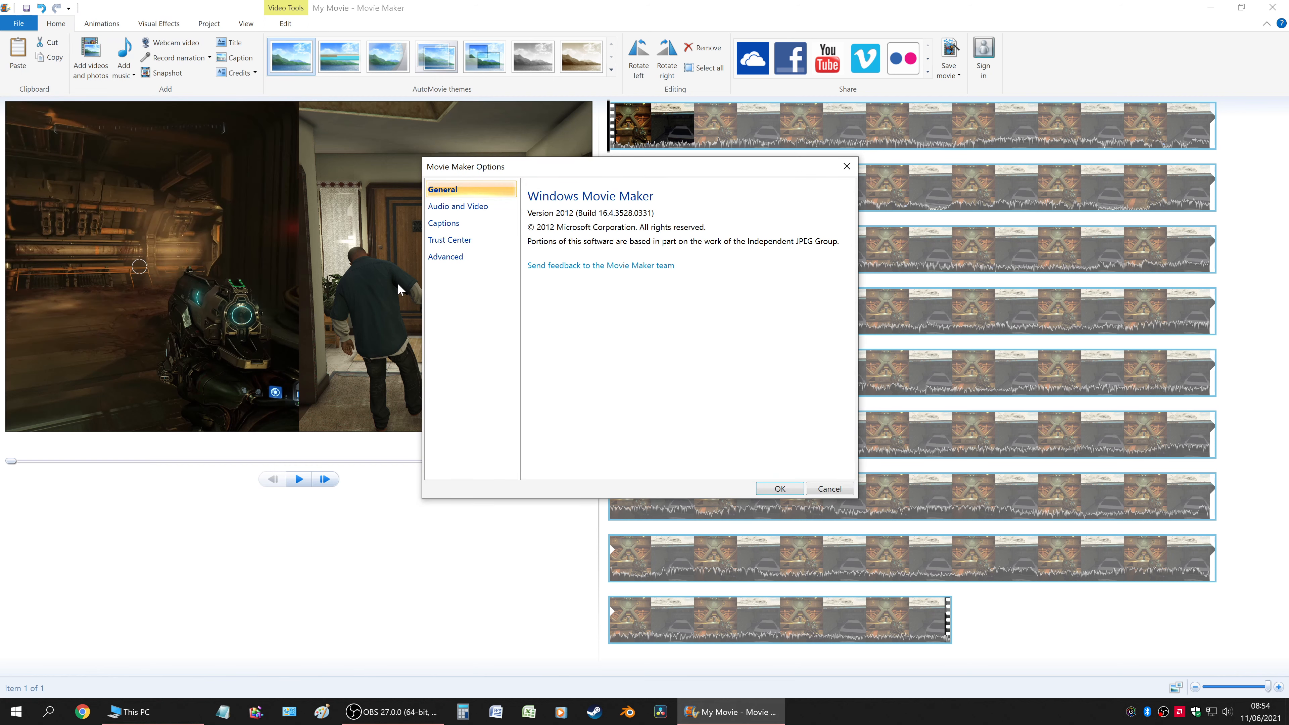
left_click(459, 206)
left_click(569, 234)
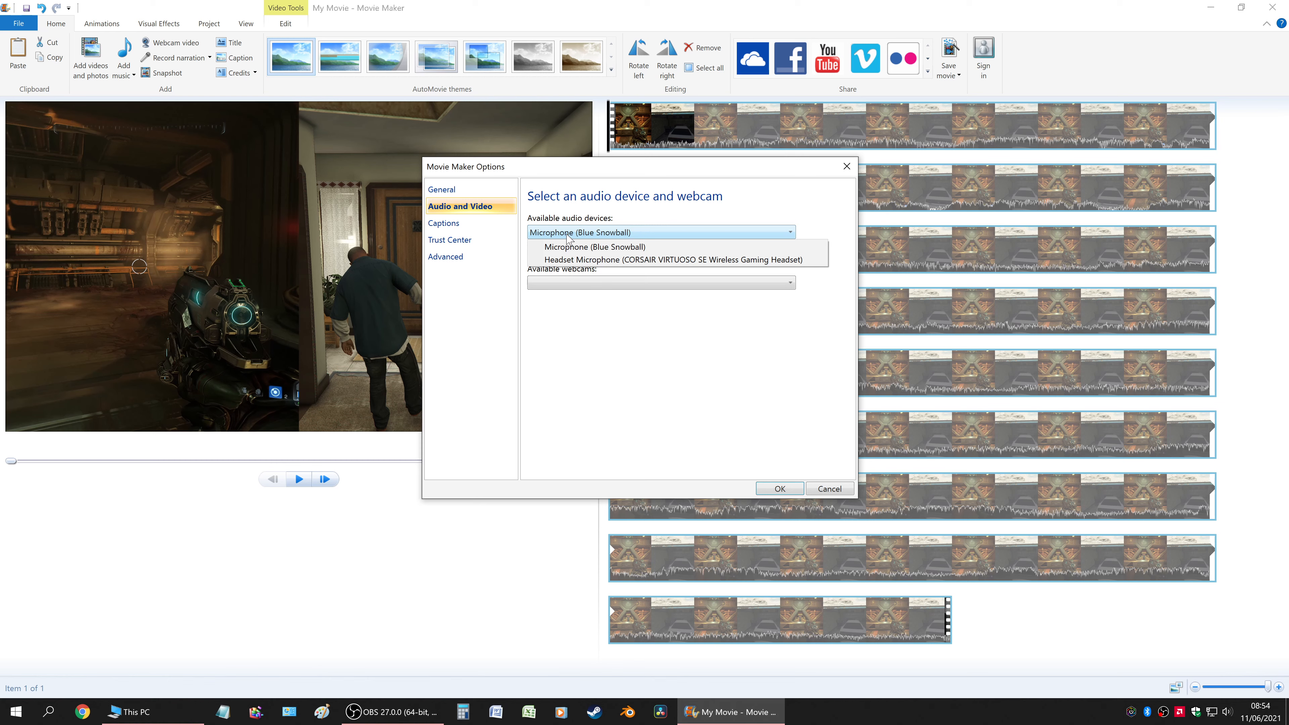
left_click(614, 222)
left_click(454, 258)
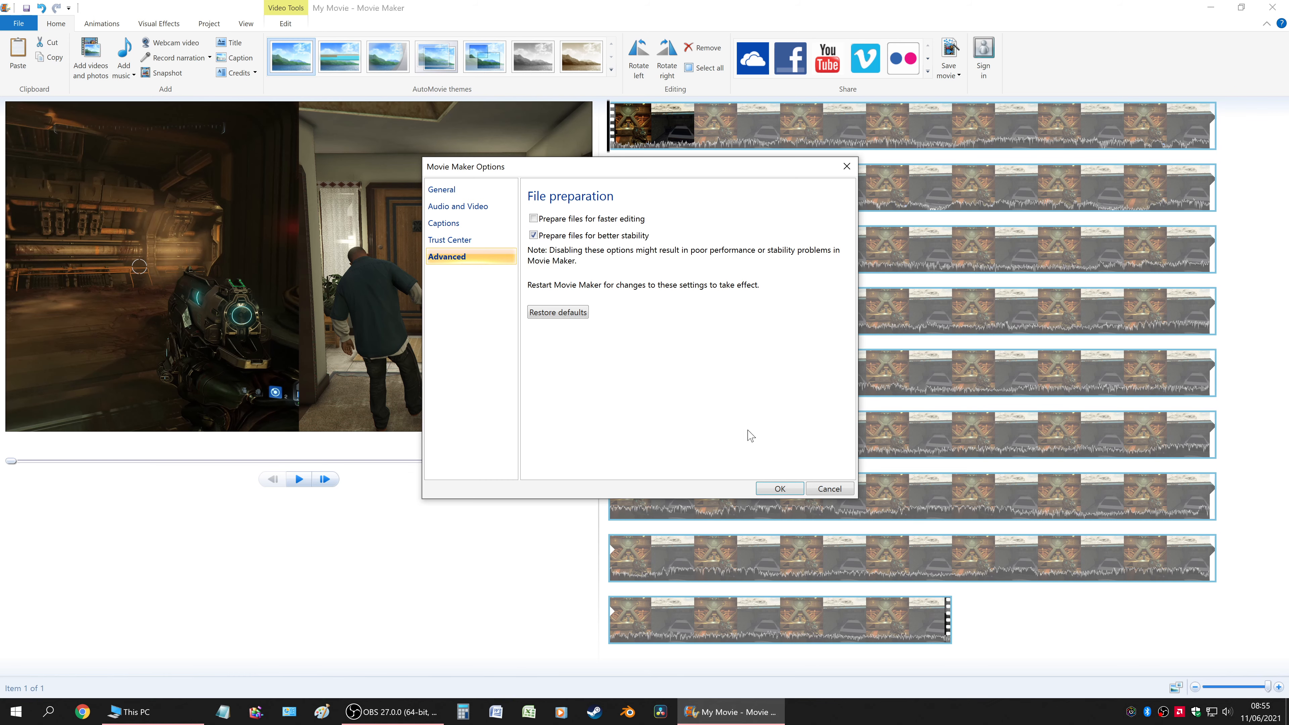
left_click(780, 489)
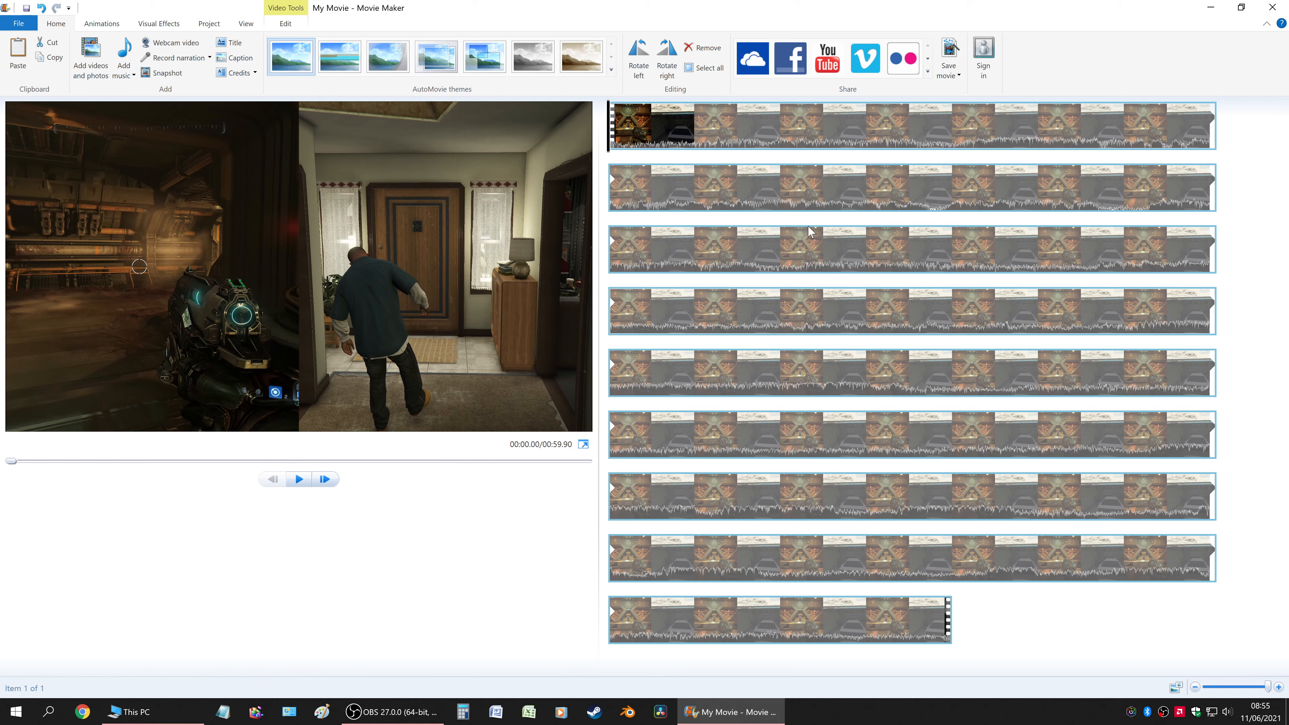
Step: Create a new custom movie export setting and name it 4K
left_click(955, 77)
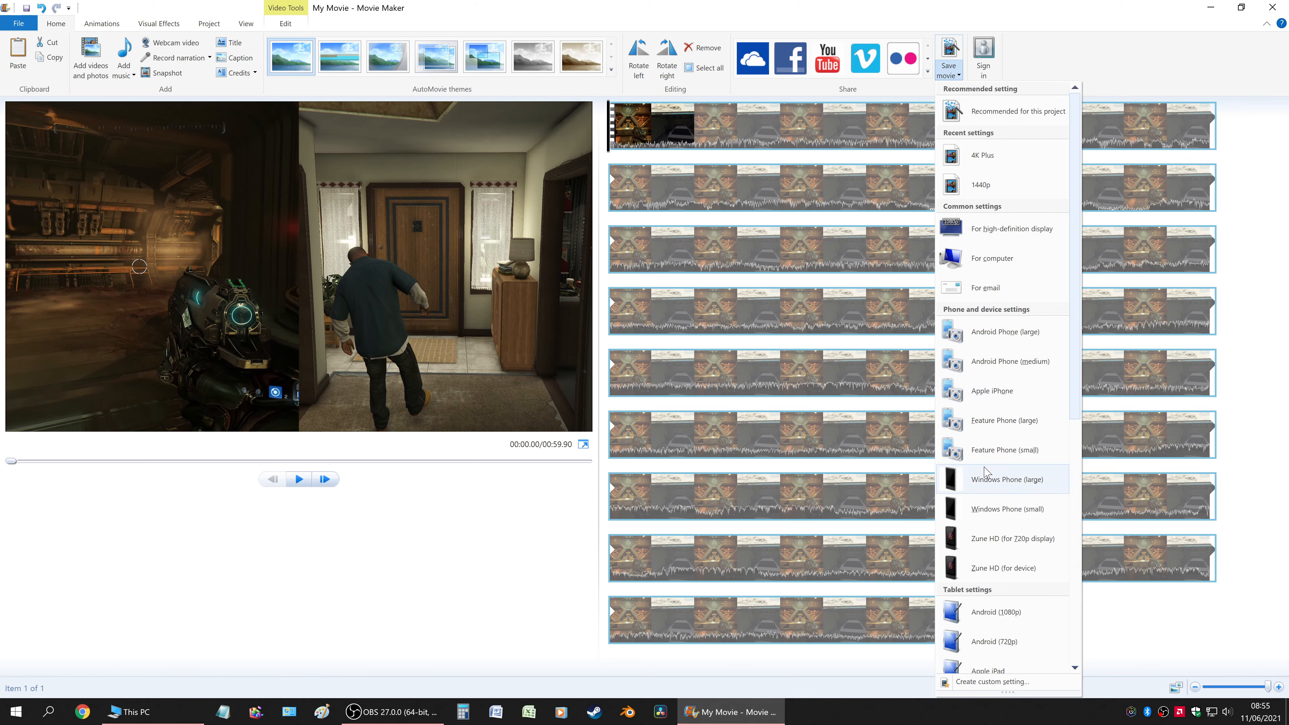
scroll(988, 502, "down", 3)
scroll(989, 612, "down", 2)
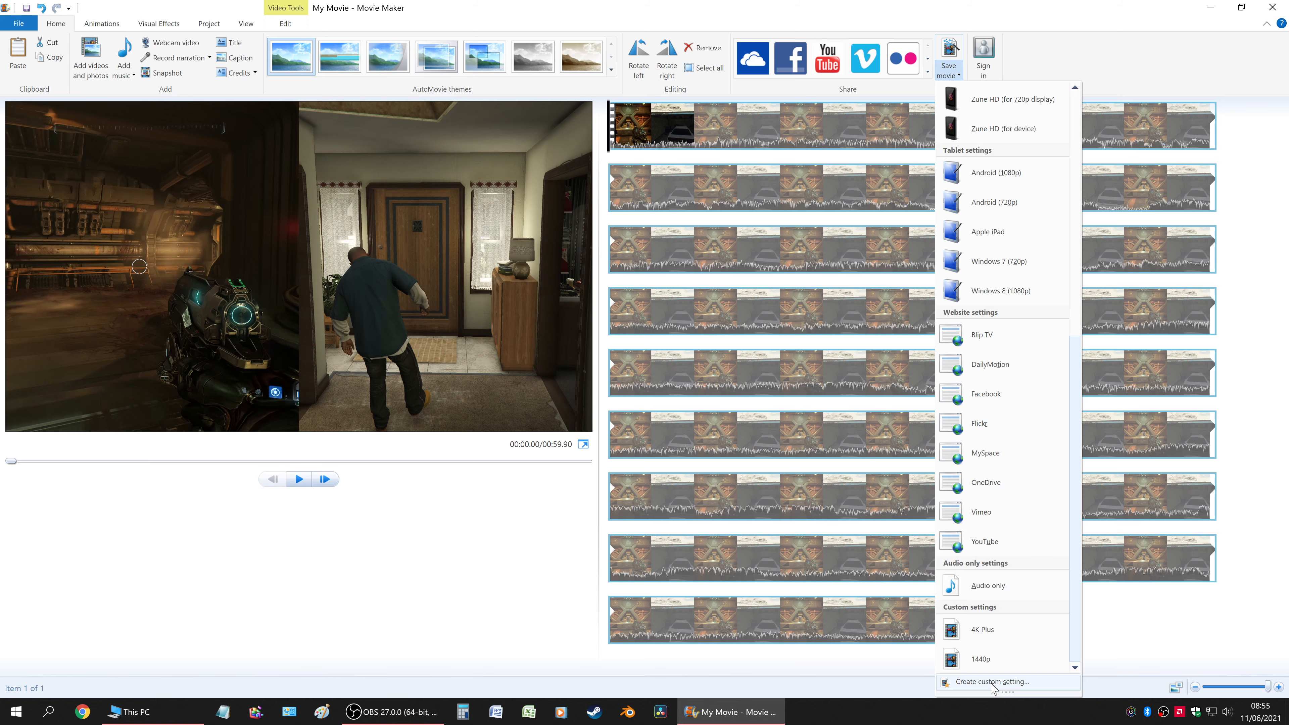
left_click(948, 72)
left_click(949, 71)
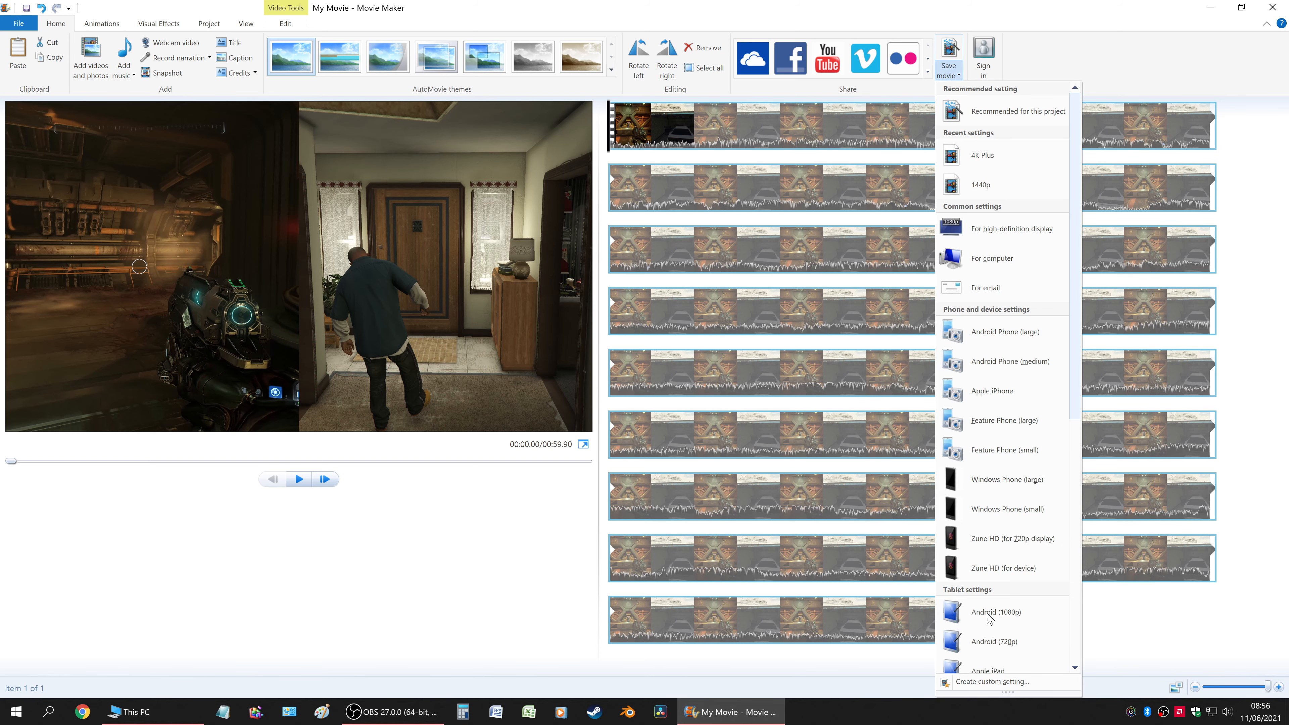
scroll(990, 620, "down", 5)
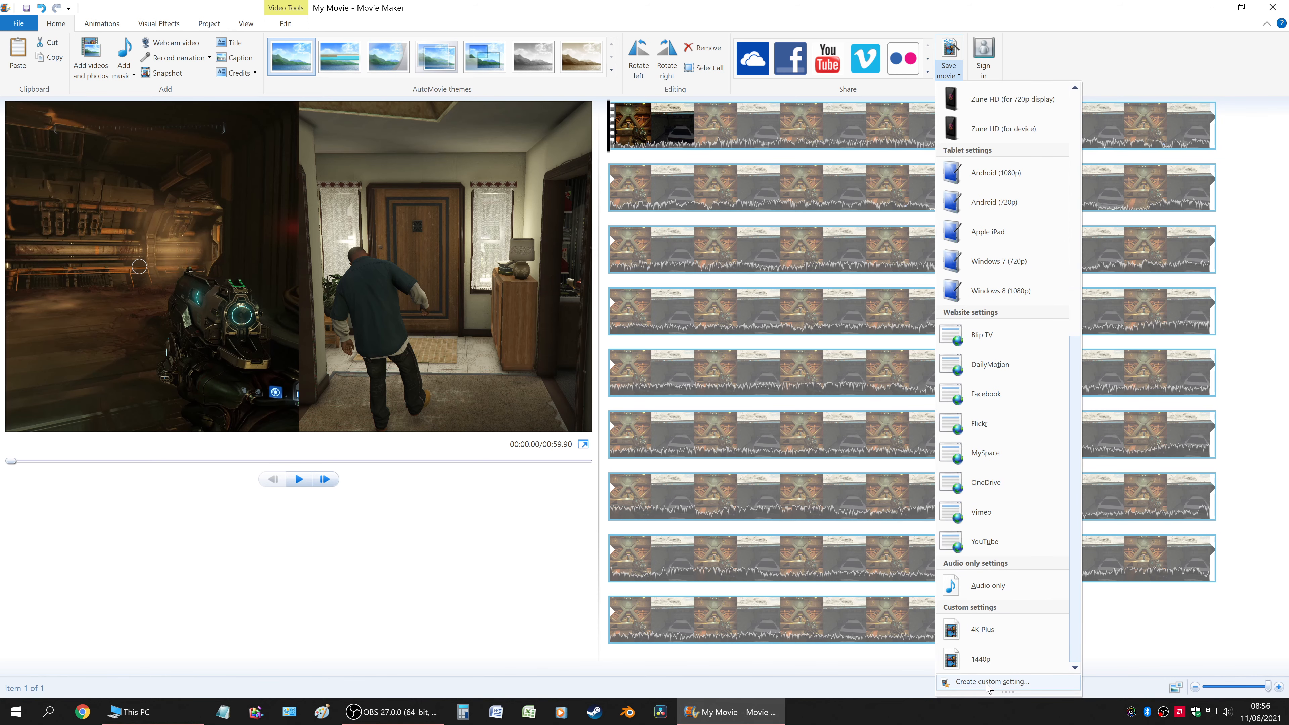
left_click(987, 683)
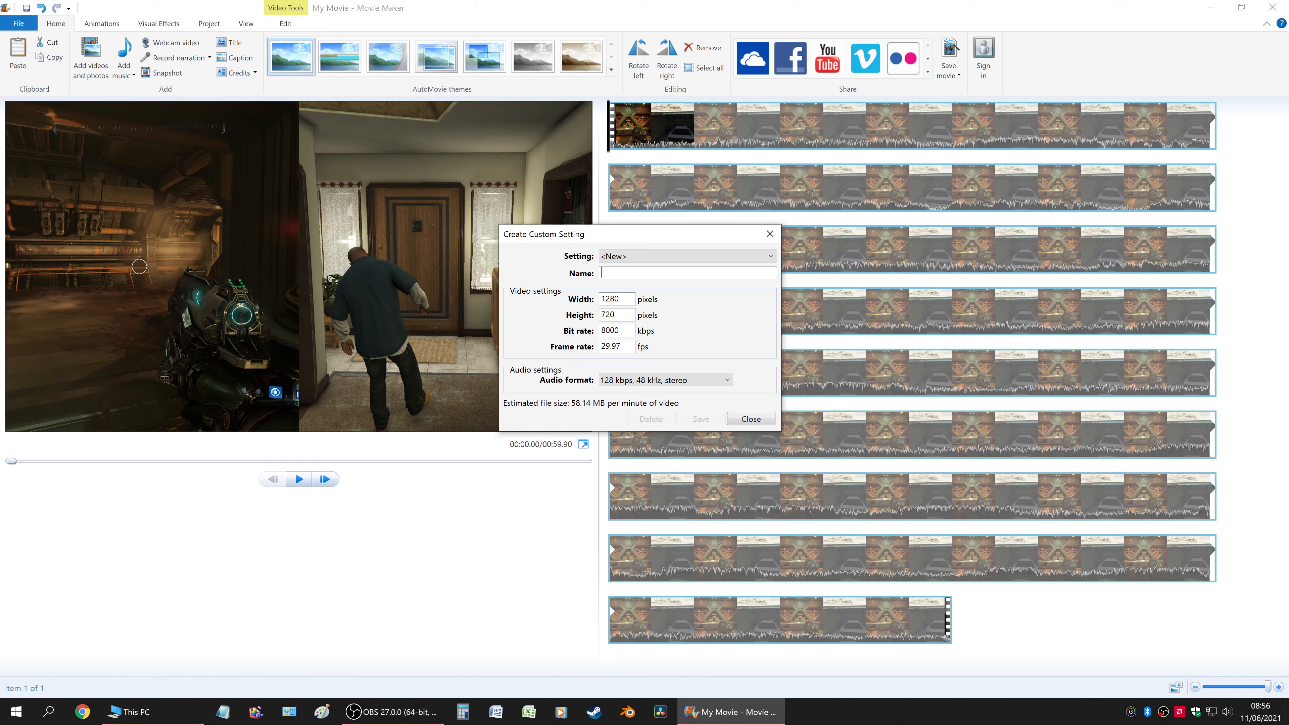
type("4K")
key("Tab")
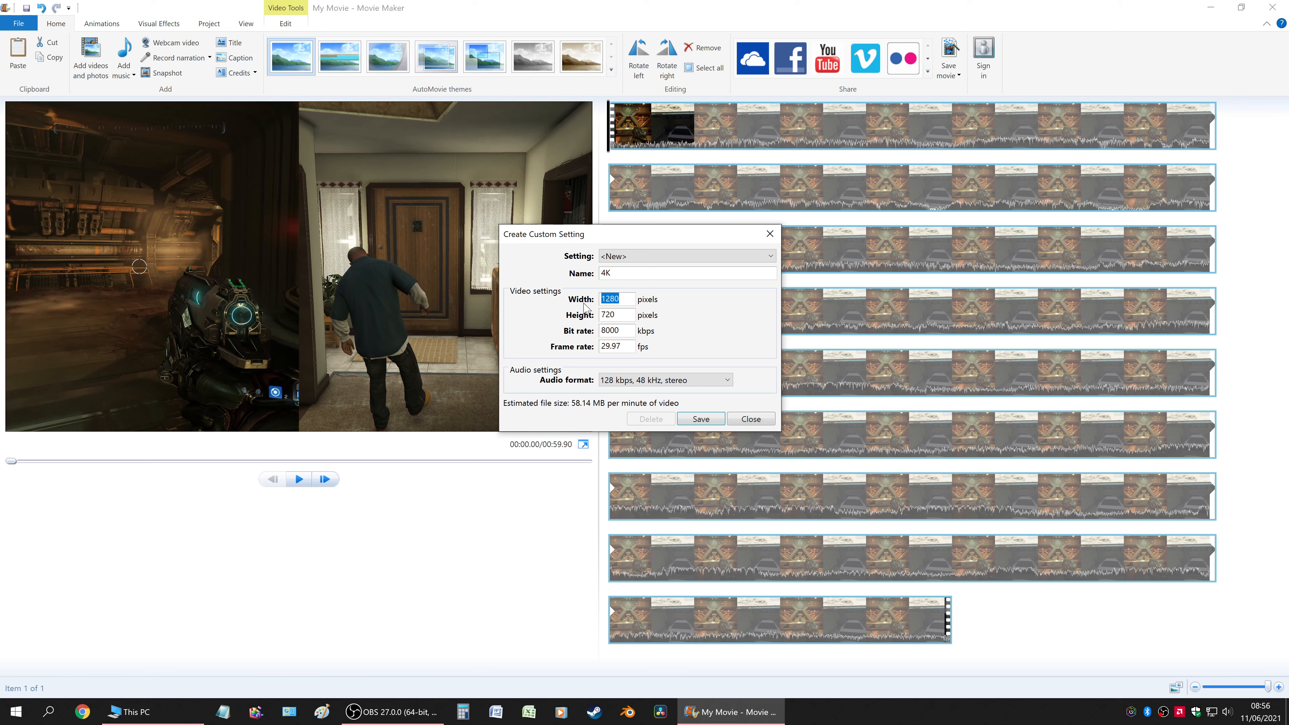
Step: Set the custom setting's video size to 1920 by 1080 pixels and its bit rate to 135000 kbps
key("BackSpace")
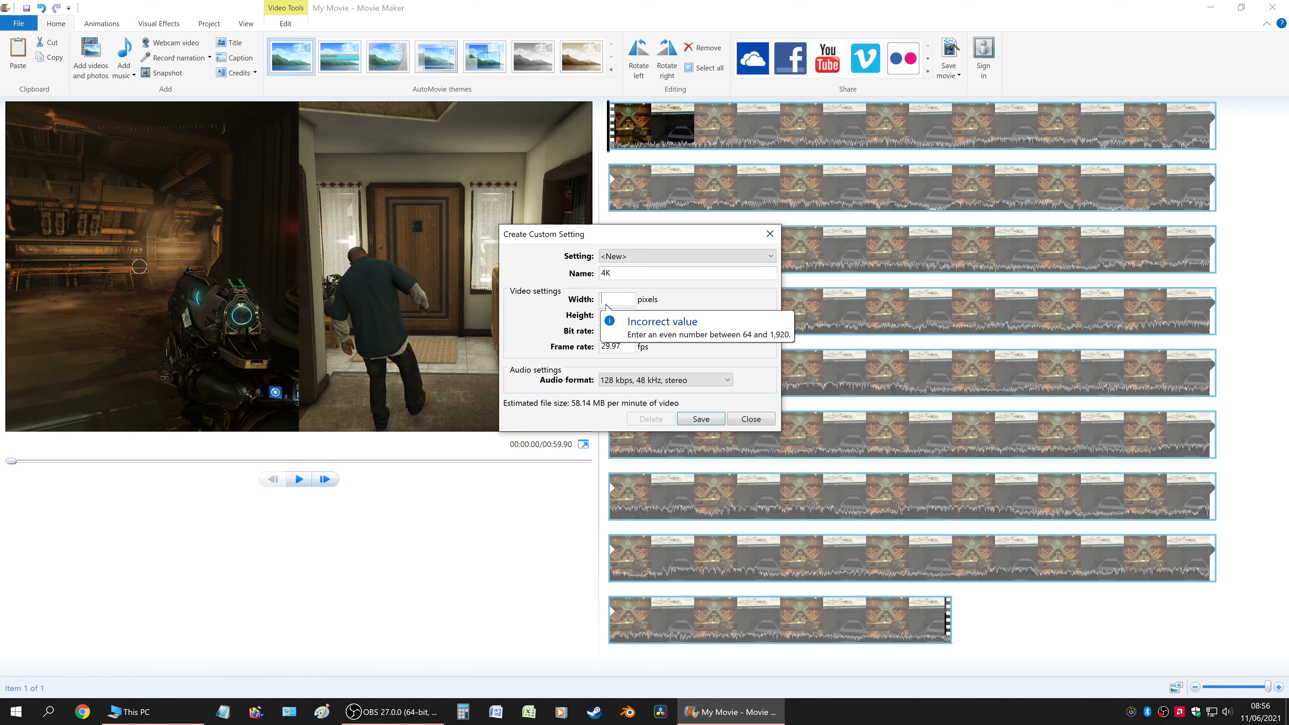
type("1920")
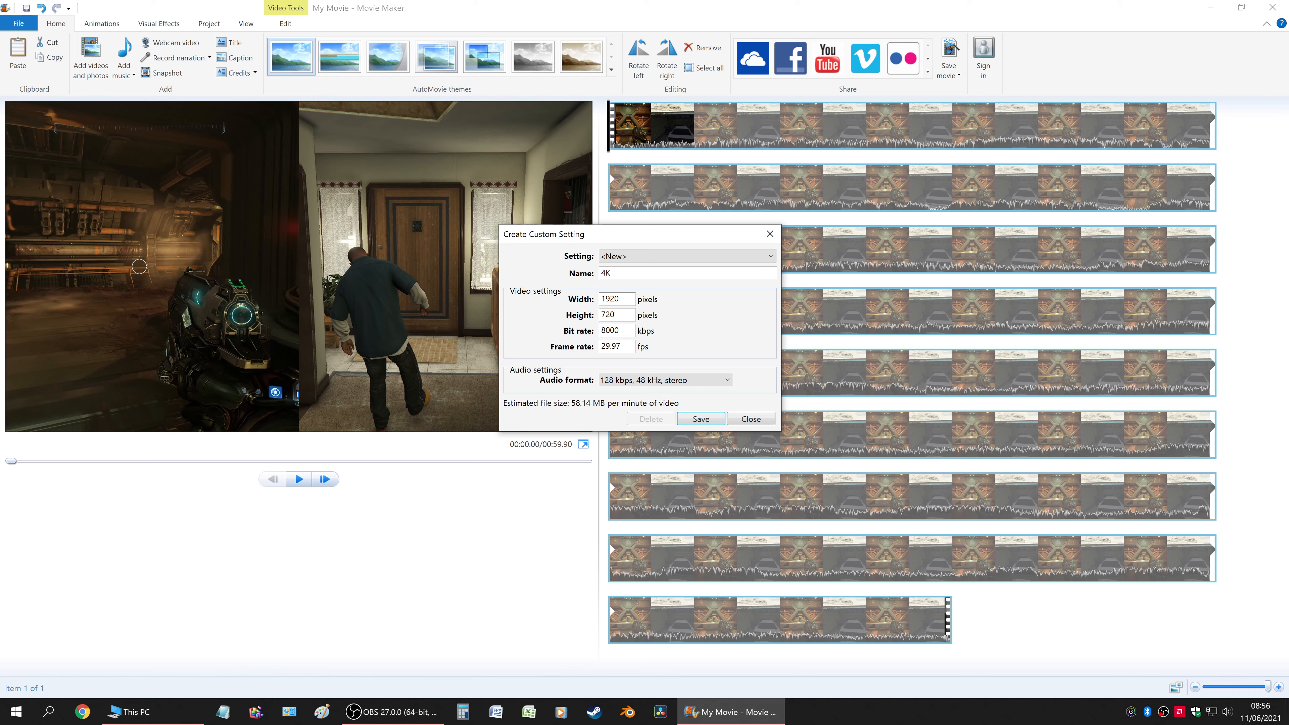
key("Tab")
type("1080")
key("Tab")
type("1")
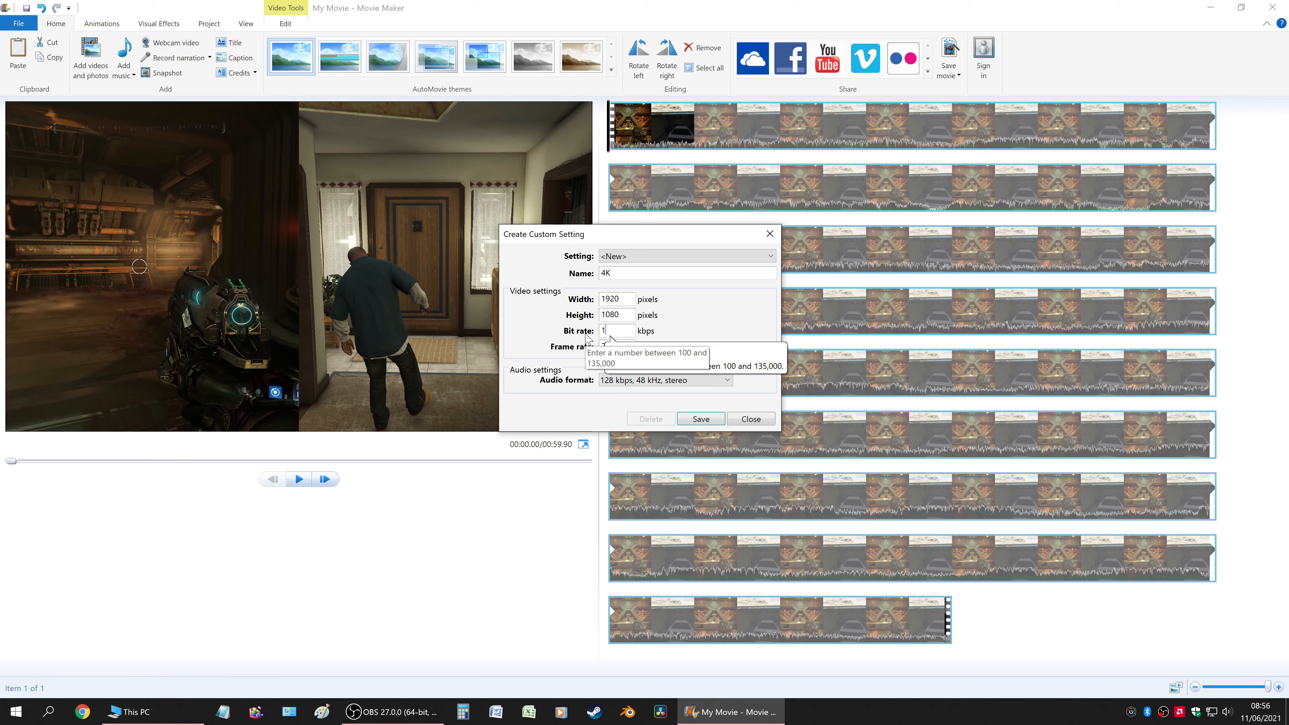
type("35")
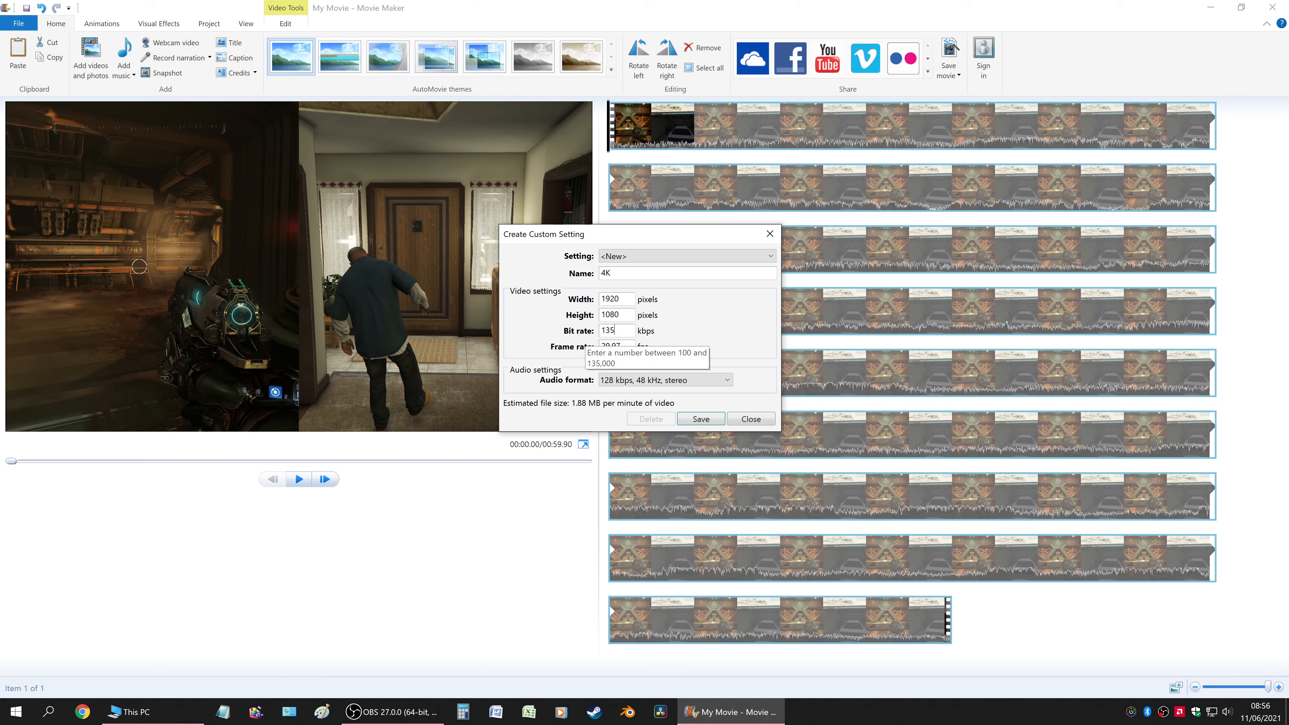
type("000")
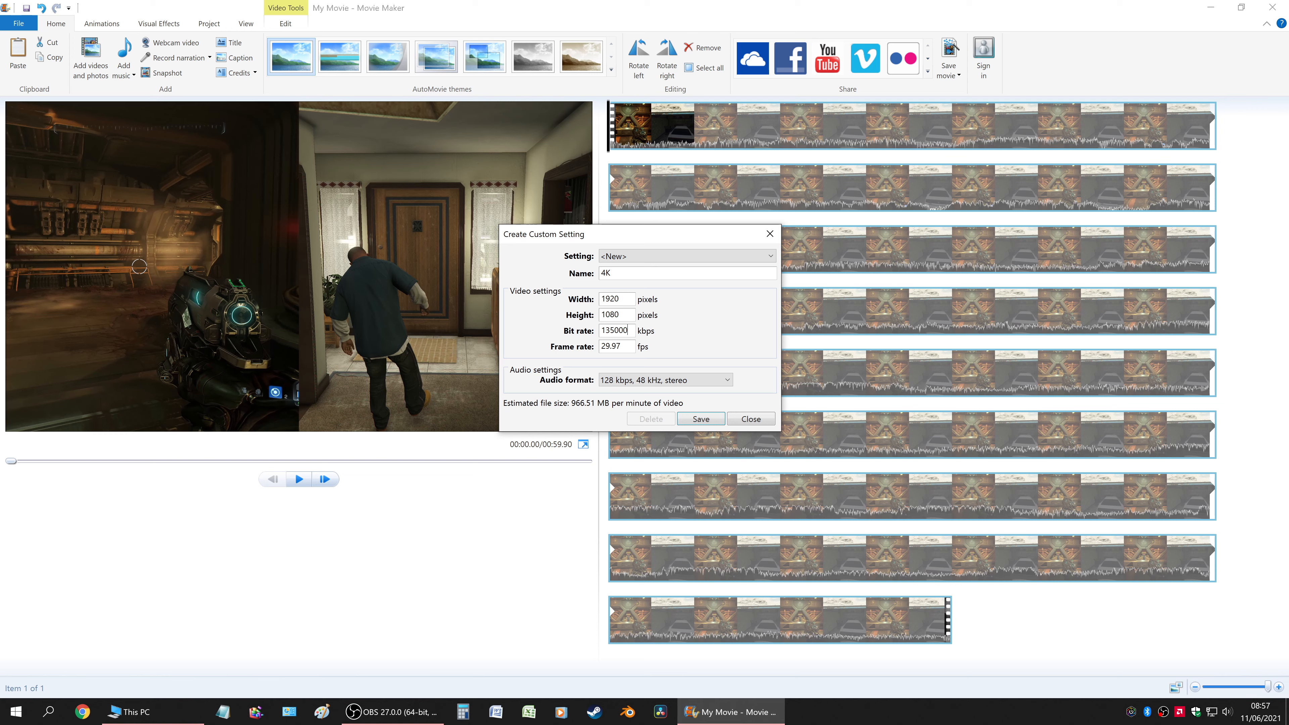
Step: Set the audio format to 192 kbps, 48 kHz, stereo and start saving the custom setting
left_click(653, 382)
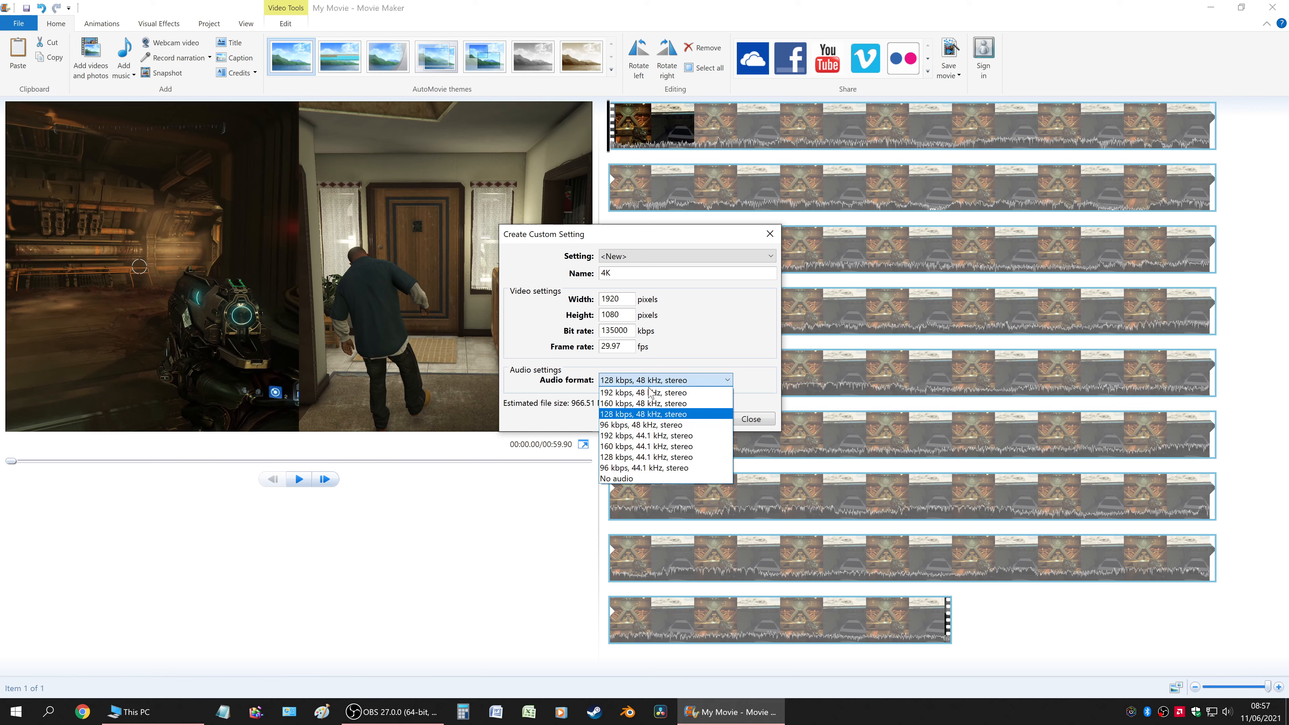
left_click(649, 395)
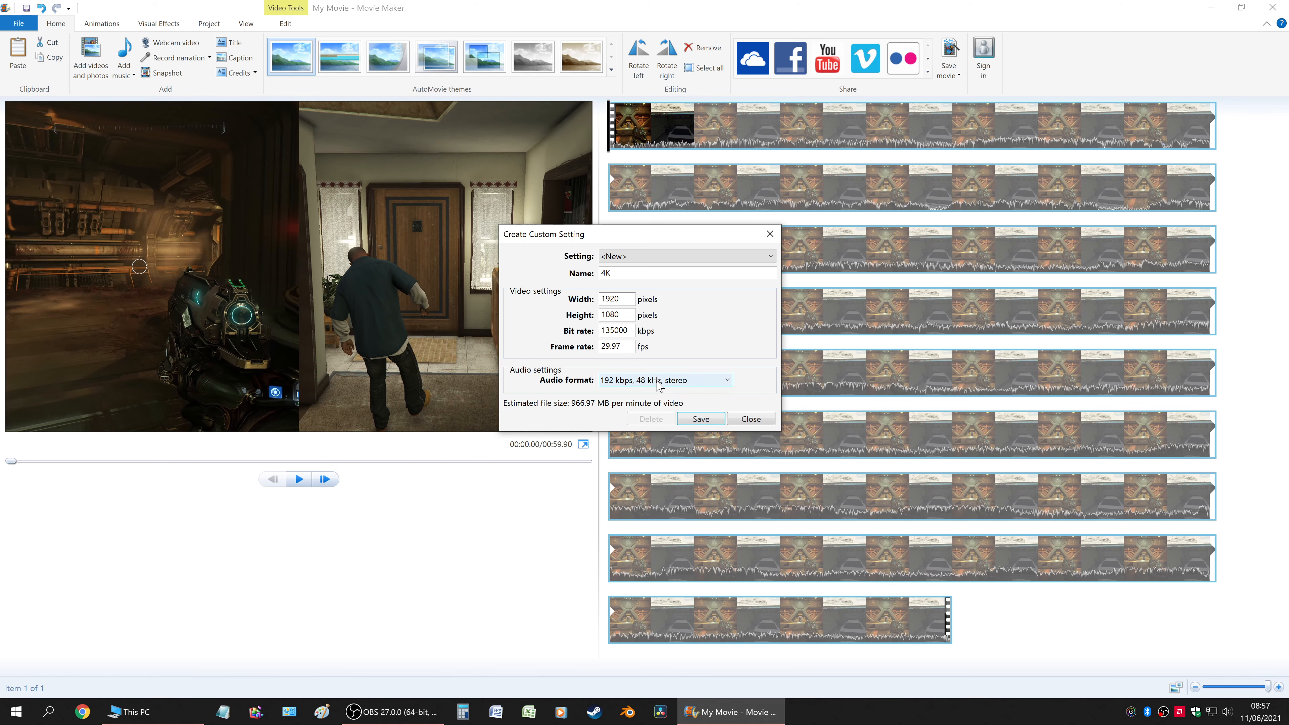
left_click(697, 421)
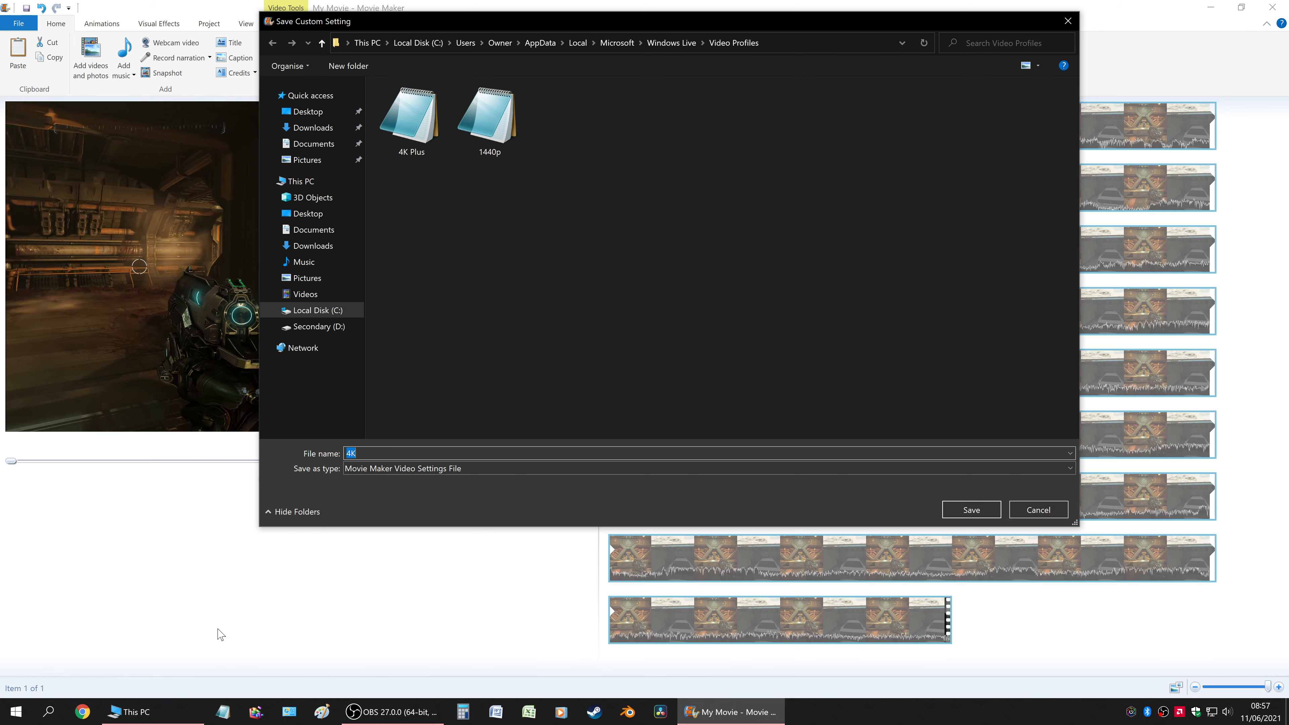
Step: Switch to File Explorer and browse Local Disk (C:) to the Owner folder inside Users
left_click(151, 716)
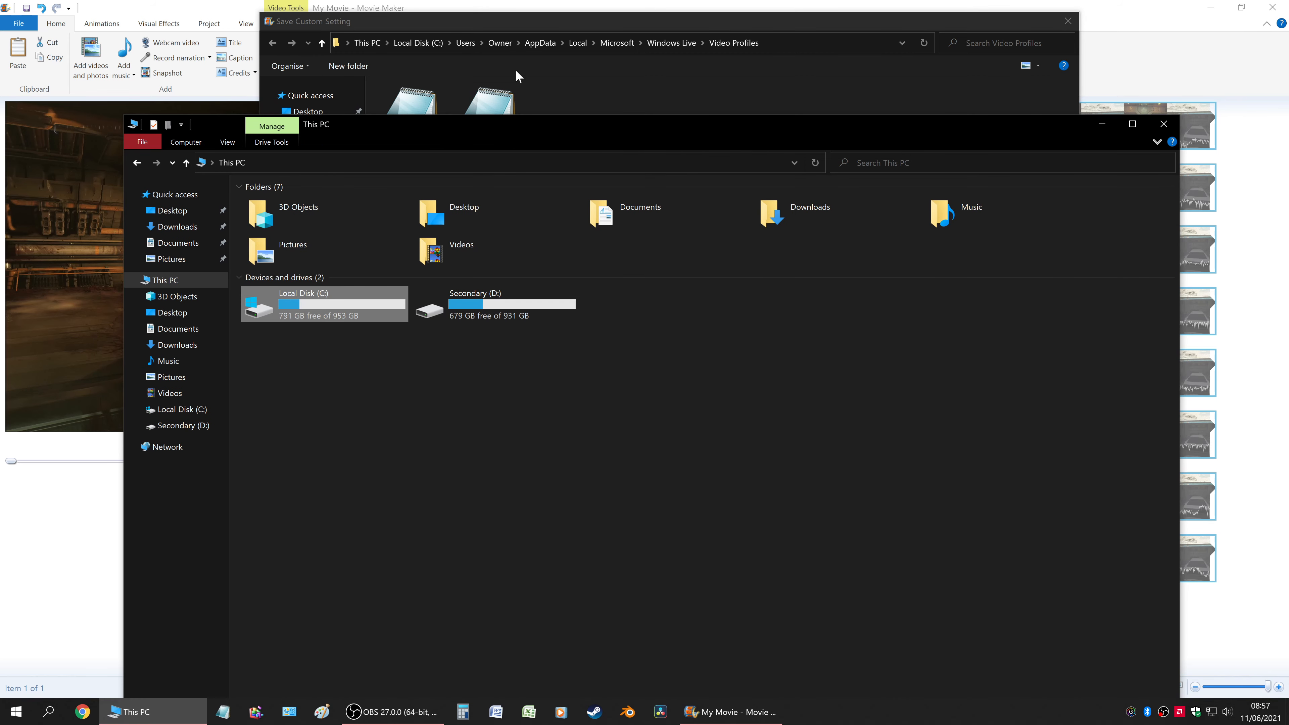
left_click_drag(515, 70, 512, 73)
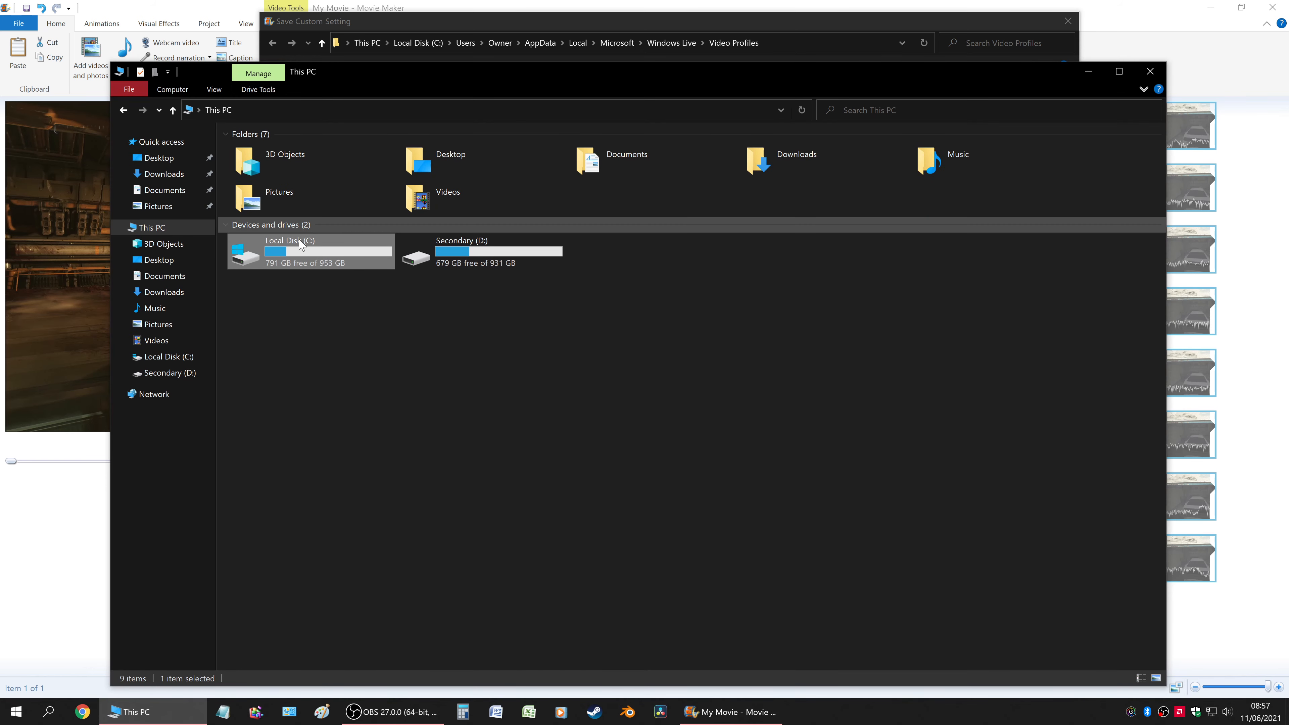
double_click(285, 259)
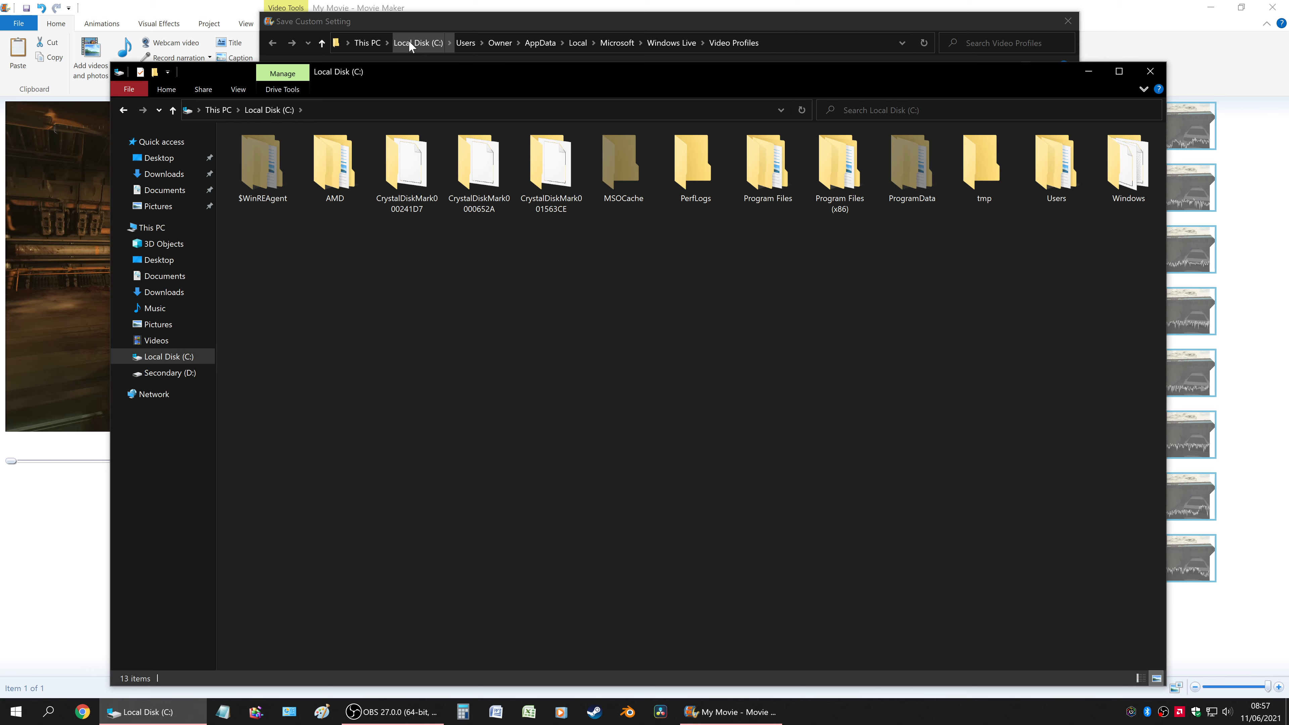
left_click(123, 110)
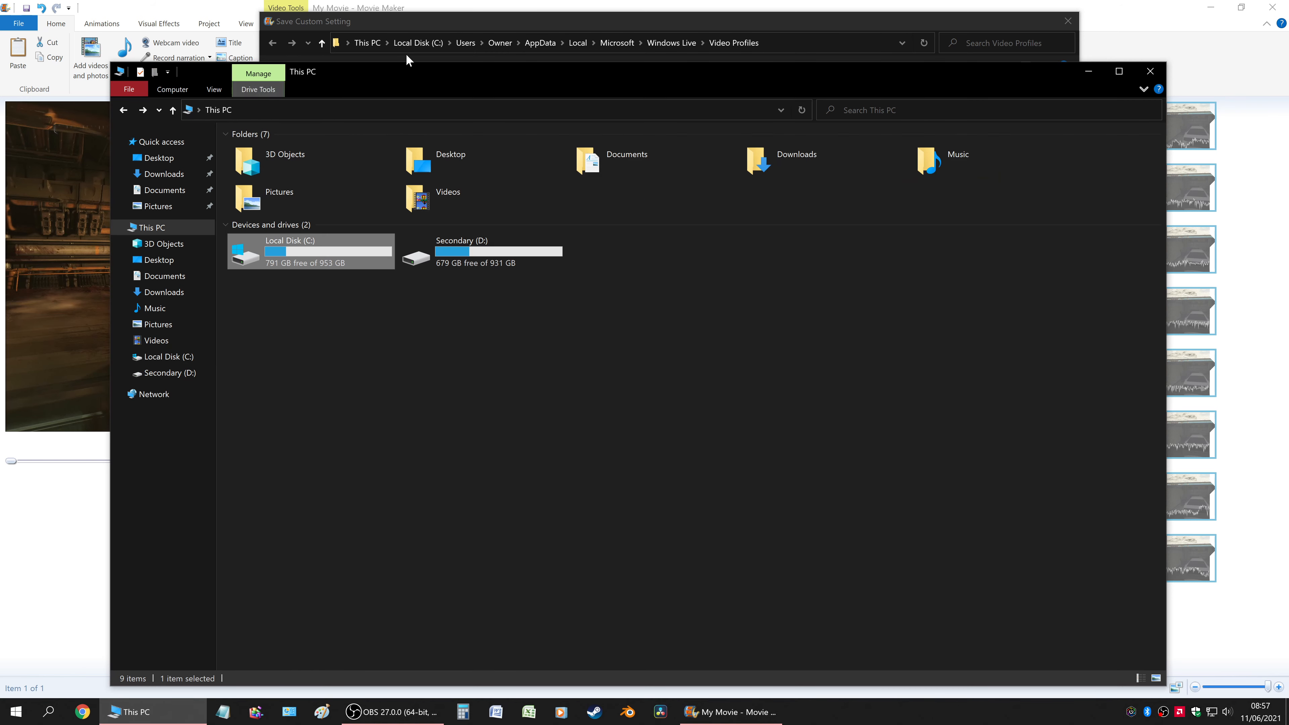
double_click(271, 259)
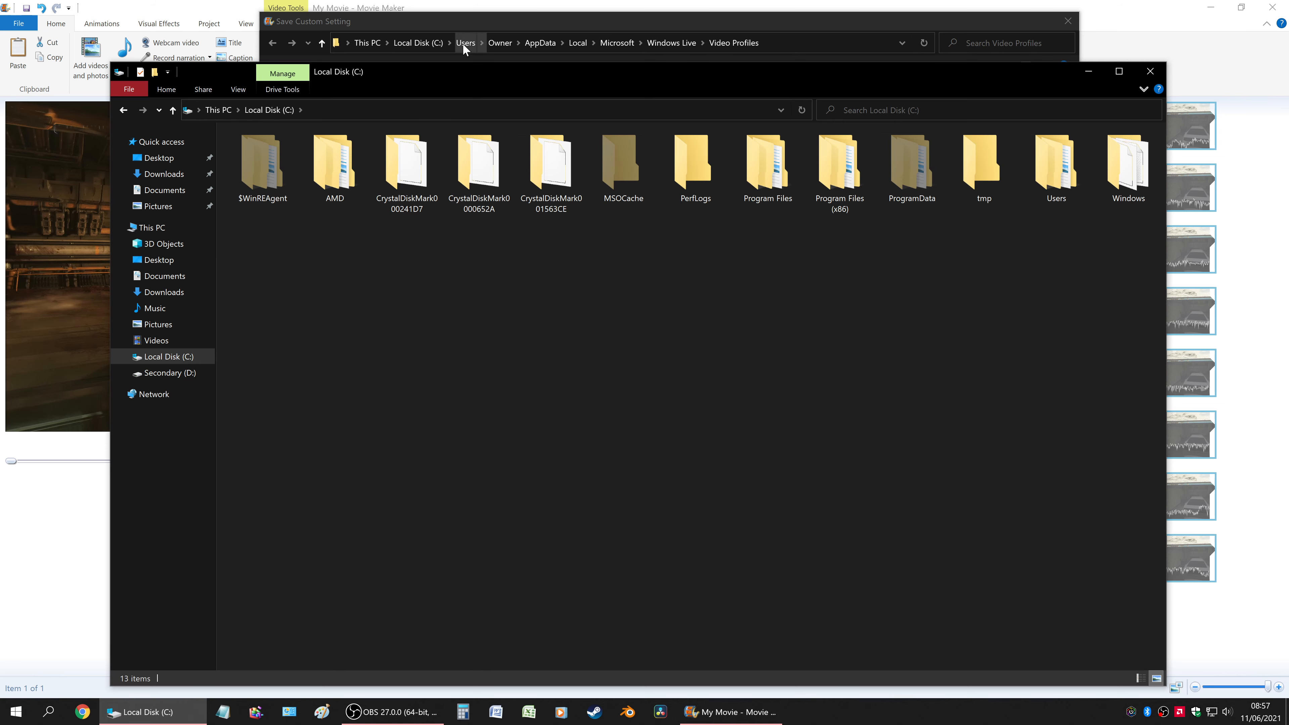
left_click(1044, 187)
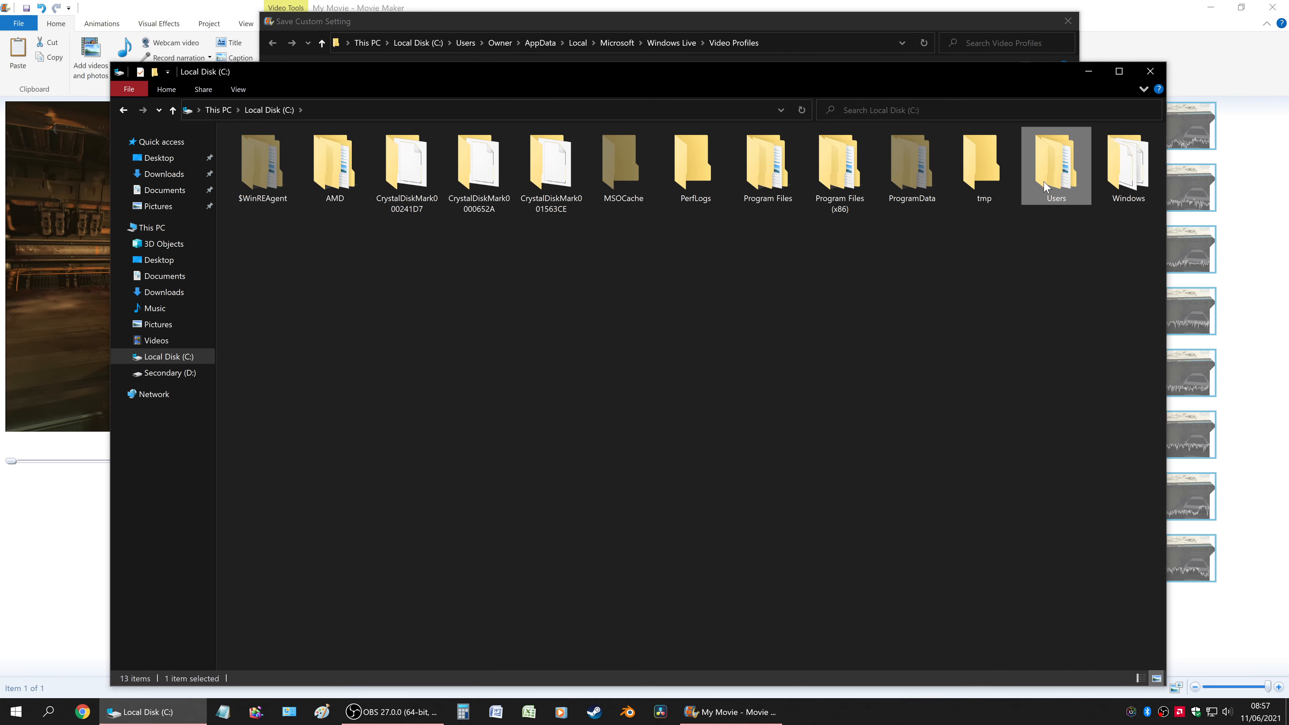
double_click(1044, 187)
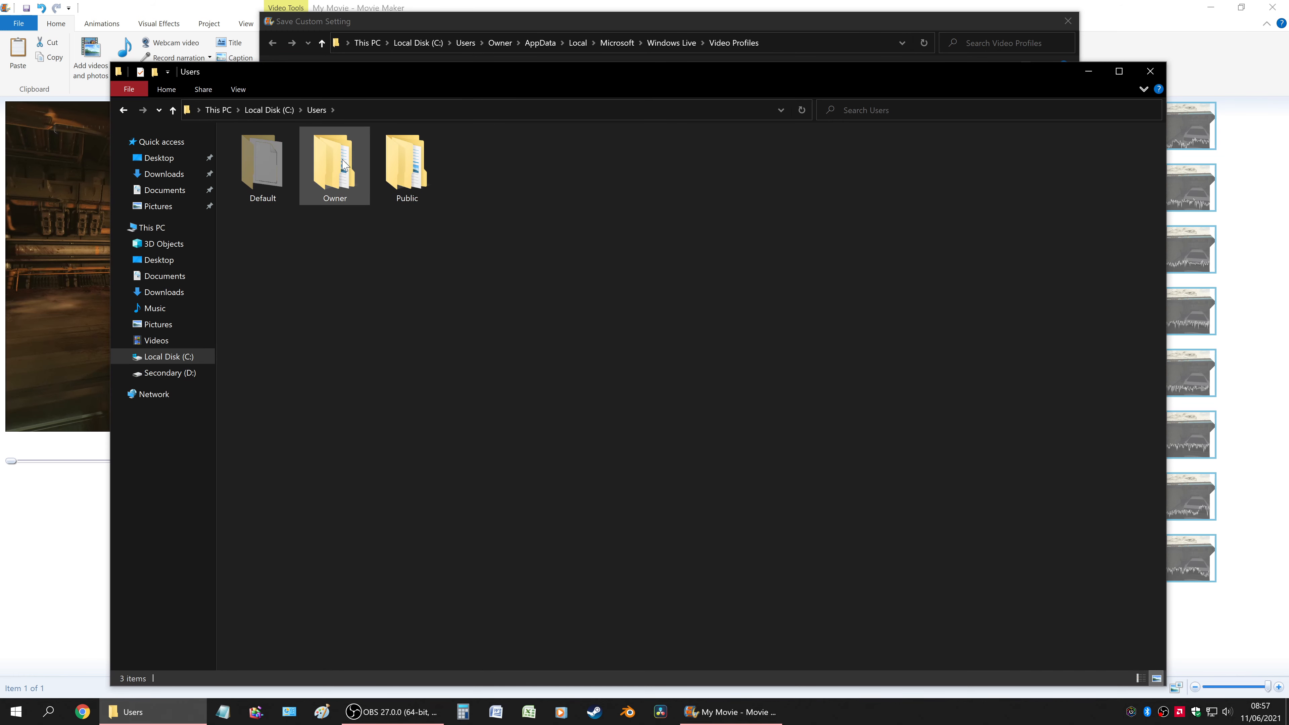
double_click(350, 163)
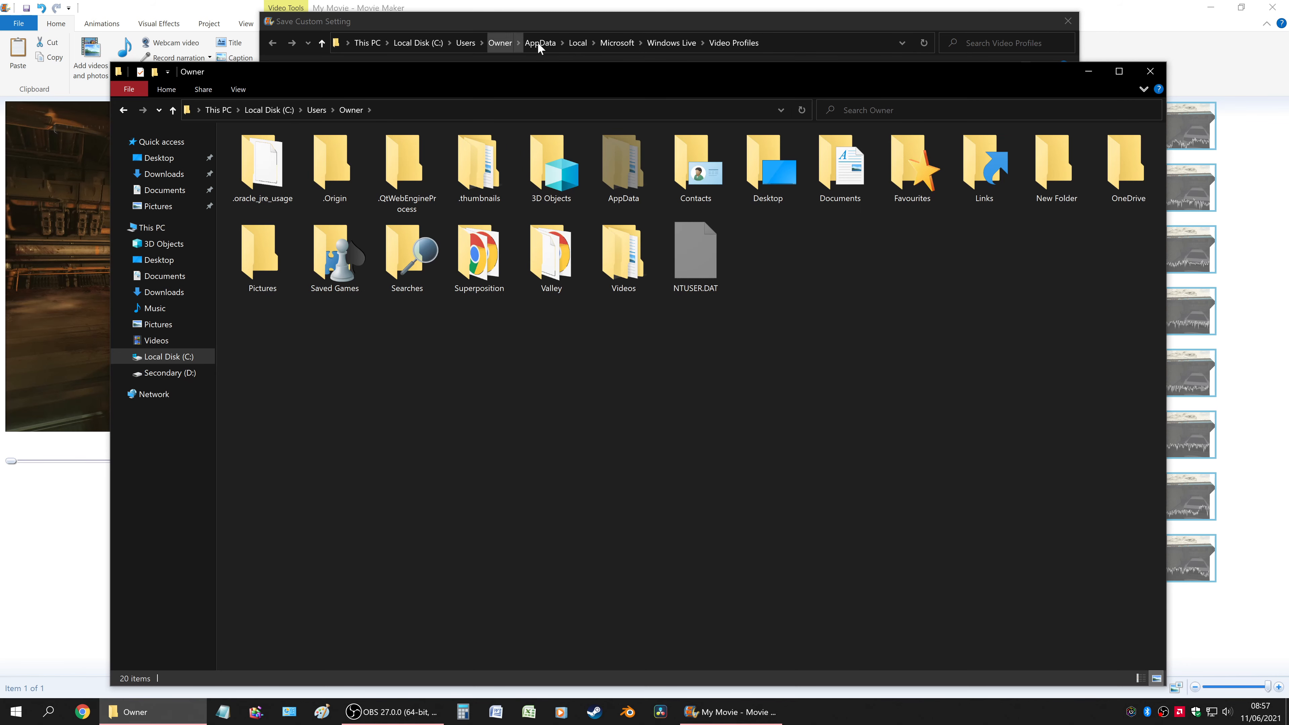
Step: Open the Video Profiles folder under AppData\Local\Microsoft\Windows Live in the Owner folder
left_click(614, 163)
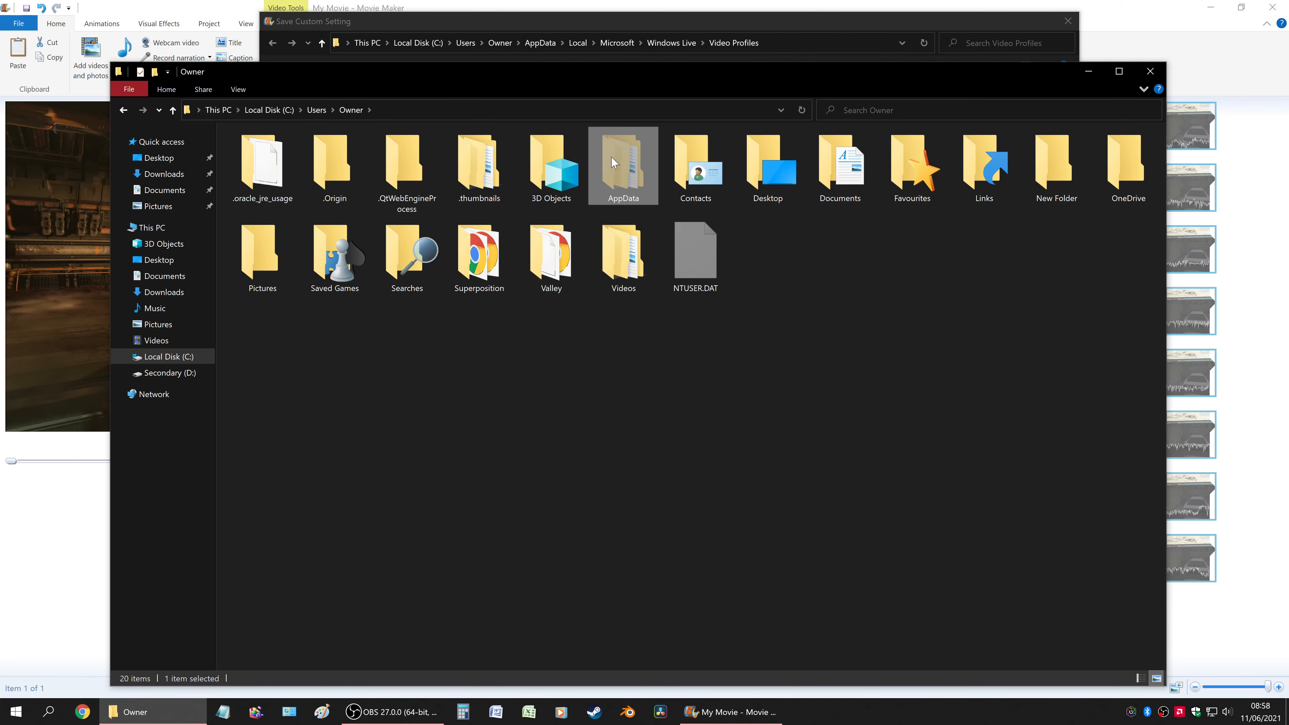
double_click(614, 162)
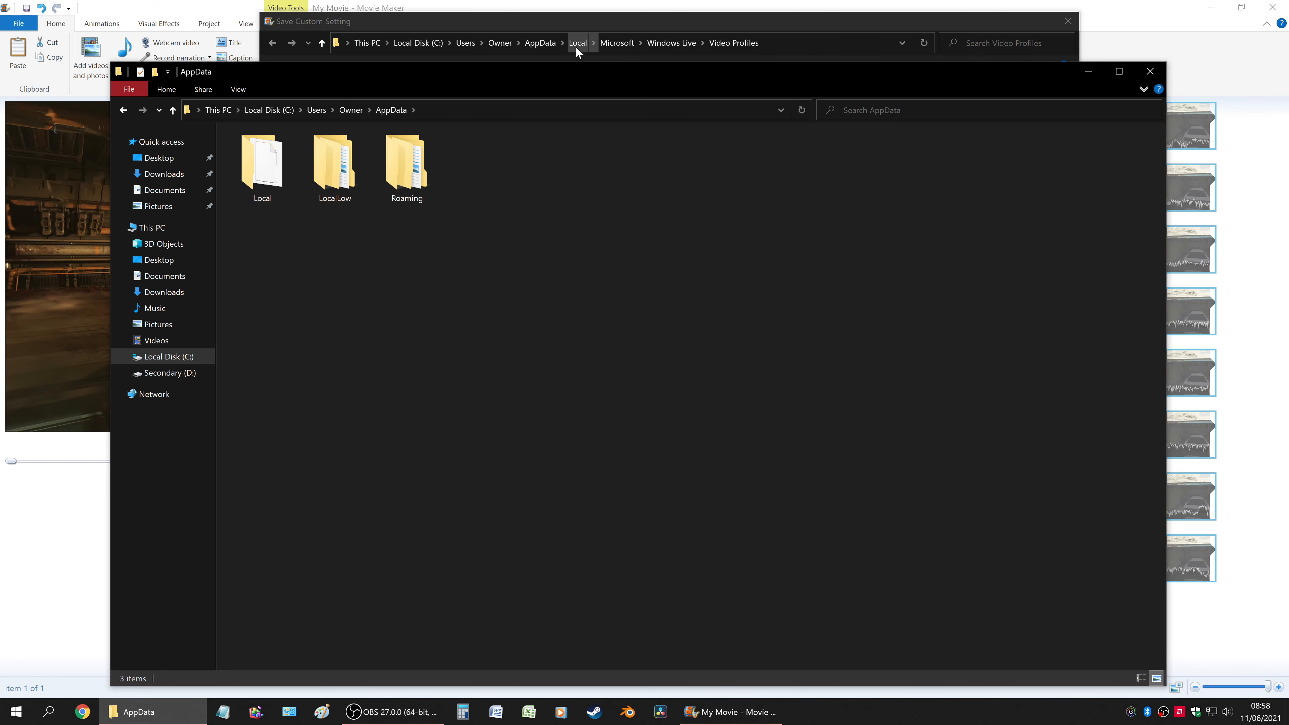
double_click(249, 168)
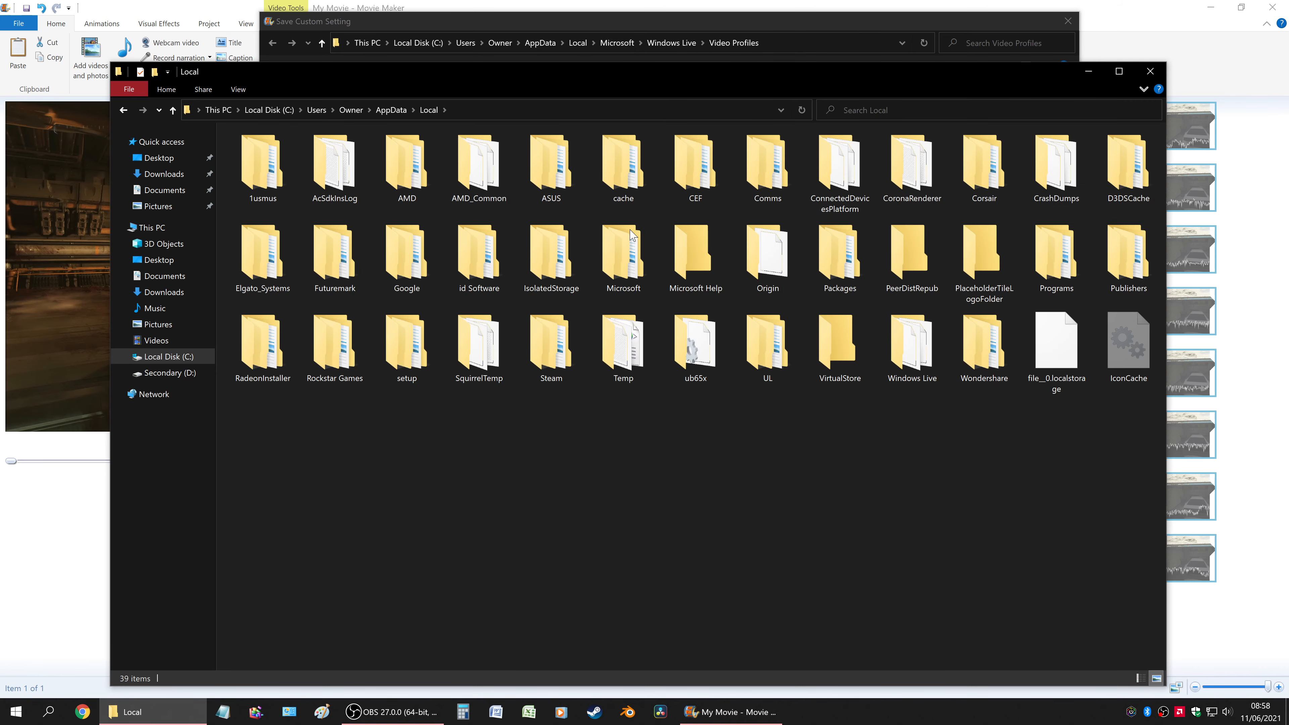
double_click(623, 246)
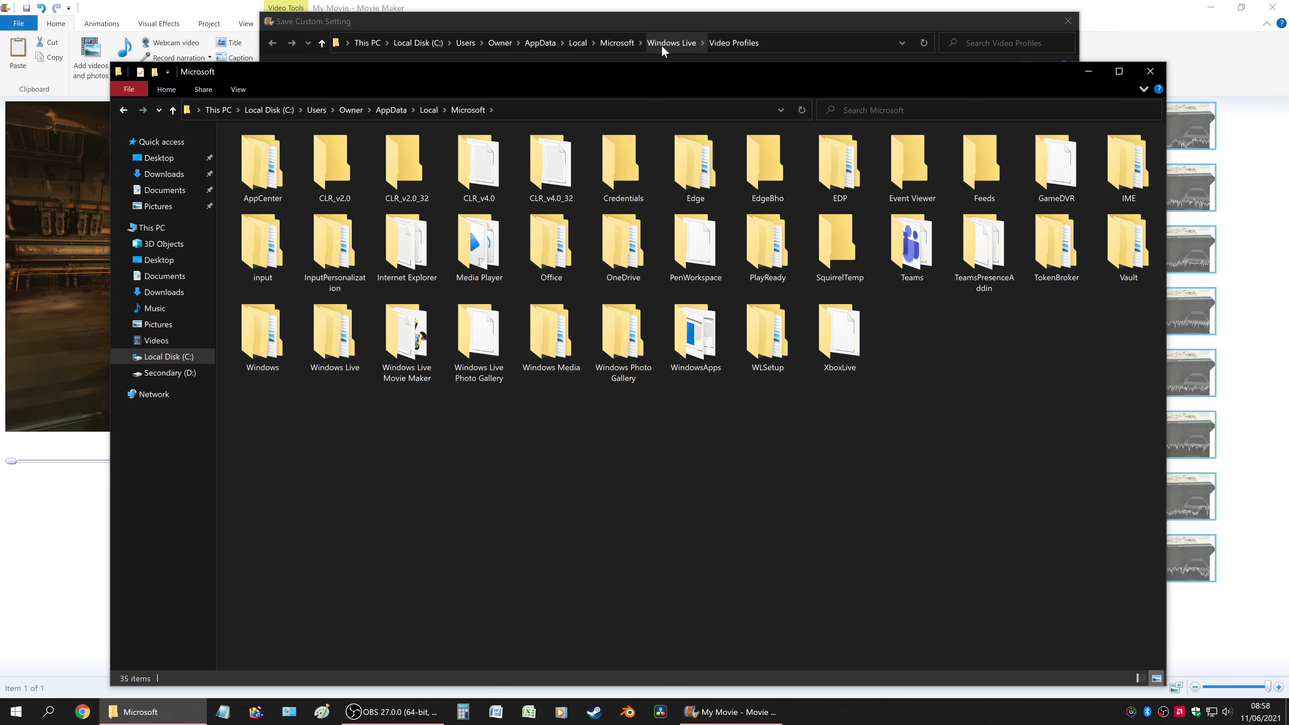
double_click(352, 329)
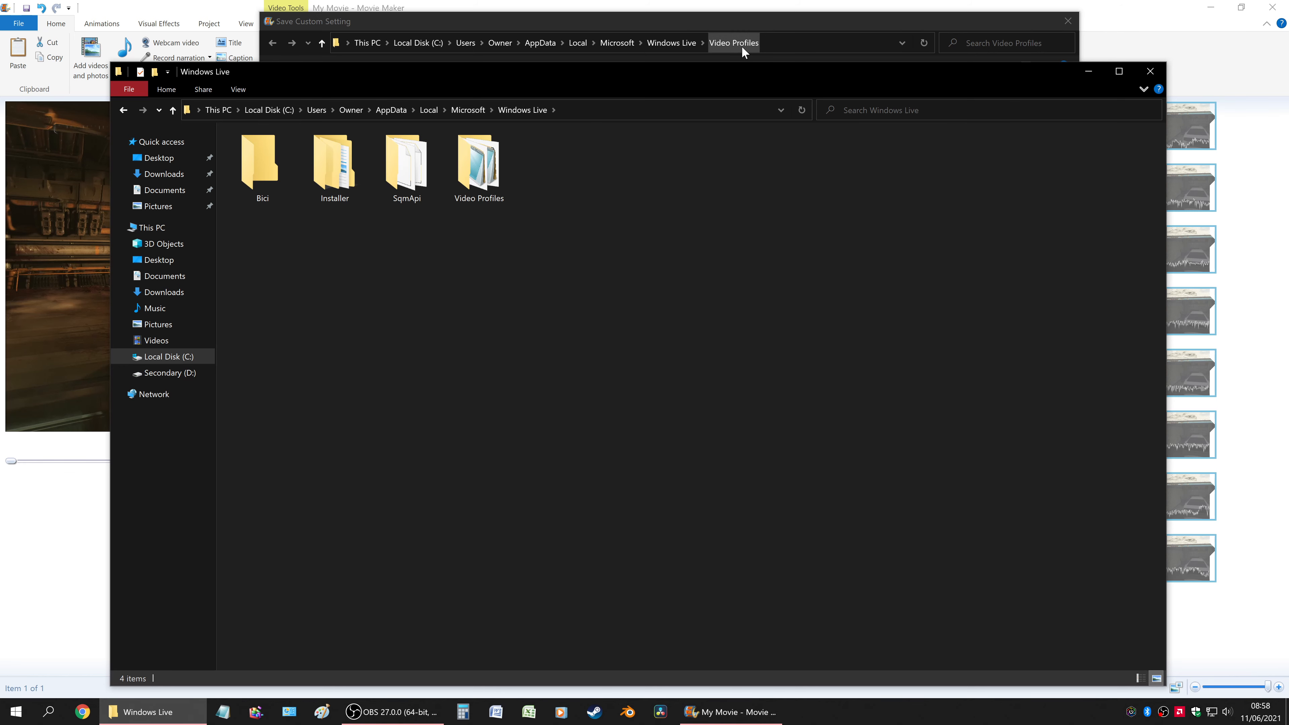
double_click(479, 167)
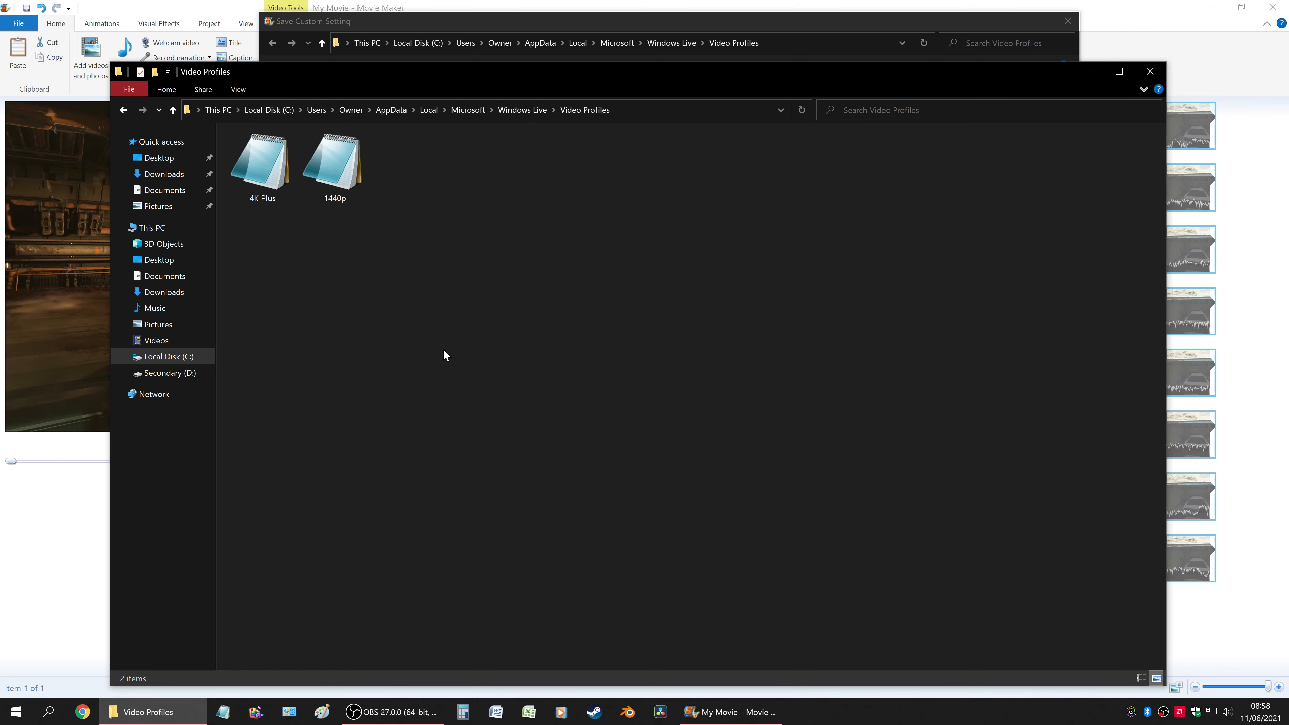
Step: Compare the Video Profiles folder window with the save location of the custom setting and minimise the folder window
left_click_drag(562, 72, 525, 159)
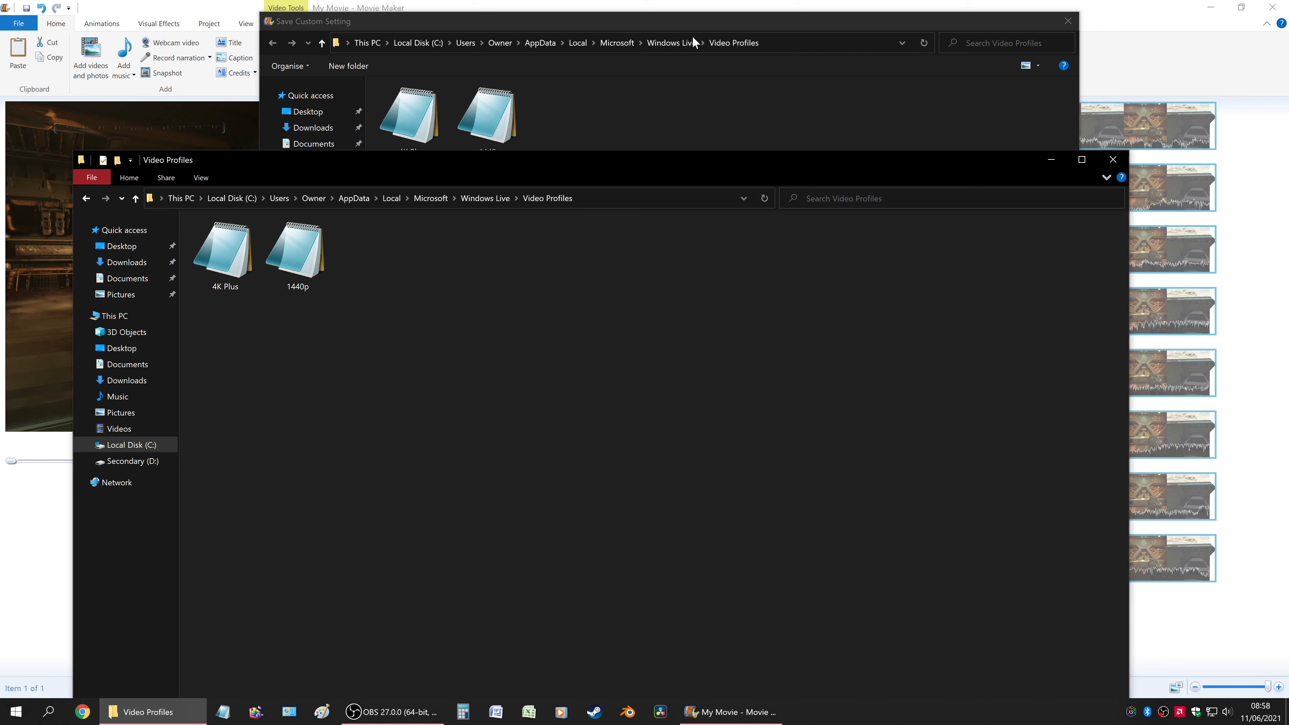
left_click(689, 25)
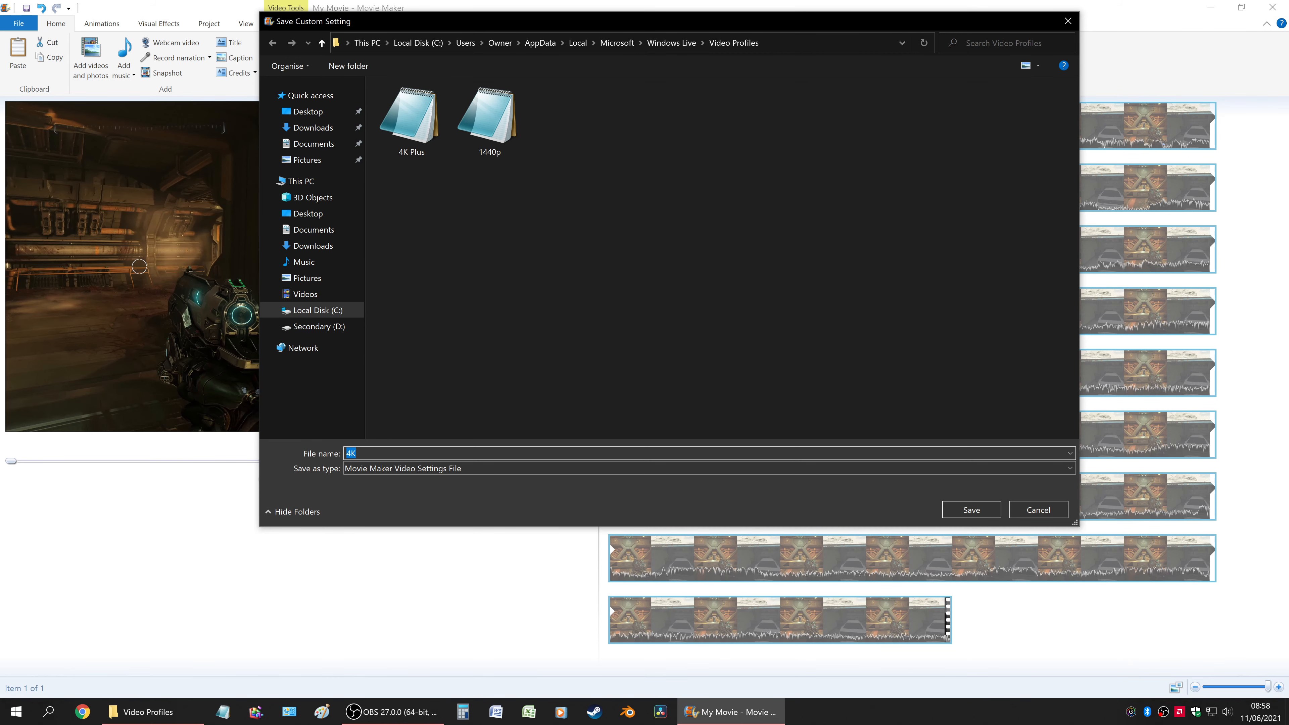
left_click(186, 712)
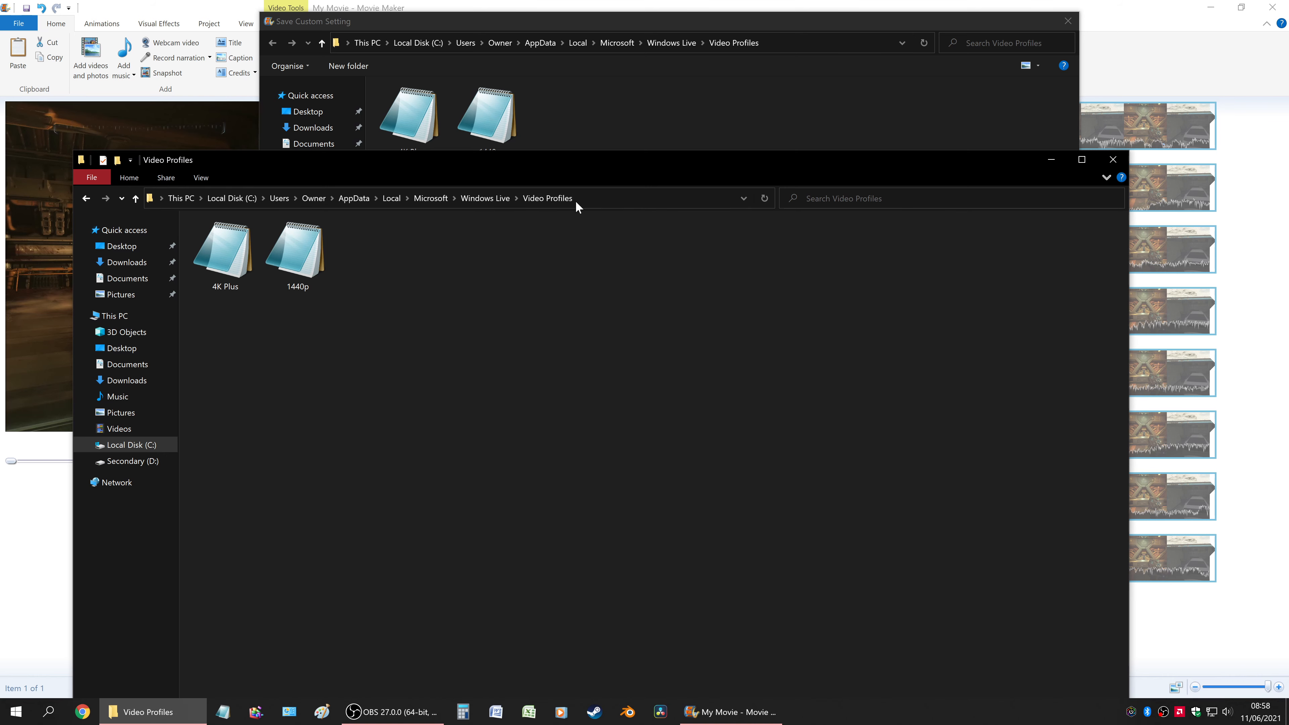
left_click(1052, 161)
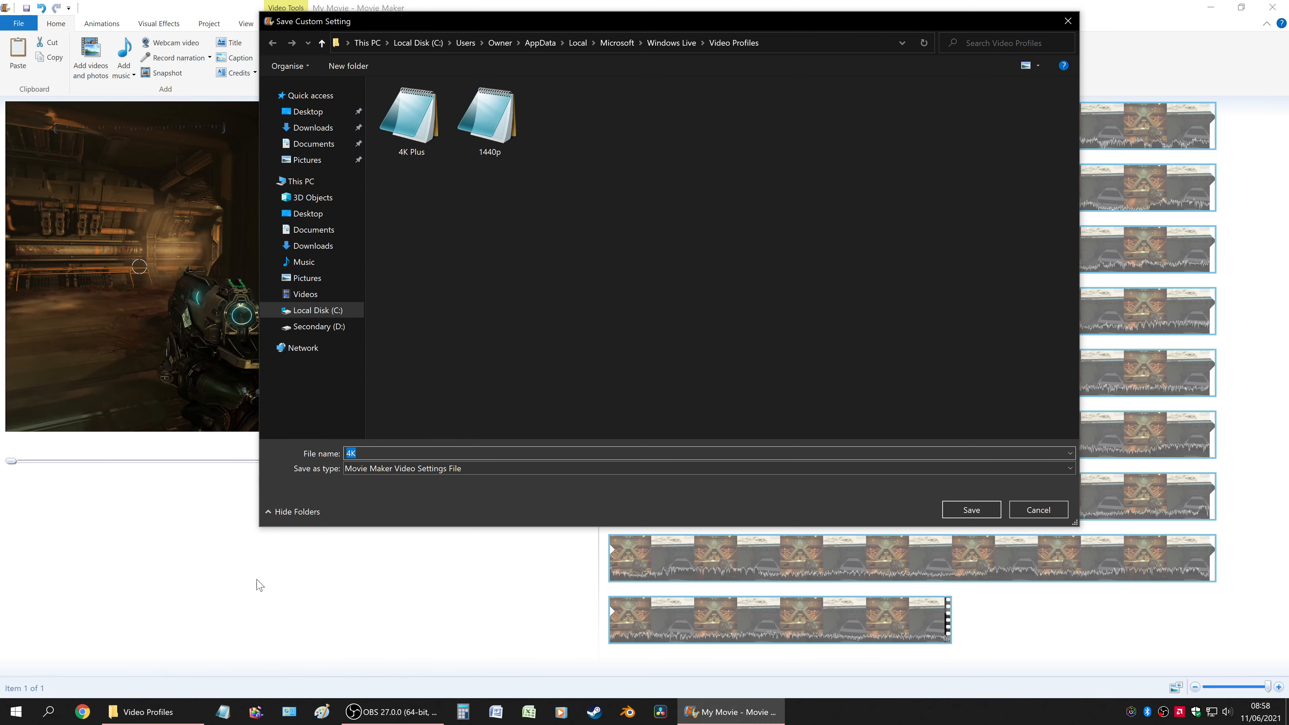
left_click(136, 716)
left_click(1052, 161)
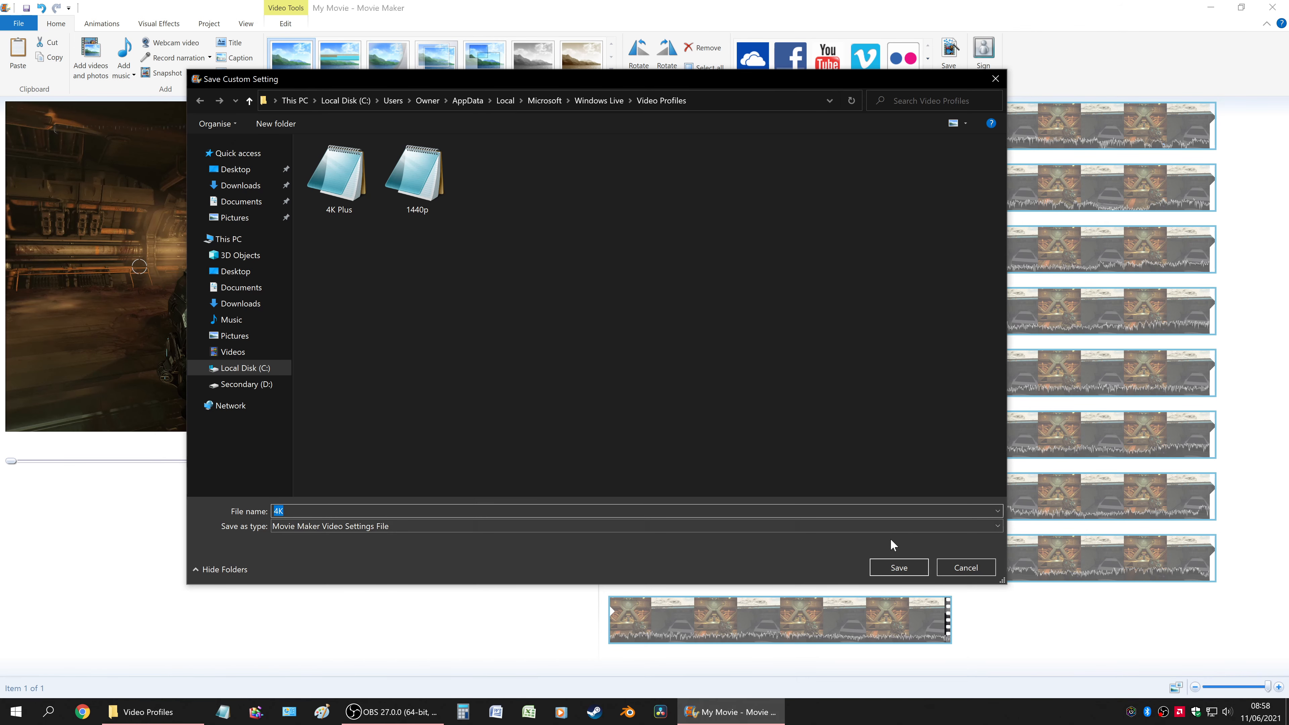
Step: Save the 4K custom setting in the Video Profiles folder, close the settings dialog and bring the folder window back into view
left_click(896, 569)
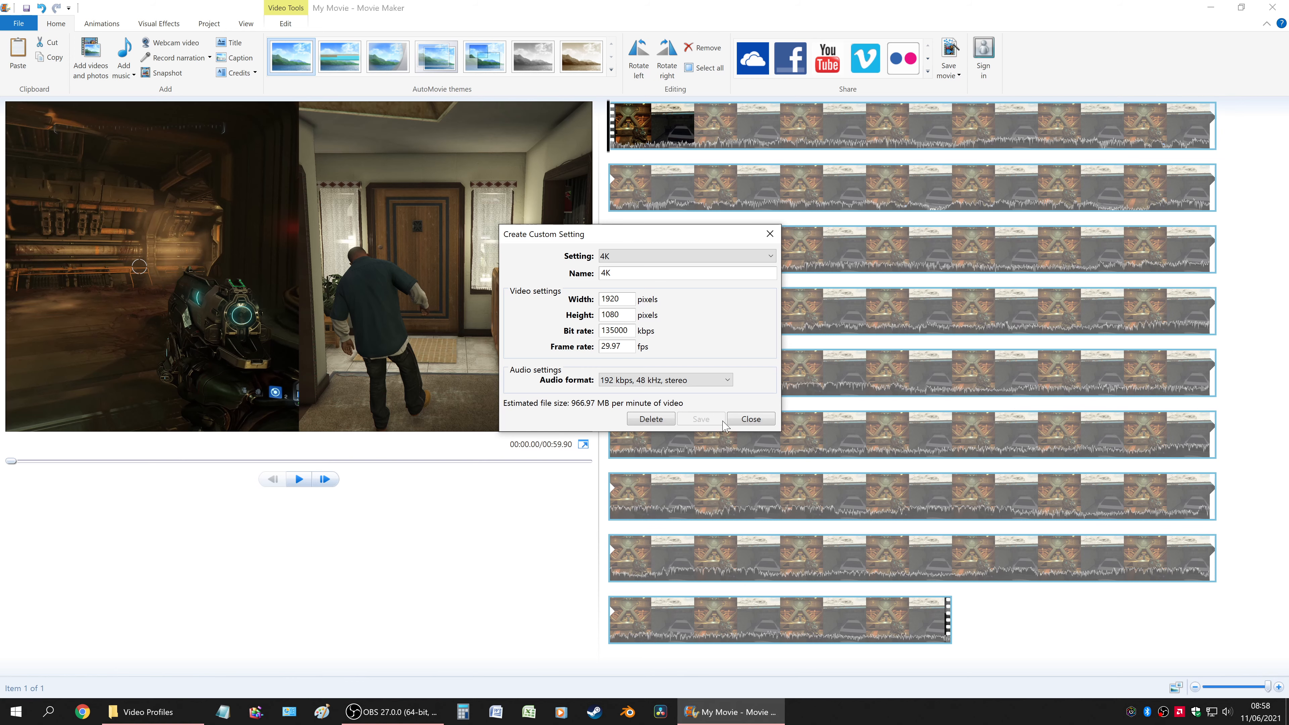
left_click(750, 419)
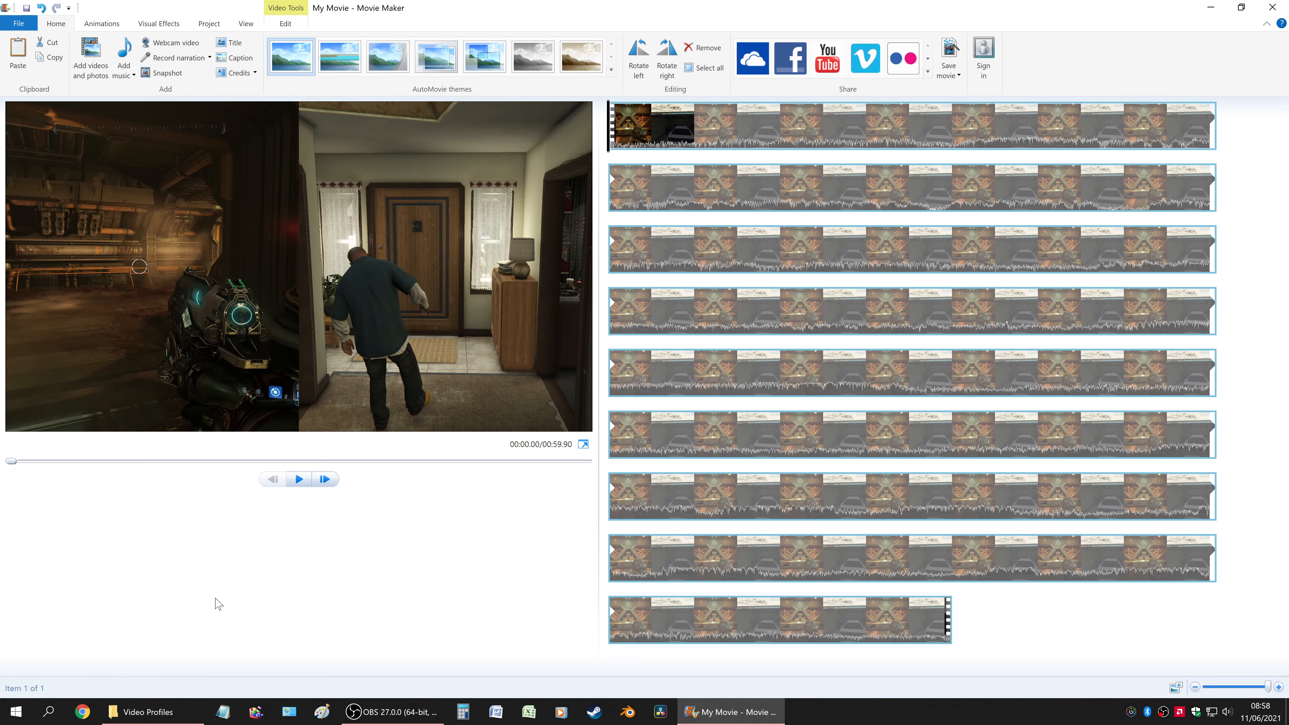
left_click(170, 711)
left_click_drag(584, 165, 648, 58)
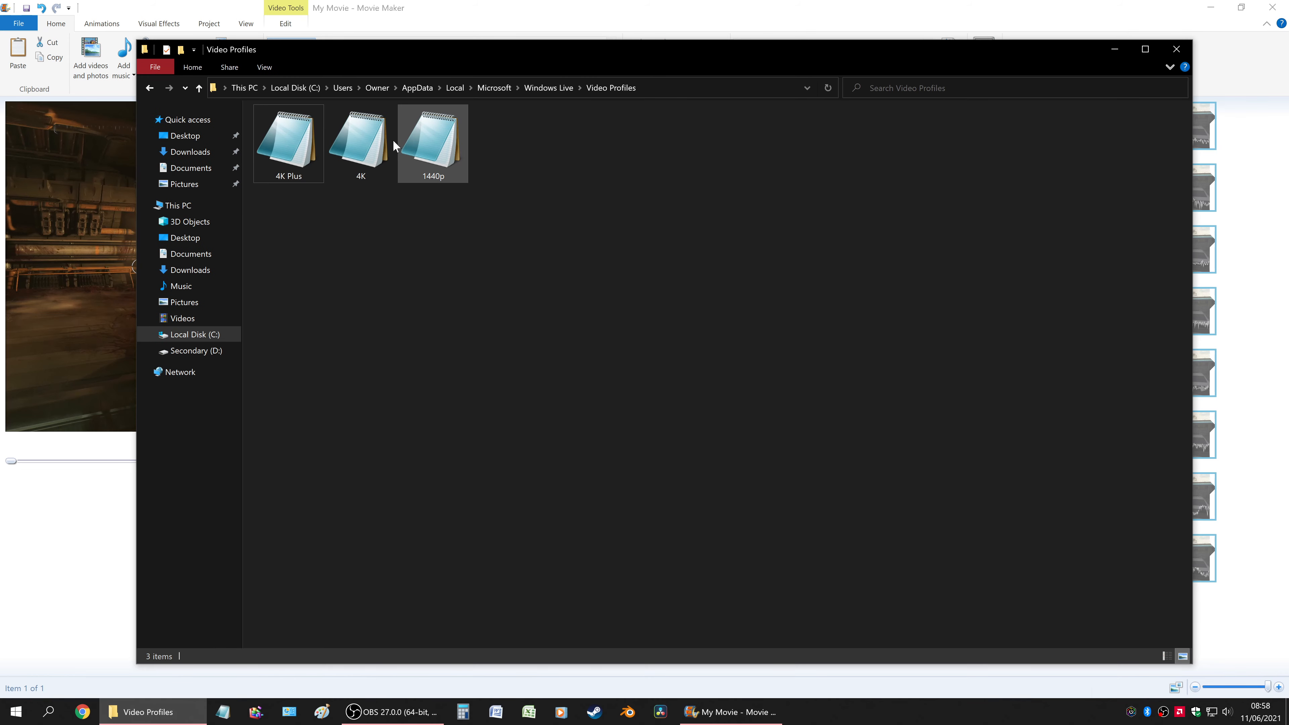
Step: Choose Notepad in the 4K file's properties as the app that opens .wlvs files and confirm
left_click(360, 150)
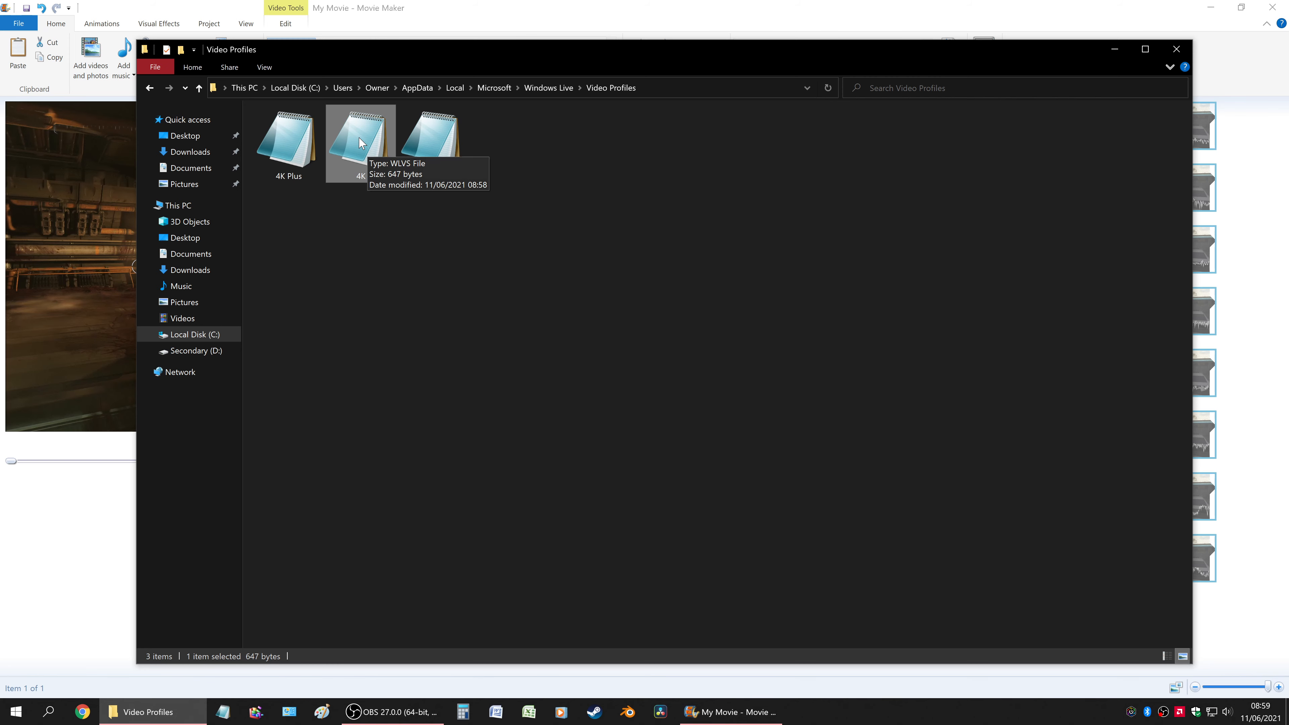
right_click(360, 143)
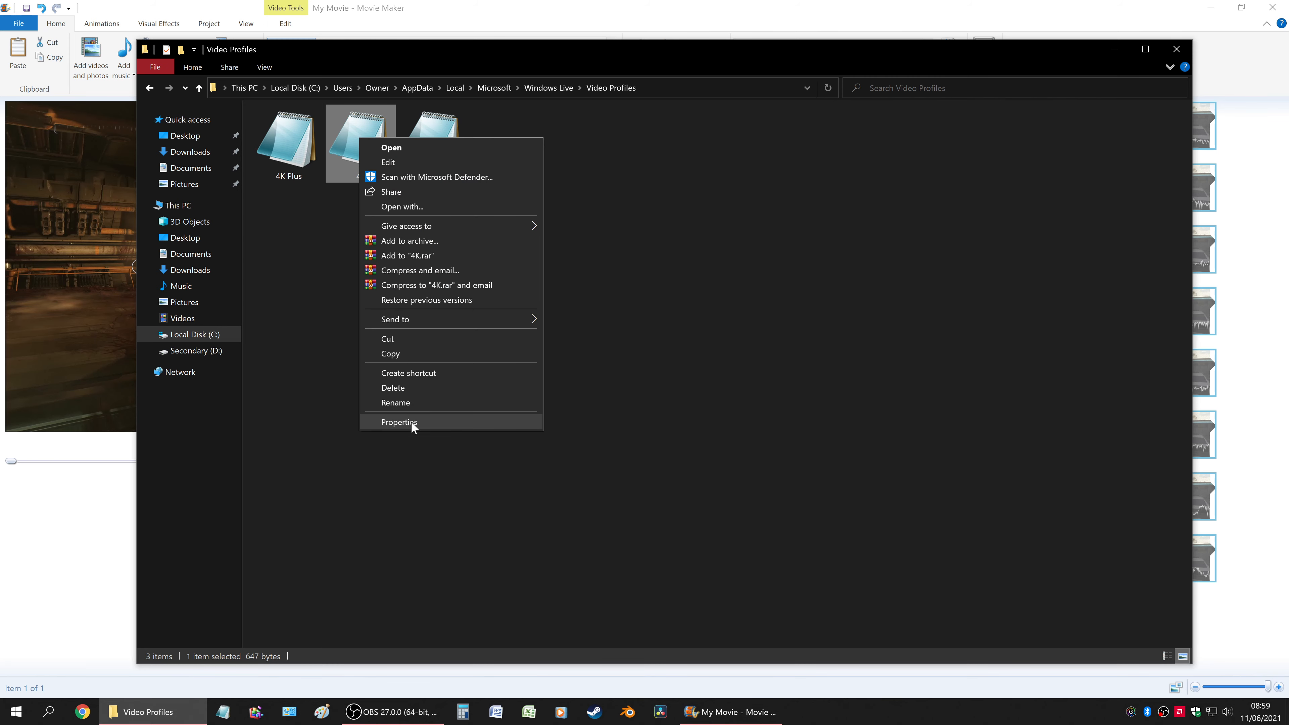
left_click(412, 424)
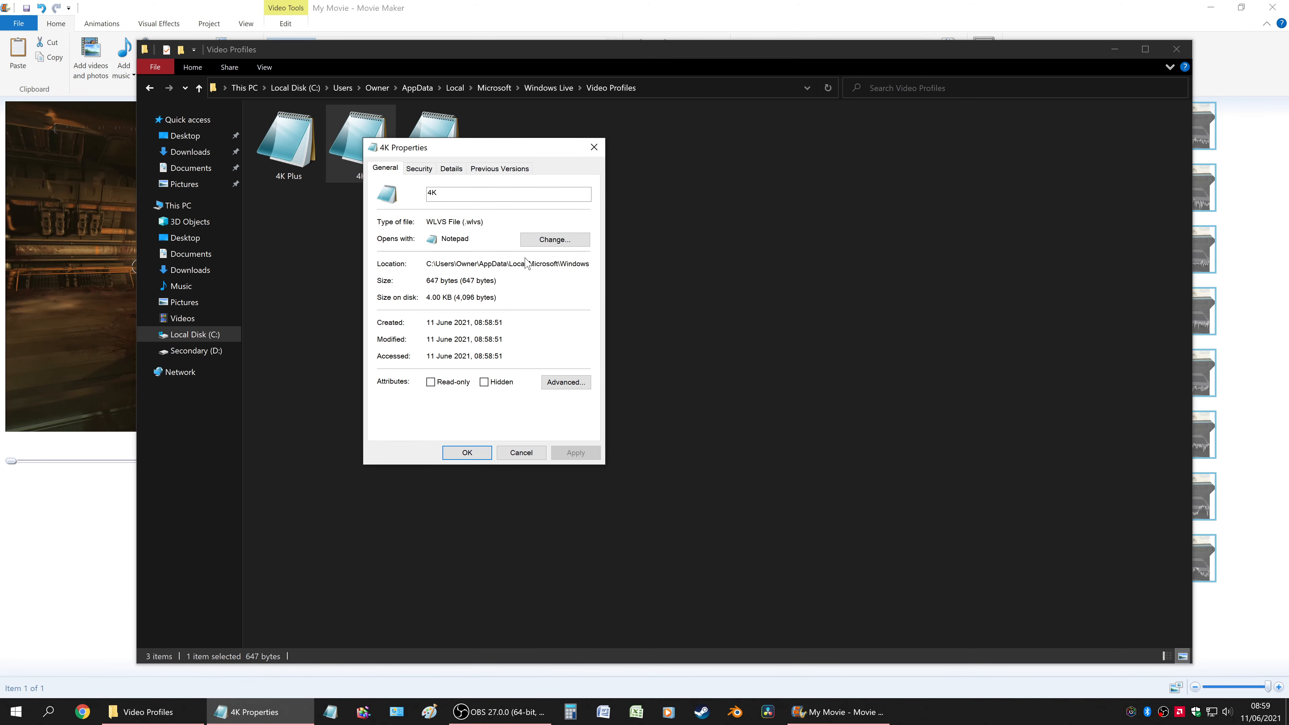
left_click(539, 240)
left_click(554, 362)
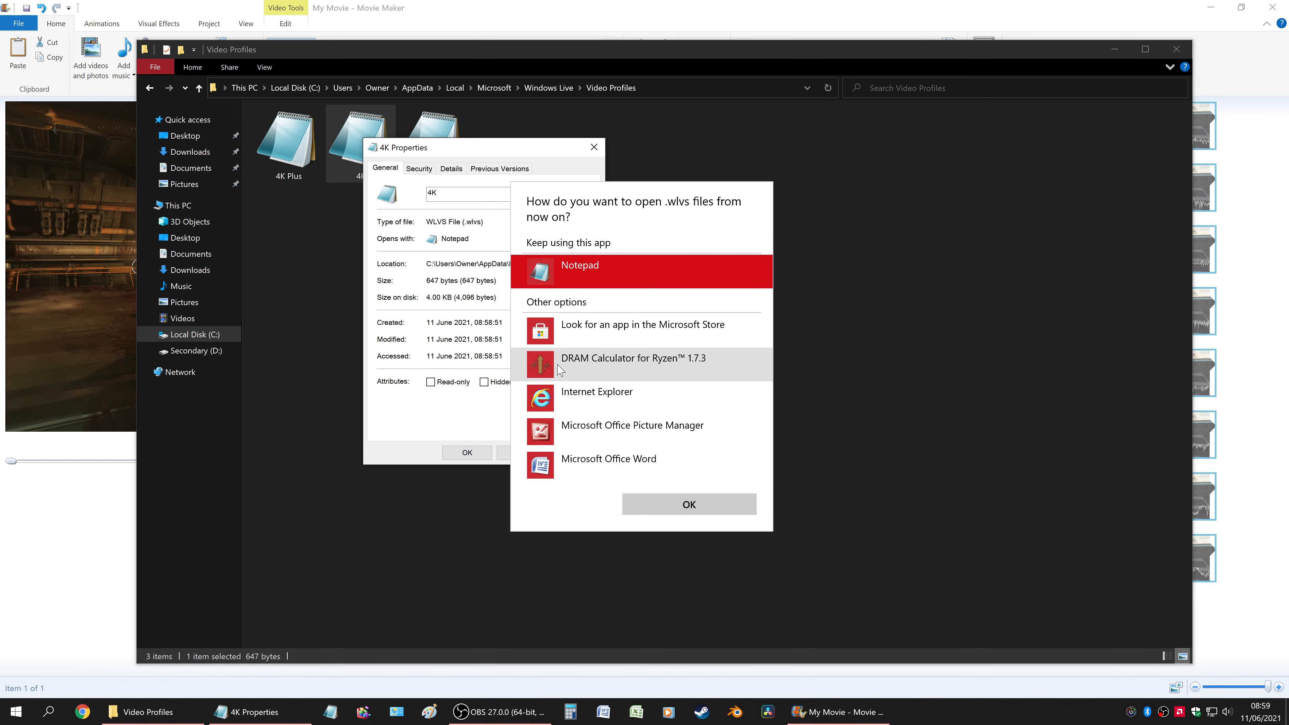
scroll(558, 370, "down", 5)
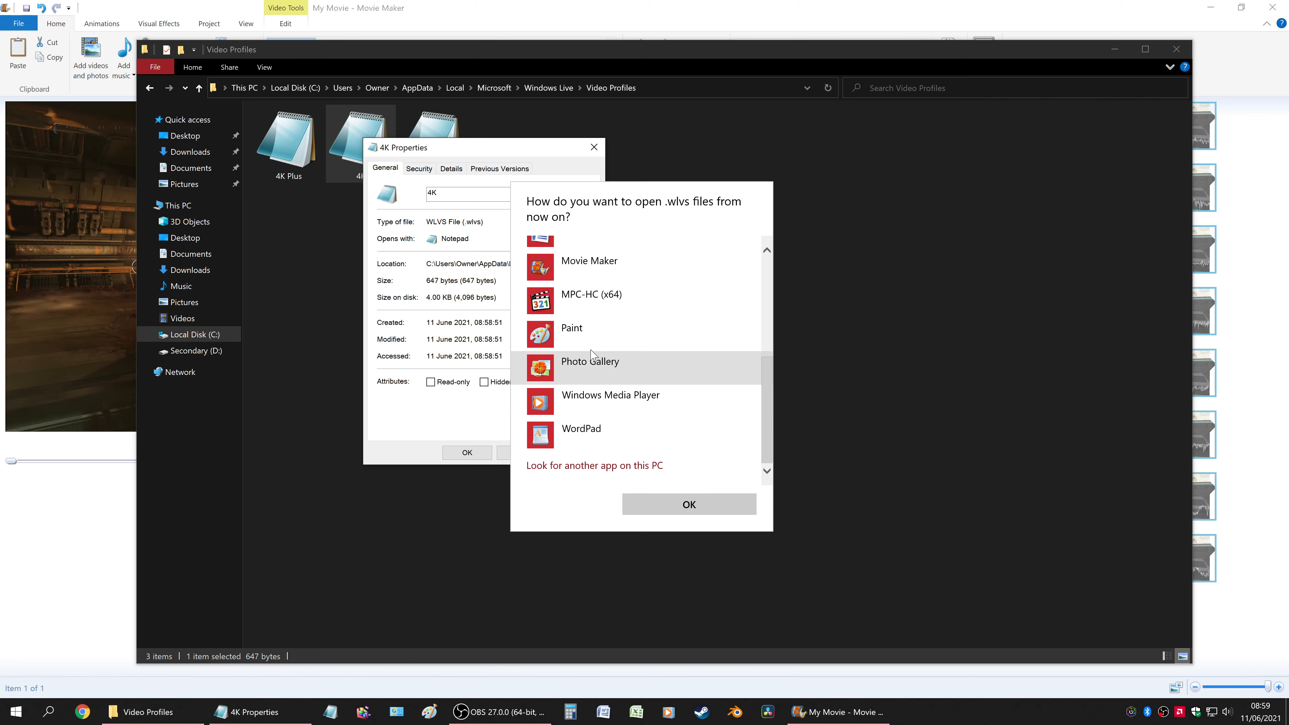
scroll(589, 315, "up", 5)
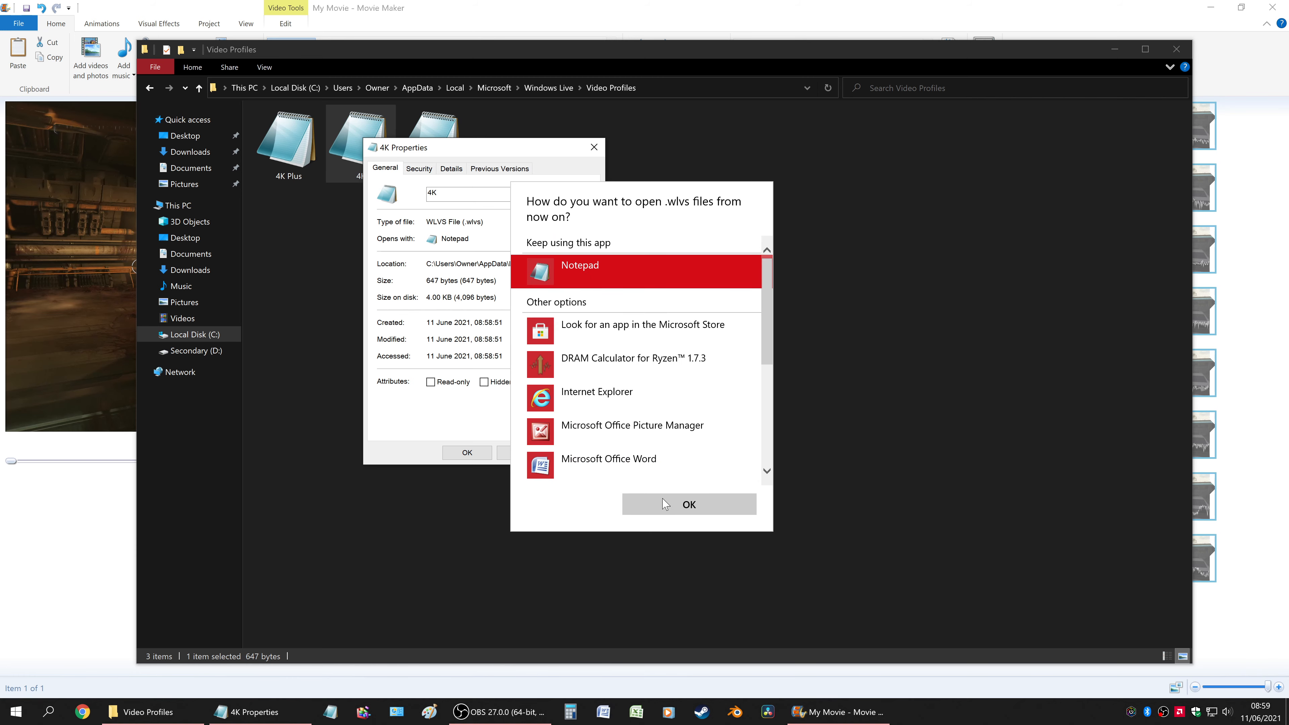
left_click(666, 506)
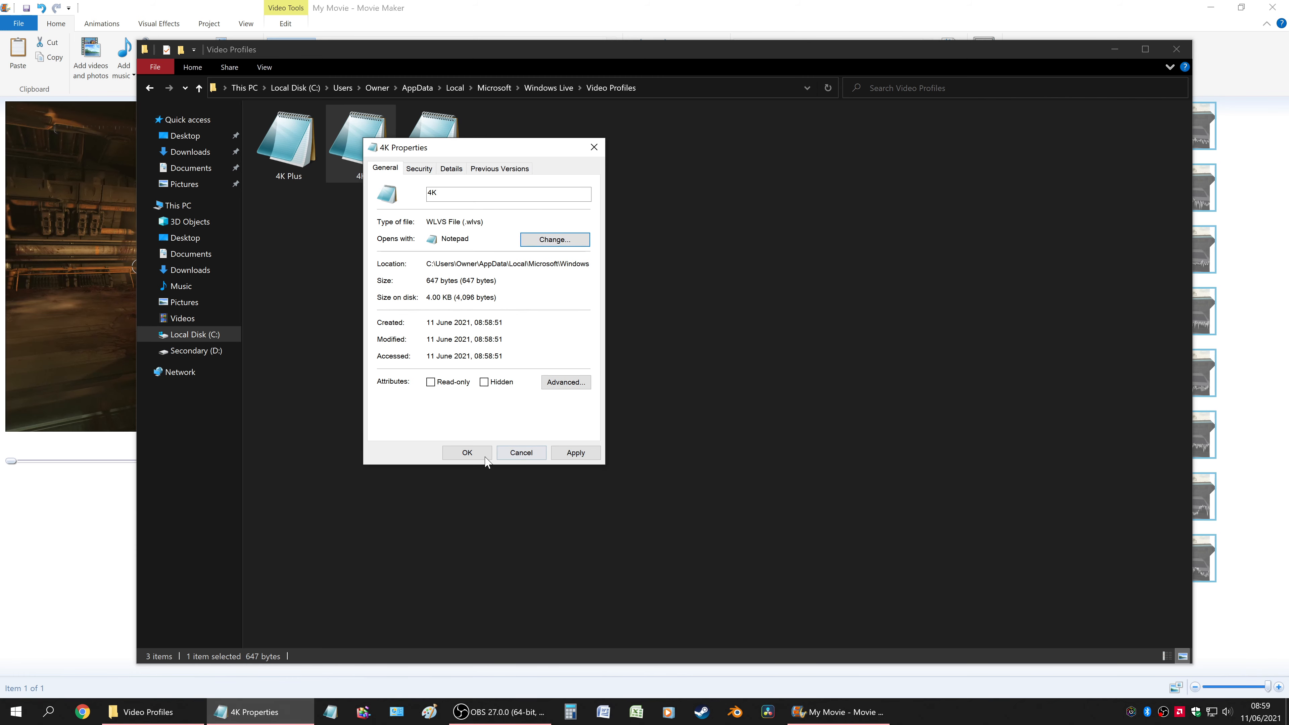
left_click(467, 452)
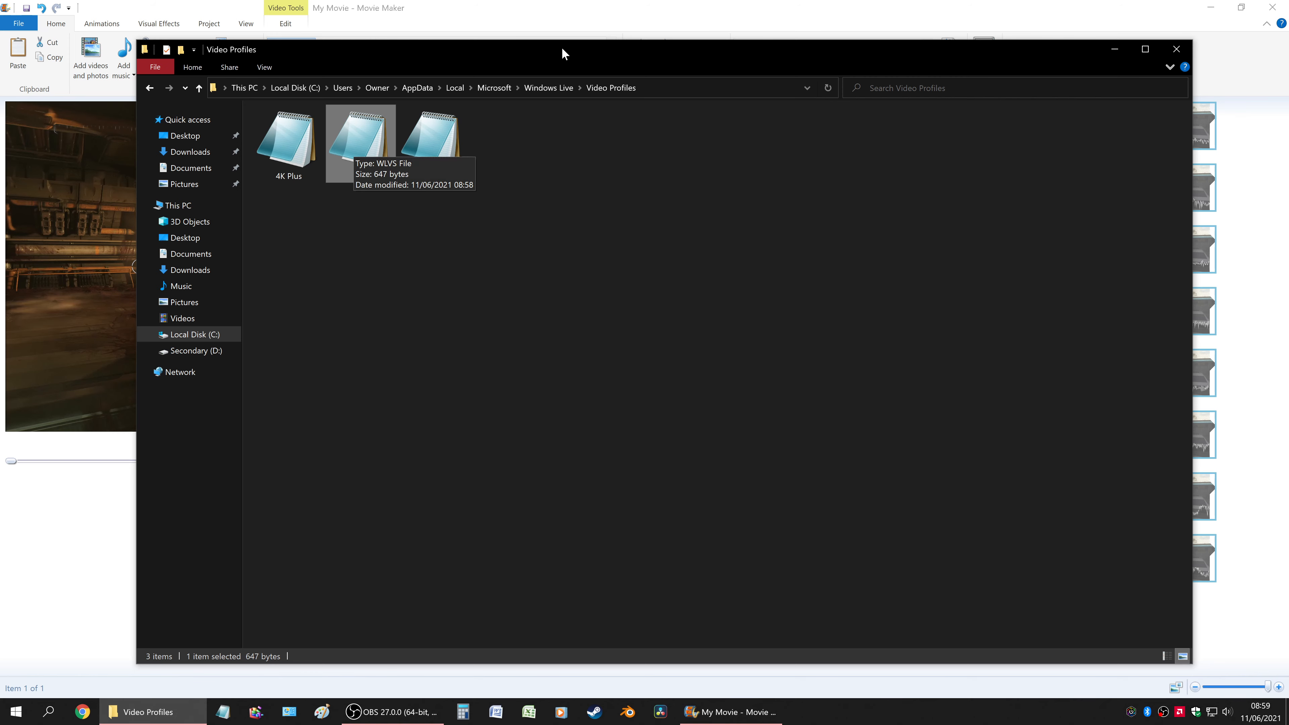
Step: Open the 4K profile file from the Video Profiles folder in Notepad and locate its video low32 and high32 resolution values
left_click_drag(574, 49, 587, 46)
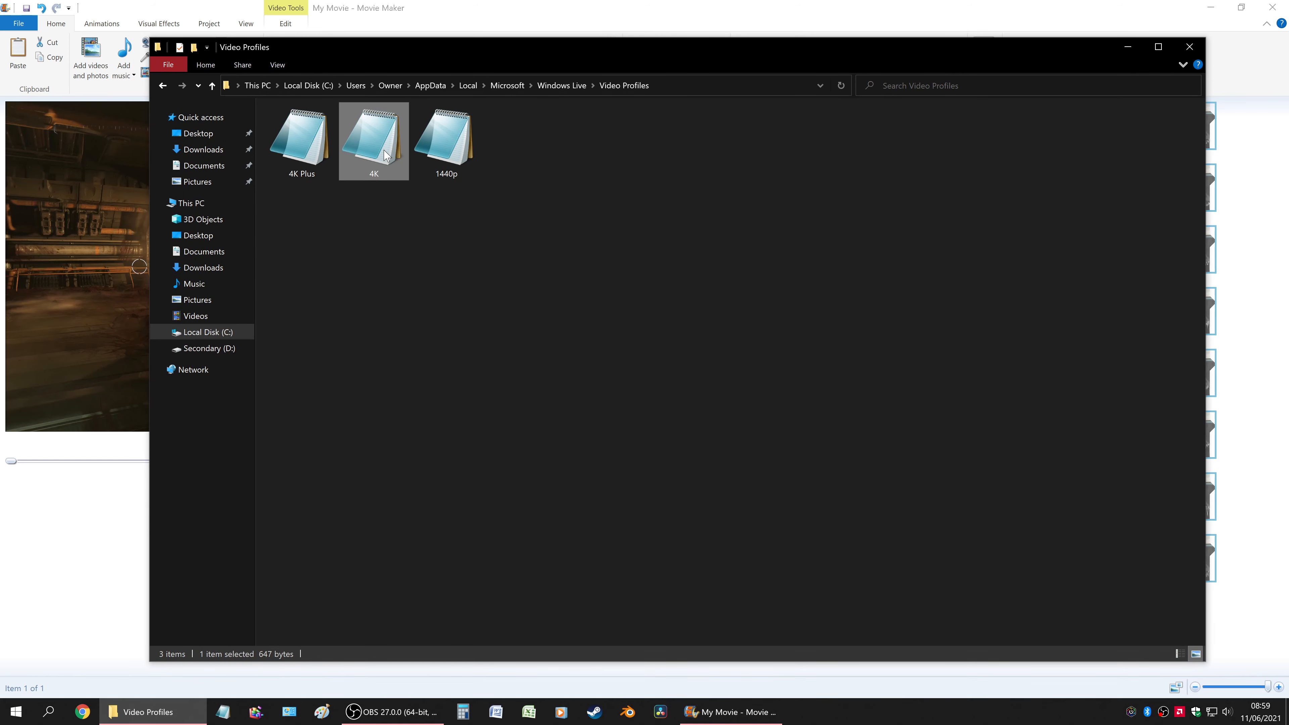
double_click(374, 145)
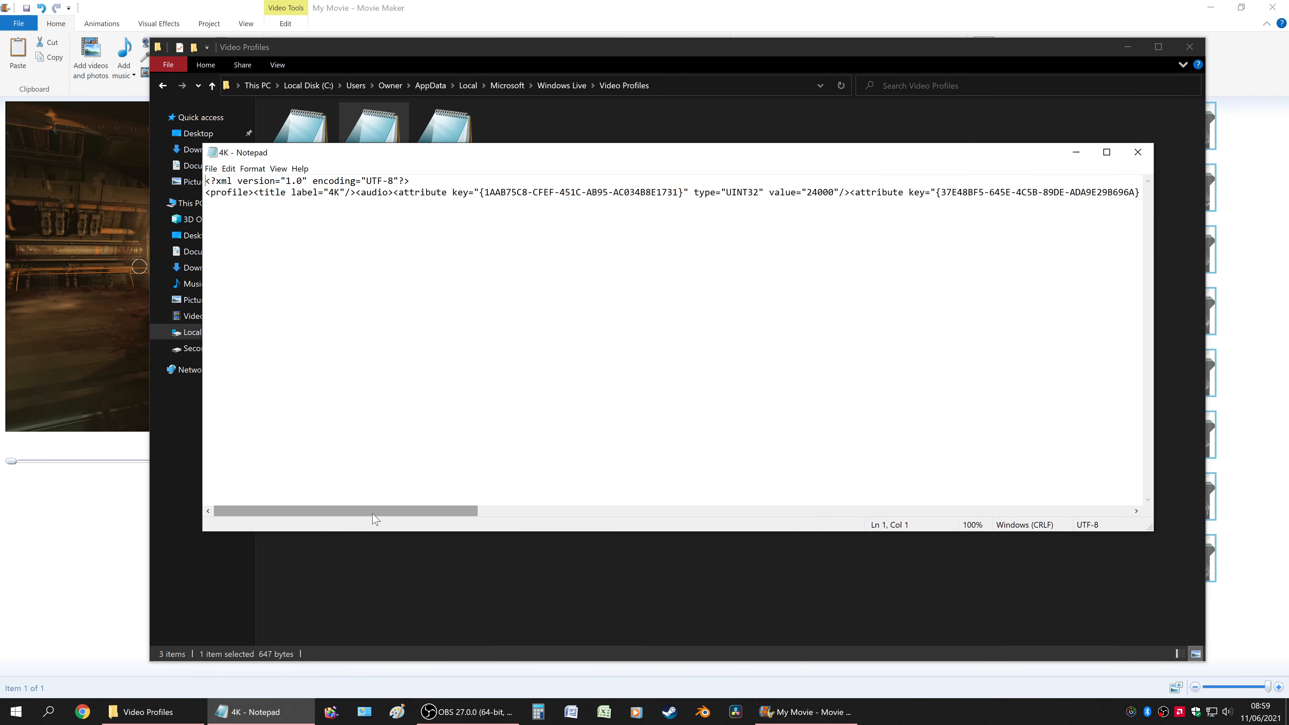
left_click_drag(403, 511, 513, 525)
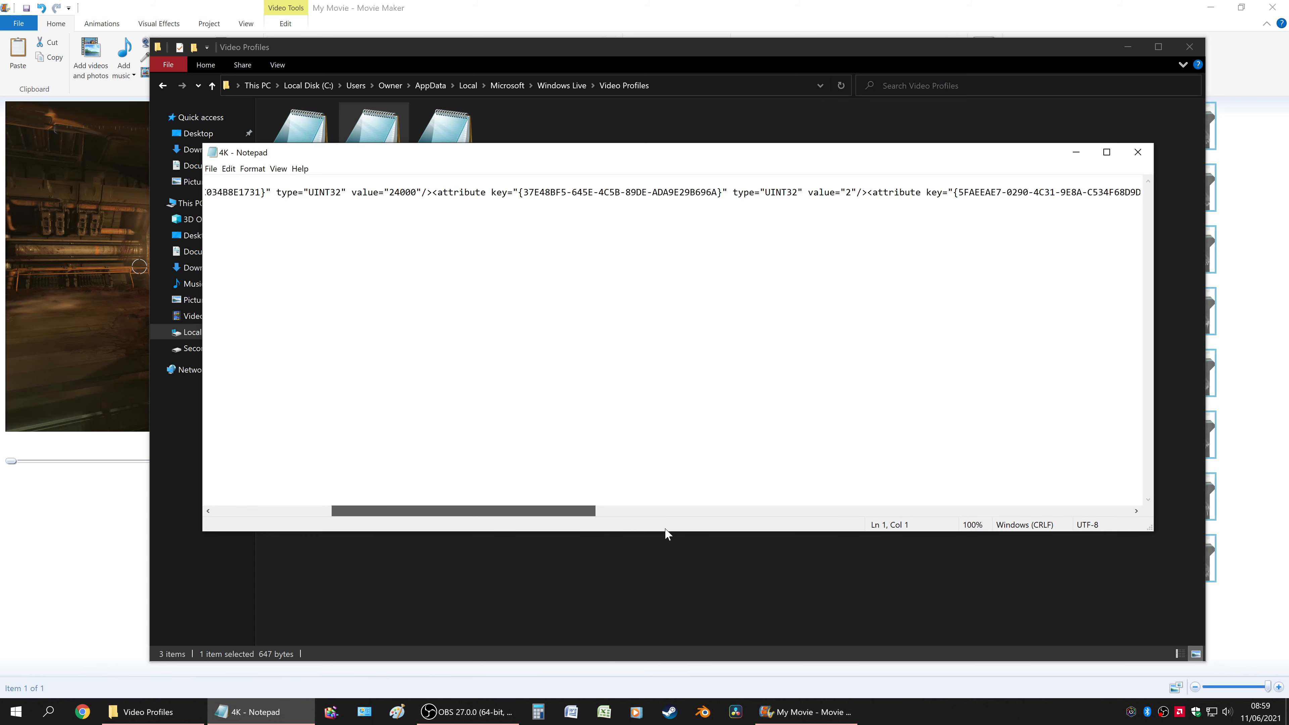
scroll(697, 533, "right", 5)
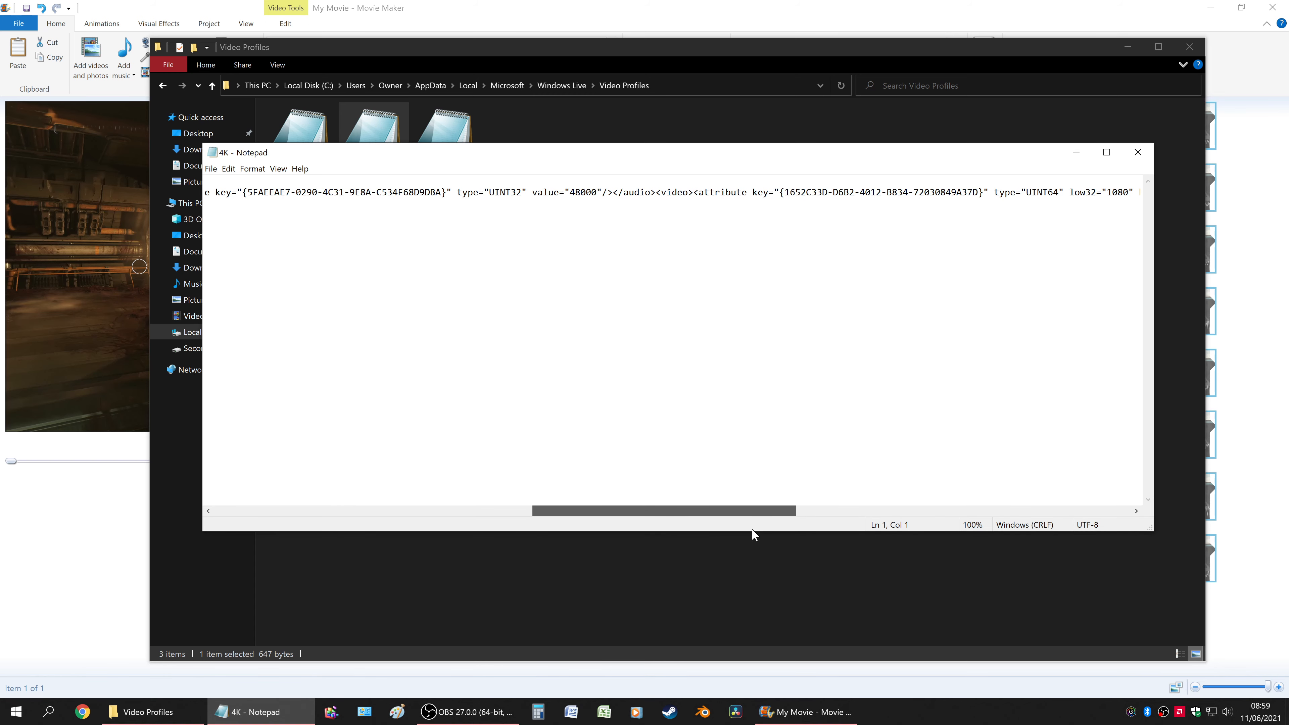
scroll(776, 531, "right", 3)
scroll(807, 528, "right", 1)
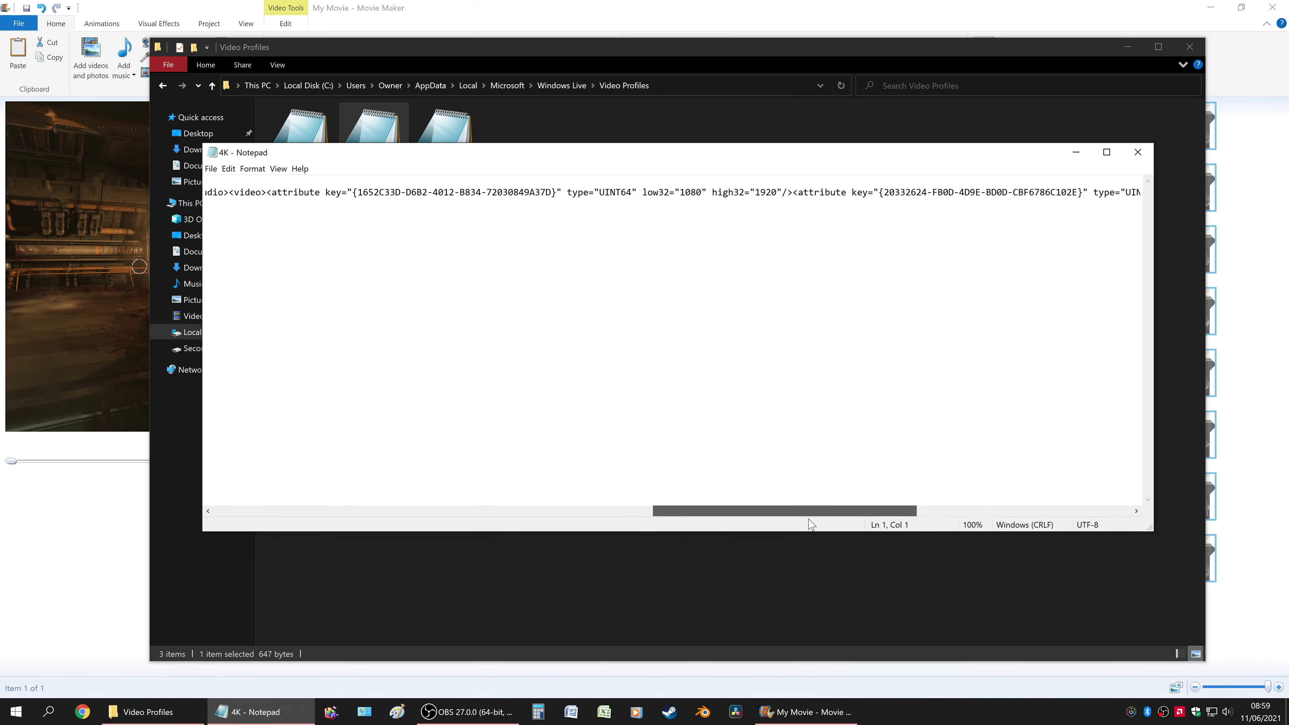
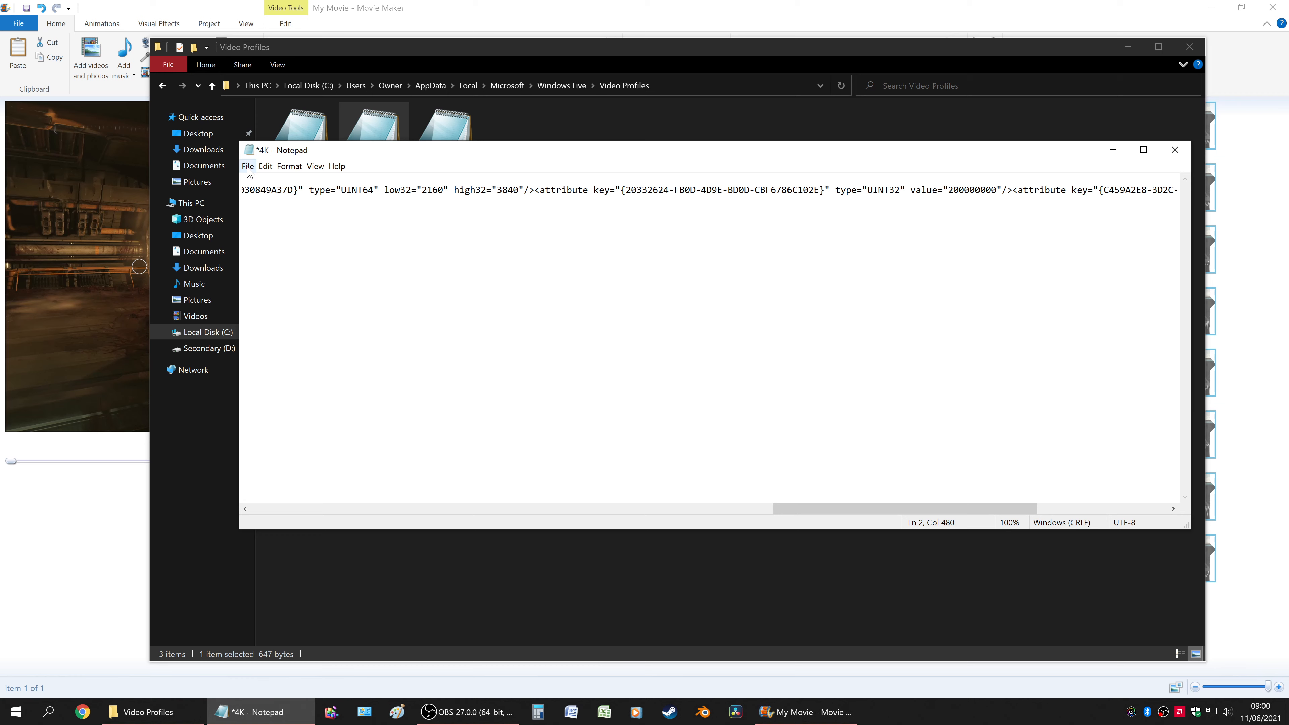
Step: Save the edited 4K profile file, then close Notepad and the Video Profiles folder window
left_click(248, 167)
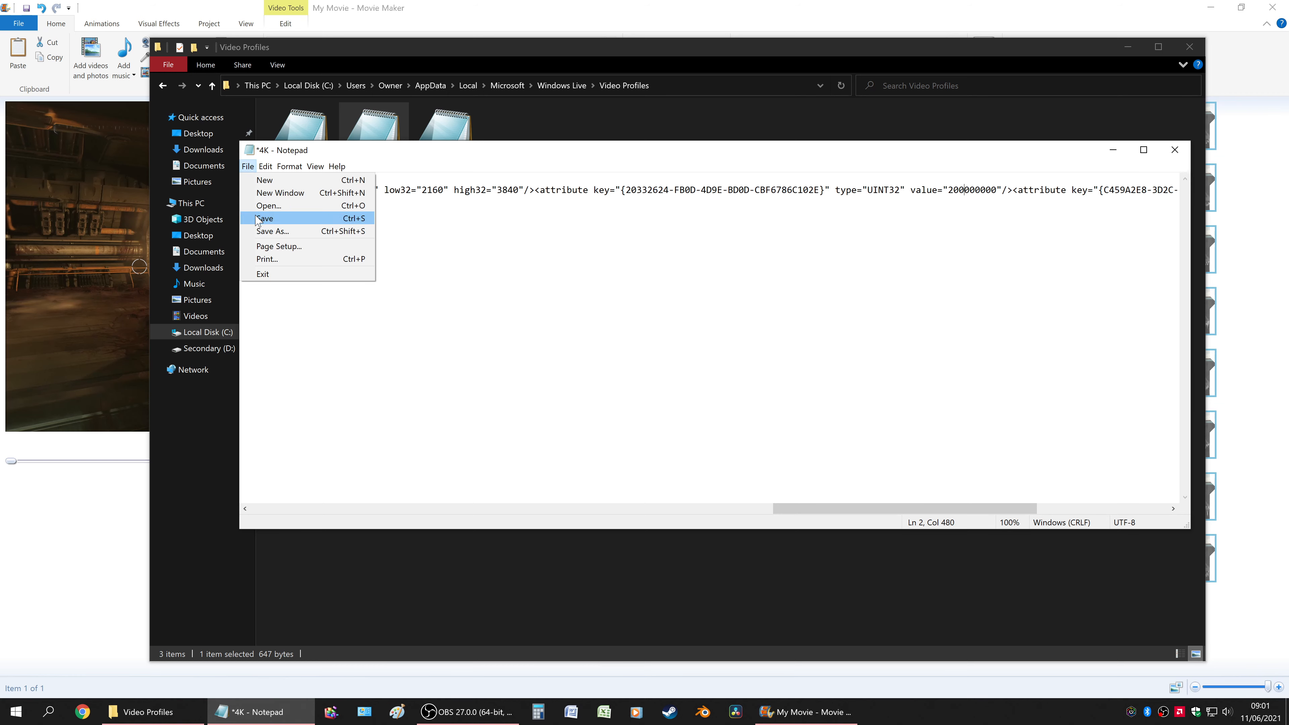
left_click(257, 218)
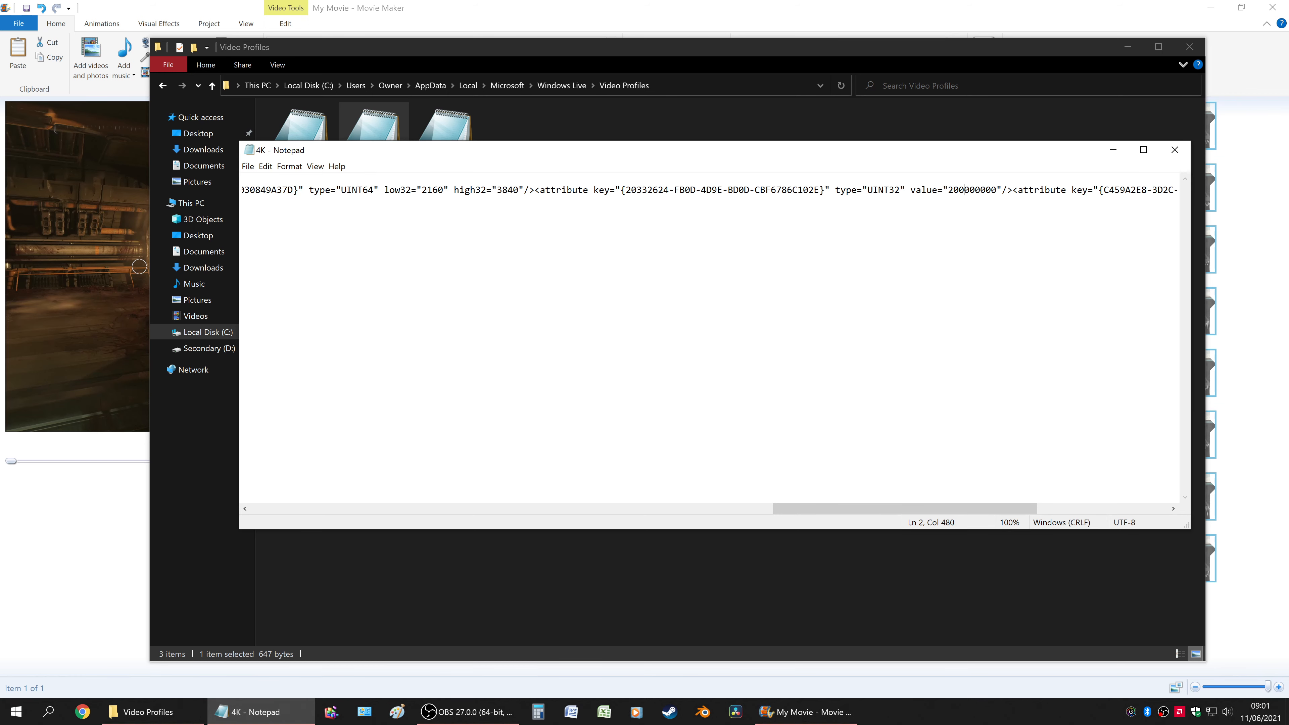
left_click(1173, 150)
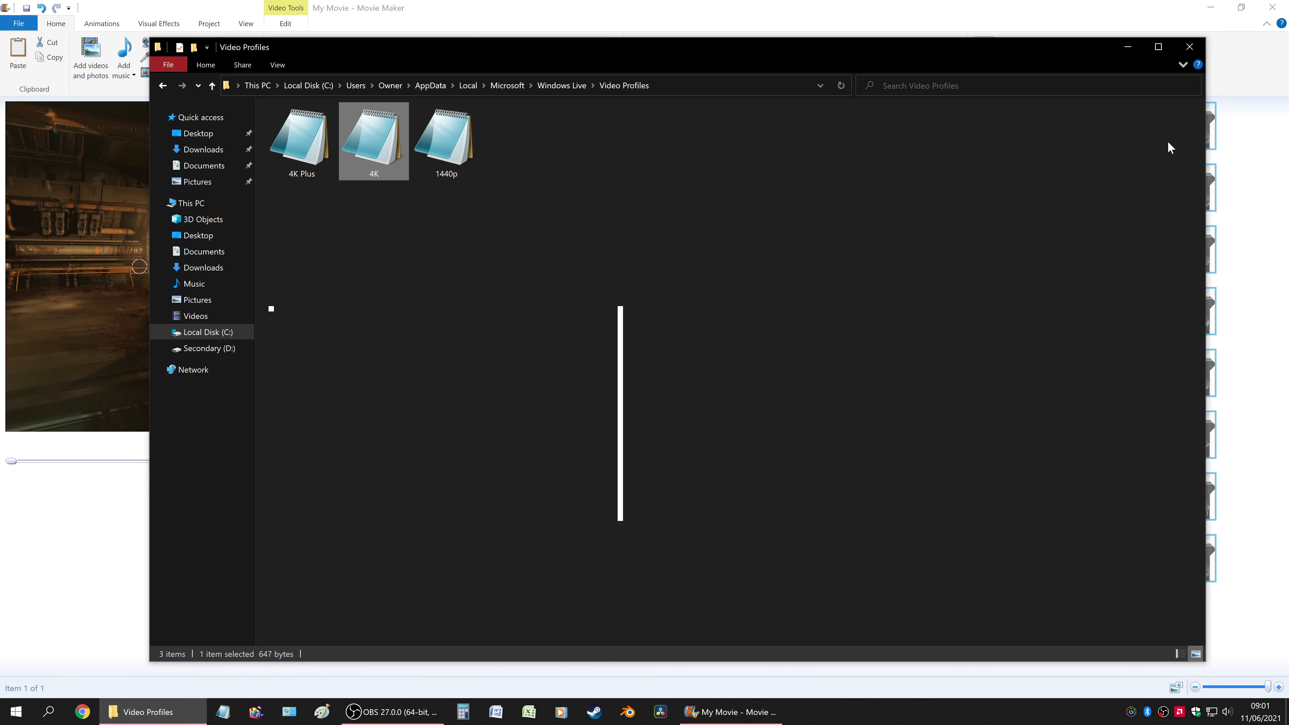
left_click(1189, 47)
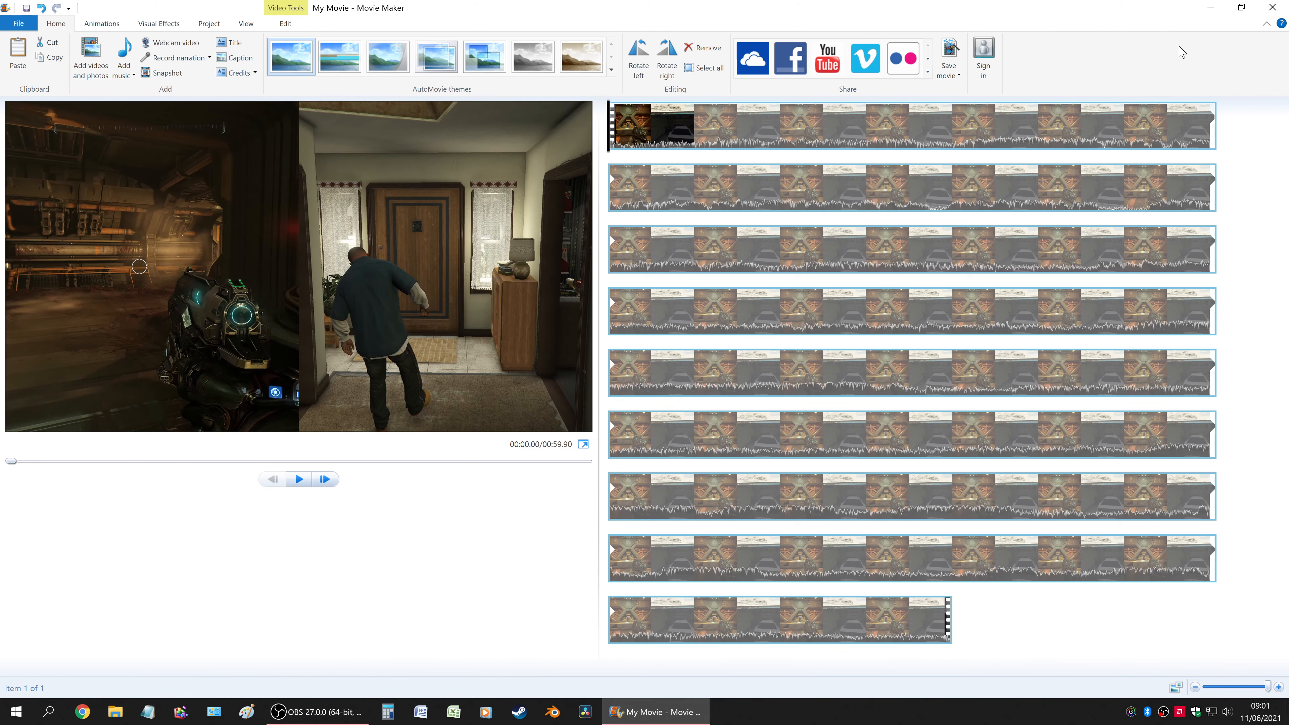
Step: Check the movie export settings for the custom 4K entry and dismiss the list without exporting
left_click(956, 79)
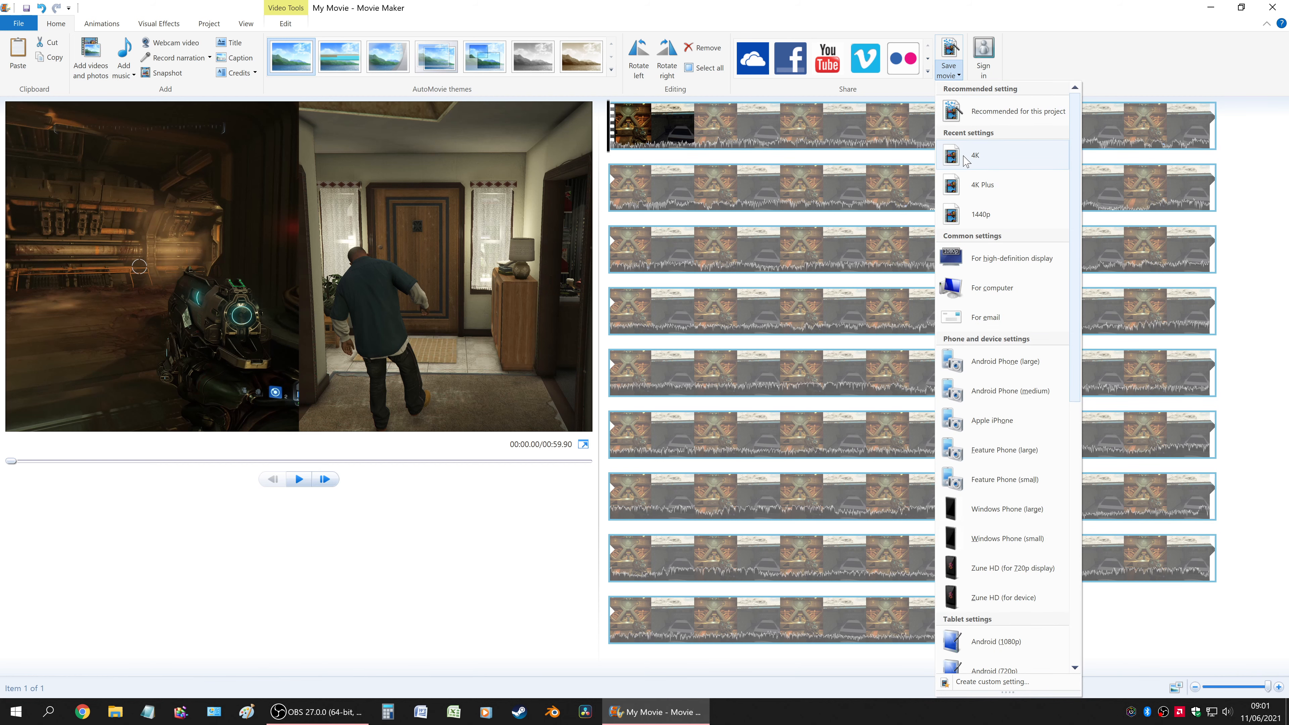
left_click(1048, 34)
left_click(953, 76)
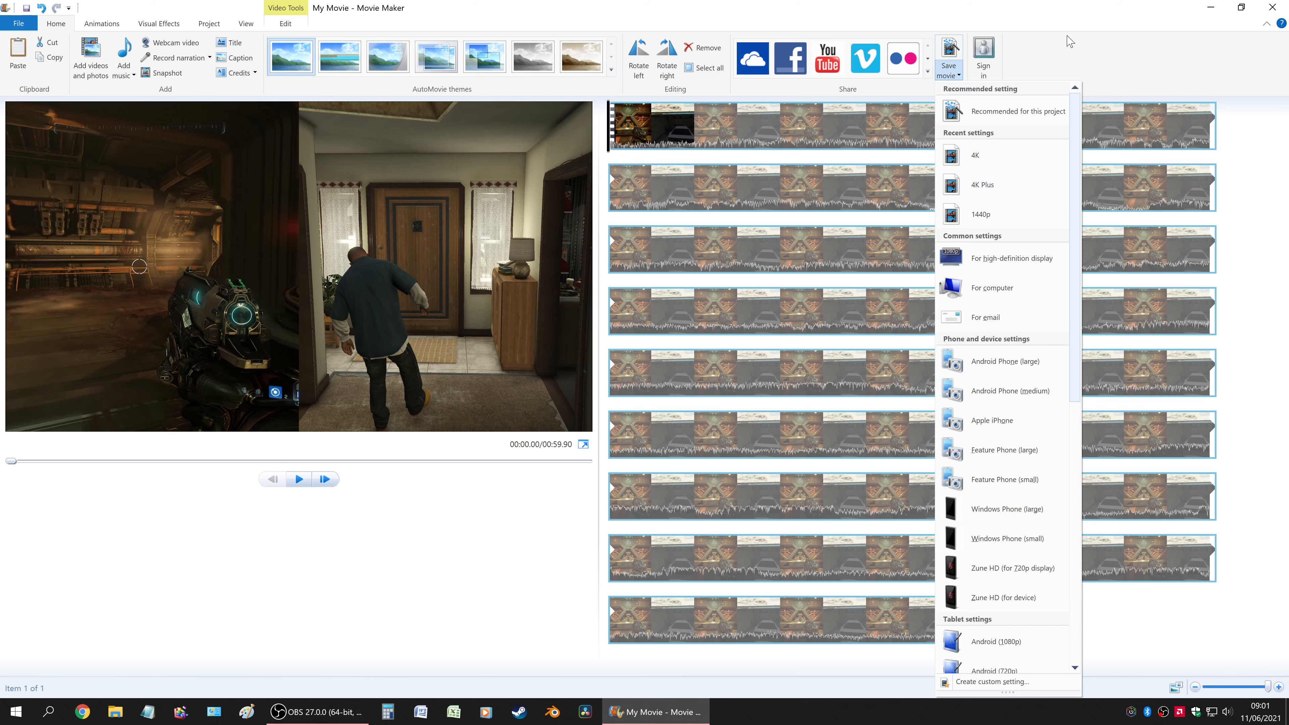
left_click(946, 76)
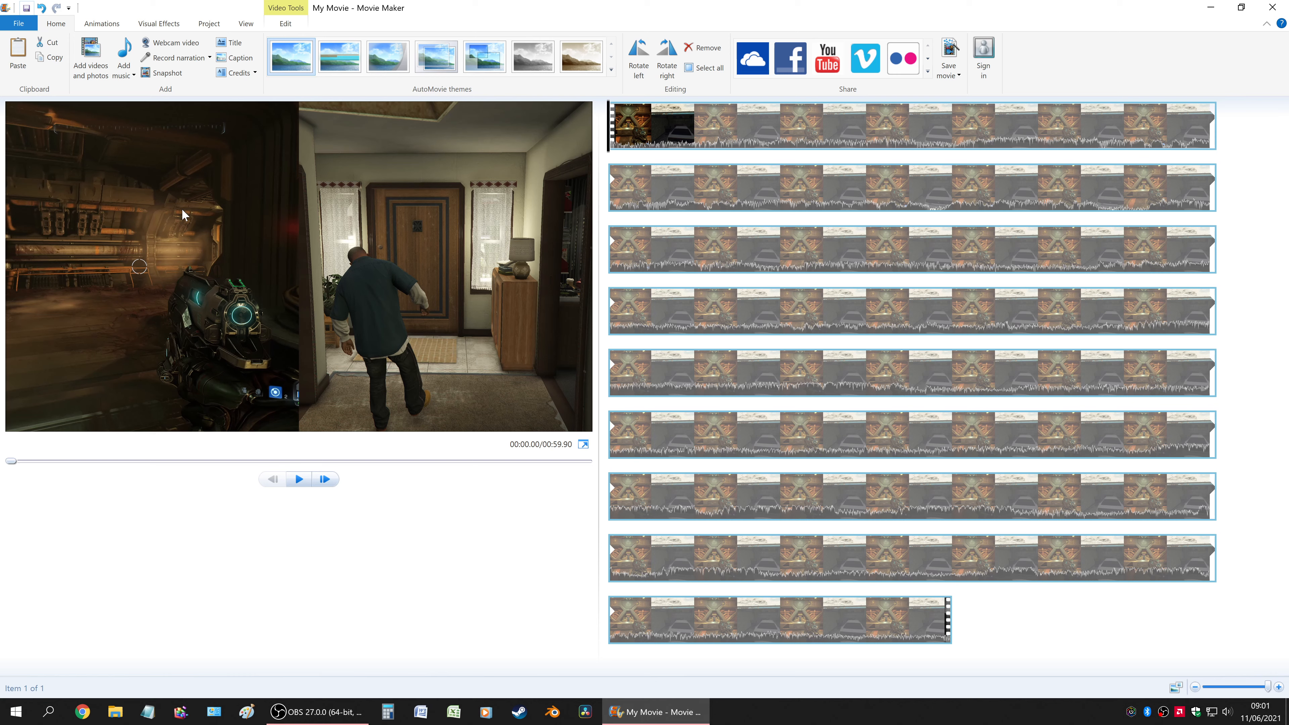
Step: Save the project as test on the Desktop, check its file there and return to the Movie Maker window
left_click(27, 9)
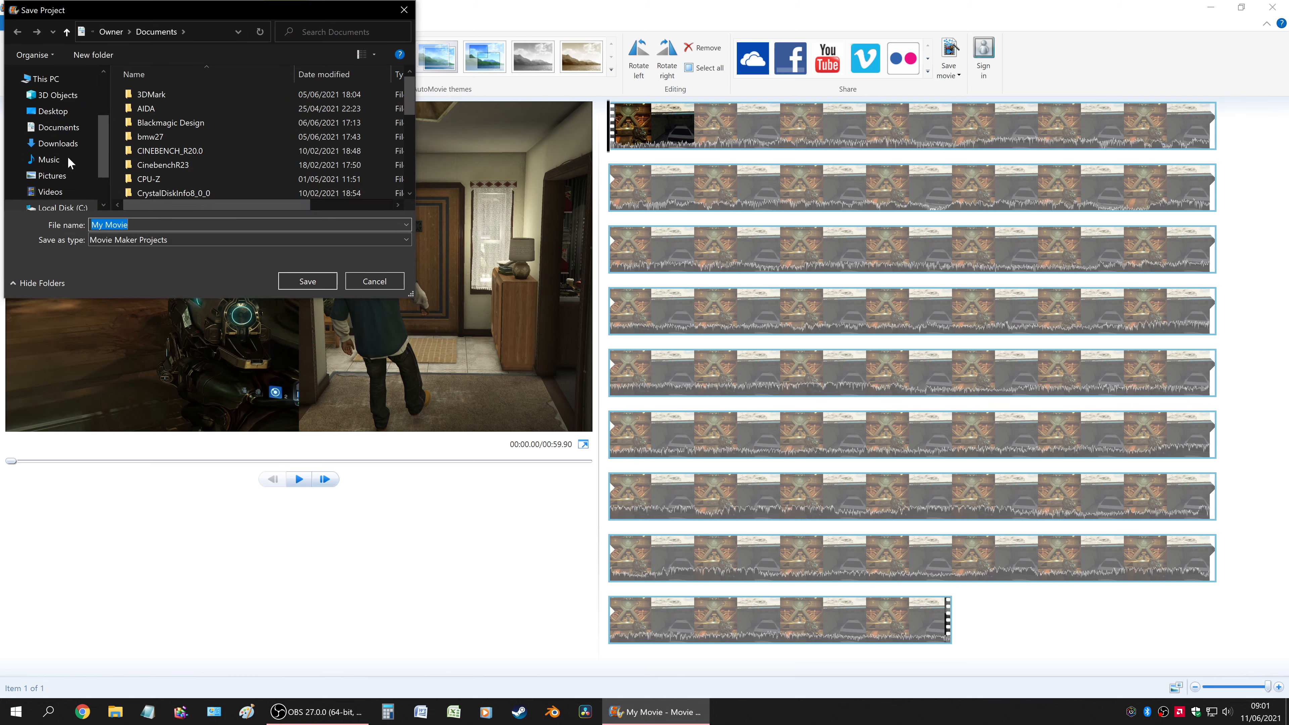
left_click(53, 110)
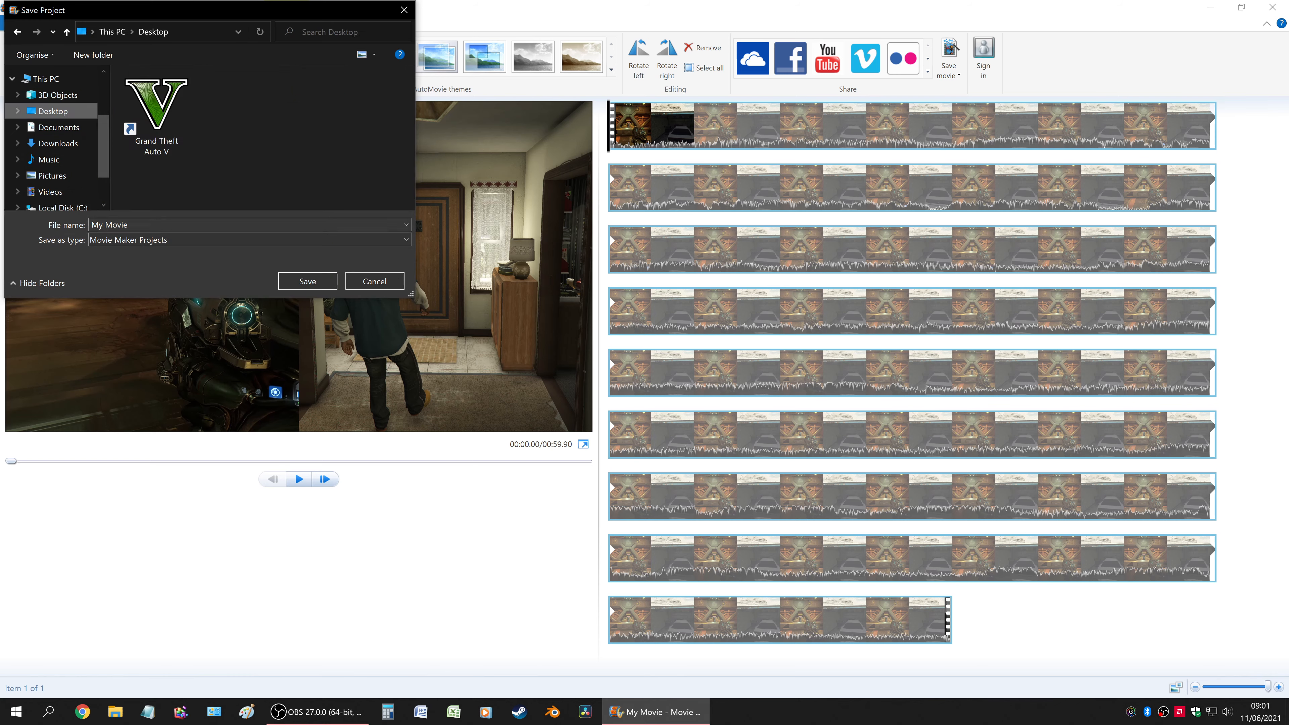
left_click(133, 225)
type("te")
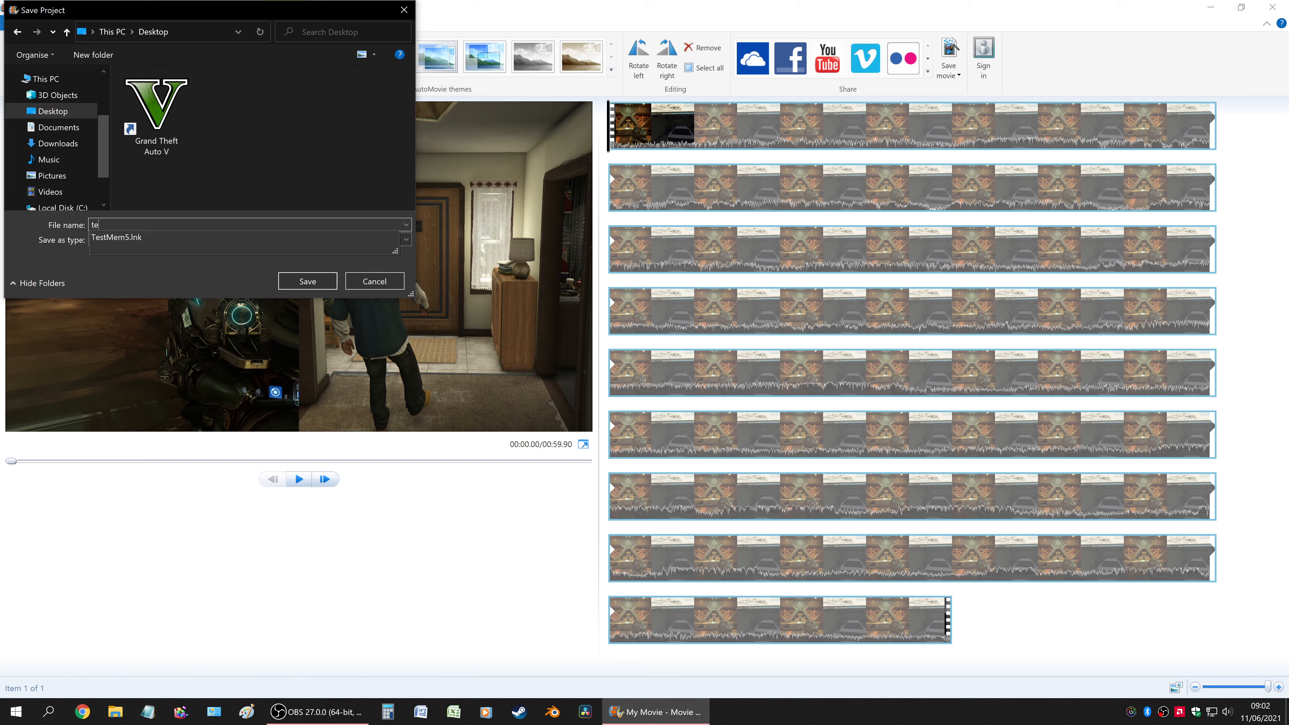
type("st")
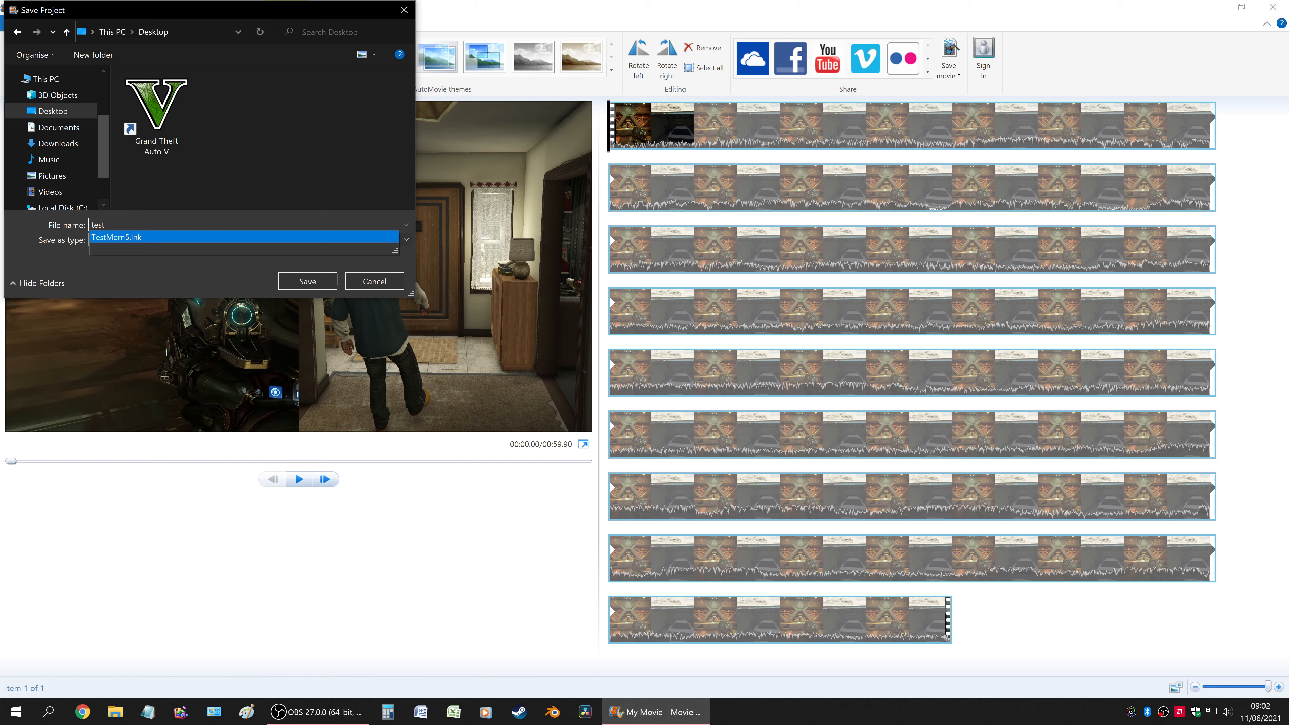
left_click(294, 277)
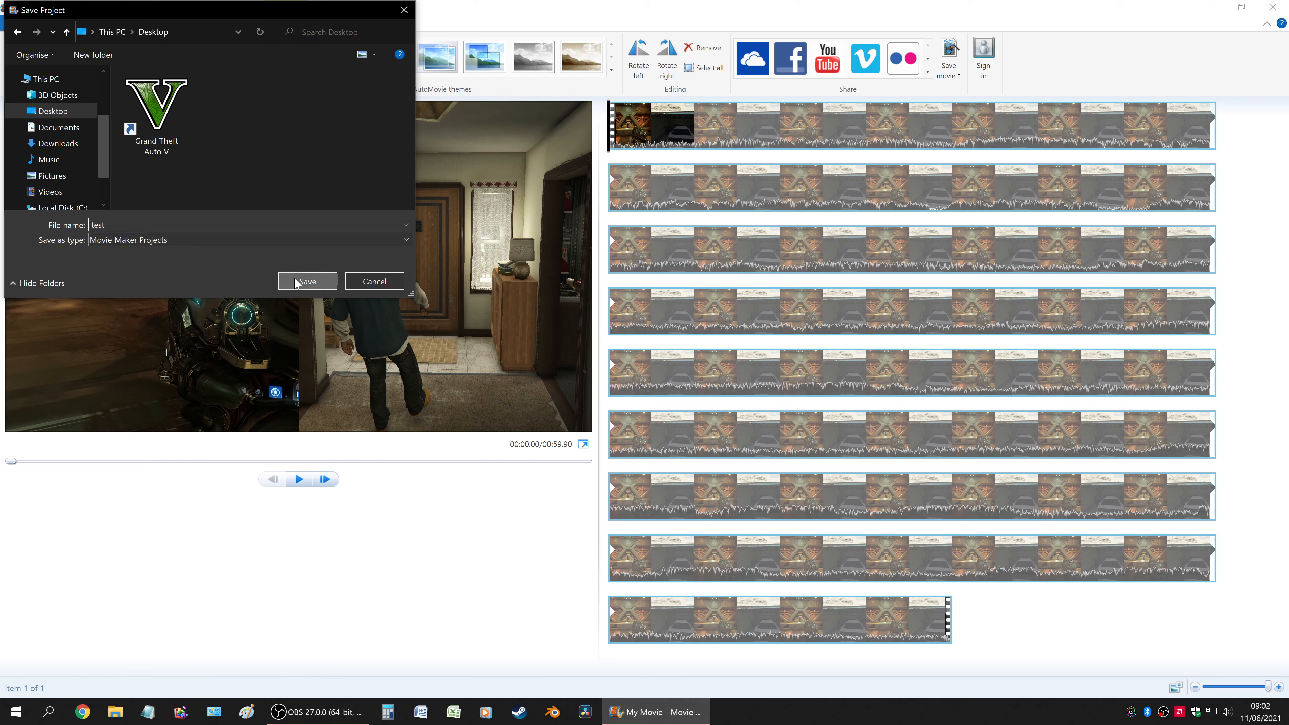
left_click(1216, 11)
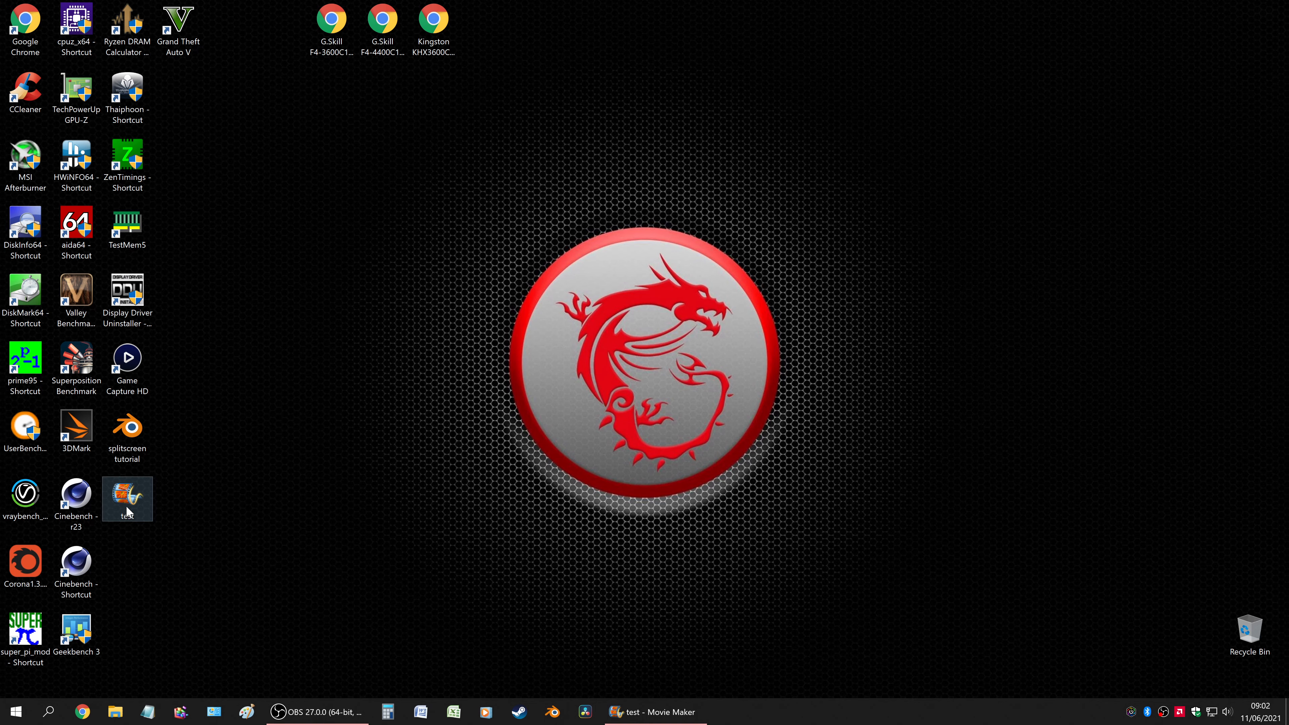
left_click(640, 719)
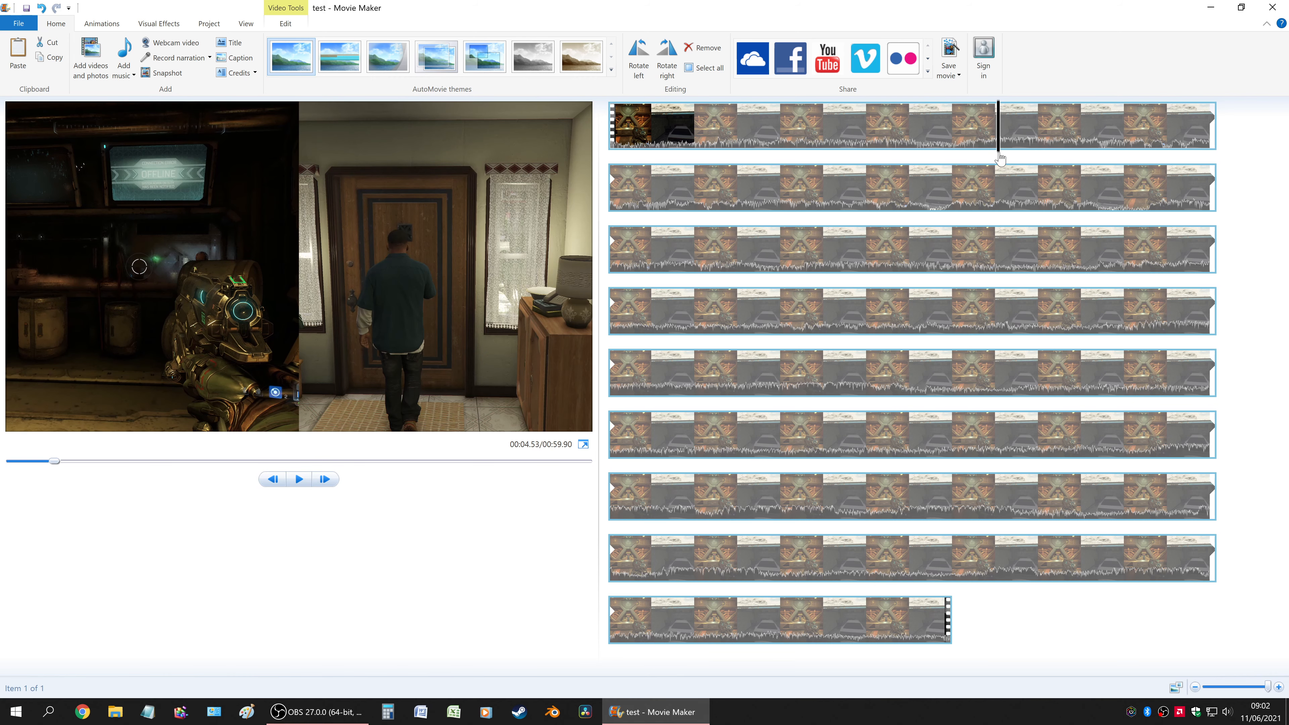
Step: Split the video clip at 1.50 s on the timeline
left_click_drag(993, 153, 728, 134)
left_click(639, 132)
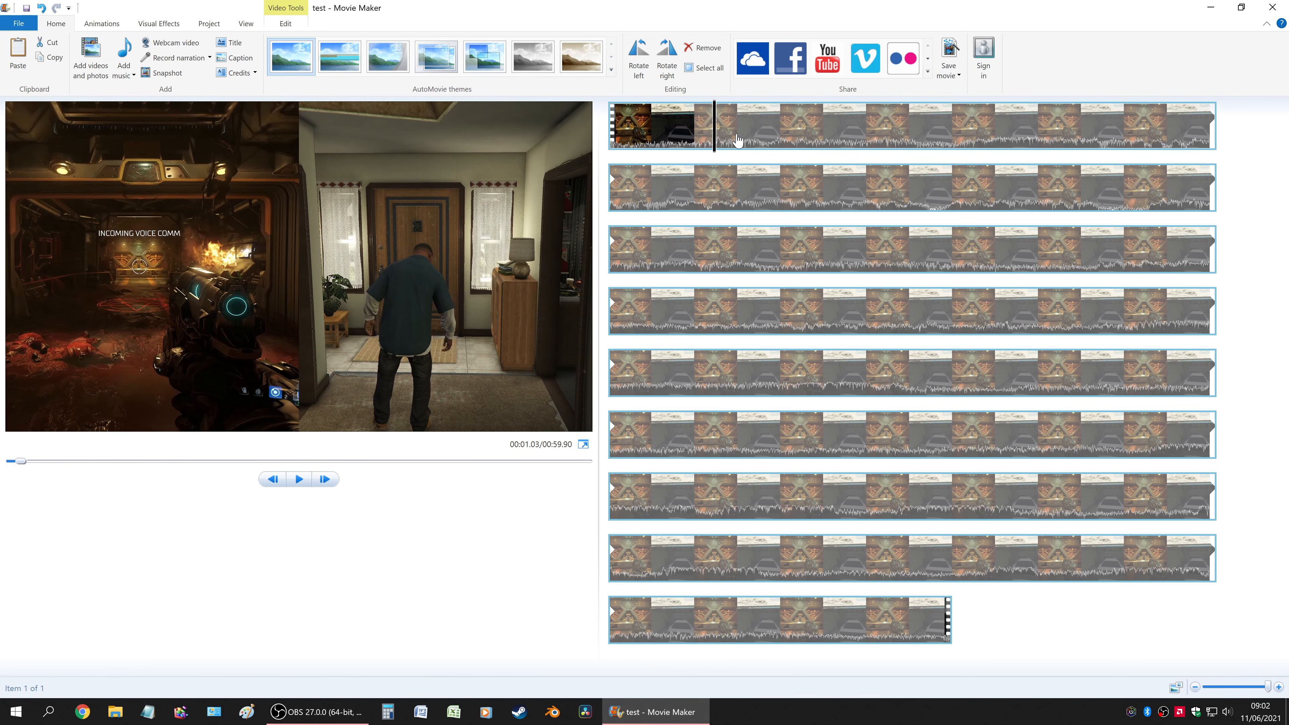
left_click(737, 139)
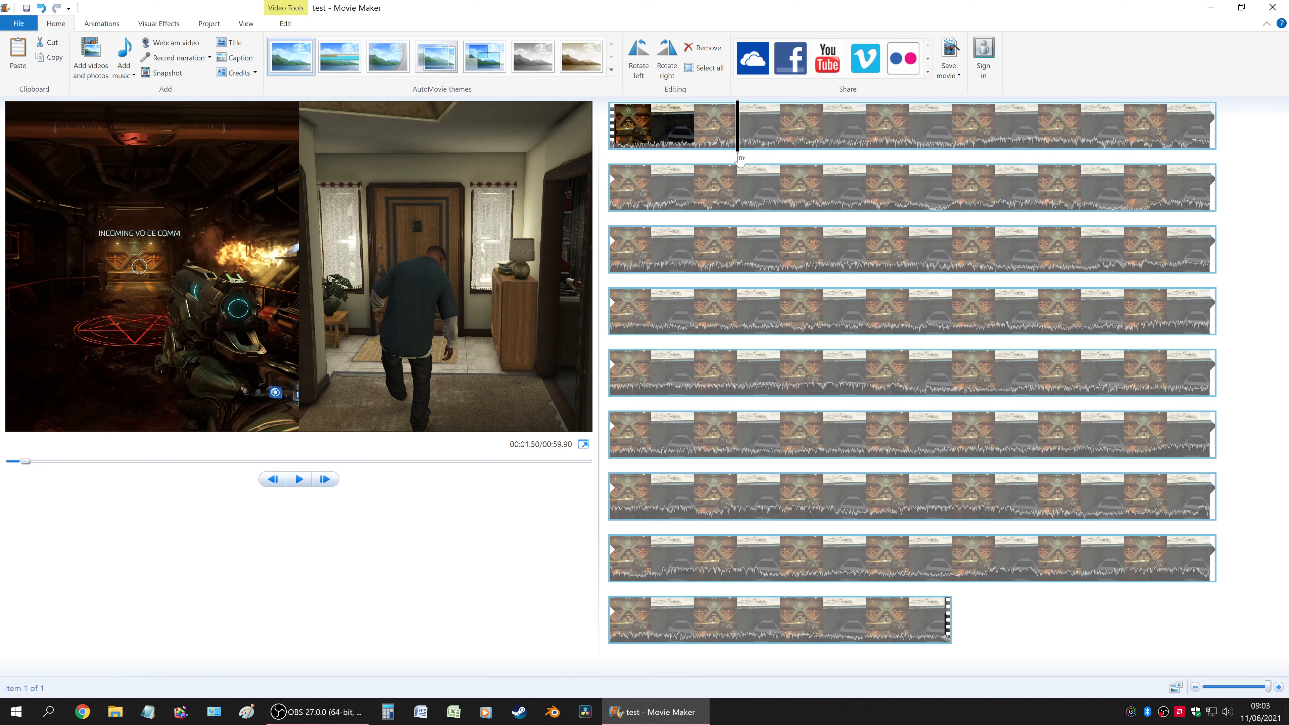
right_click(738, 155)
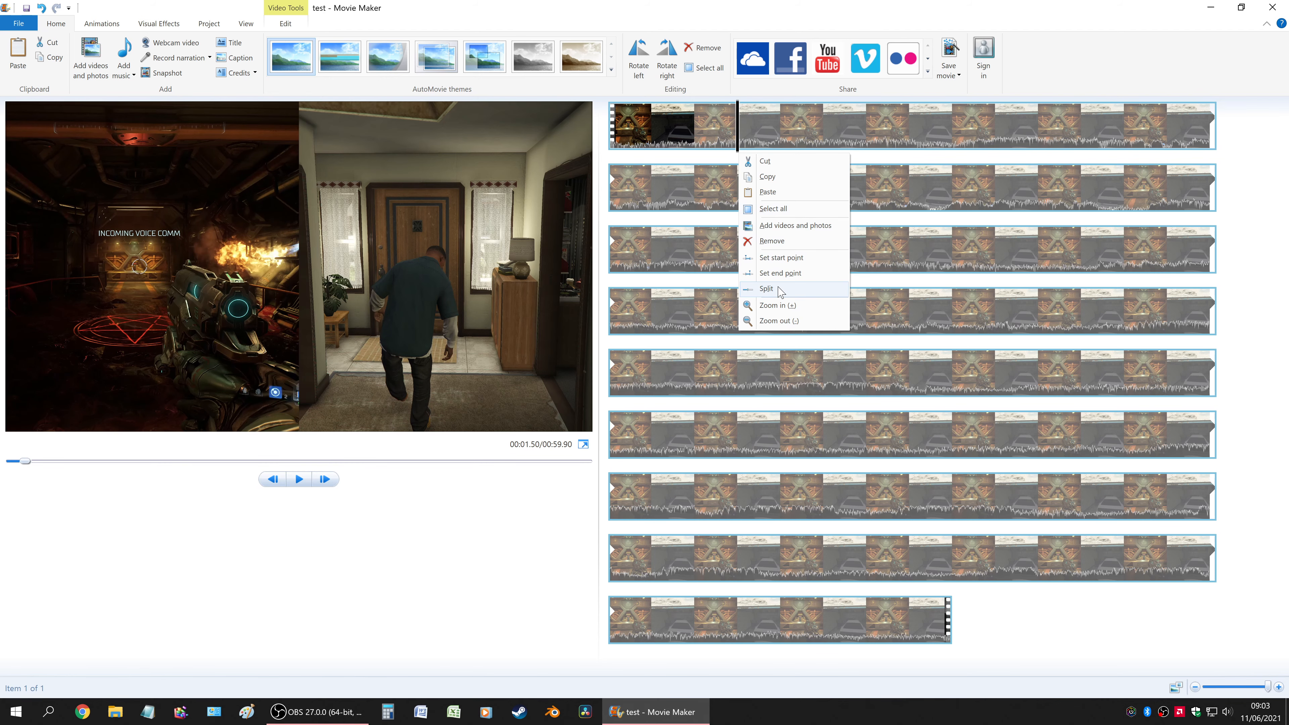
left_click(766, 288)
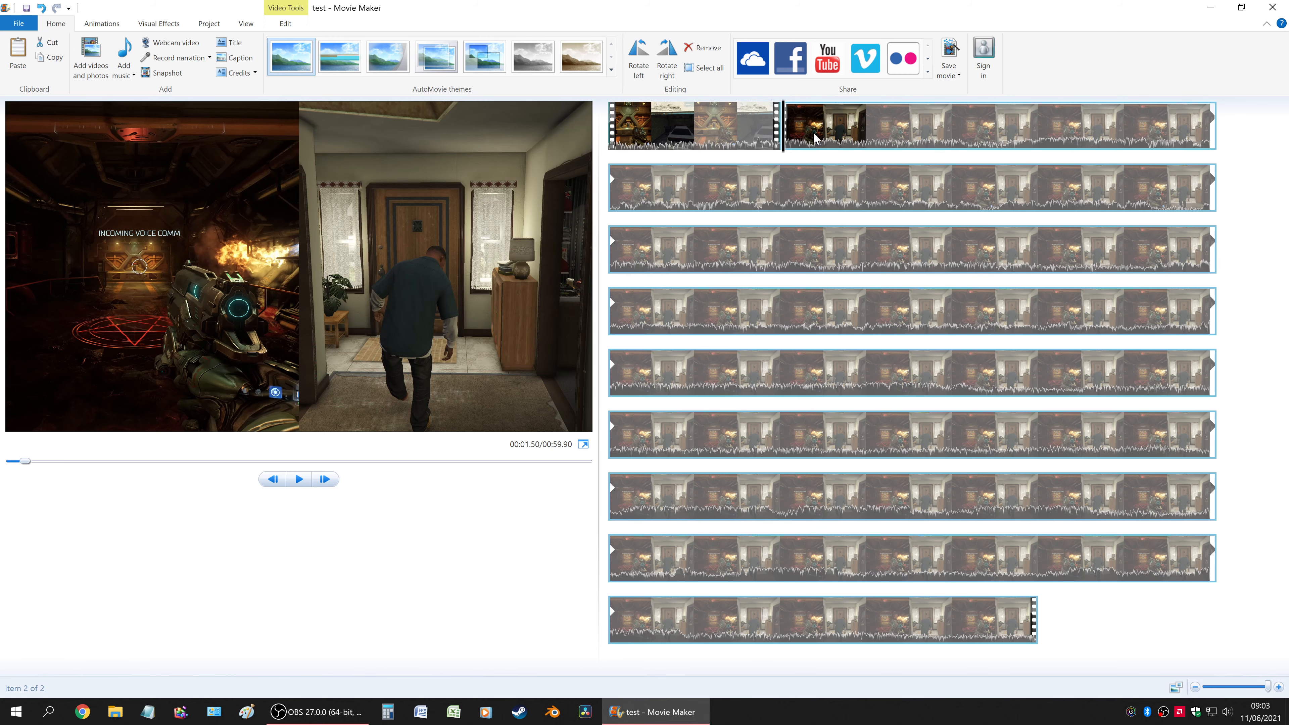
Step: Apply the blur transition to the start of the second clip and play it back
left_click_drag(818, 139, 851, 154)
left_click(99, 27)
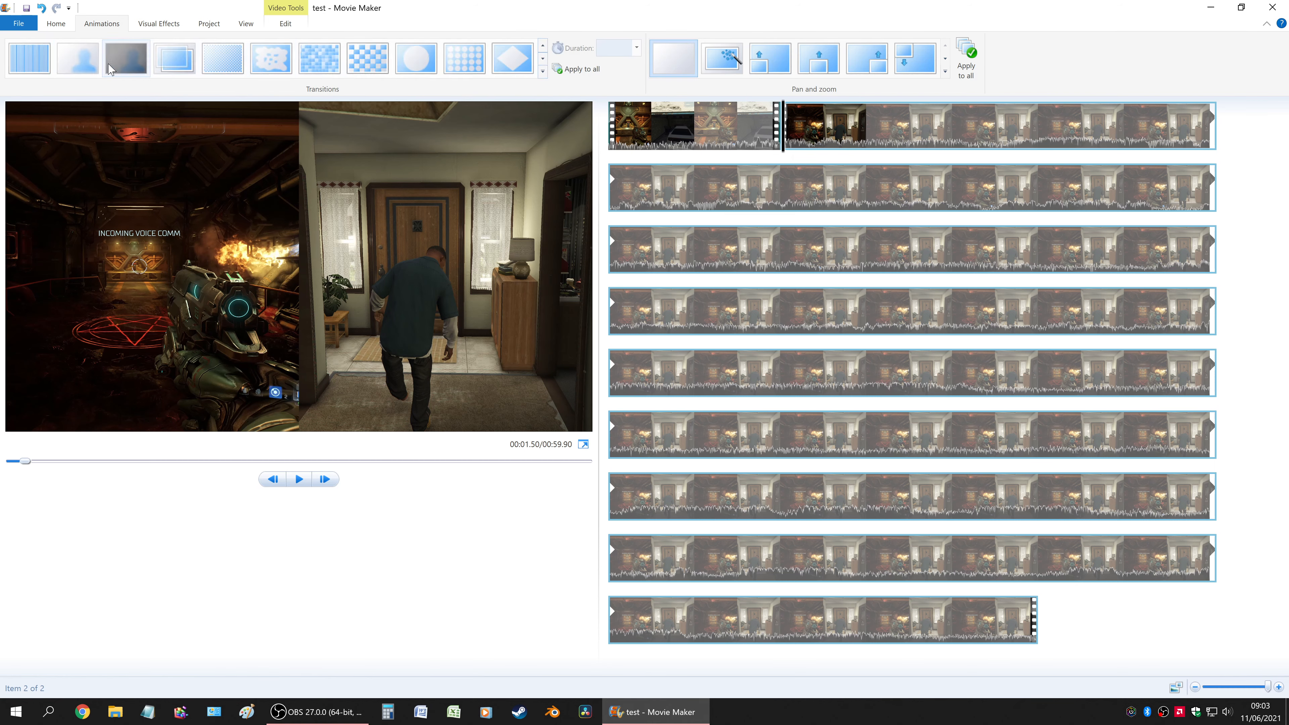
left_click(84, 68)
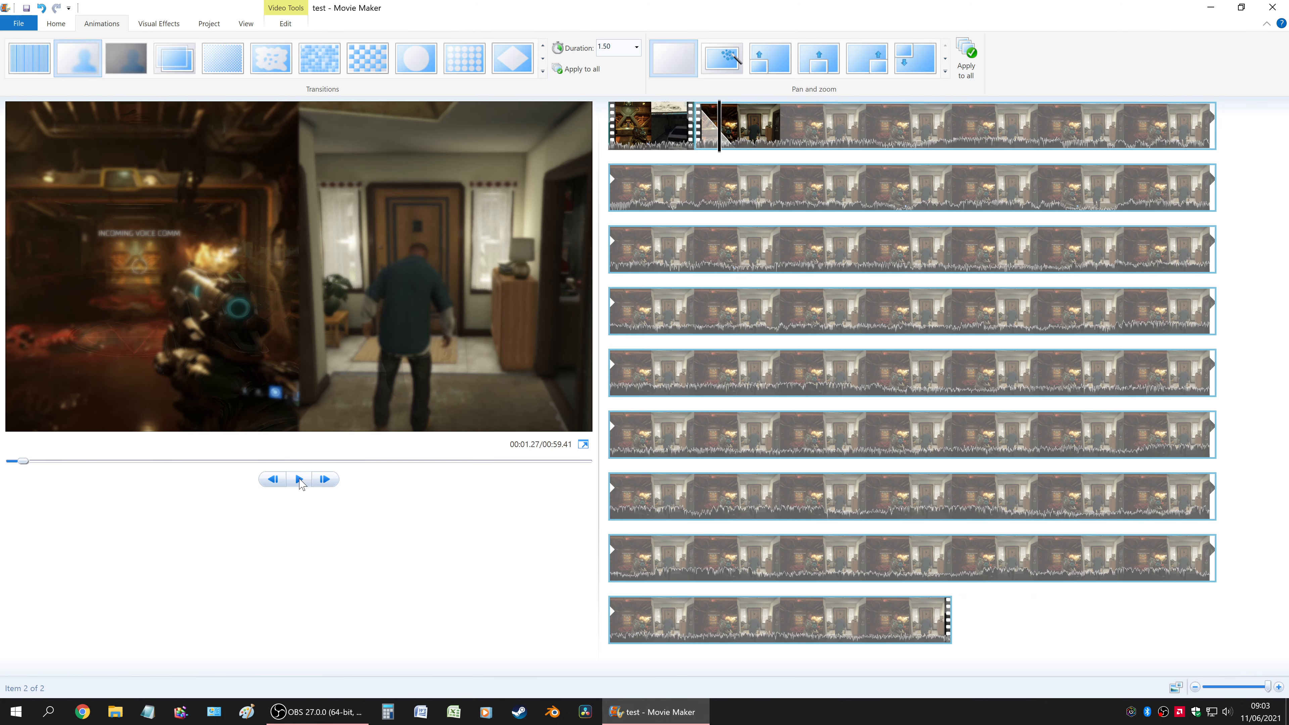
left_click(300, 480)
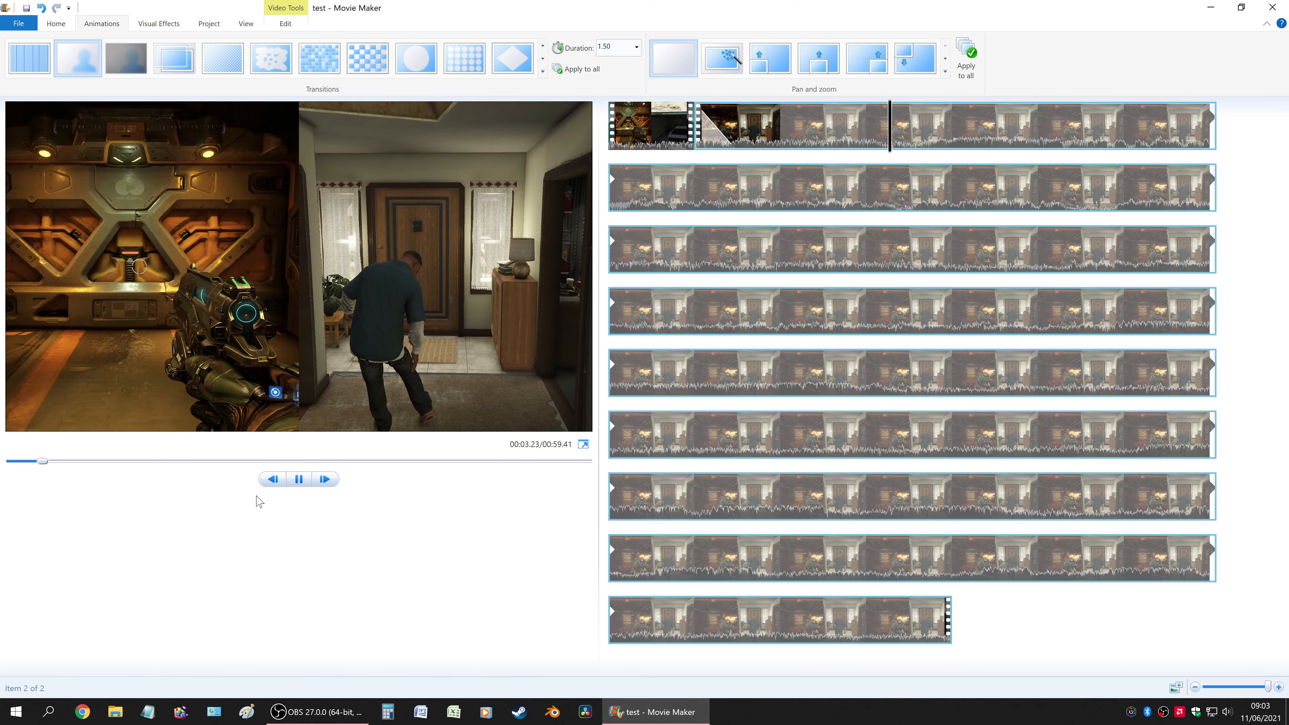
left_click(299, 482)
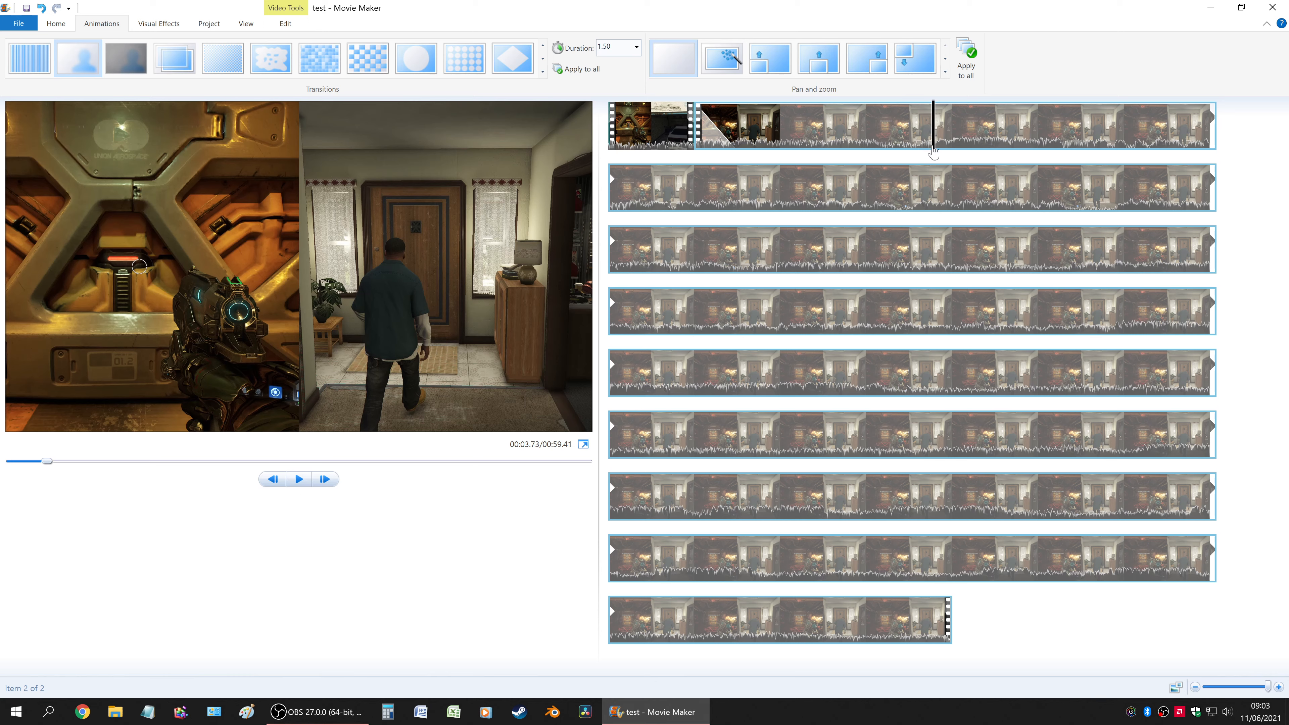
Step: Select the second clip and remove its transition by choosing the no-transition option
left_click(889, 159)
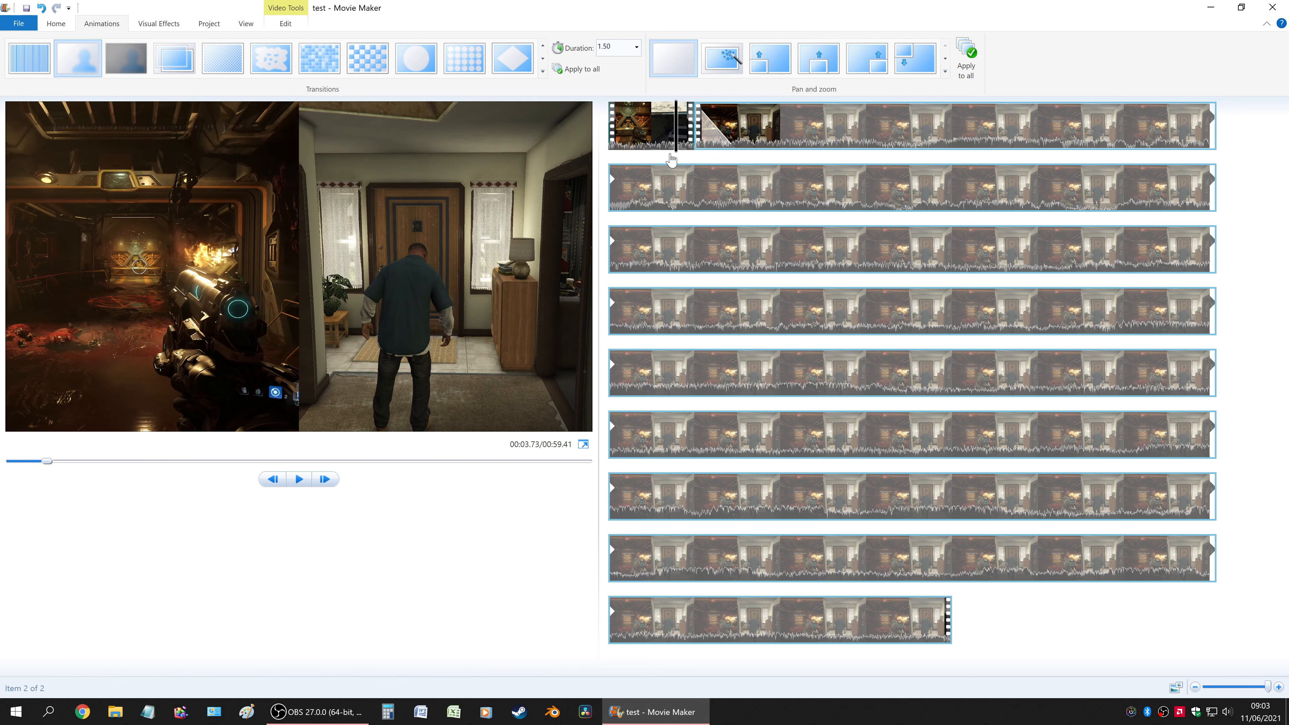
left_click(665, 161)
left_click(743, 145)
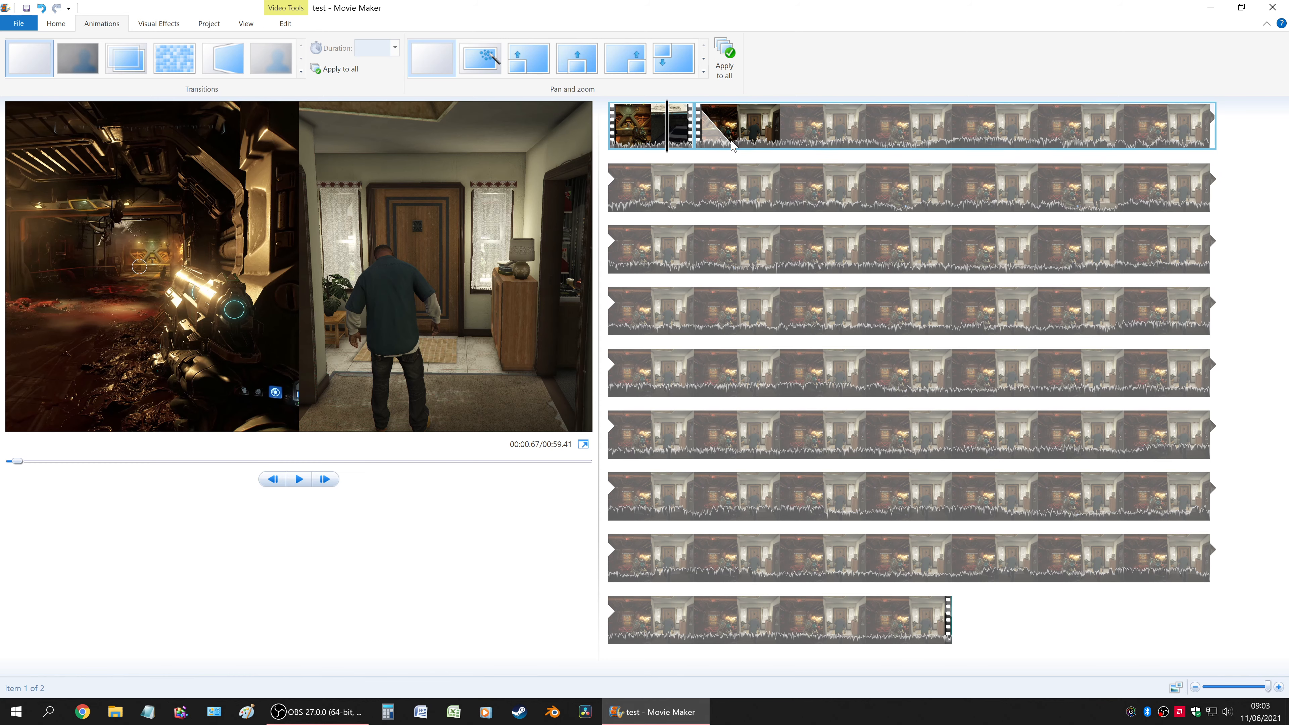
left_click(717, 142)
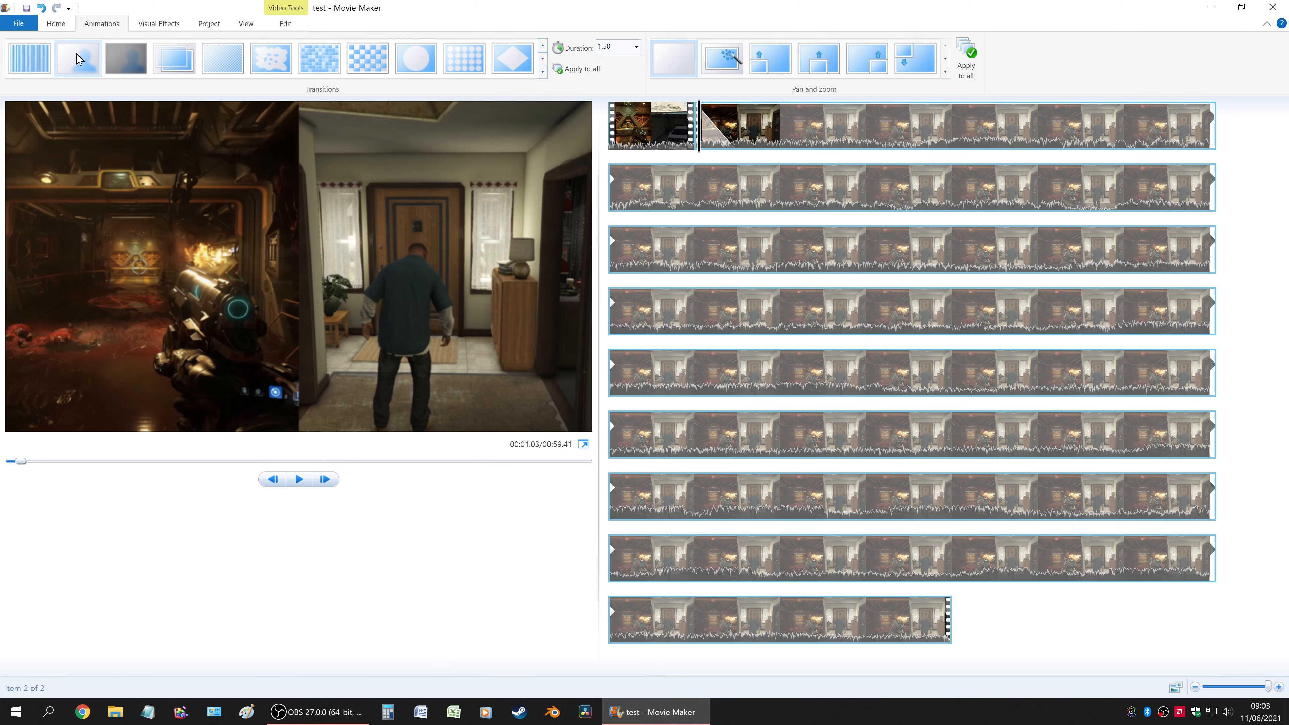
left_click(542, 58)
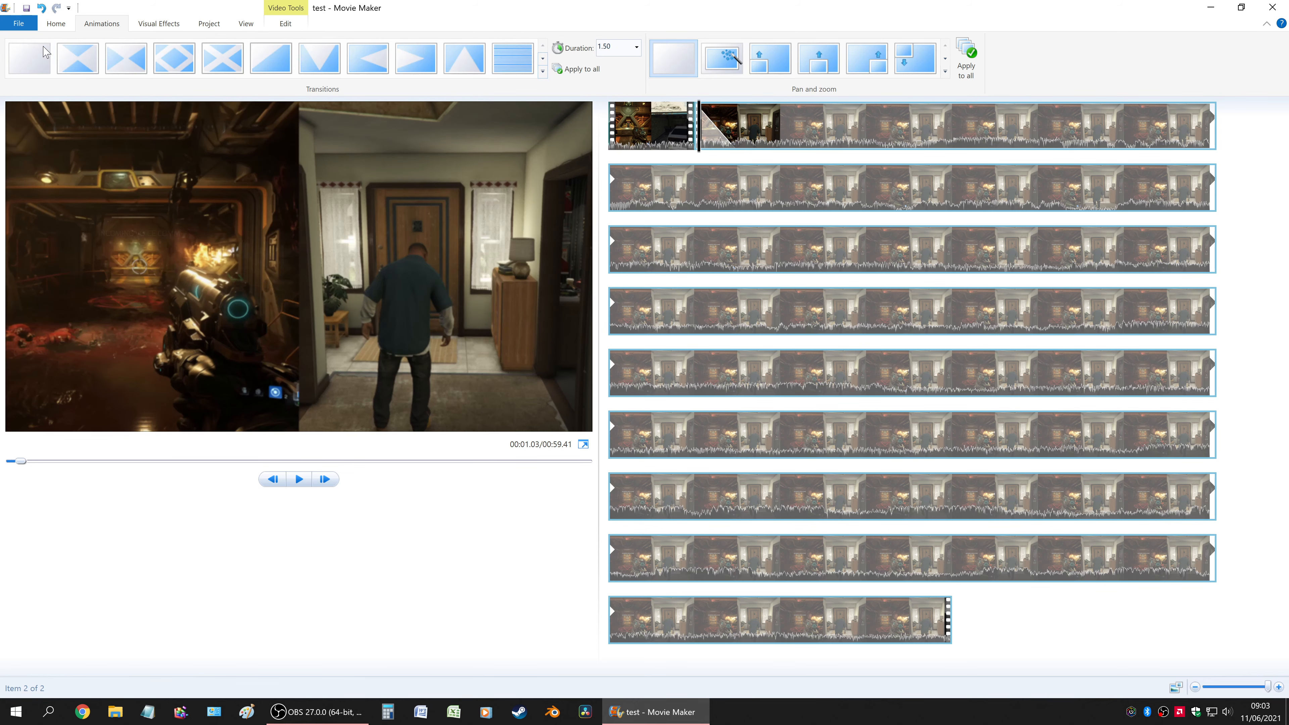
left_click(33, 62)
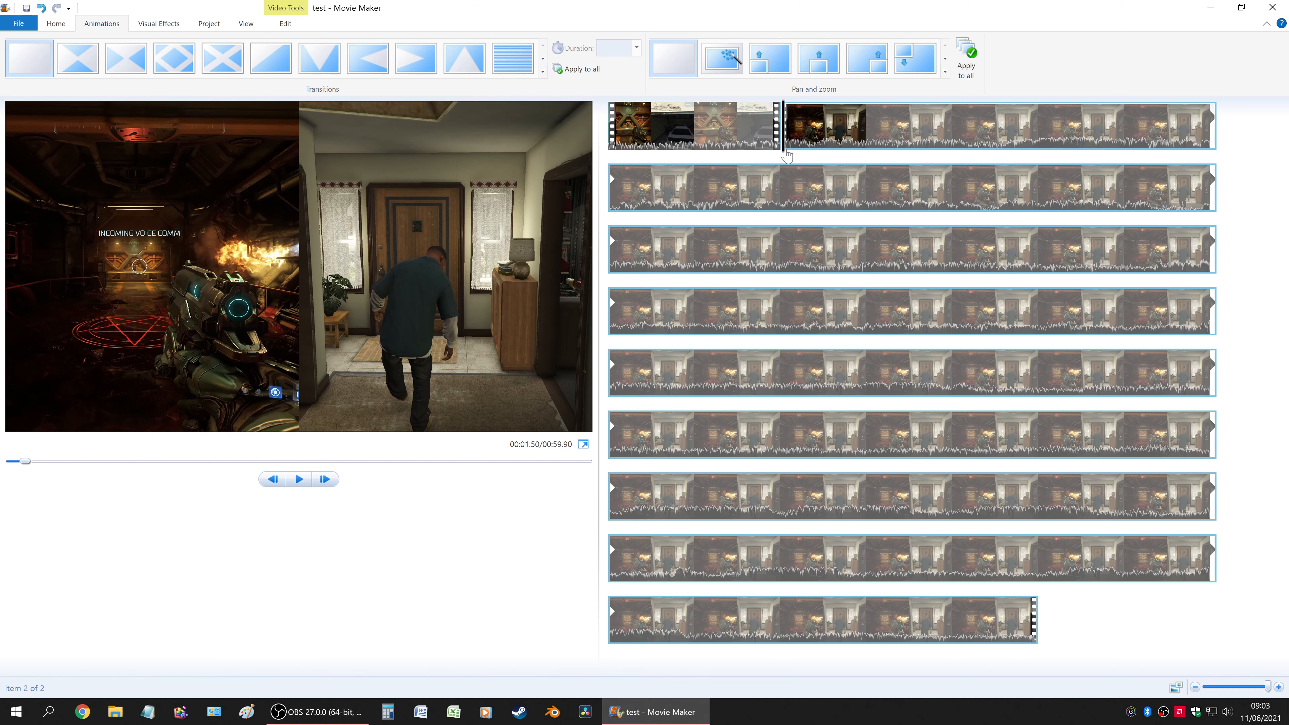
Step: Move the playhead to about 3.33 s in the second clip
left_click(852, 159)
left_click(940, 159)
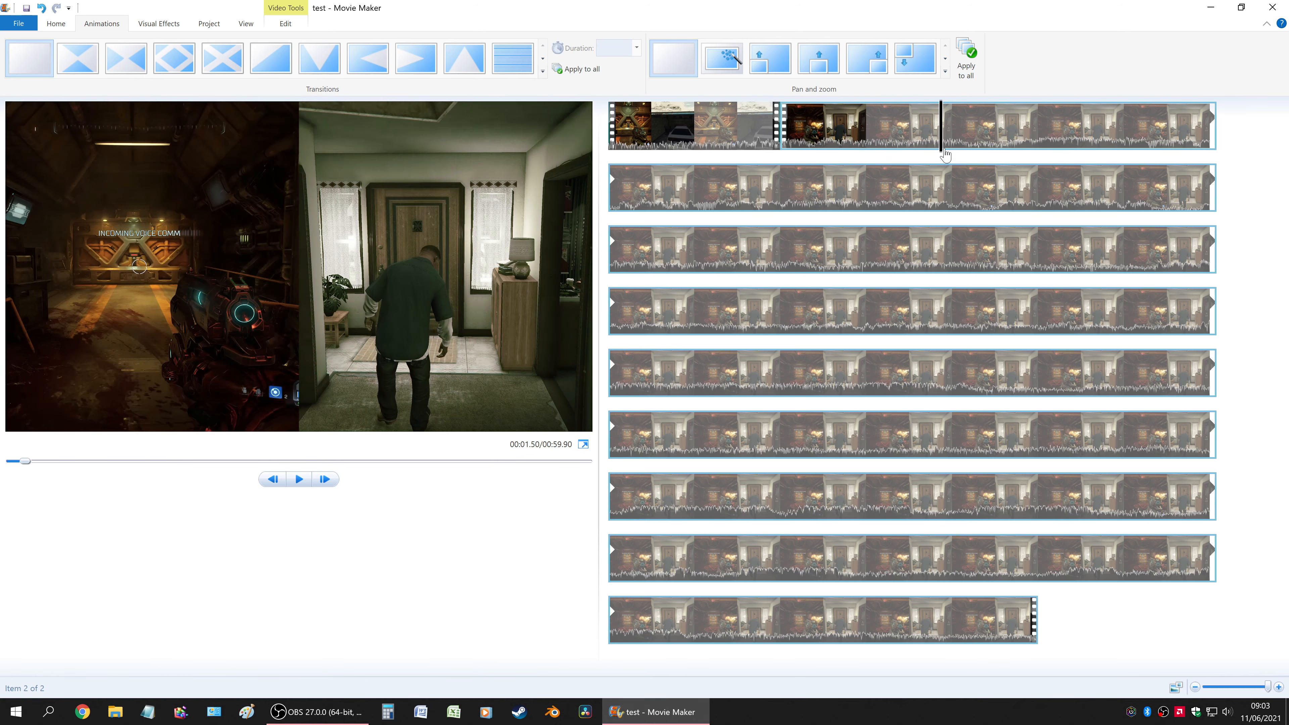
left_click(942, 158)
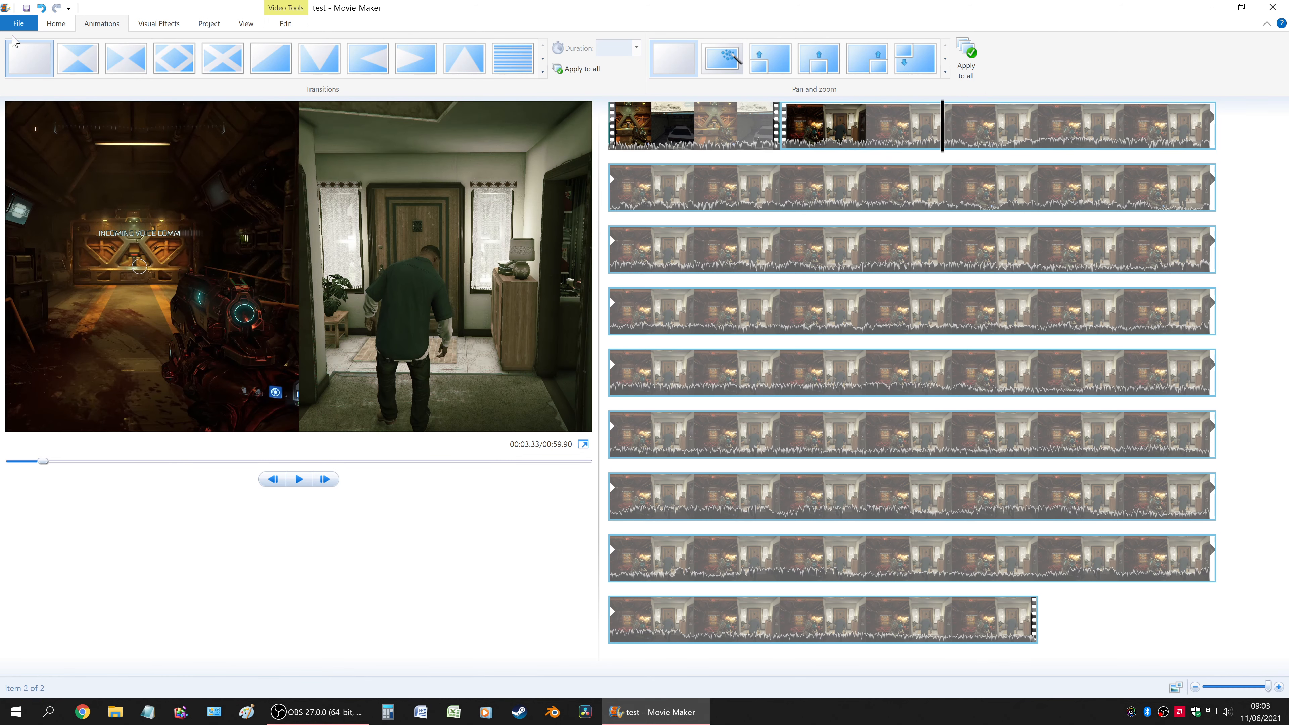
Step: Set the project's audio emphasis to video, and change it to emphasize music instead
left_click(56, 23)
left_click(101, 24)
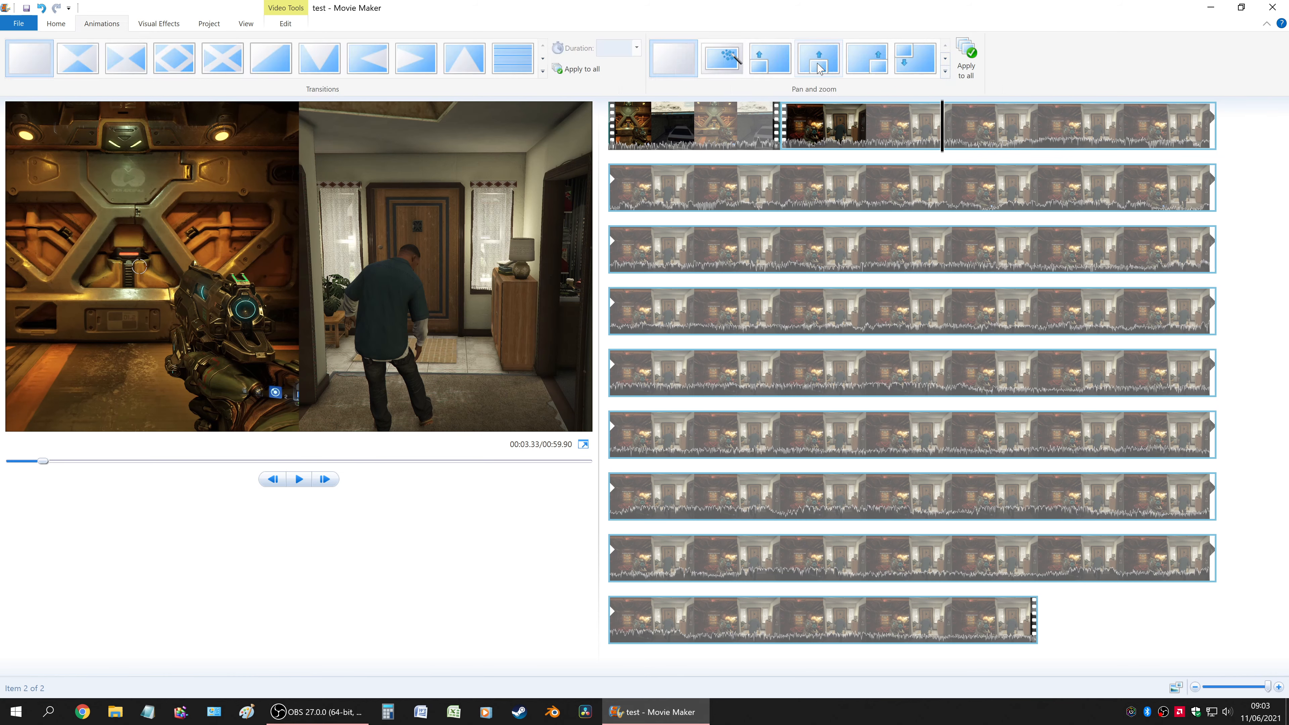
left_click(162, 25)
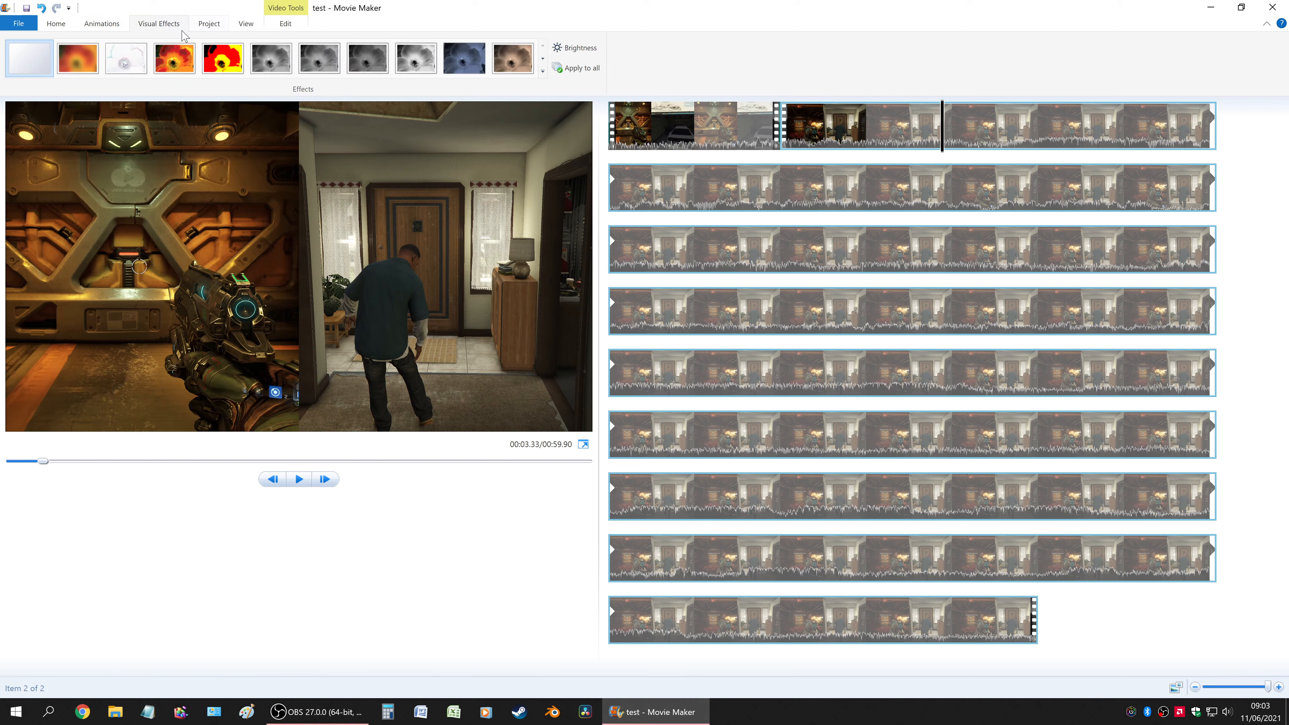
left_click(217, 28)
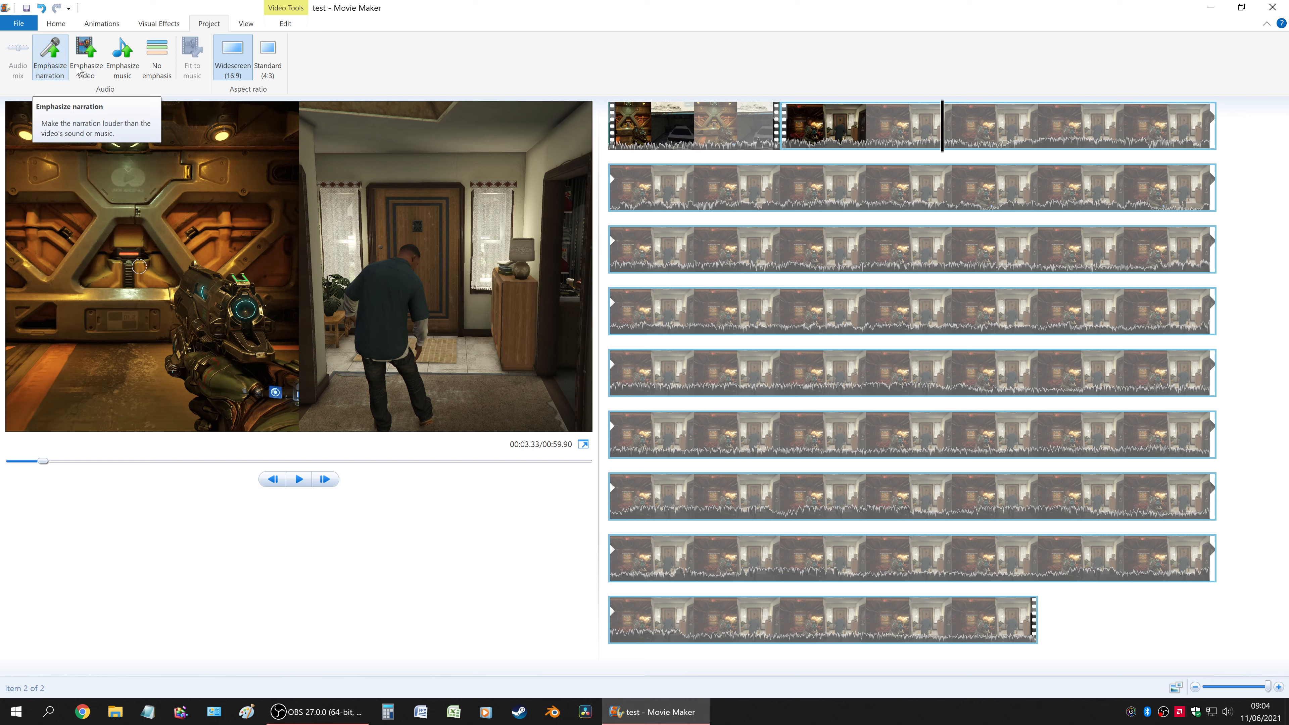
left_click(94, 69)
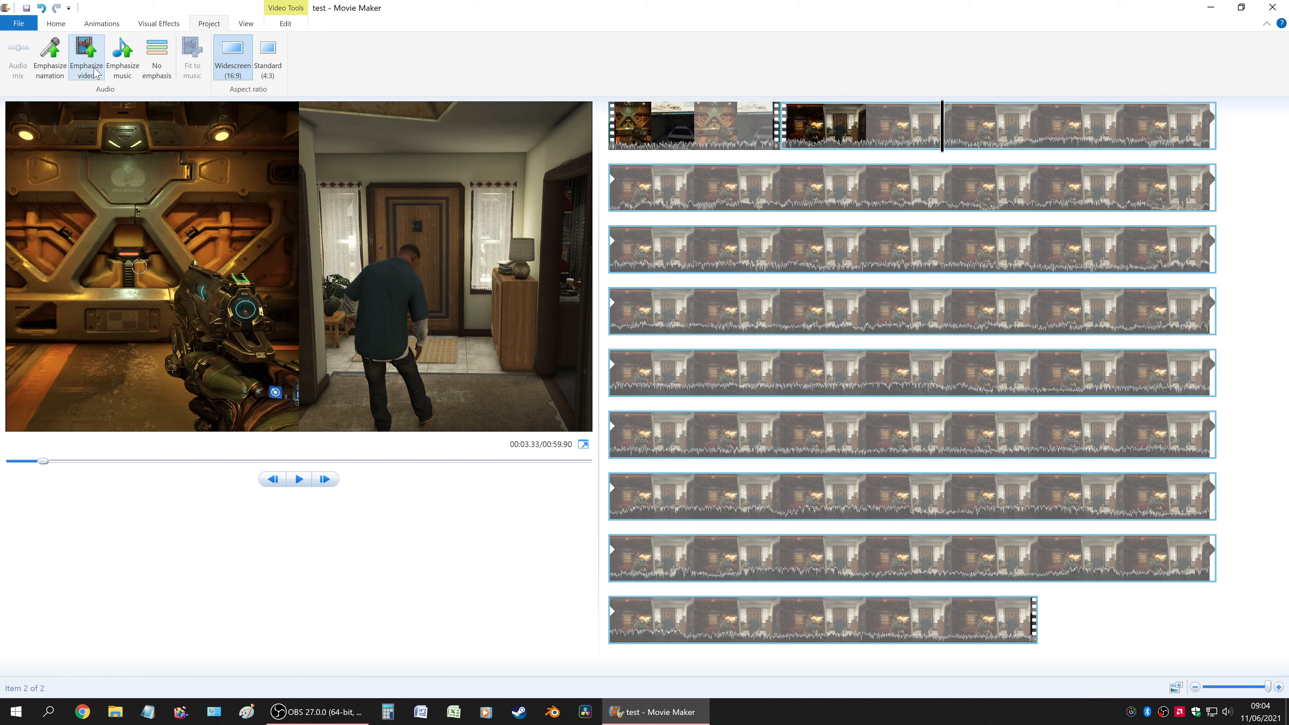
left_click(135, 72)
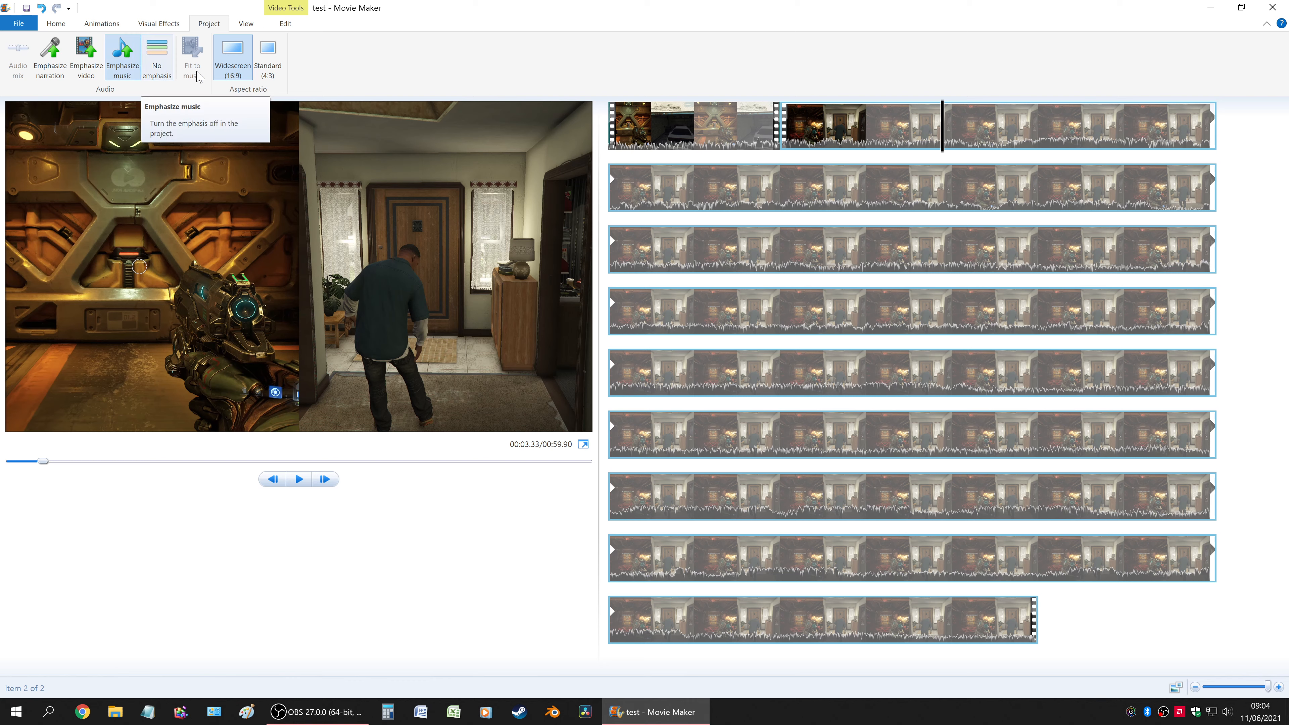
Step: Compare the Standard (4:3) and Widescreen (16:9) aspect ratios for the project, ending on Widescreen
left_click(271, 73)
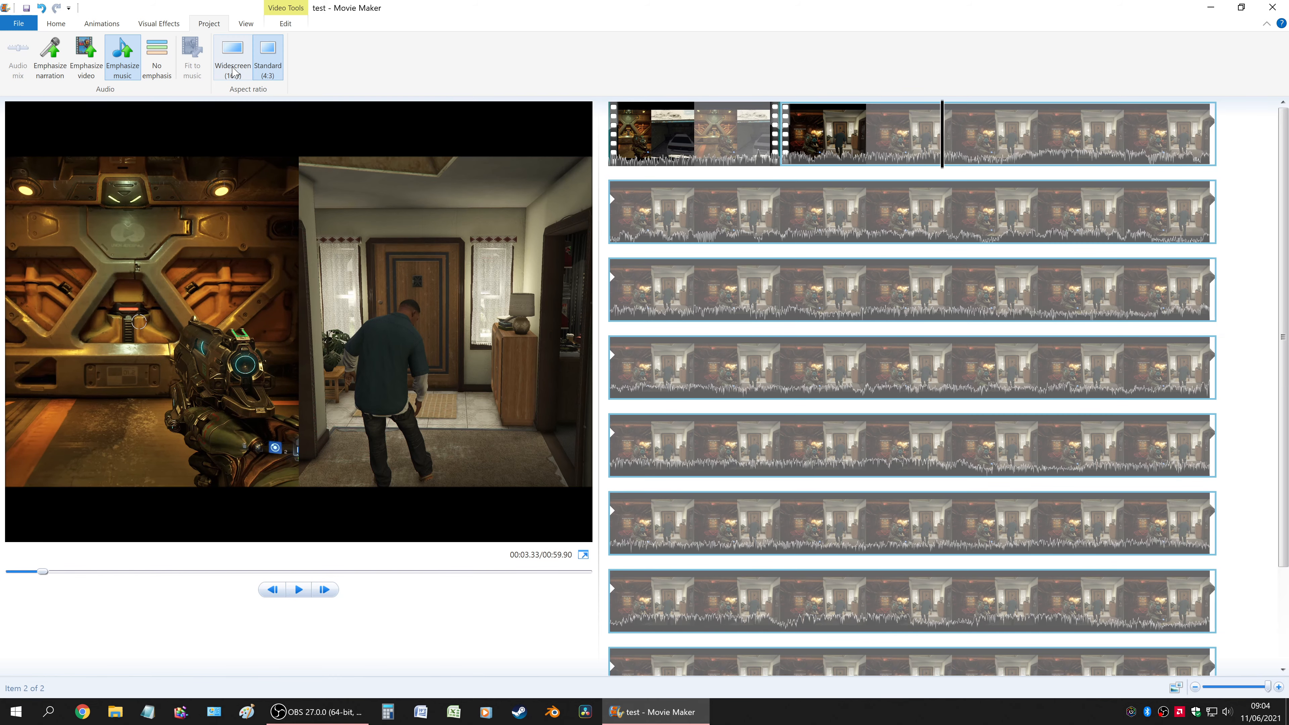
left_click(232, 72)
left_click(264, 71)
left_click(236, 75)
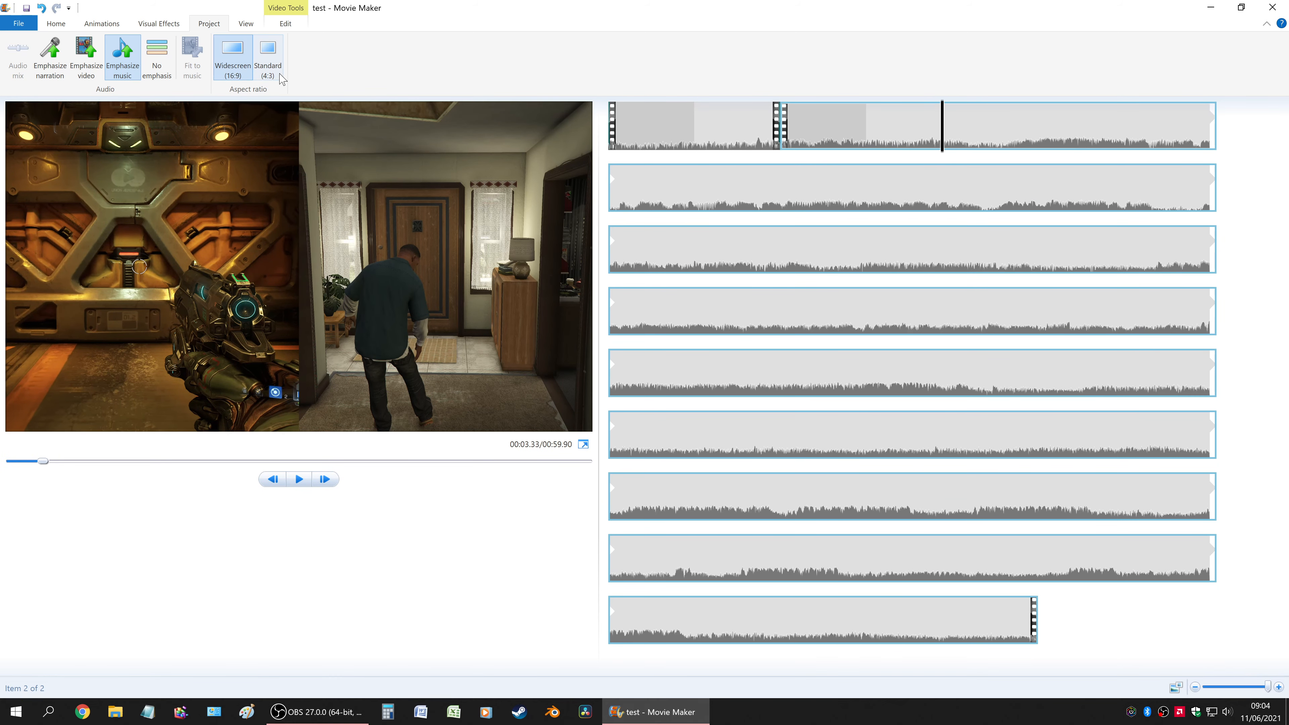
left_click(272, 73)
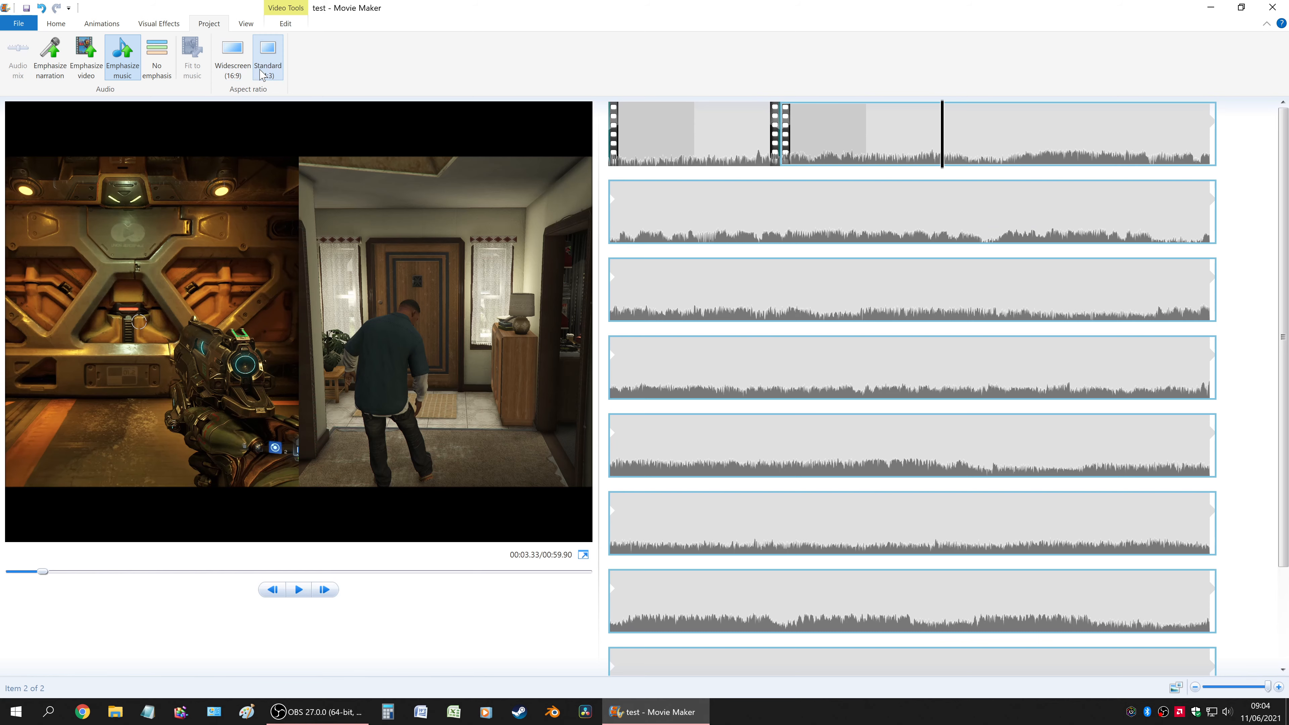
left_click(233, 70)
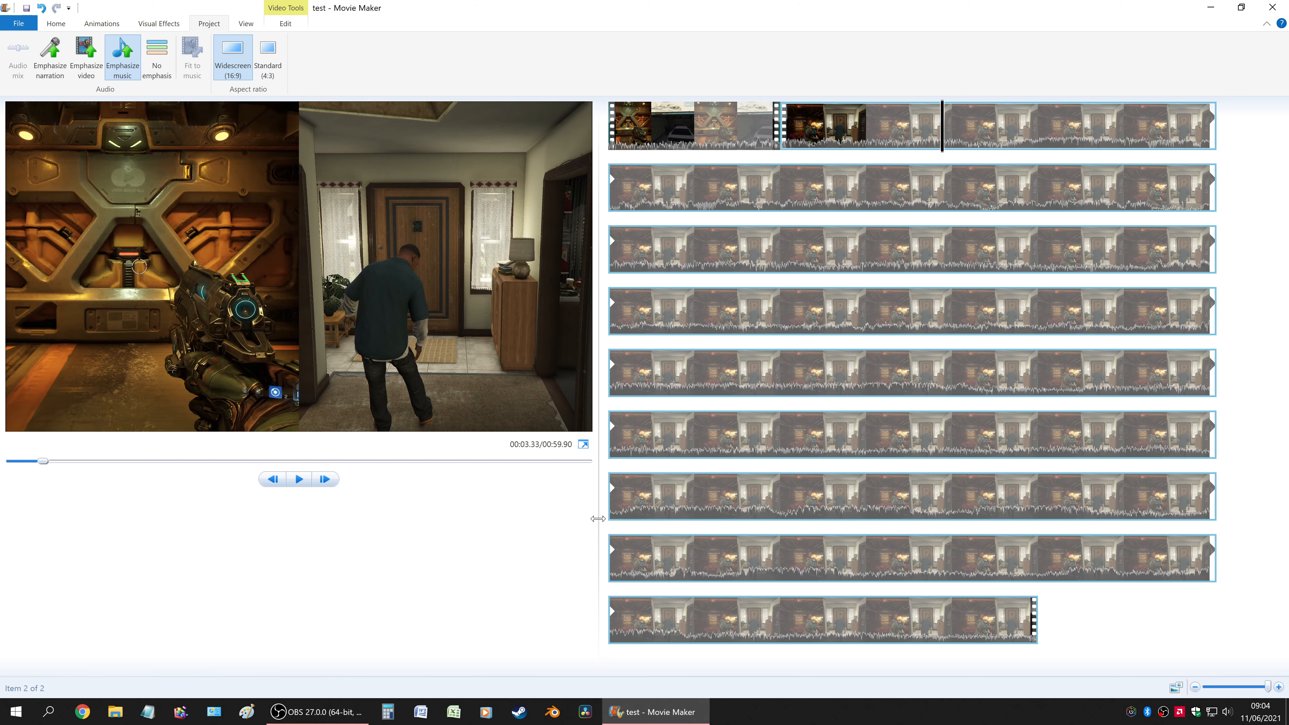
Step: Move the divider between the video preview and the timeline so the preview is slightly wider
left_click_drag(597, 518, 898, 521)
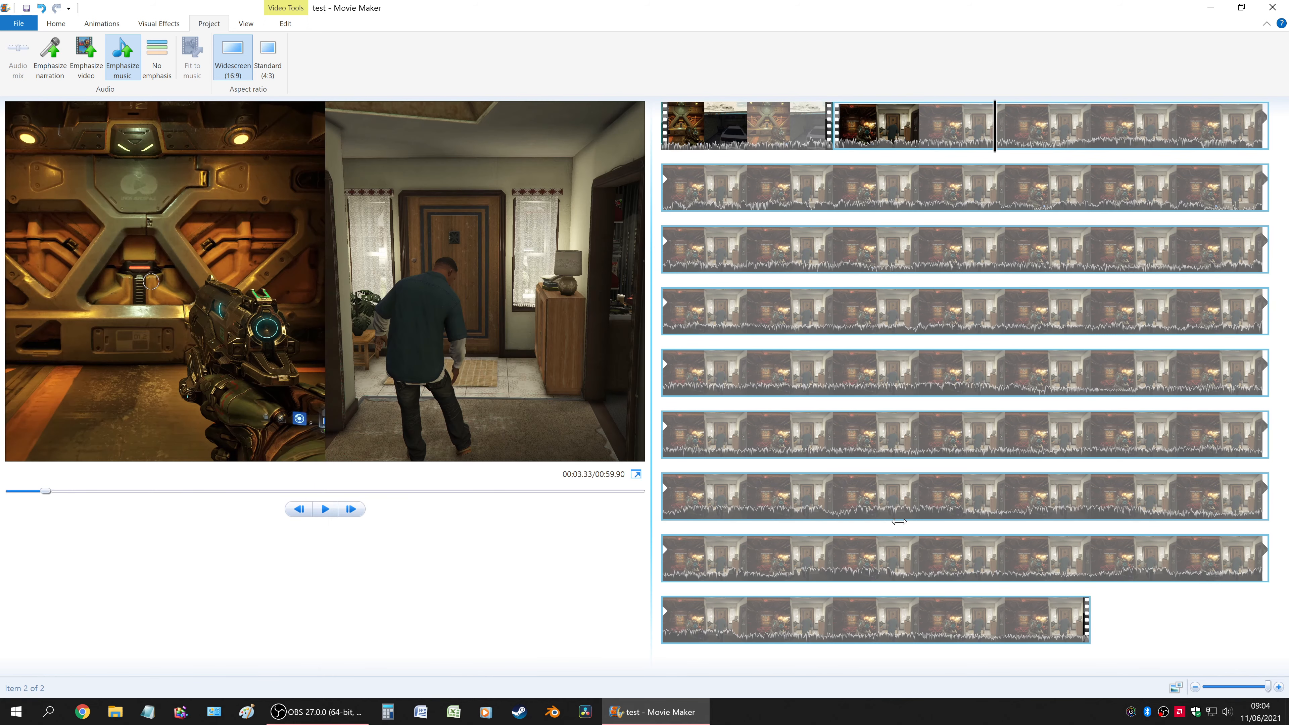
left_click_drag(750, 505, 615, 518)
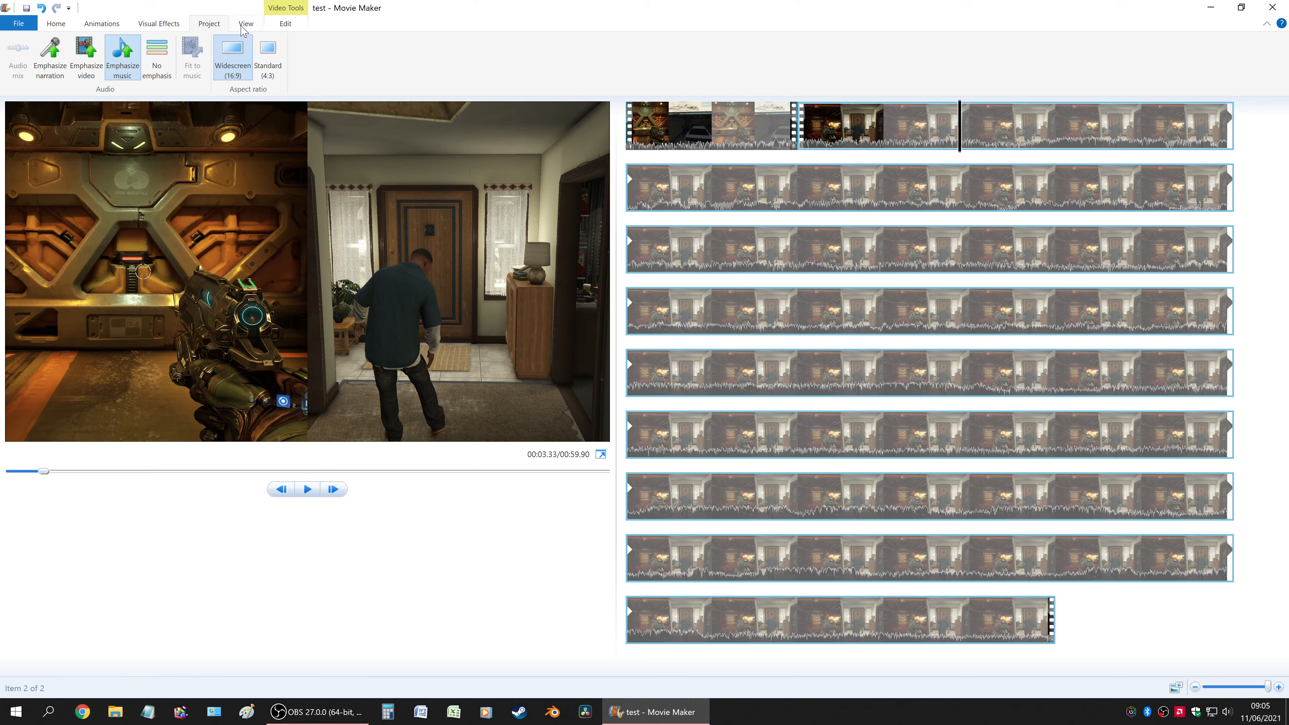
Step: Try smaller timeline thumbnail sizes, starting with extra small icons, and restore the original thumbnail size
left_click(244, 25)
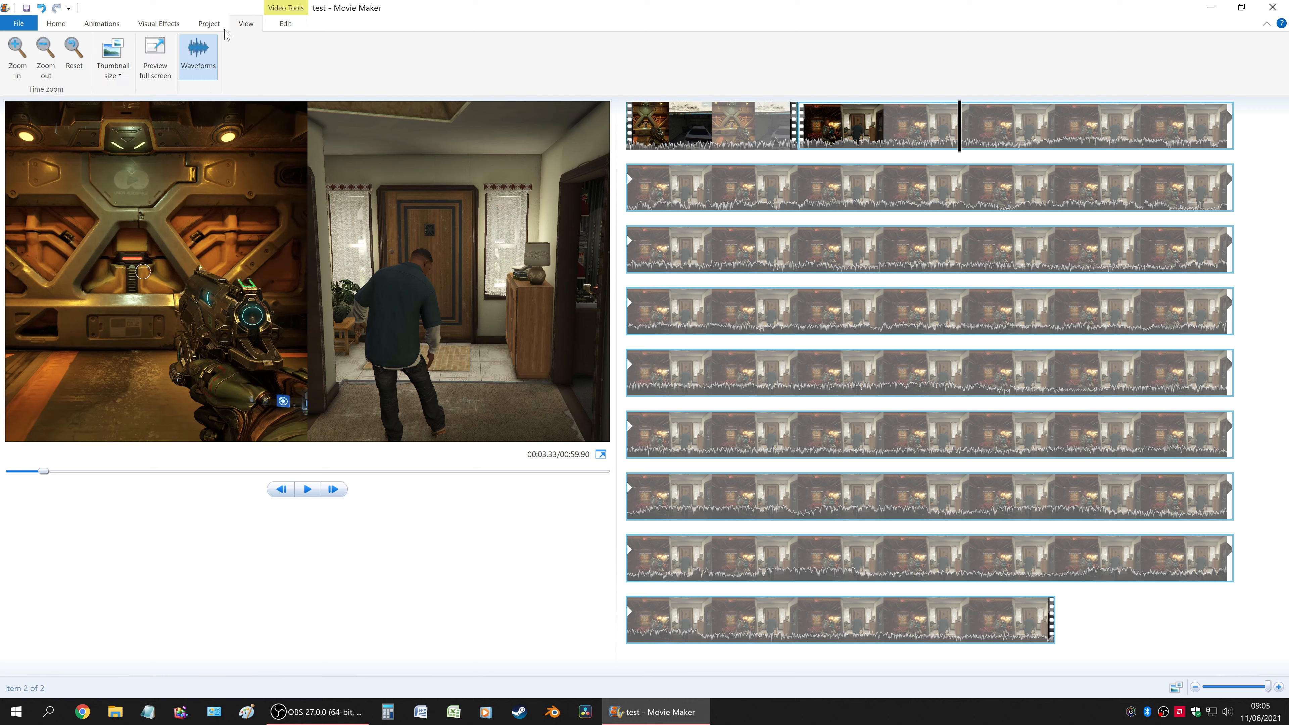
left_click(120, 73)
left_click(125, 89)
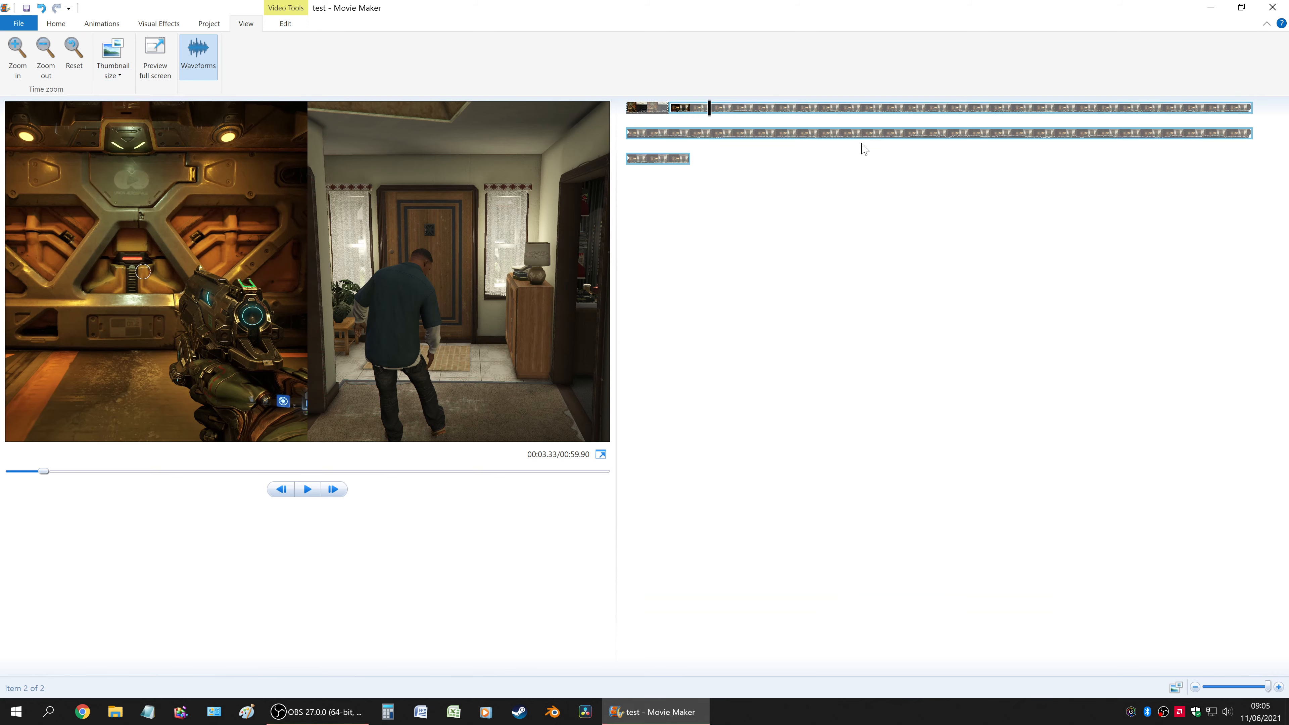
left_click(118, 77)
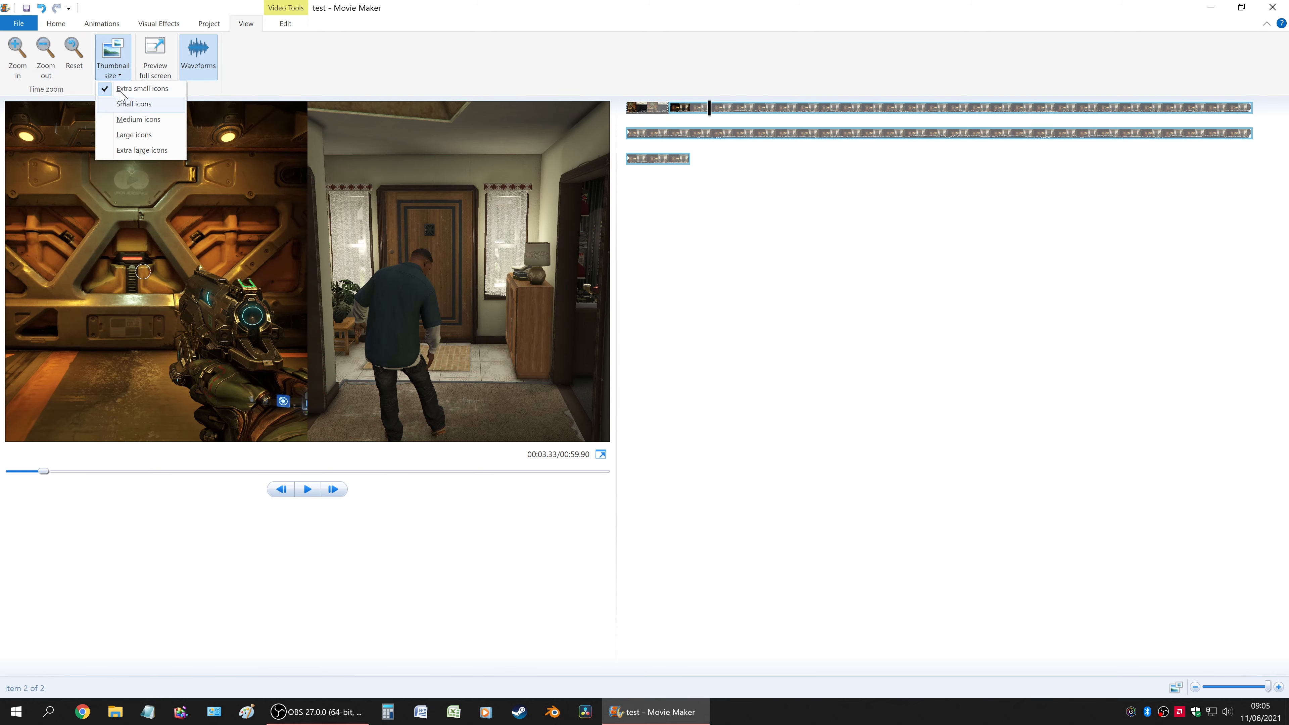
left_click(126, 104)
left_click(117, 75)
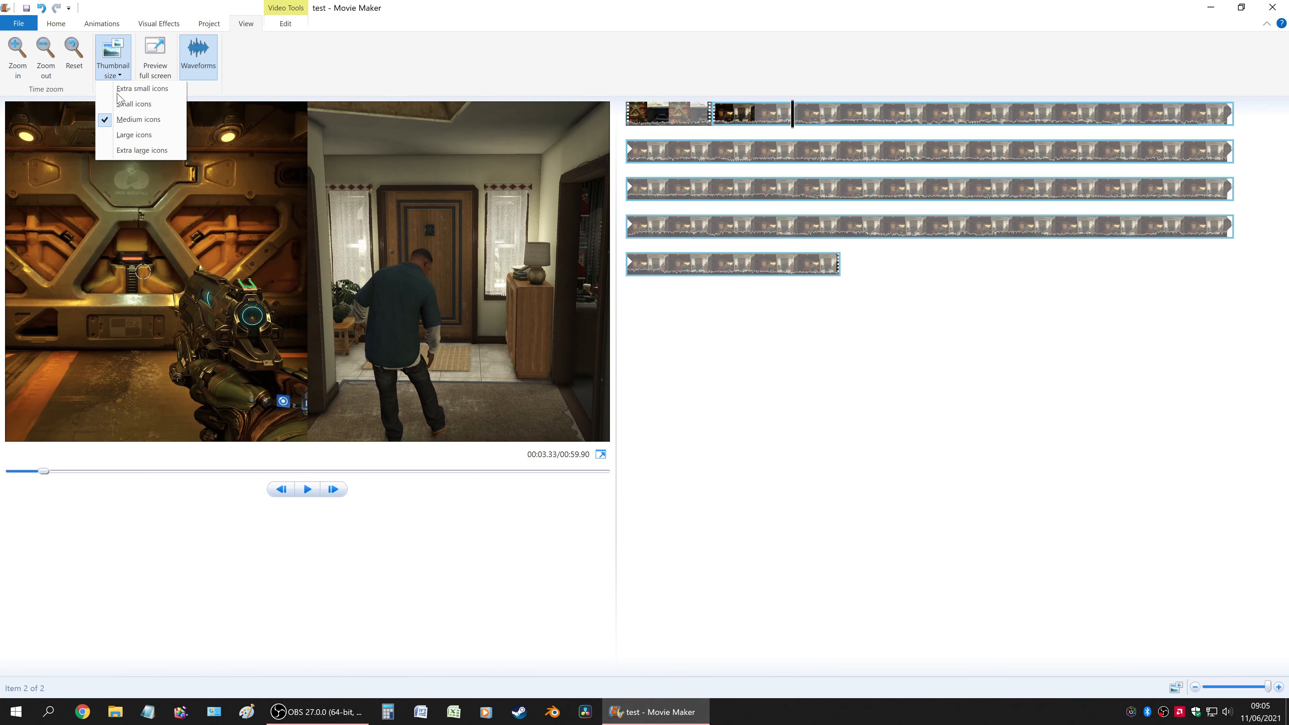
left_click(135, 120)
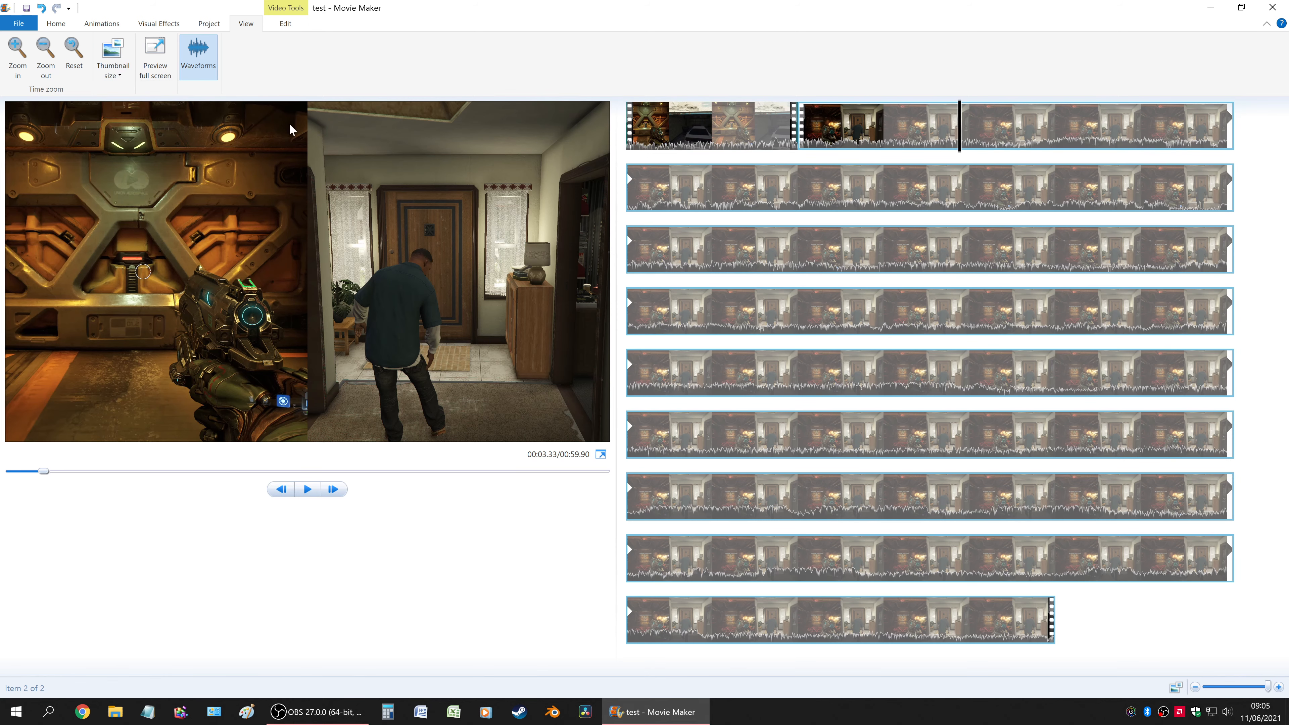
Step: Preview the movie in full screen, return to the editor and pause playback
left_click(159, 69)
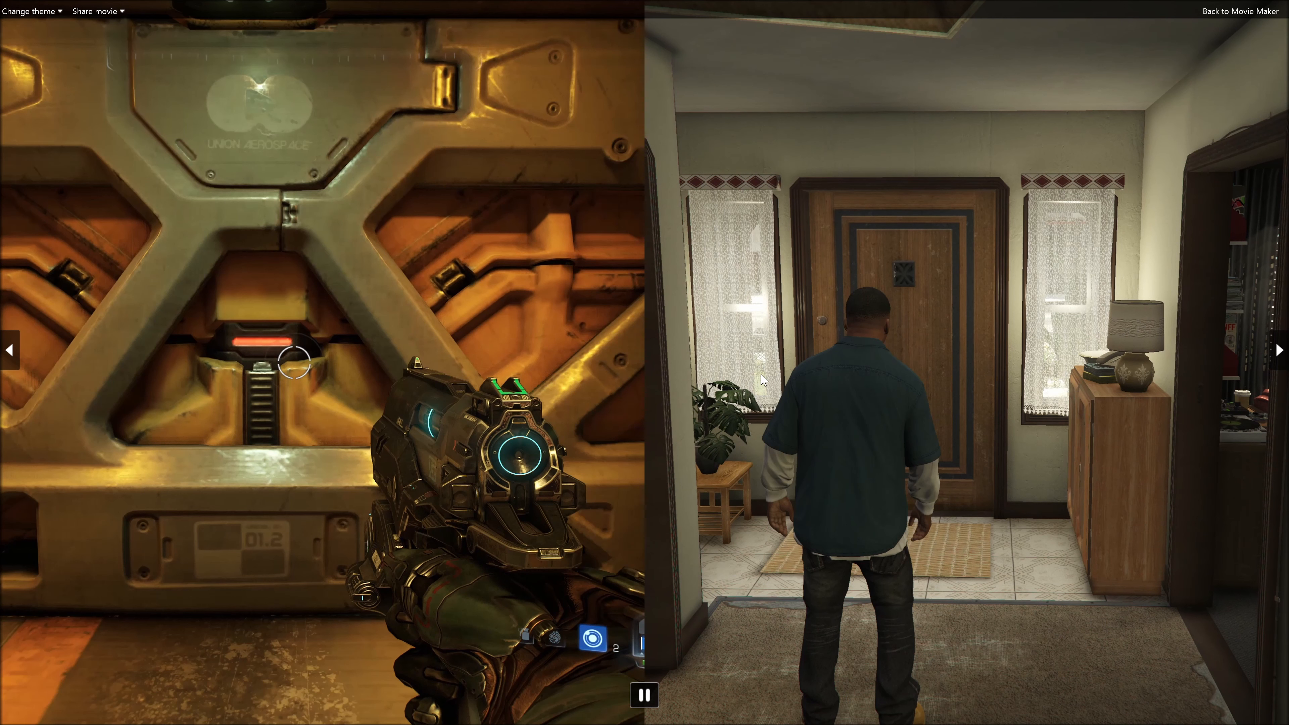
key("Escape")
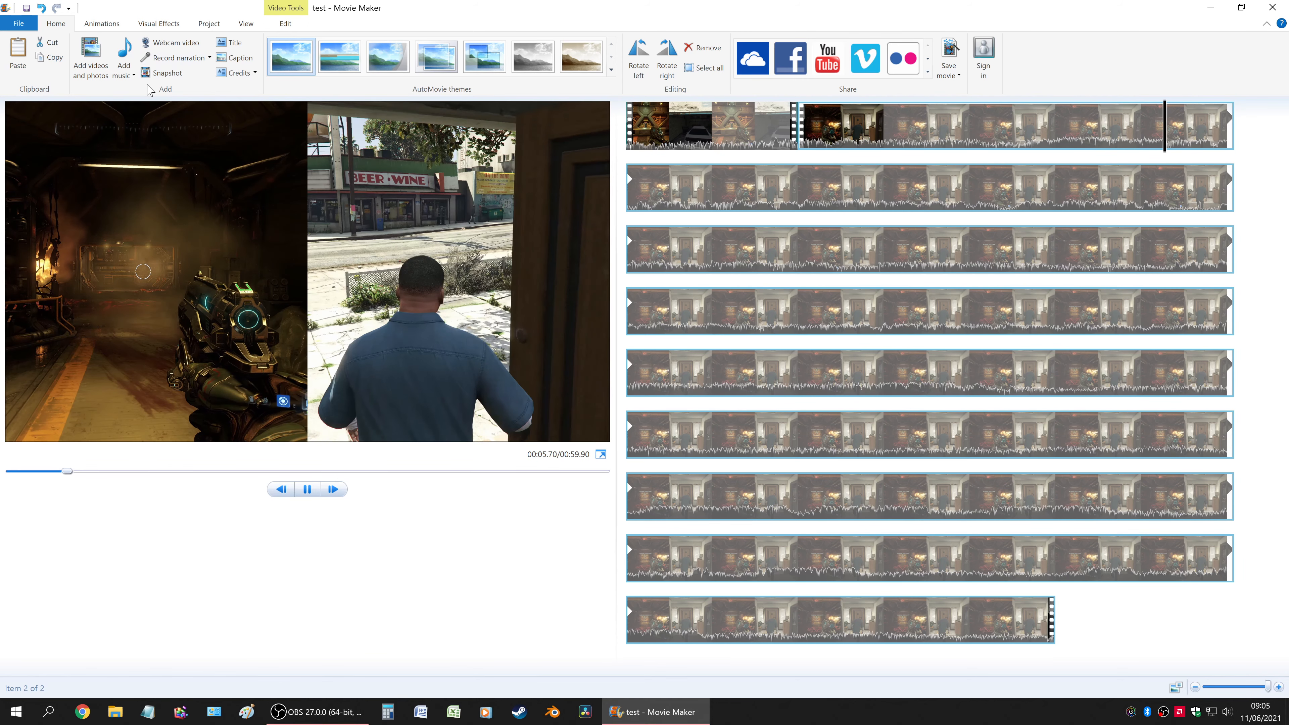
left_click(307, 489)
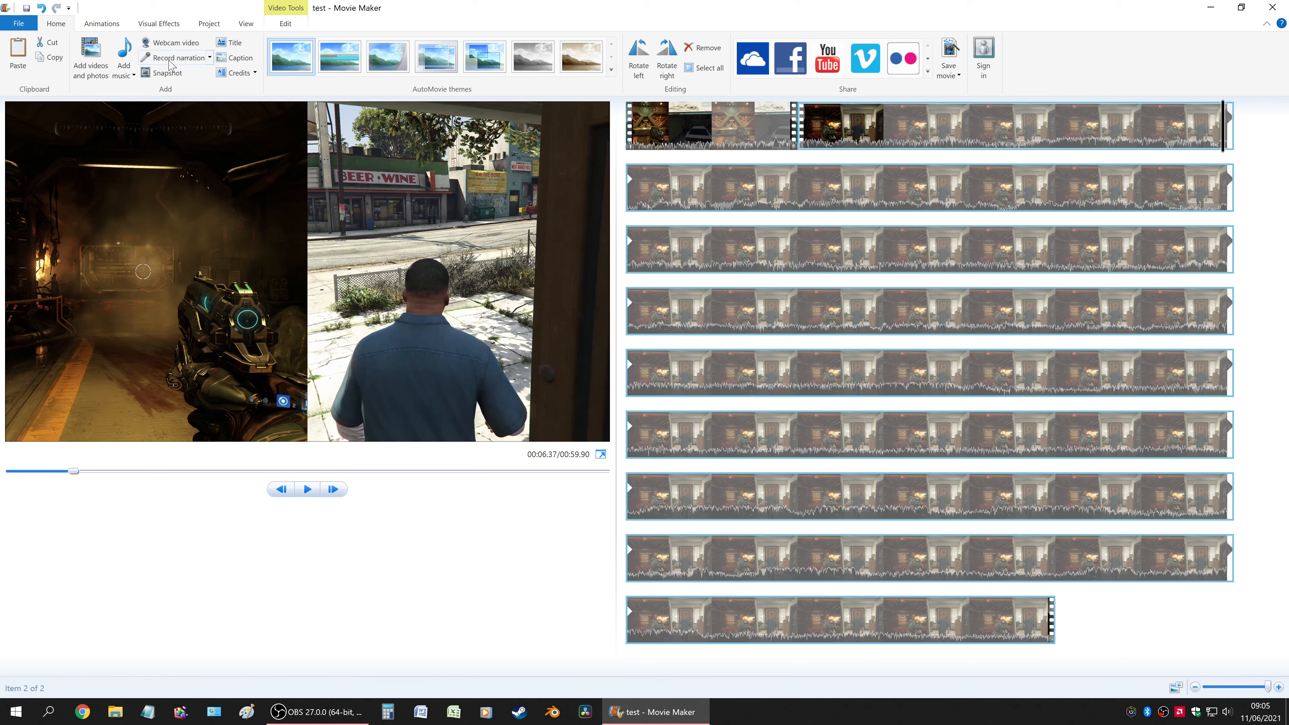
Step: Bring up the video editing options and select the first clip with the playhead at 0.77 s
left_click(278, 24)
left_click(243, 26)
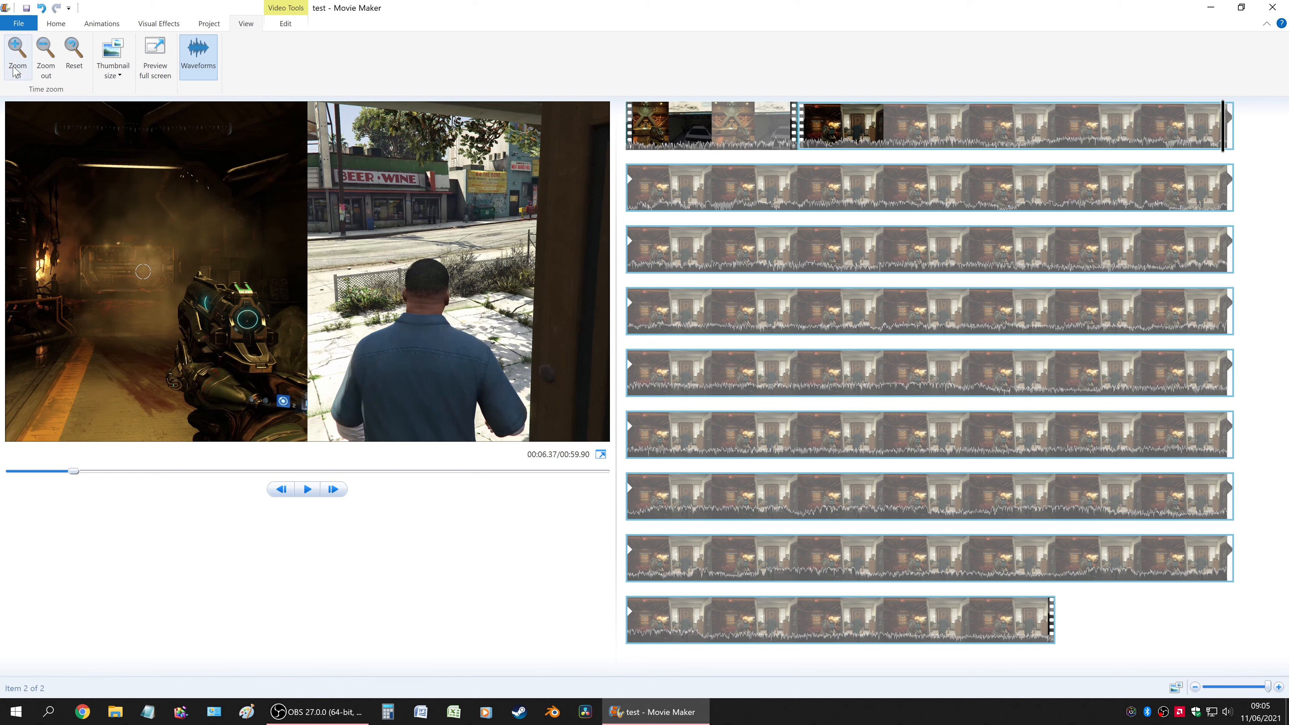
left_click(281, 28)
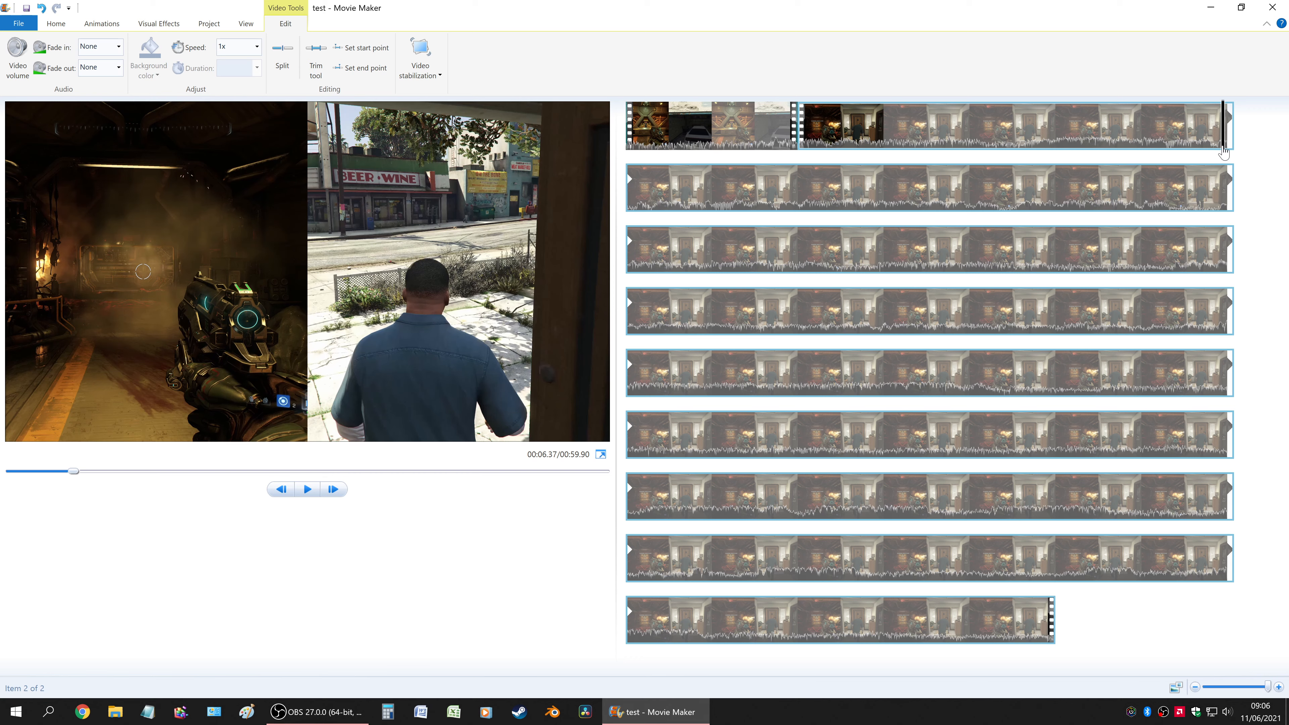
left_click(1152, 144)
left_click(759, 133)
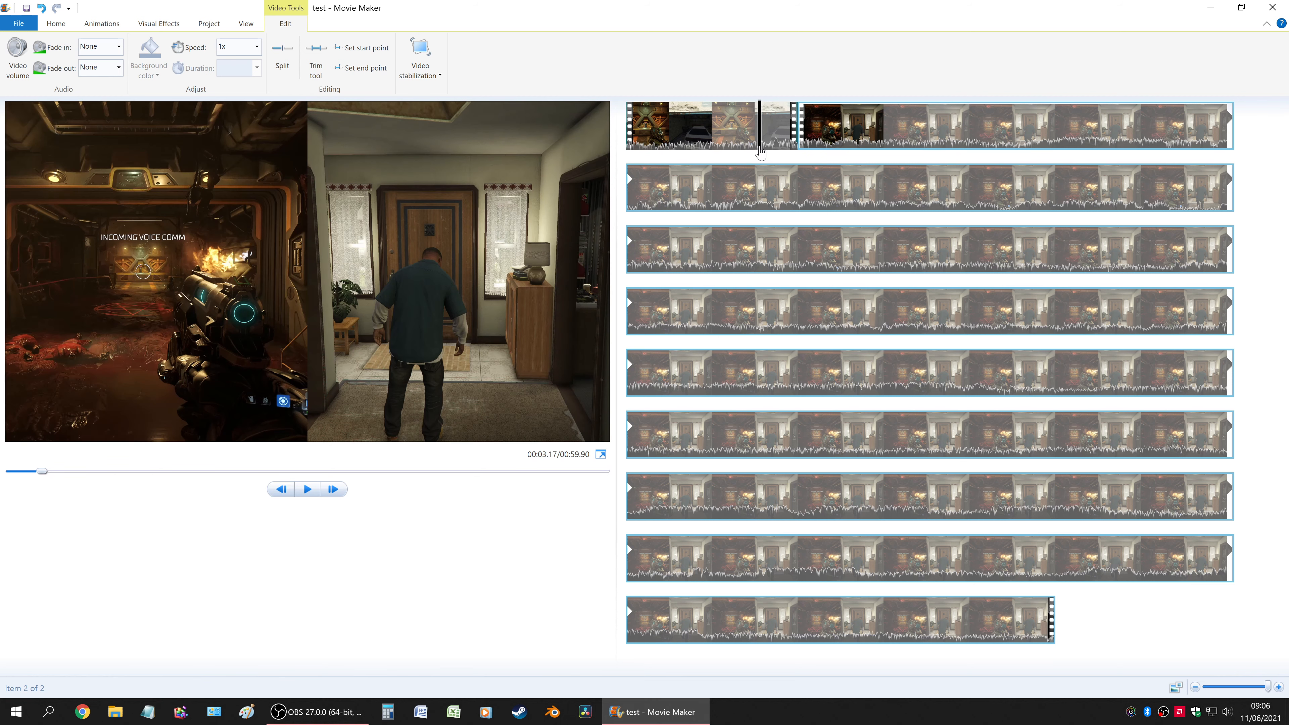
left_click(693, 126)
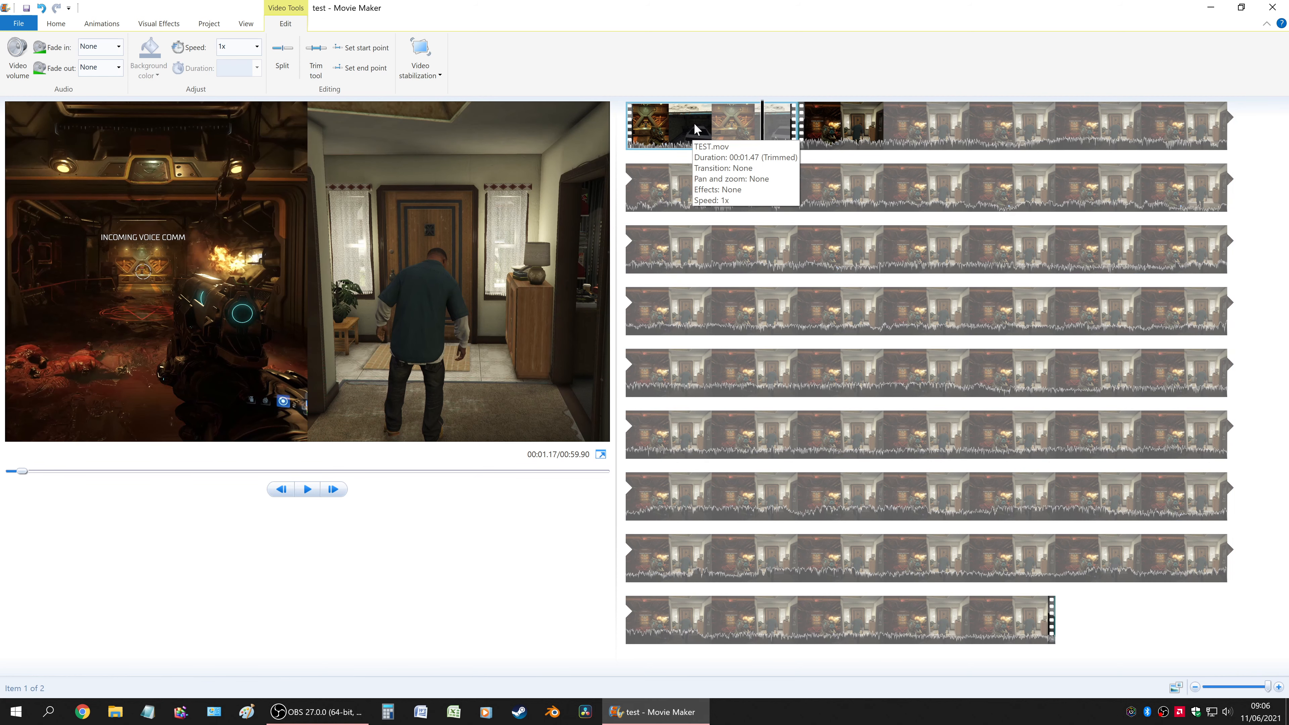
key("Home")
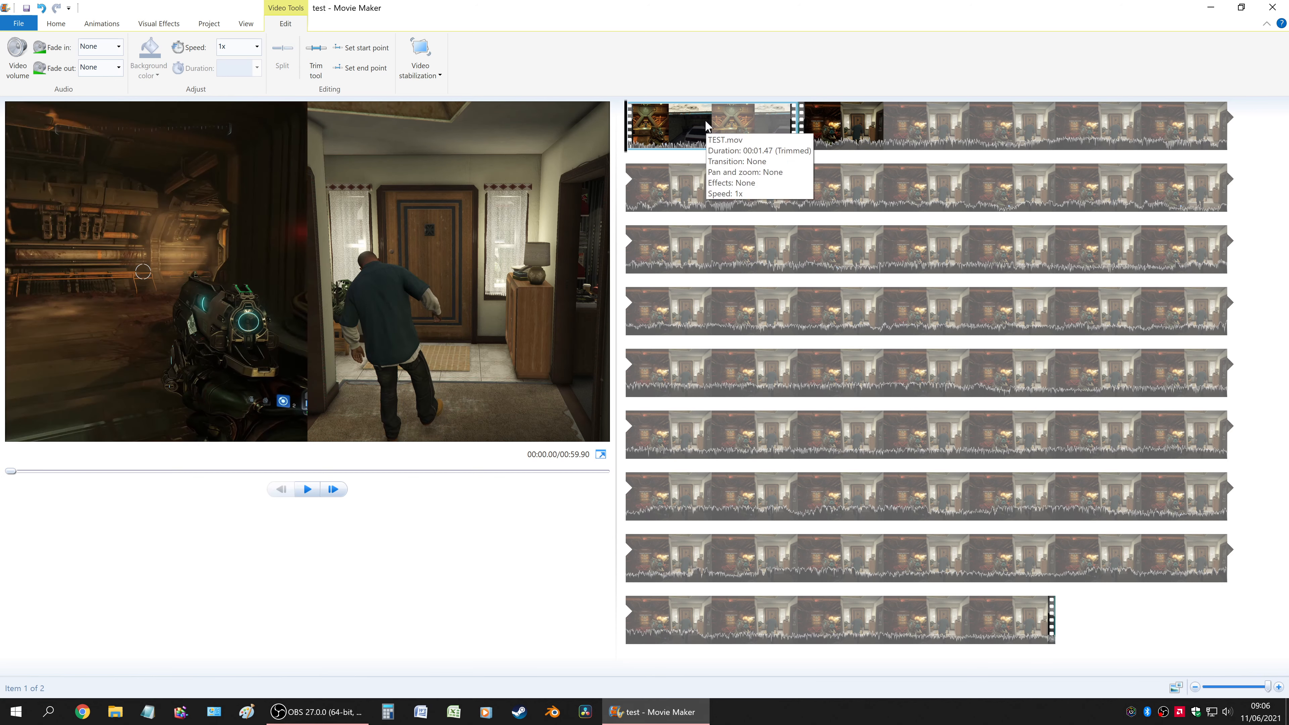
left_click(716, 125)
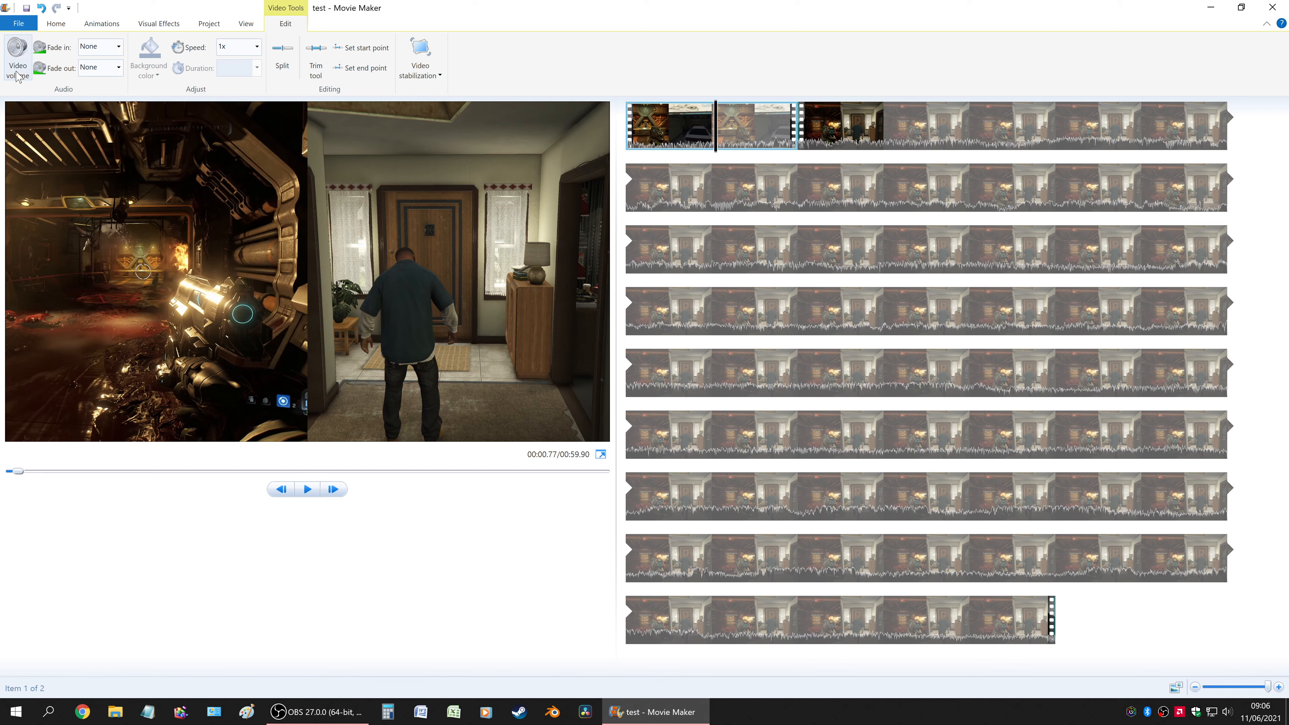
Step: Lower the first clip's video volume and play the clip back from its start
left_click(17, 76)
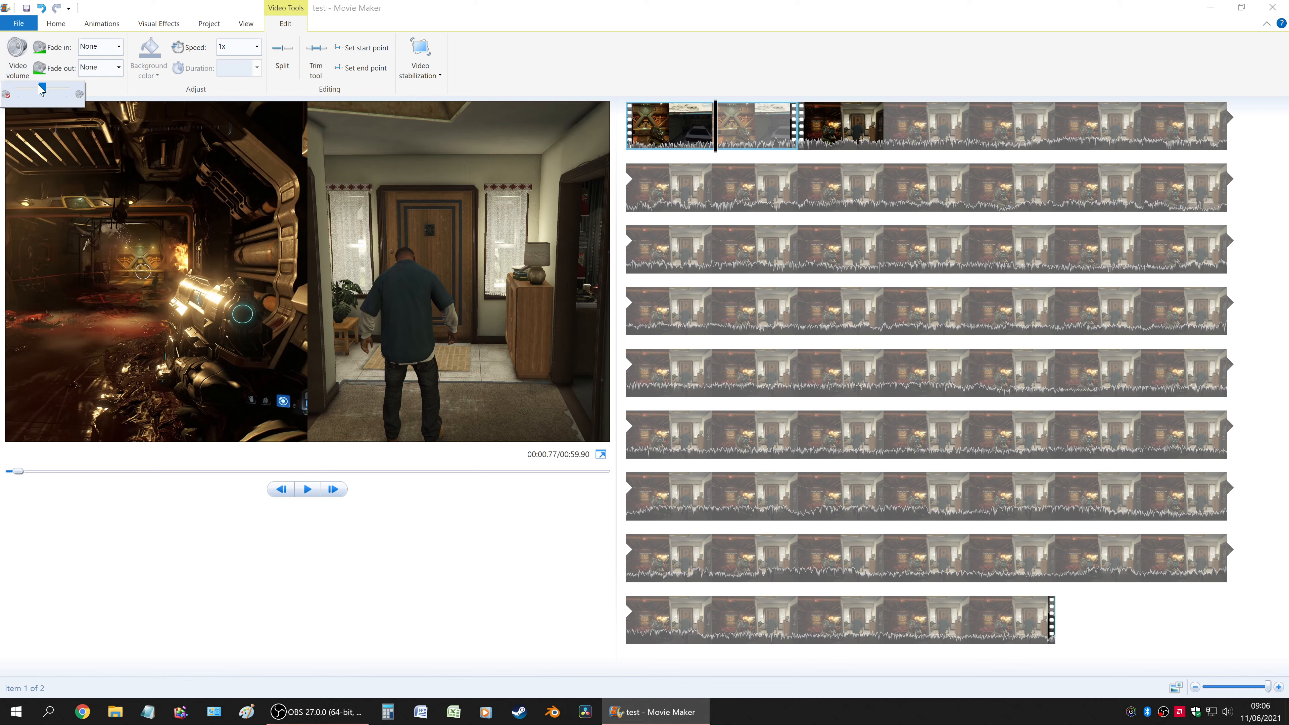
left_click(17, 92)
left_click(310, 490)
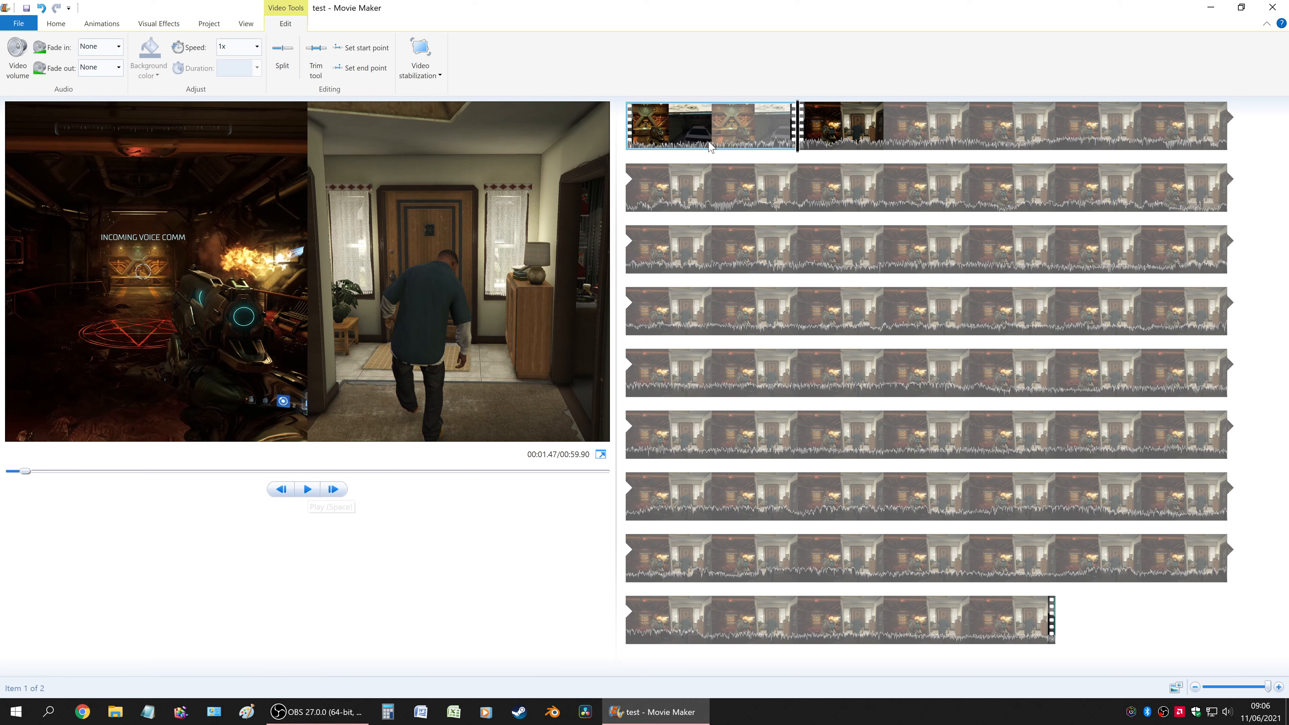
left_click(659, 130)
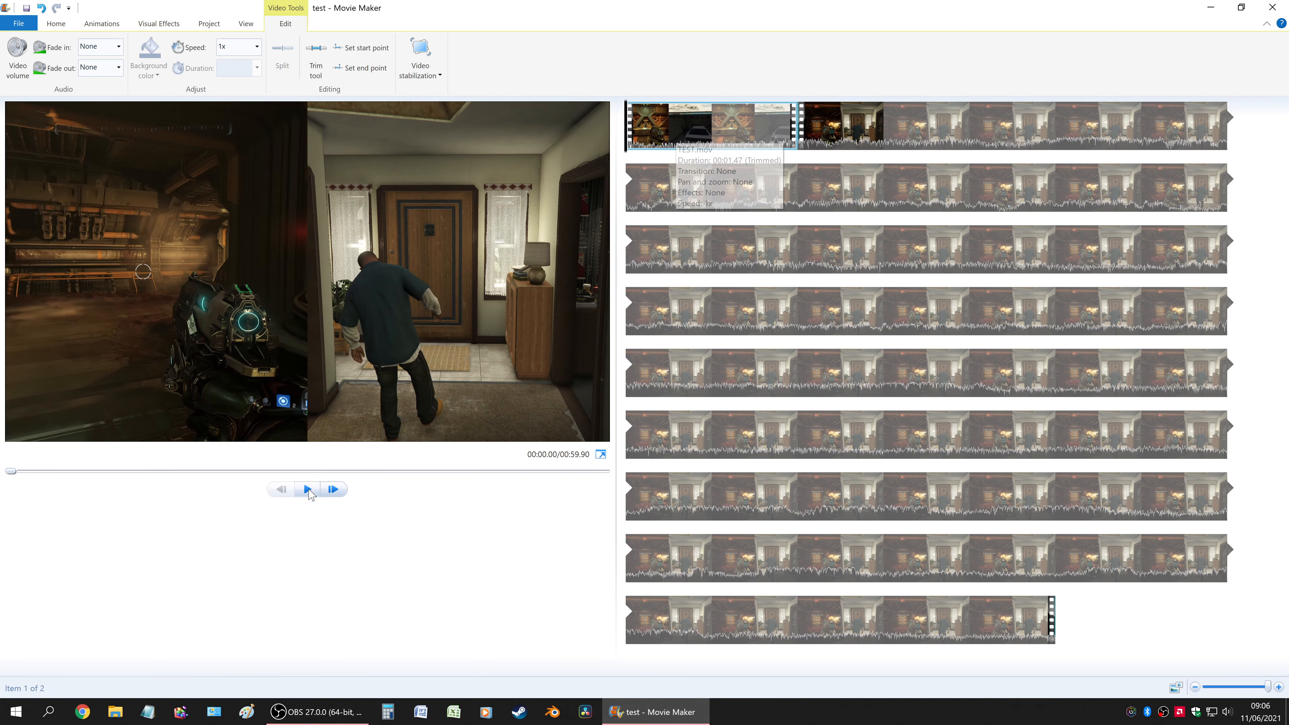
left_click(308, 490)
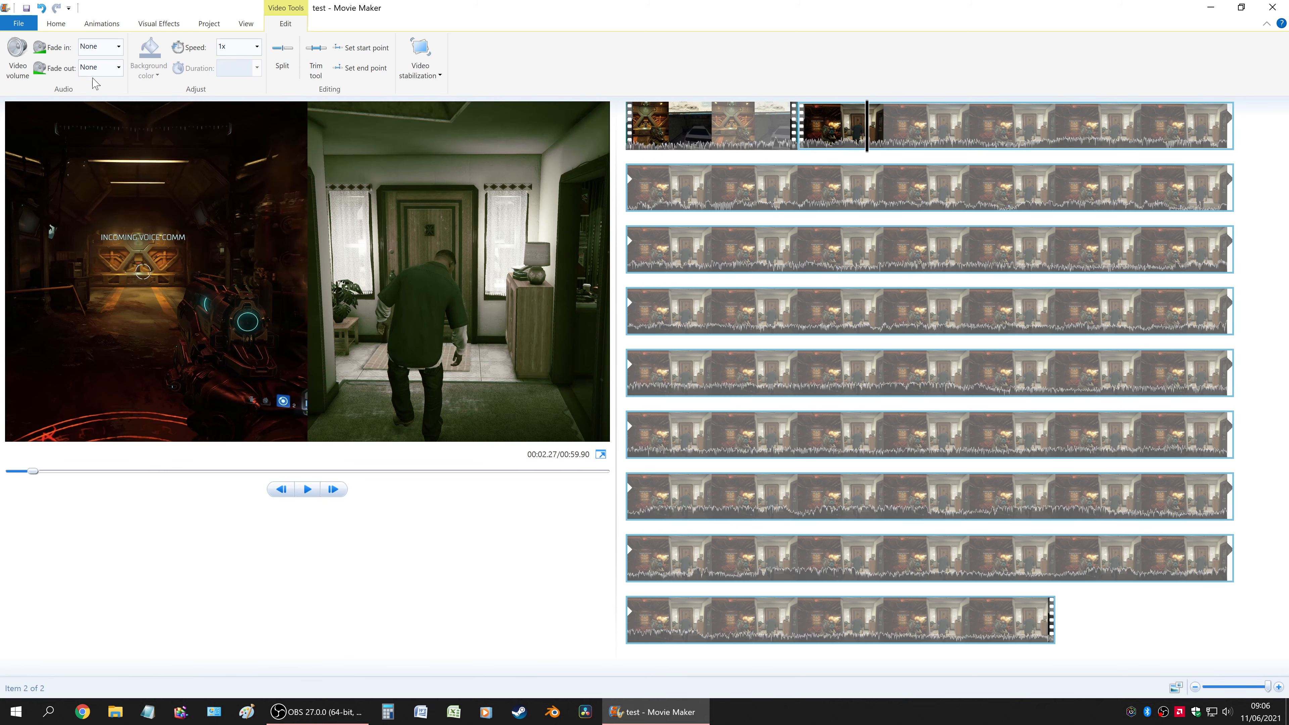
Step: Select the first clip again at 0.77 s and readjust its video volume
left_click(715, 127)
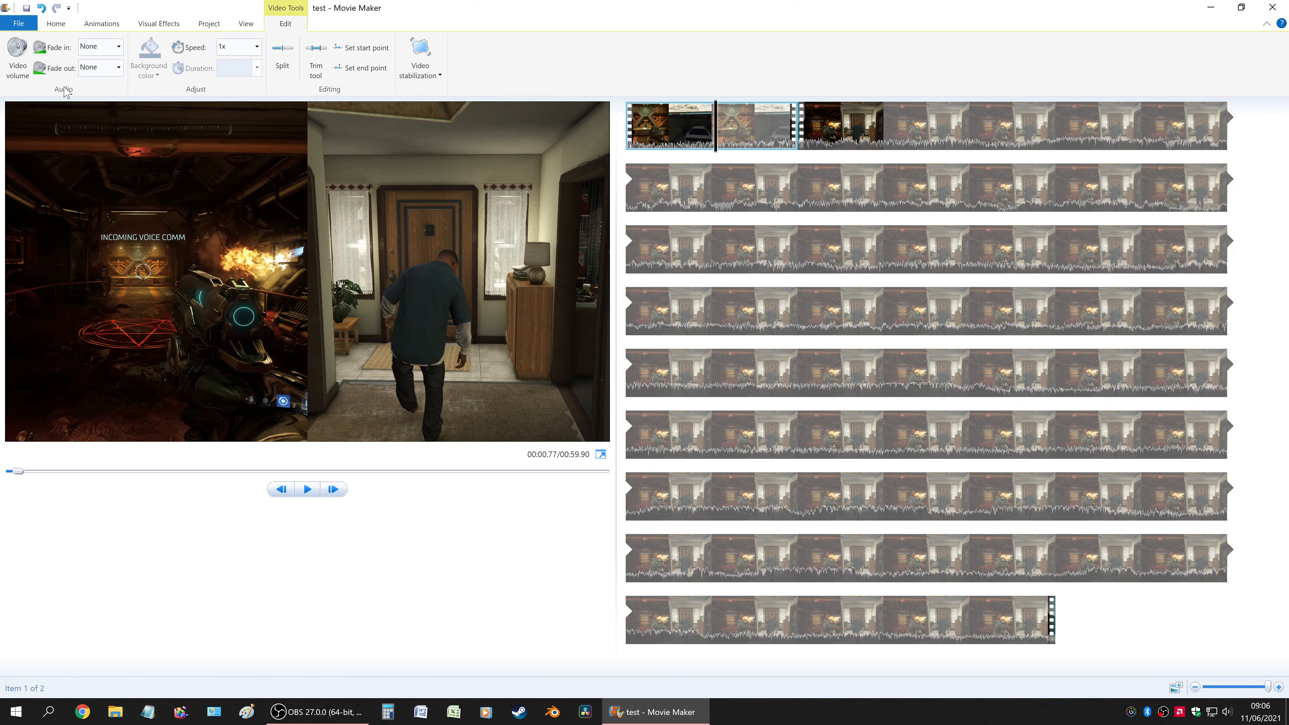
left_click(24, 69)
left_click_drag(40, 91, 19, 90)
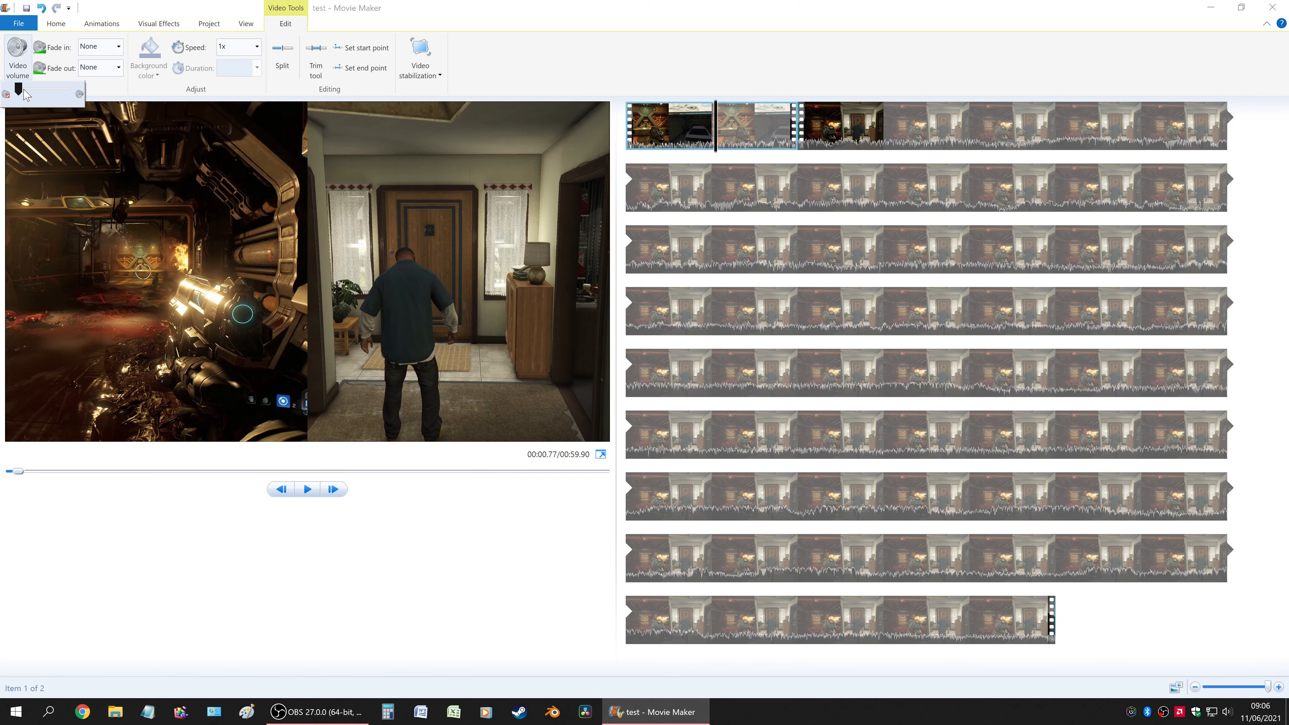
left_click(49, 98)
Step: Set both the audio fade out and the audio fade in of the first clip to Fast
left_click(118, 71)
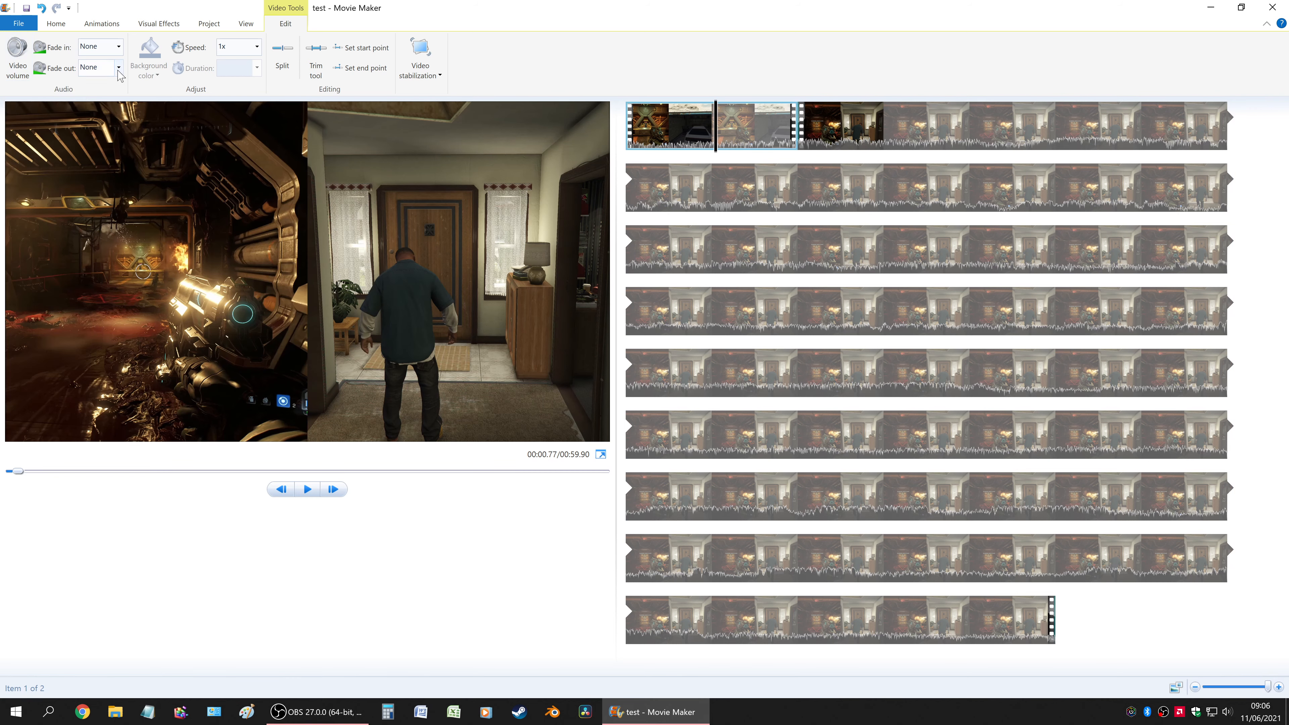
left_click(118, 67)
left_click(100, 124)
left_click(119, 48)
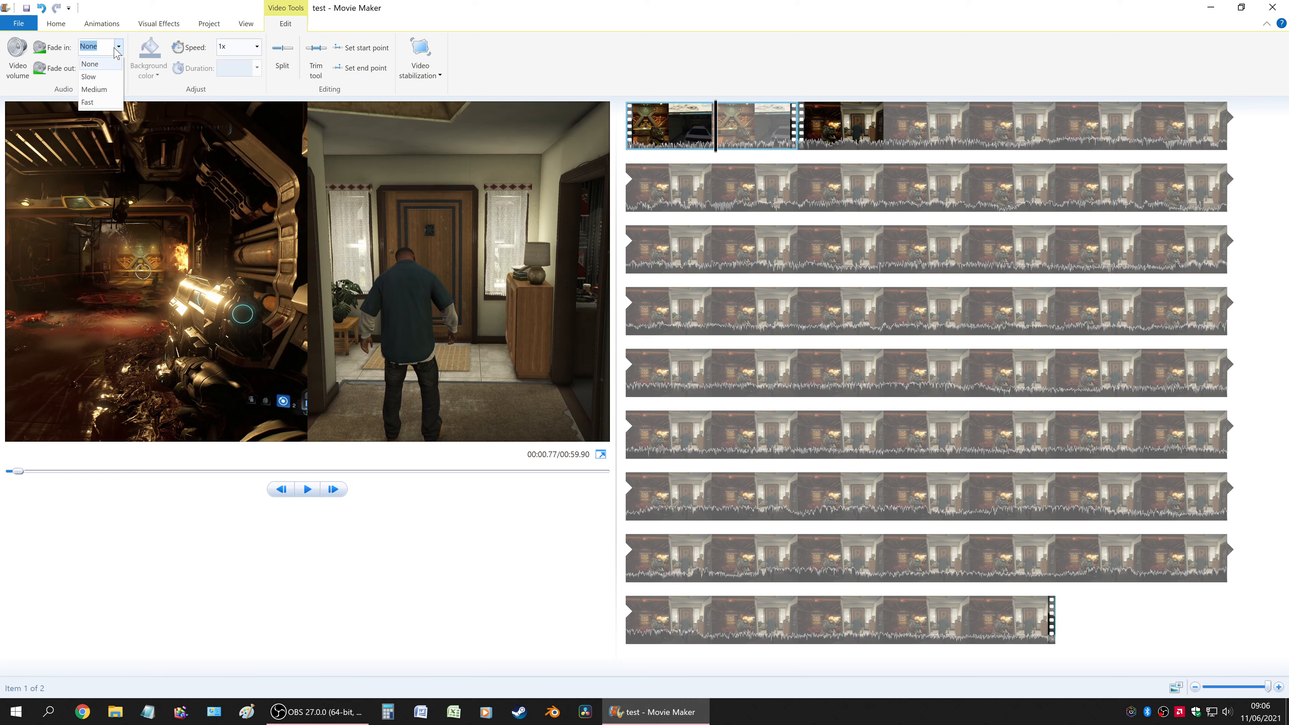
left_click(100, 107)
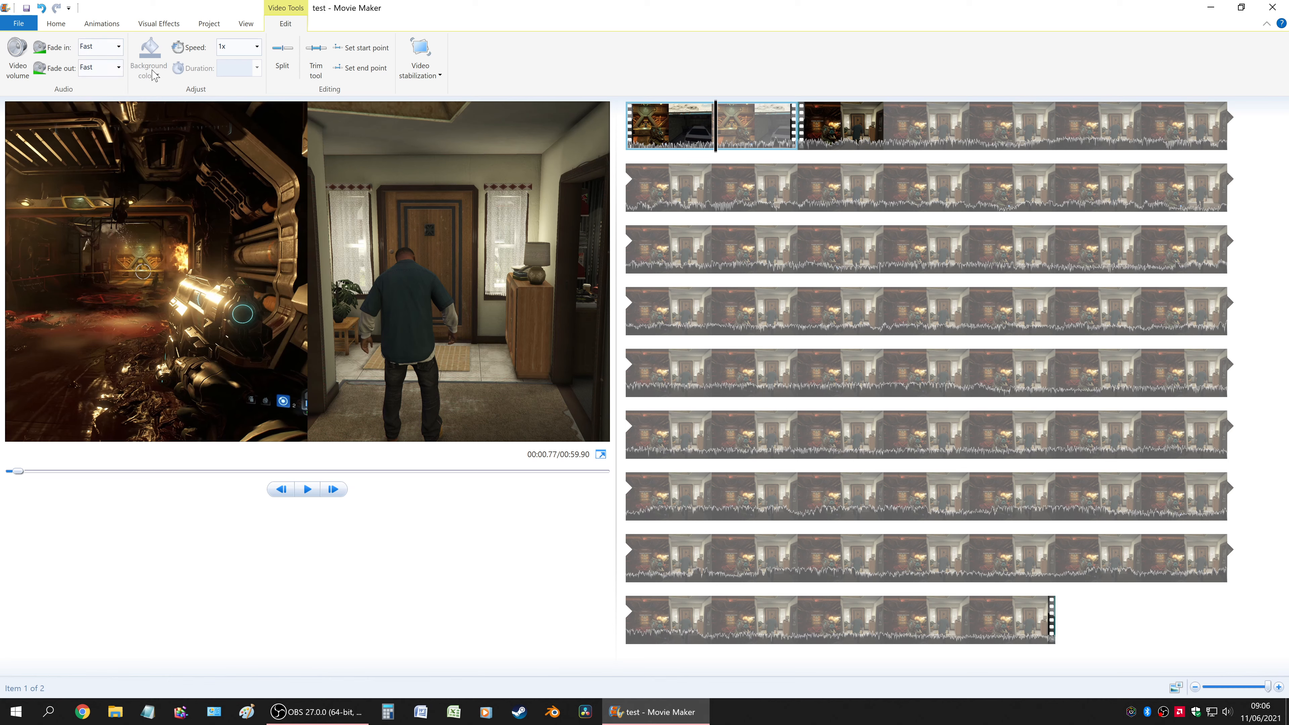
Step: Set both the audio fade in and the audio fade out of the first clip to None
left_click(119, 46)
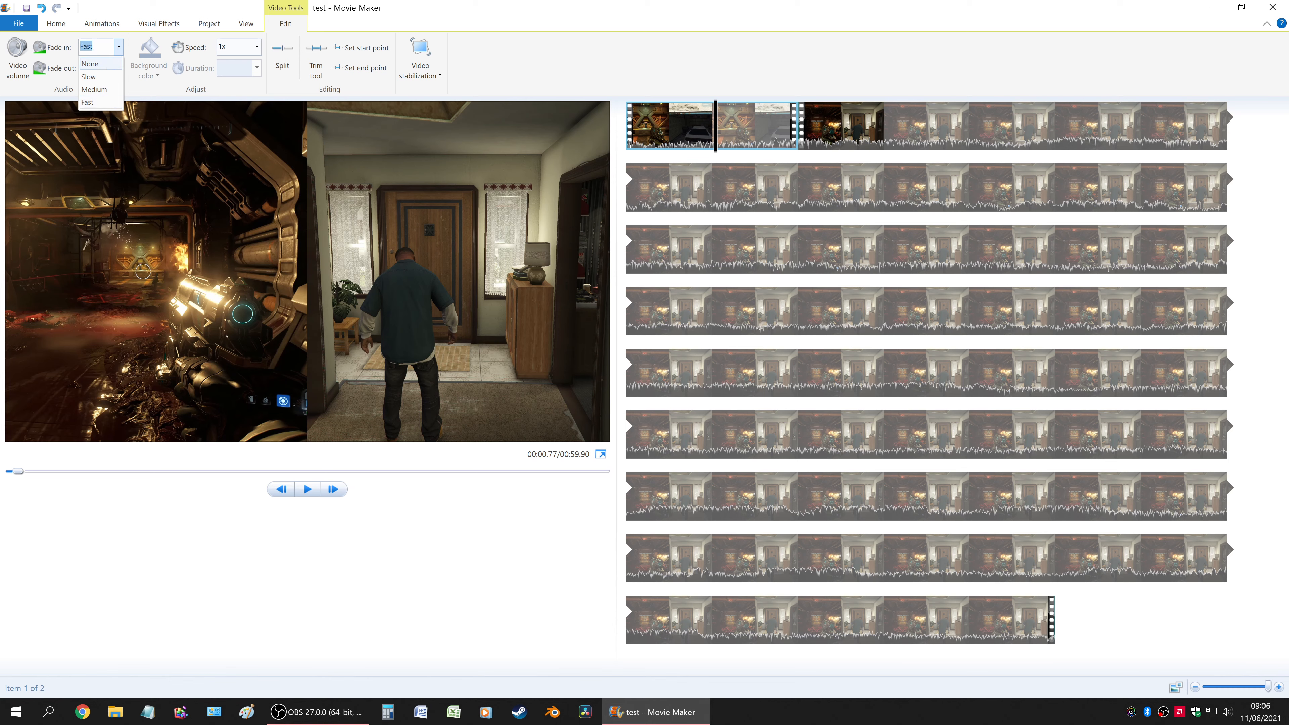
left_click(104, 64)
left_click(119, 48)
left_click(96, 102)
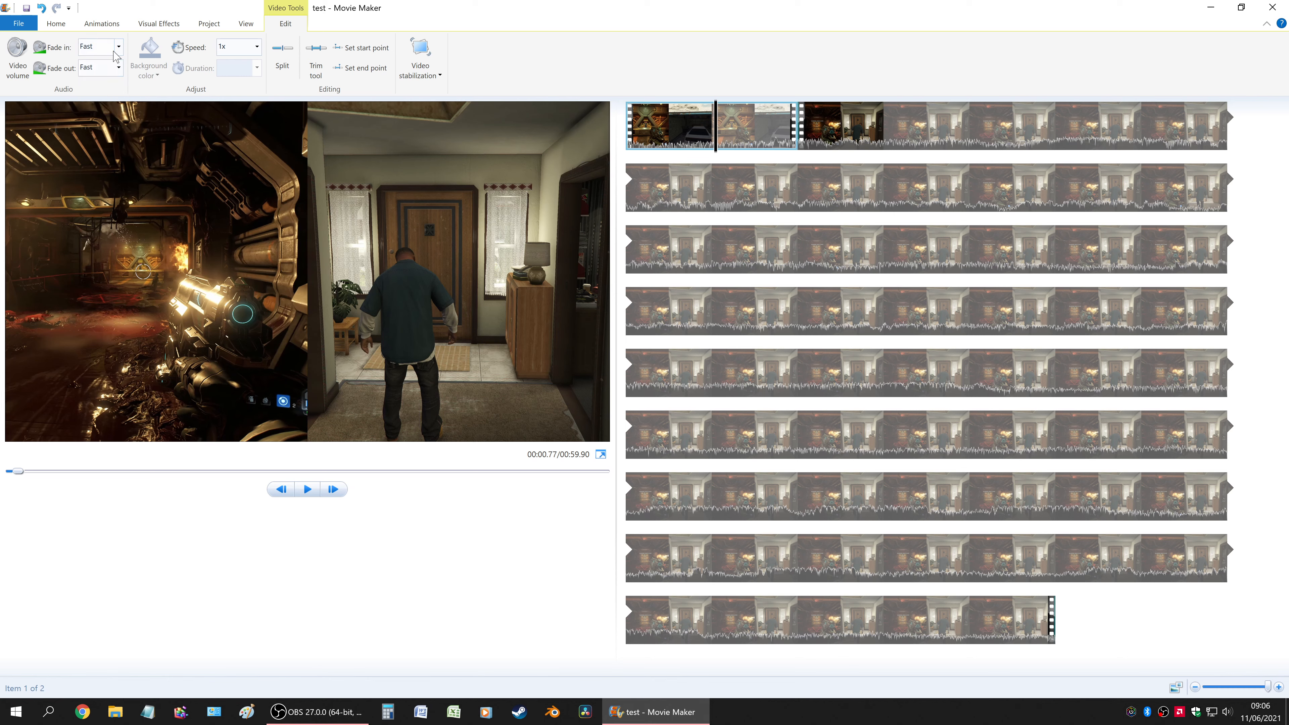
left_click(119, 47)
left_click(96, 64)
left_click(119, 68)
left_click(104, 85)
Step: Change the first clip's speed to 16x, then lower it to 8x with the playhead at the clip's start
left_click(257, 48)
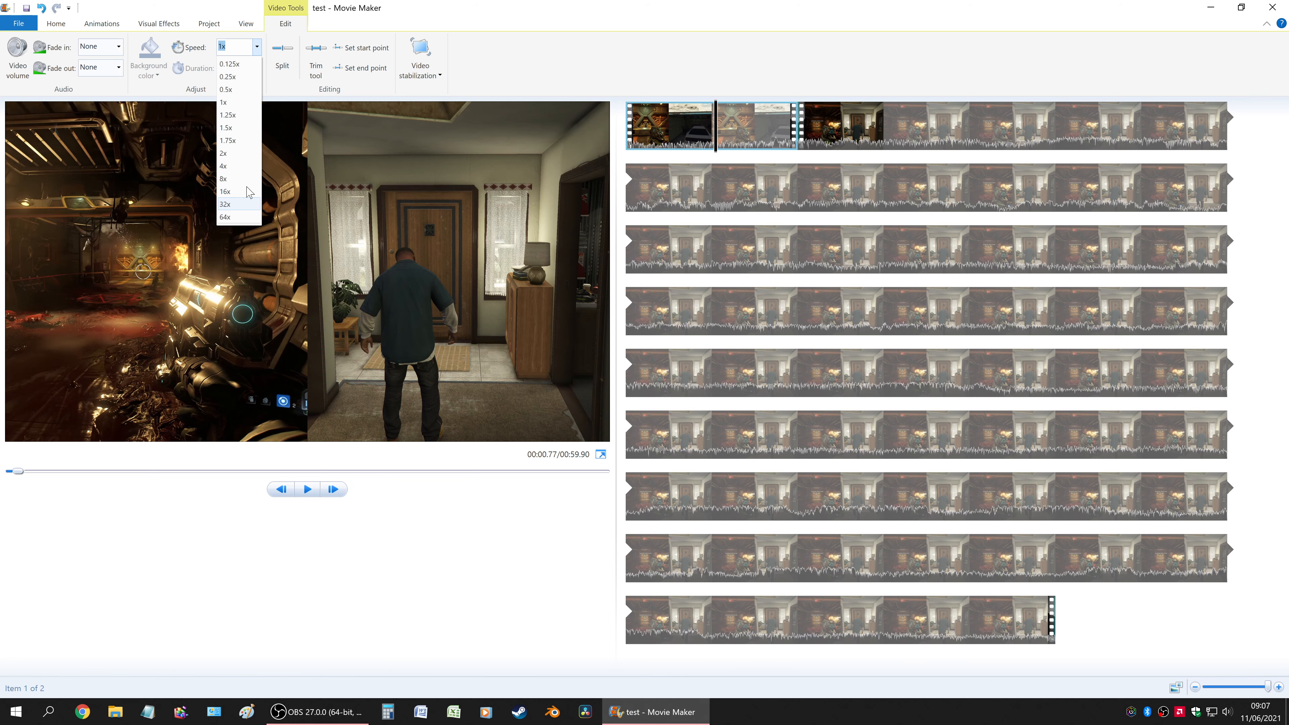
left_click(224, 191)
left_click(629, 135)
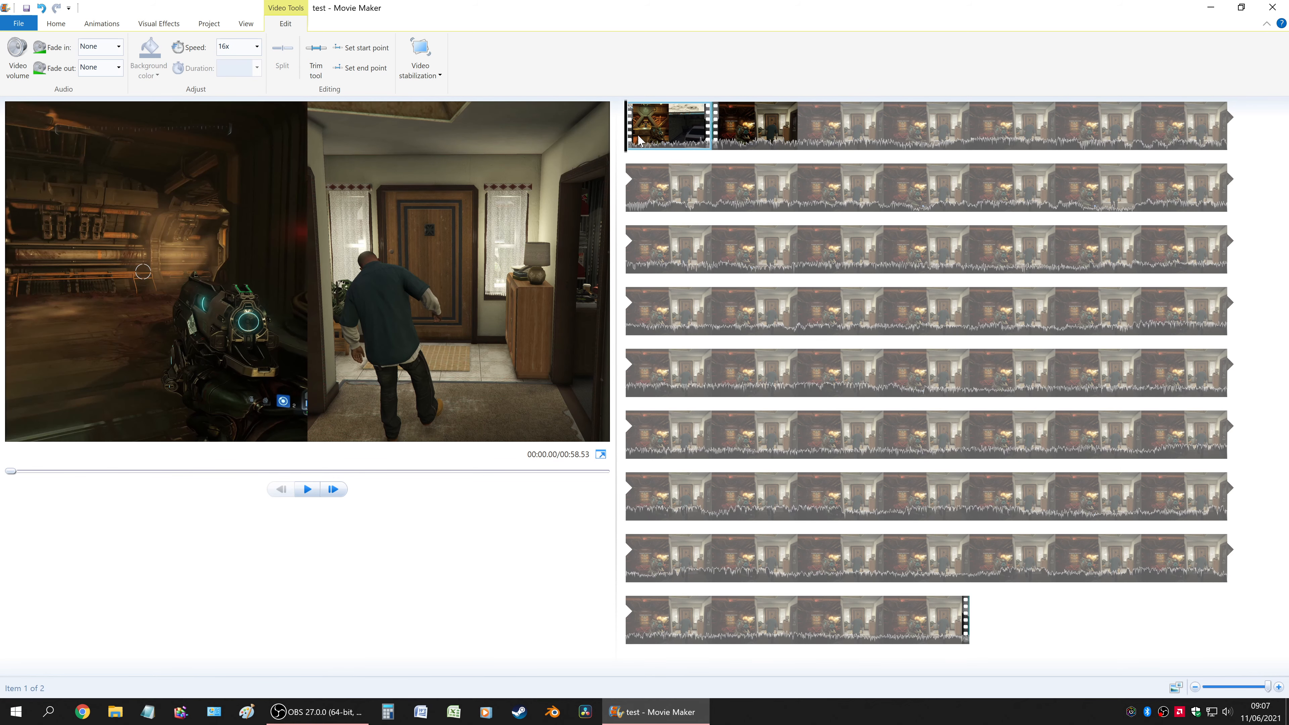
left_click(257, 47)
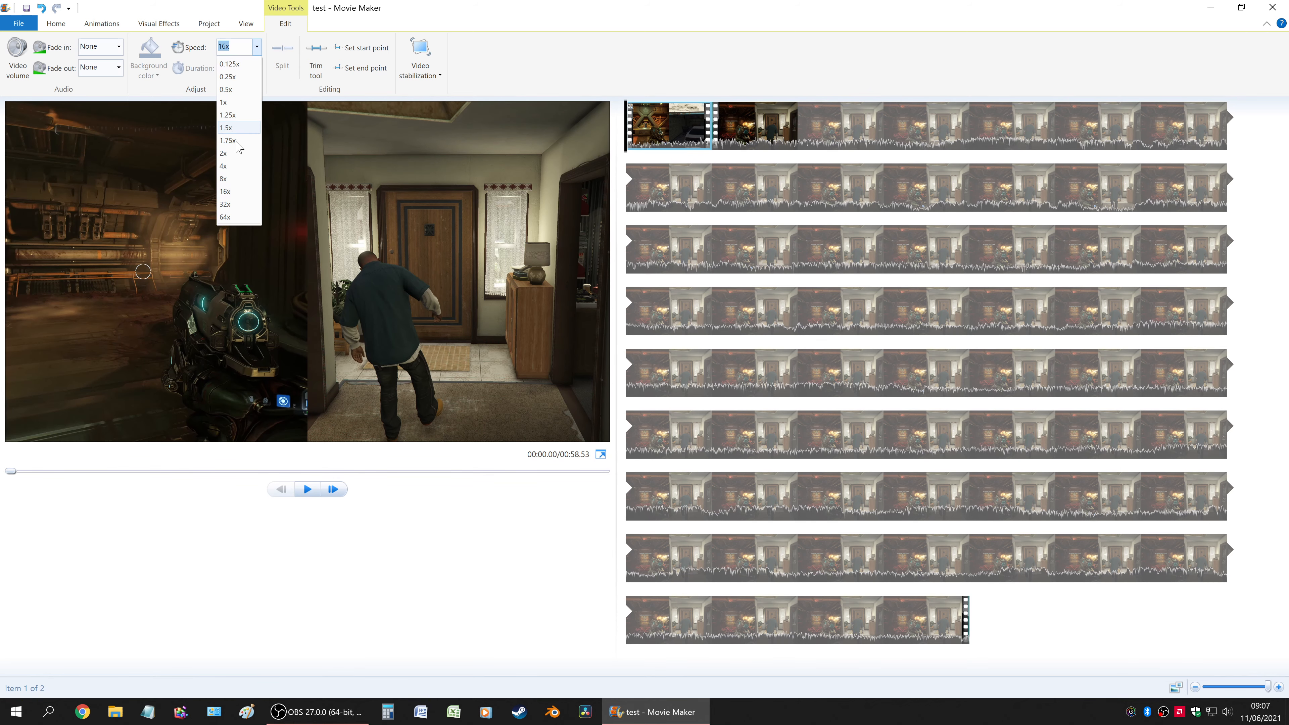
left_click(224, 179)
Step: Change the first clip's speed to 4x and then restore it to normal 1x speed
left_click(257, 49)
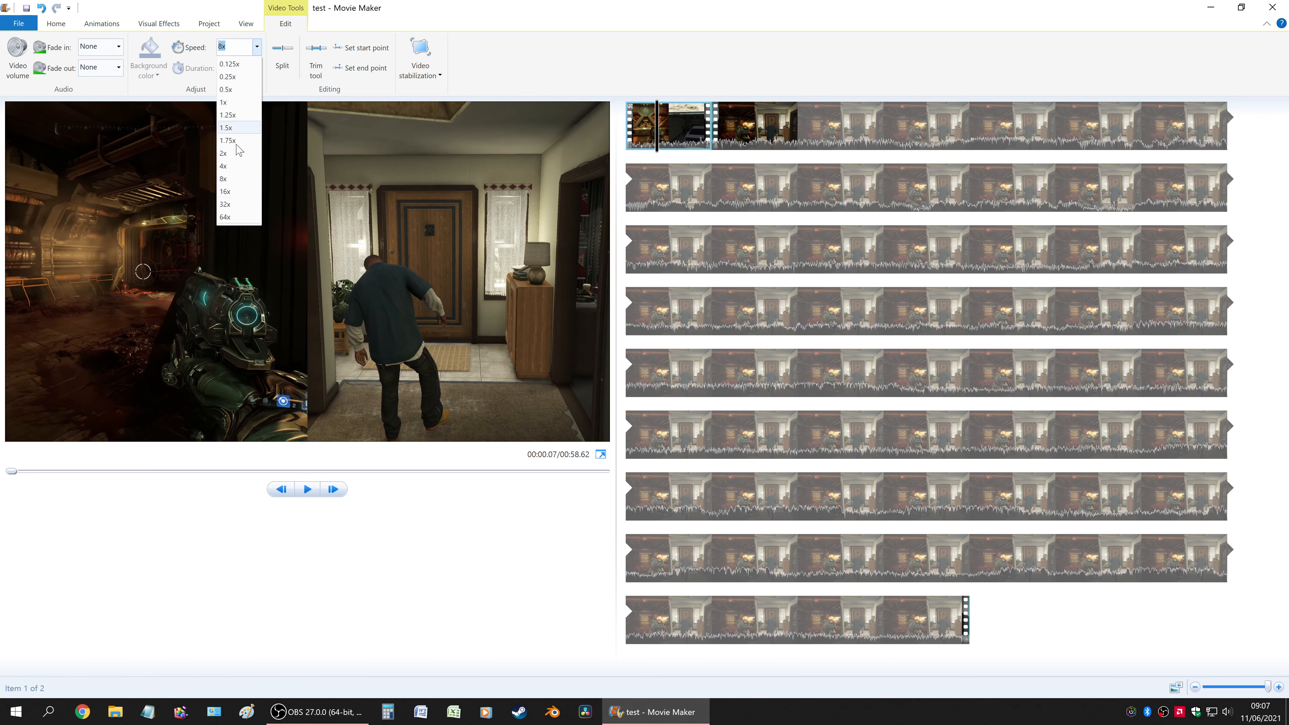
left_click(239, 168)
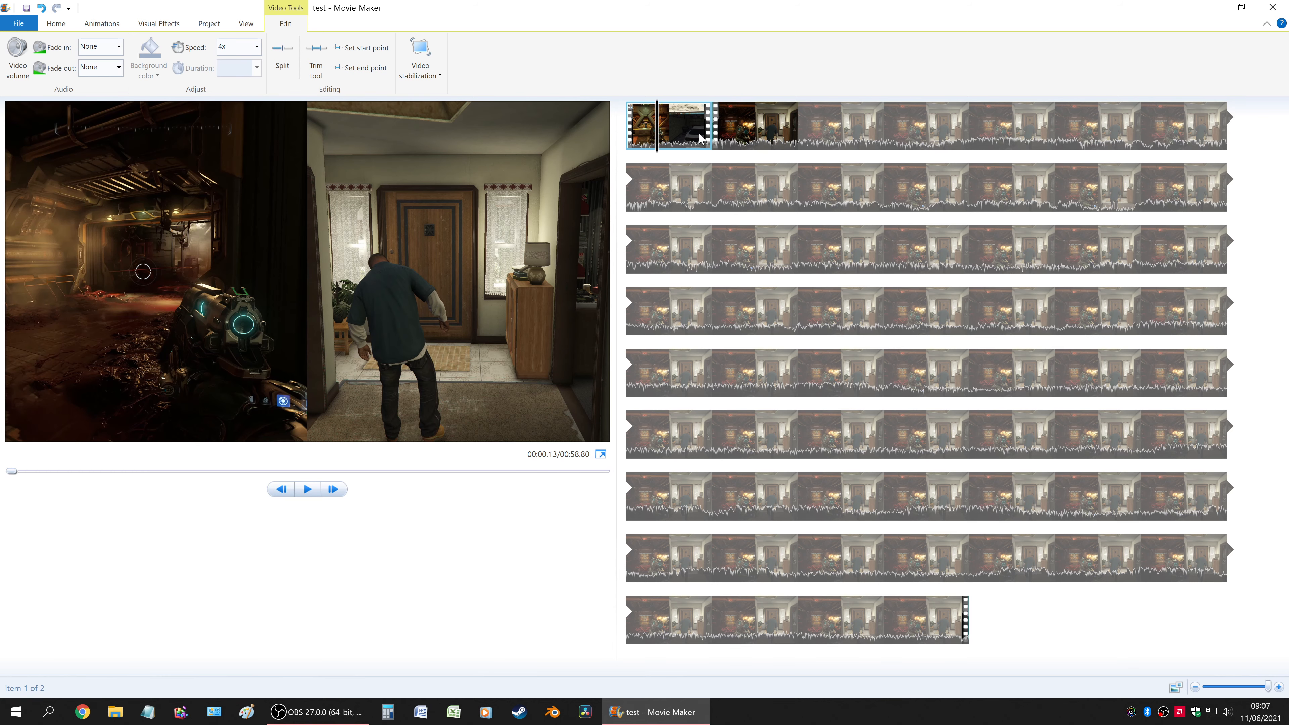
left_click(259, 48)
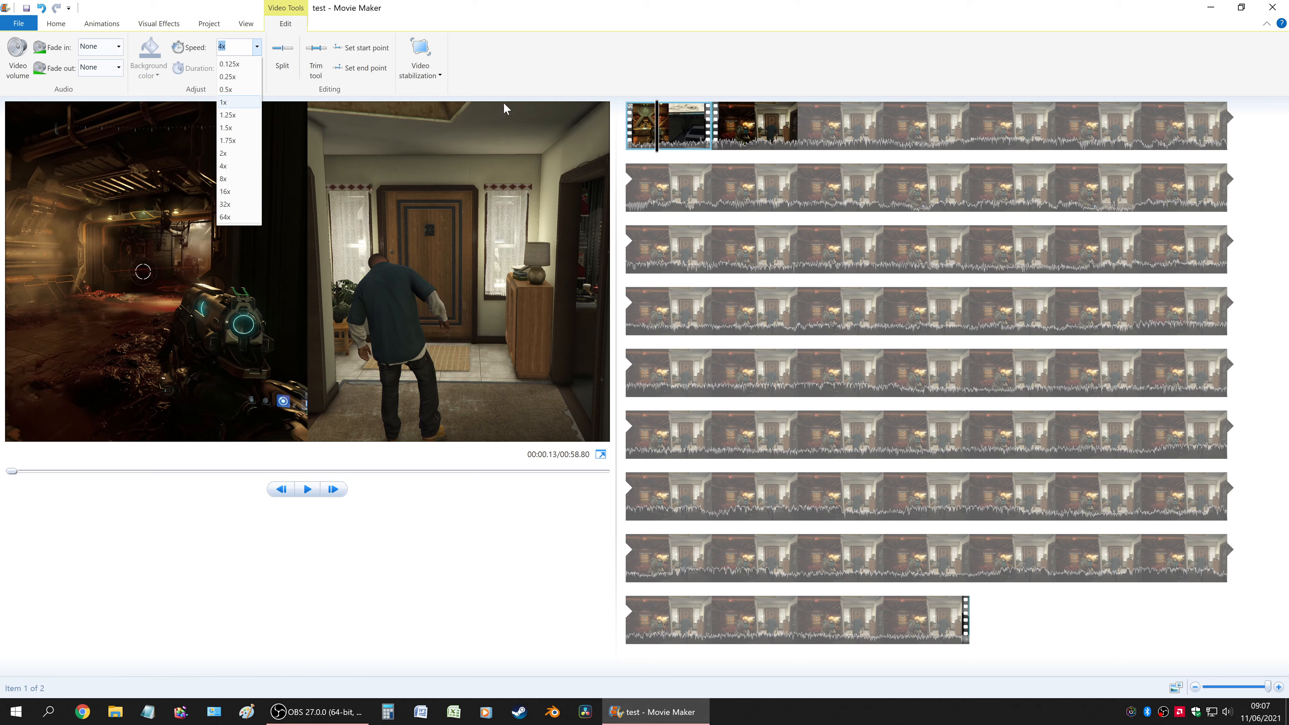
key("Return")
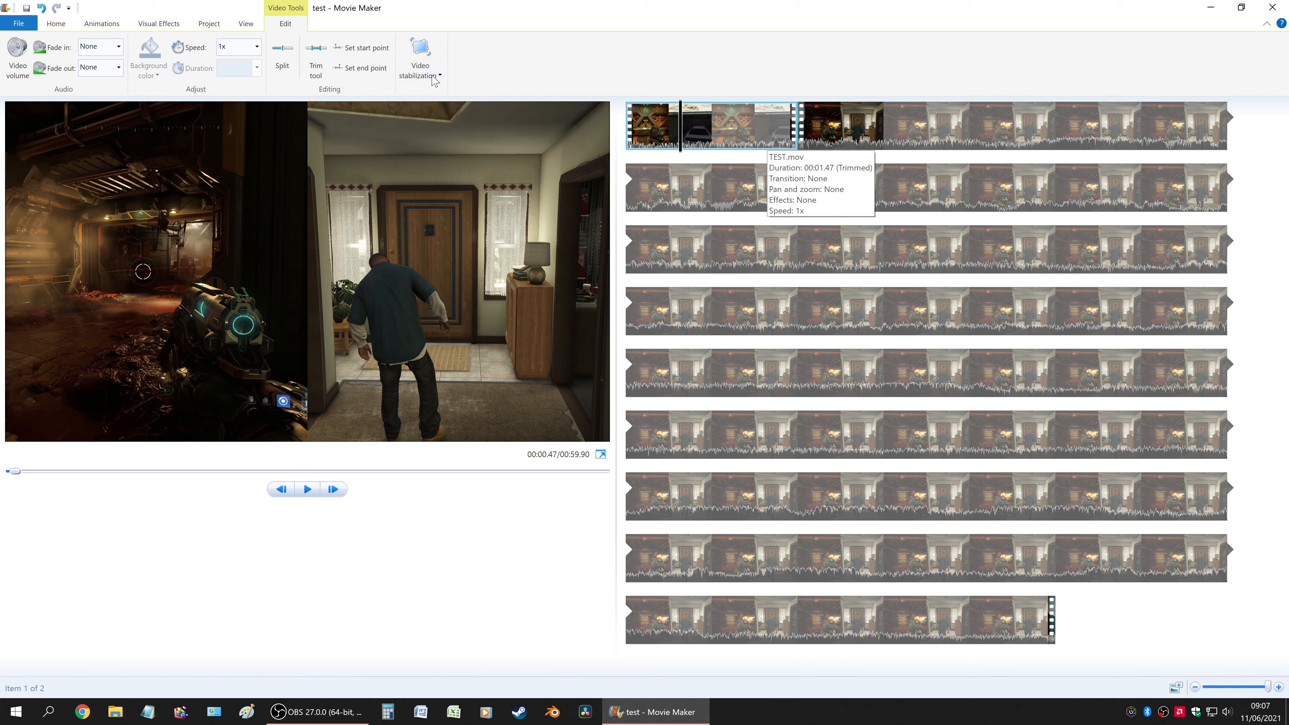
Step: Review the video stabilization choices for the first clip and the editing commands offered for the second clip
left_click(422, 60)
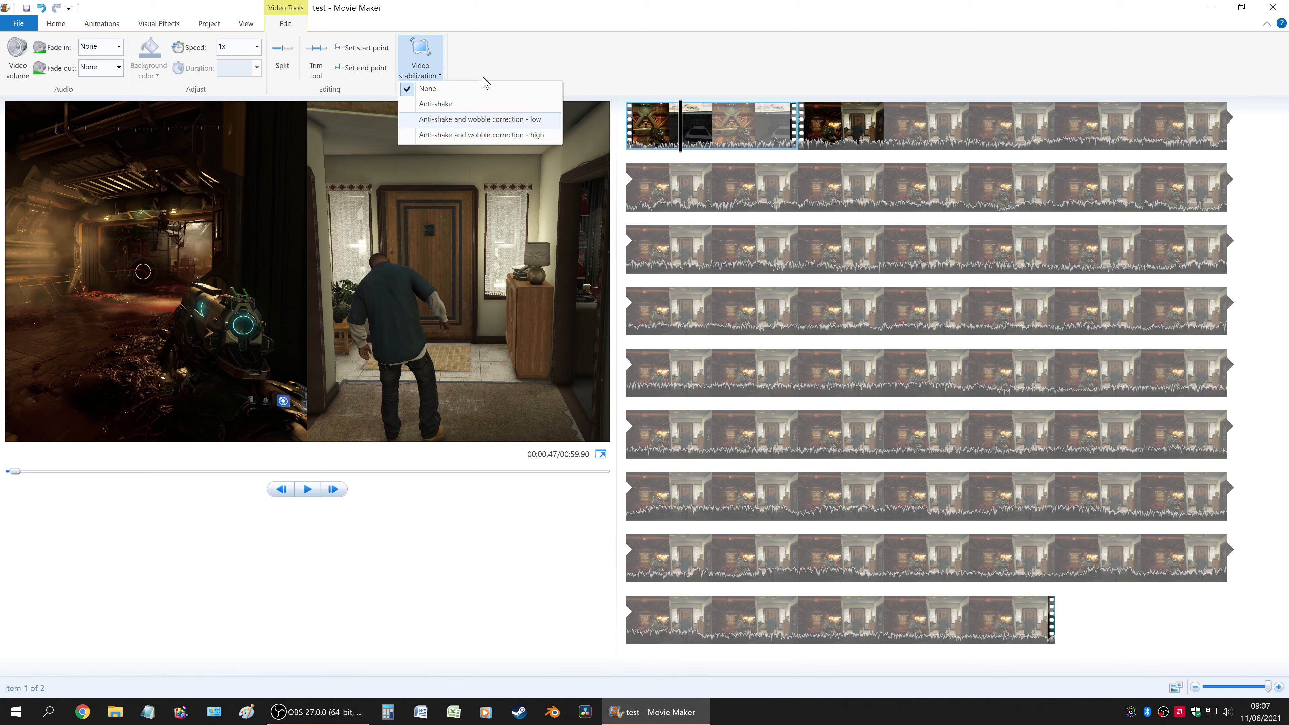
left_click(454, 73)
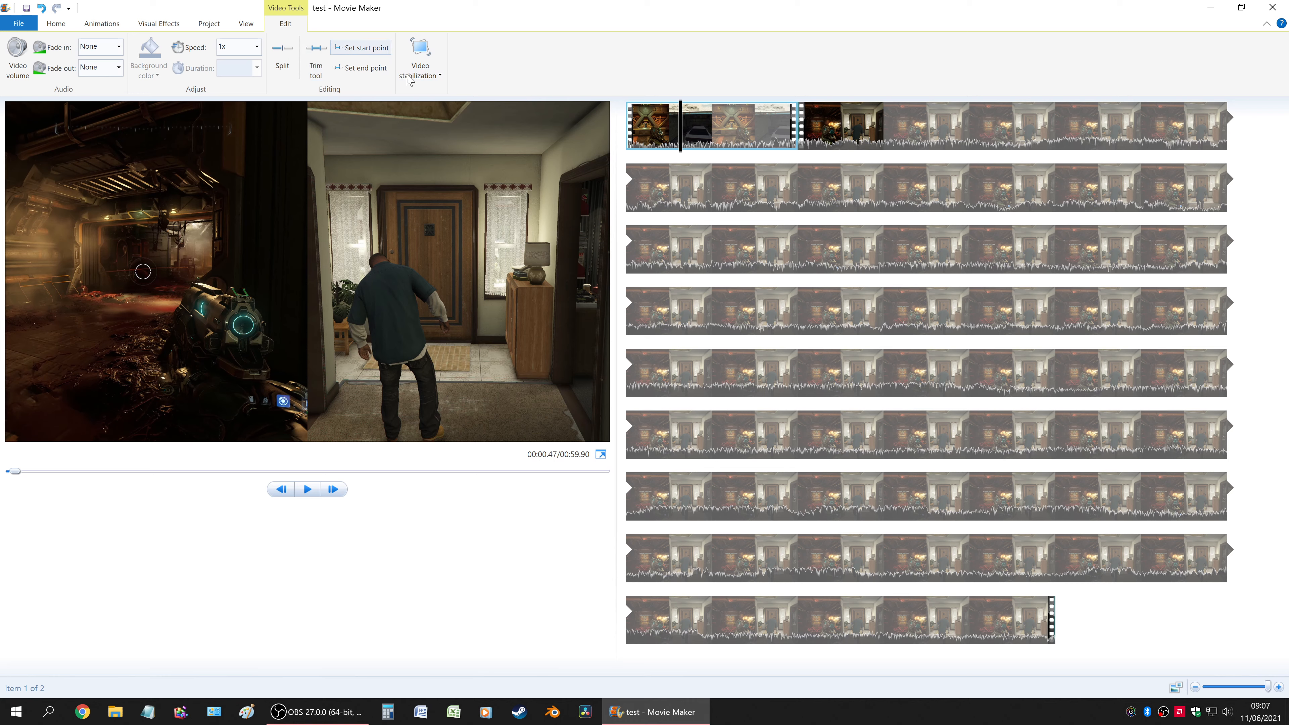
right_click(858, 131)
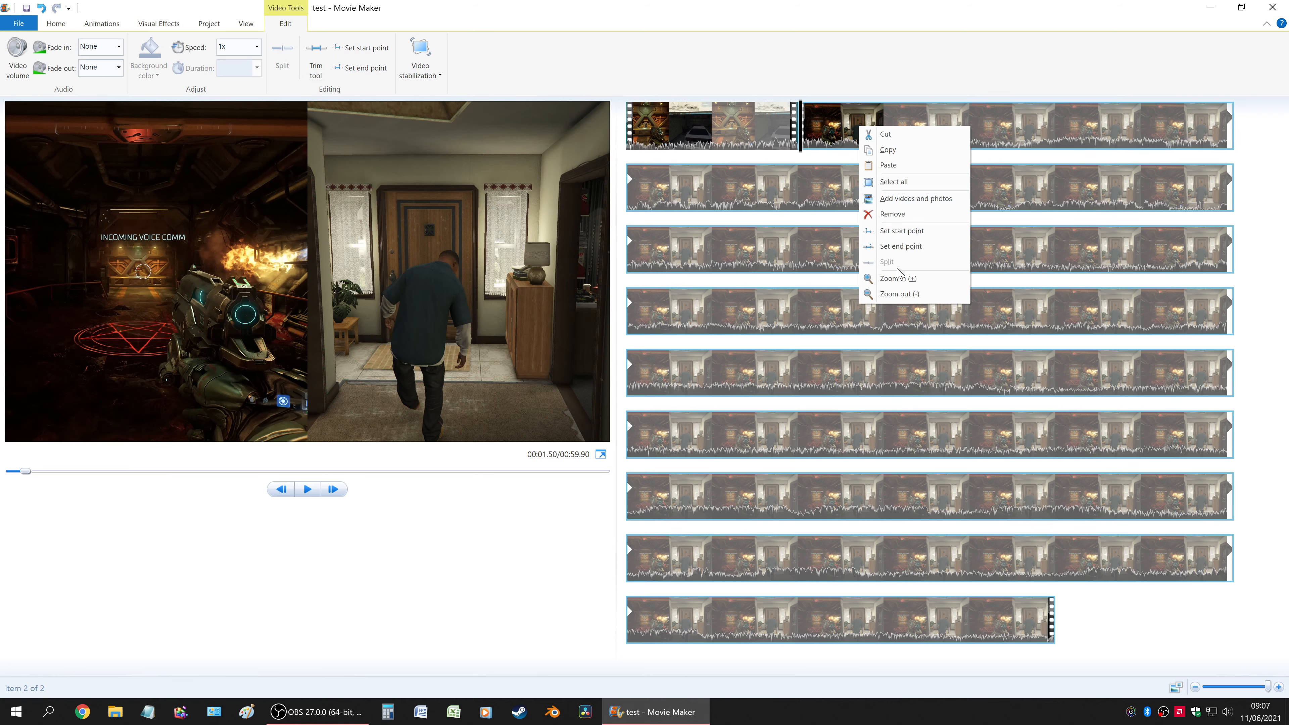
left_click(994, 134)
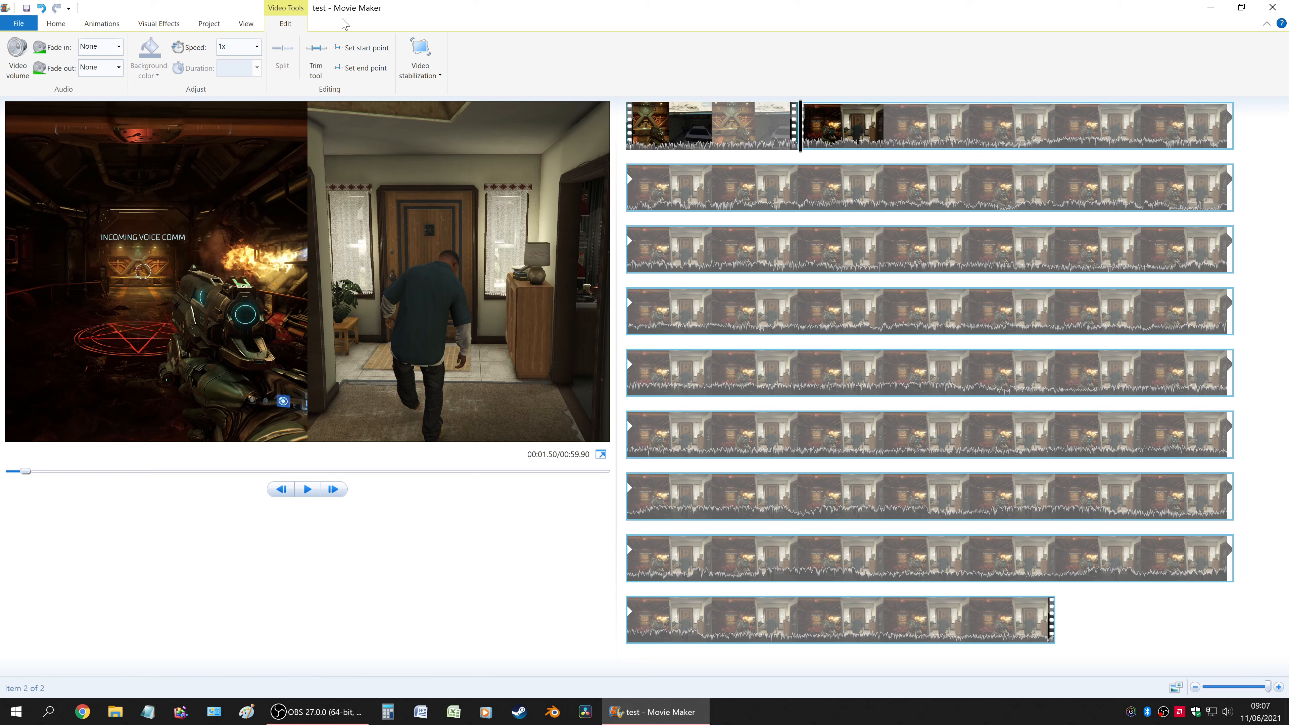
Step: Split the second clip at the 15.70 s mark
left_click(55, 23)
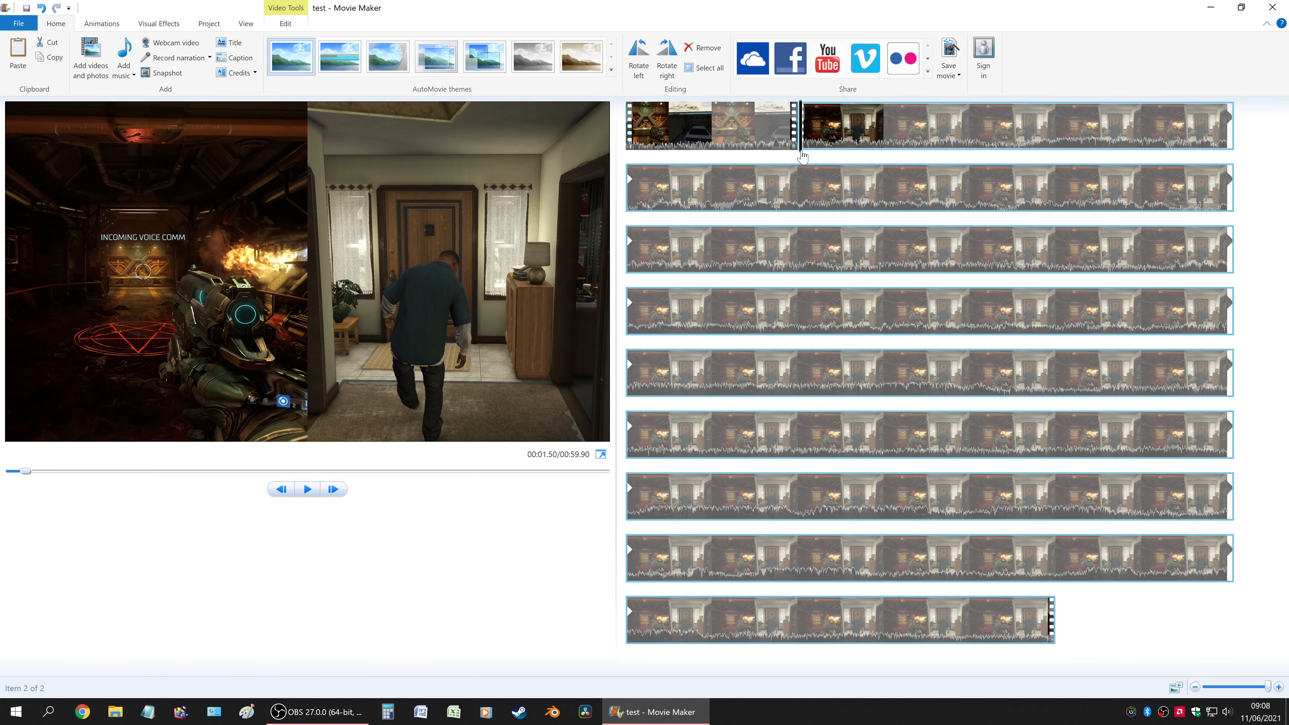
left_click(828, 249)
left_click(829, 254)
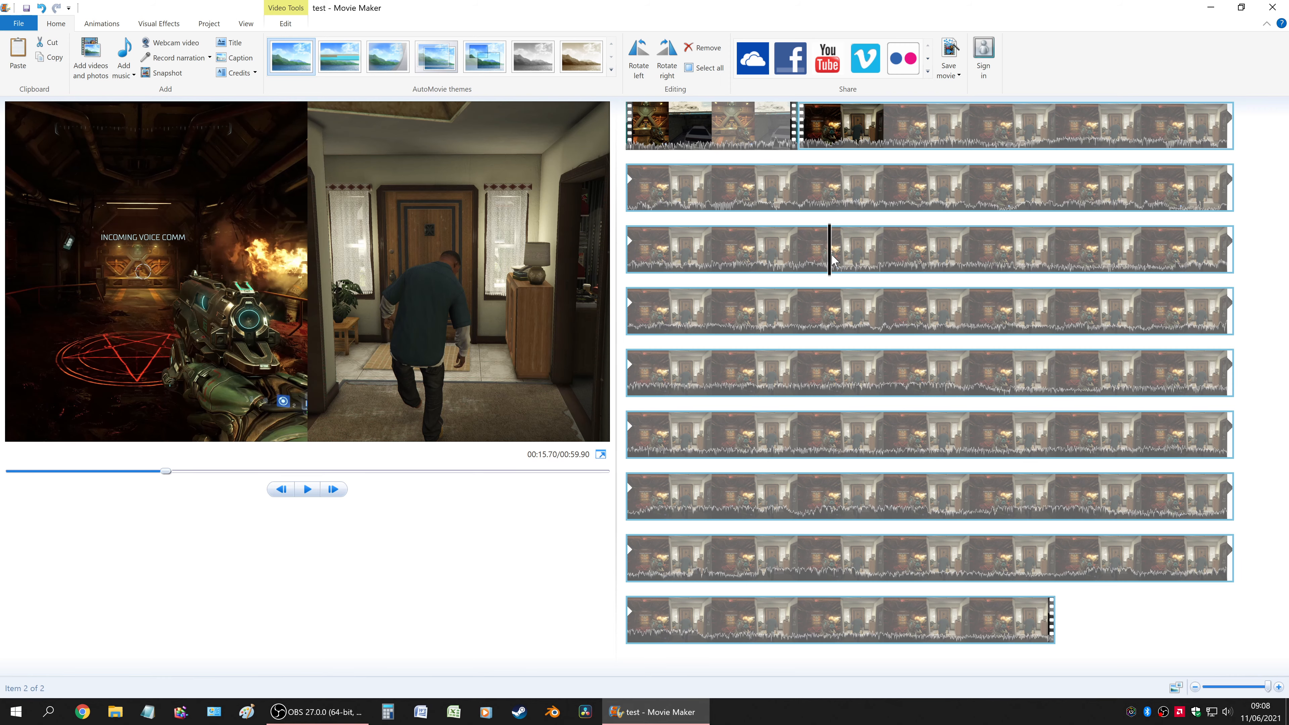
right_click(831, 256)
left_click(858, 388)
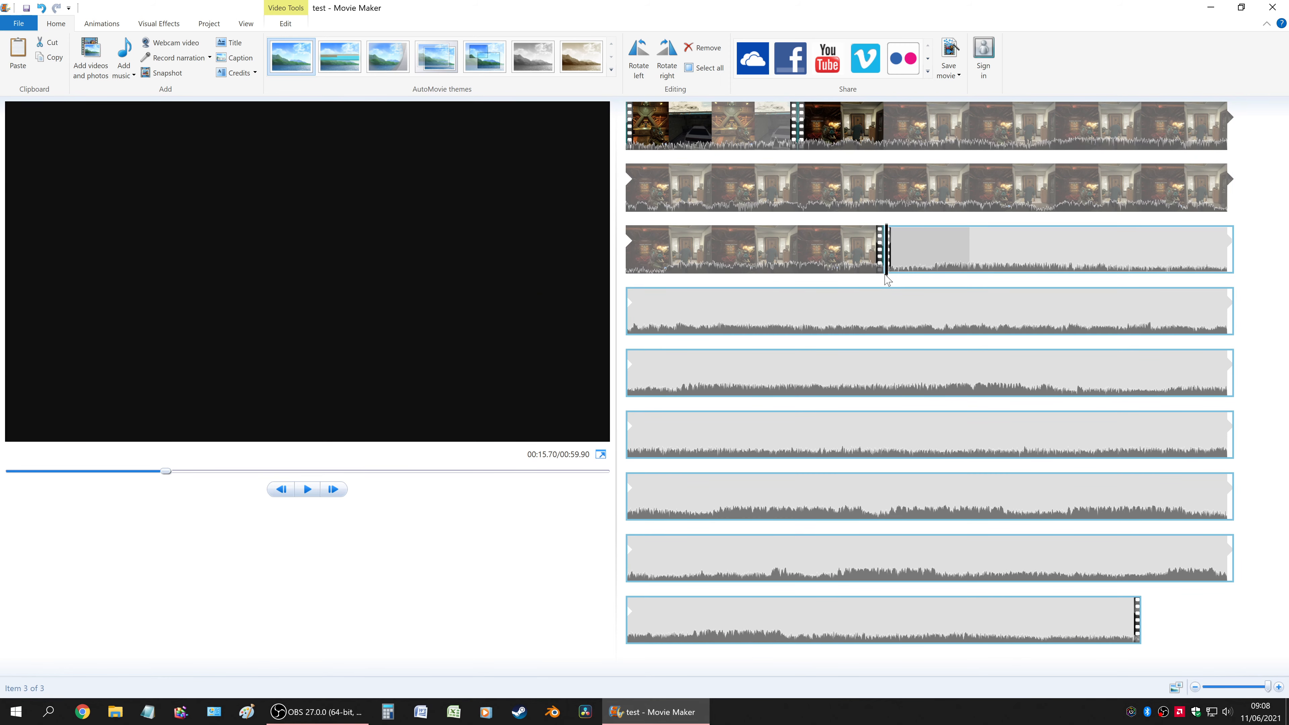
Step: Set the end point of the last clip at 15.70 s, then undo the edits back to the first clip's 8x speed
right_click(887, 278)
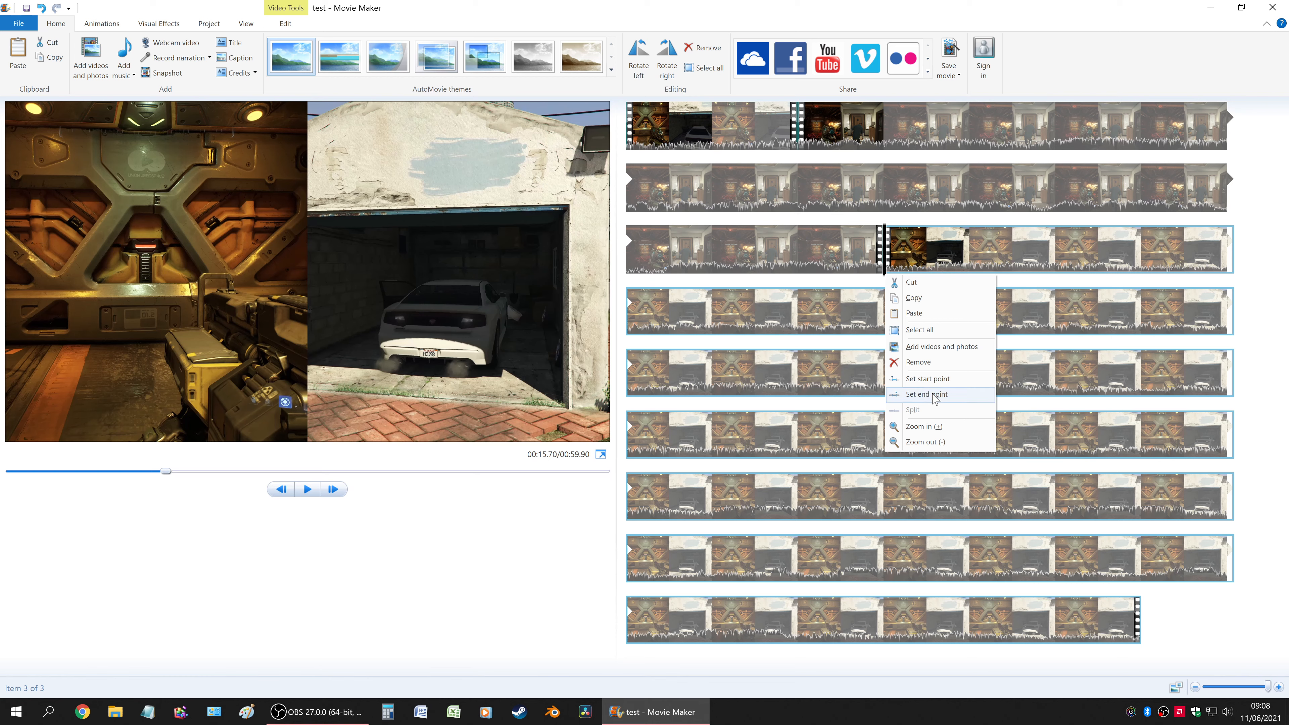
left_click(935, 395)
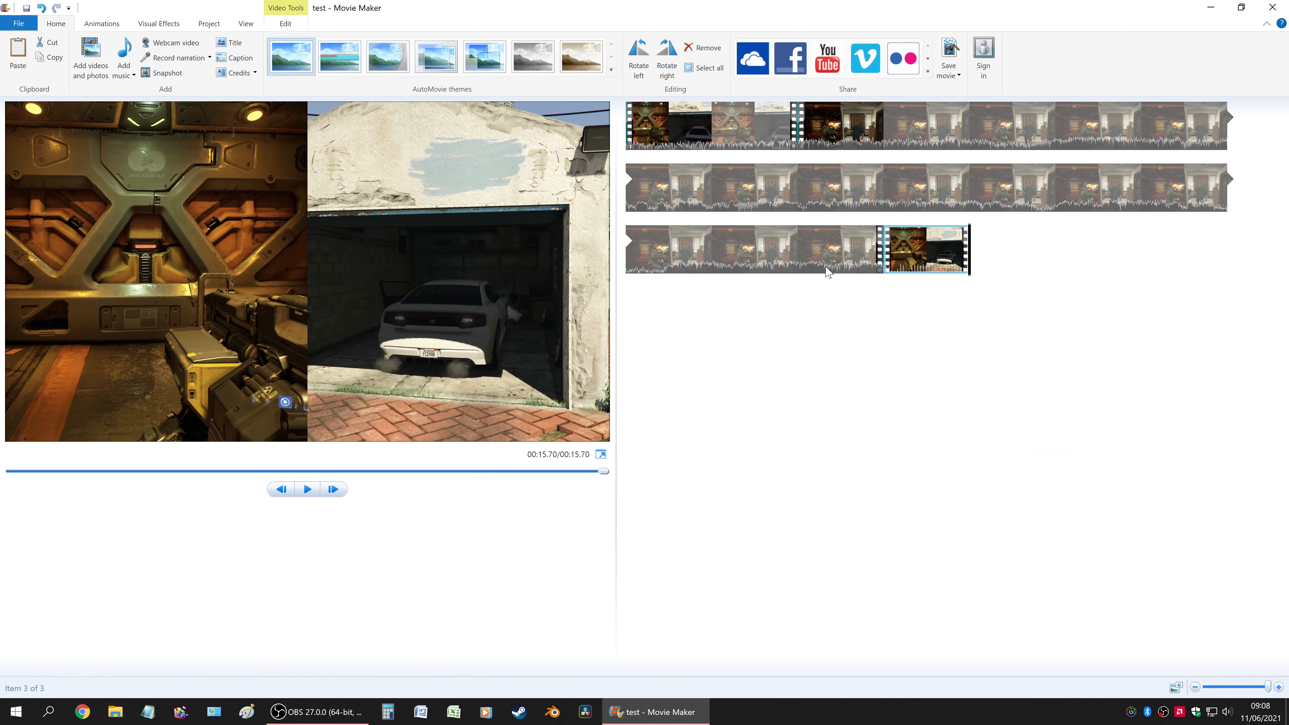
left_click(42, 8)
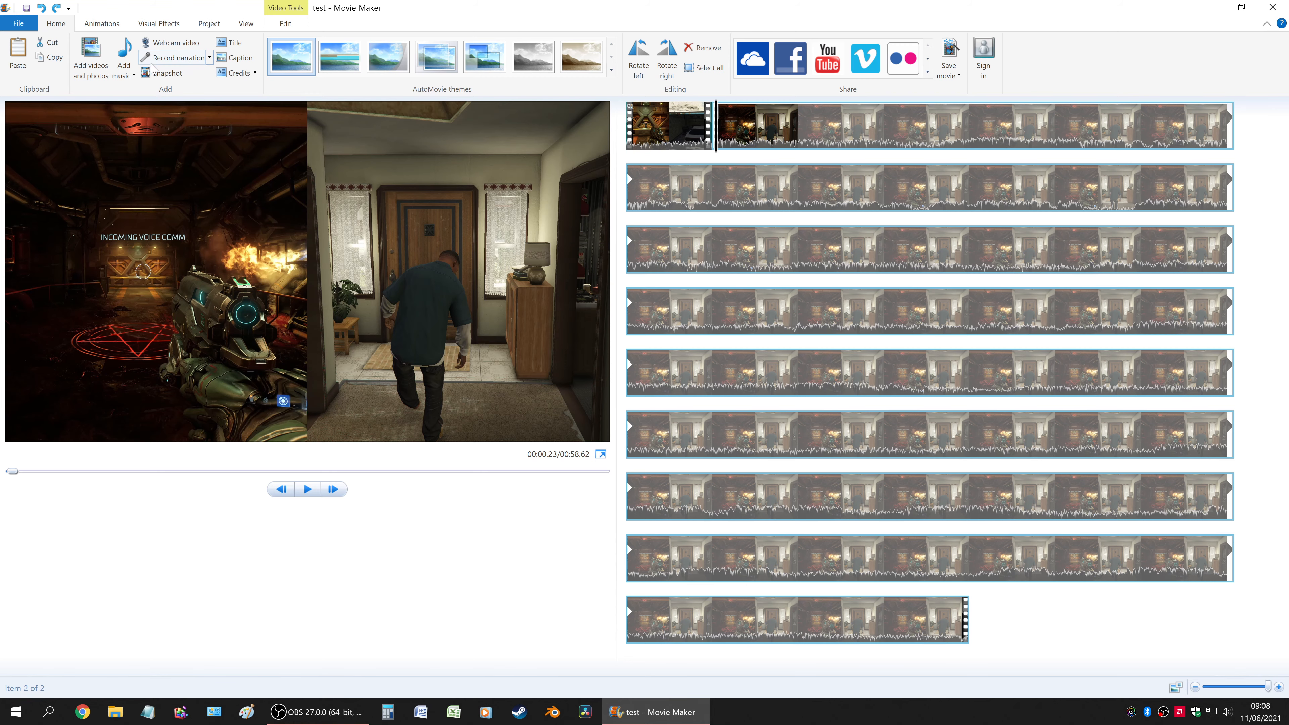
Step: Add the video "test 2" from the Videos folder to the project, then delete it from the storyboard
left_click(95, 66)
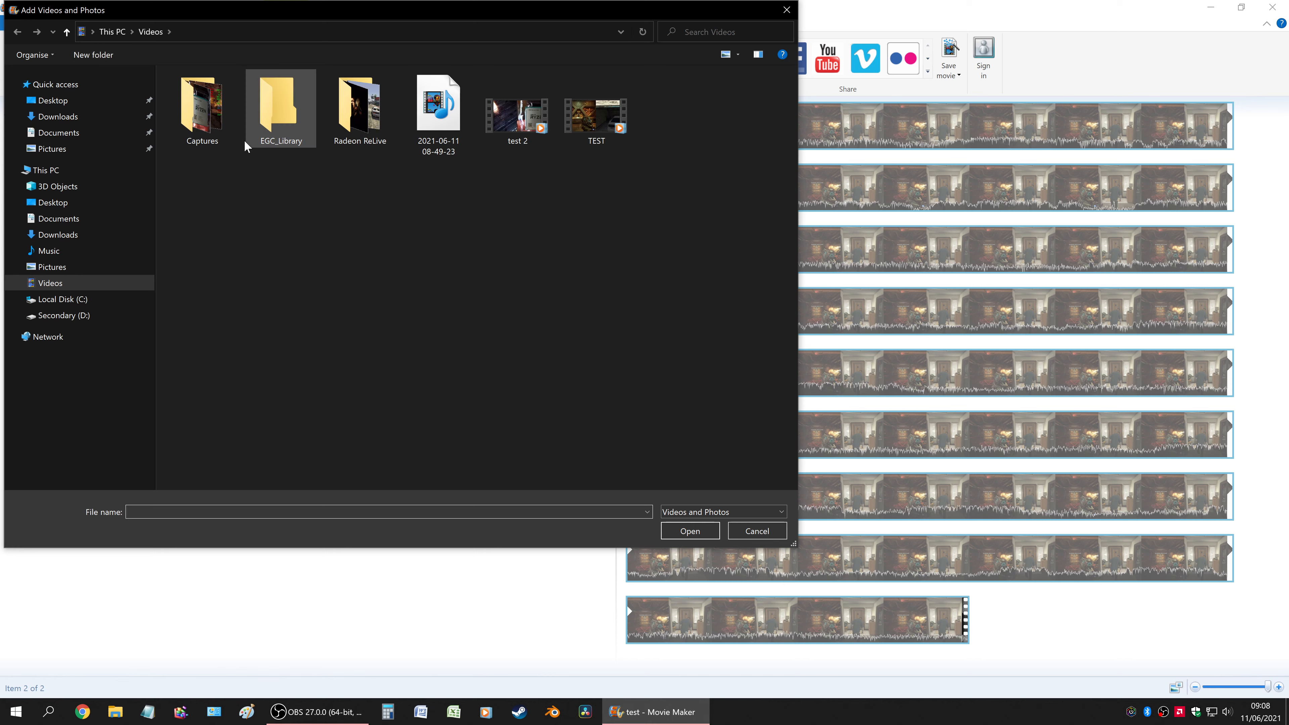
left_click(508, 122)
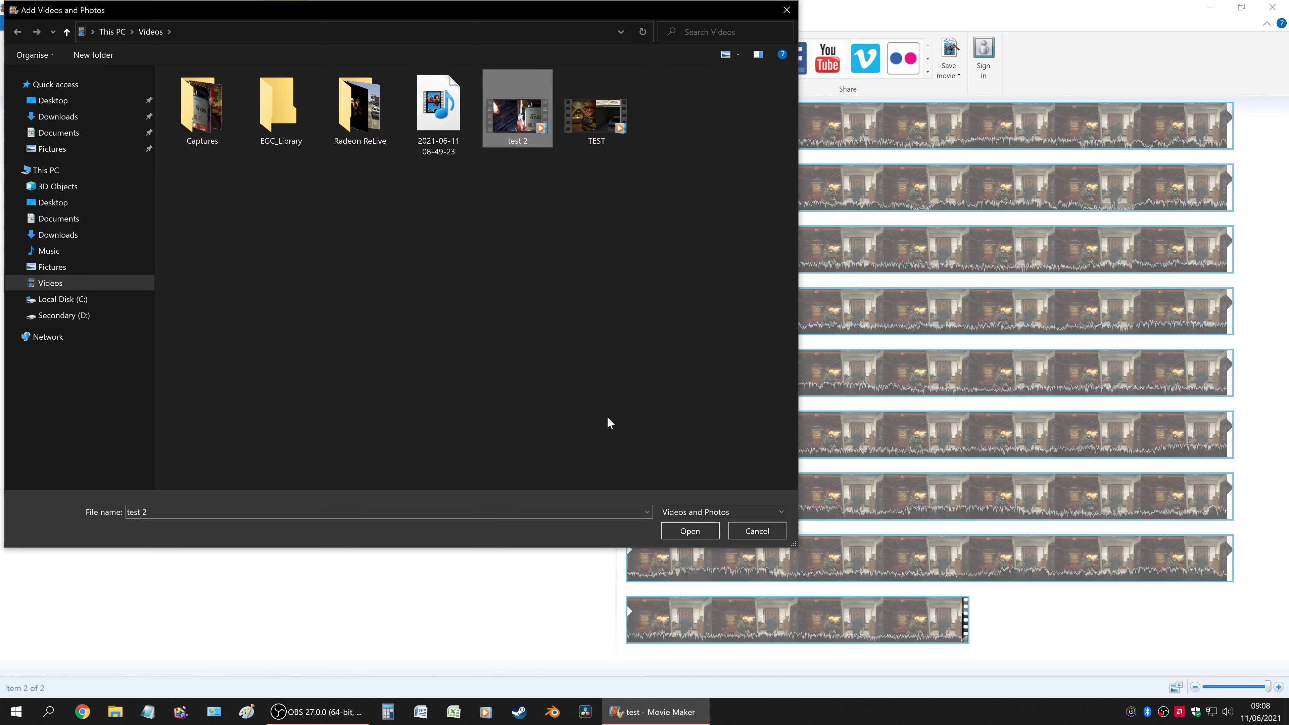
left_click(695, 531)
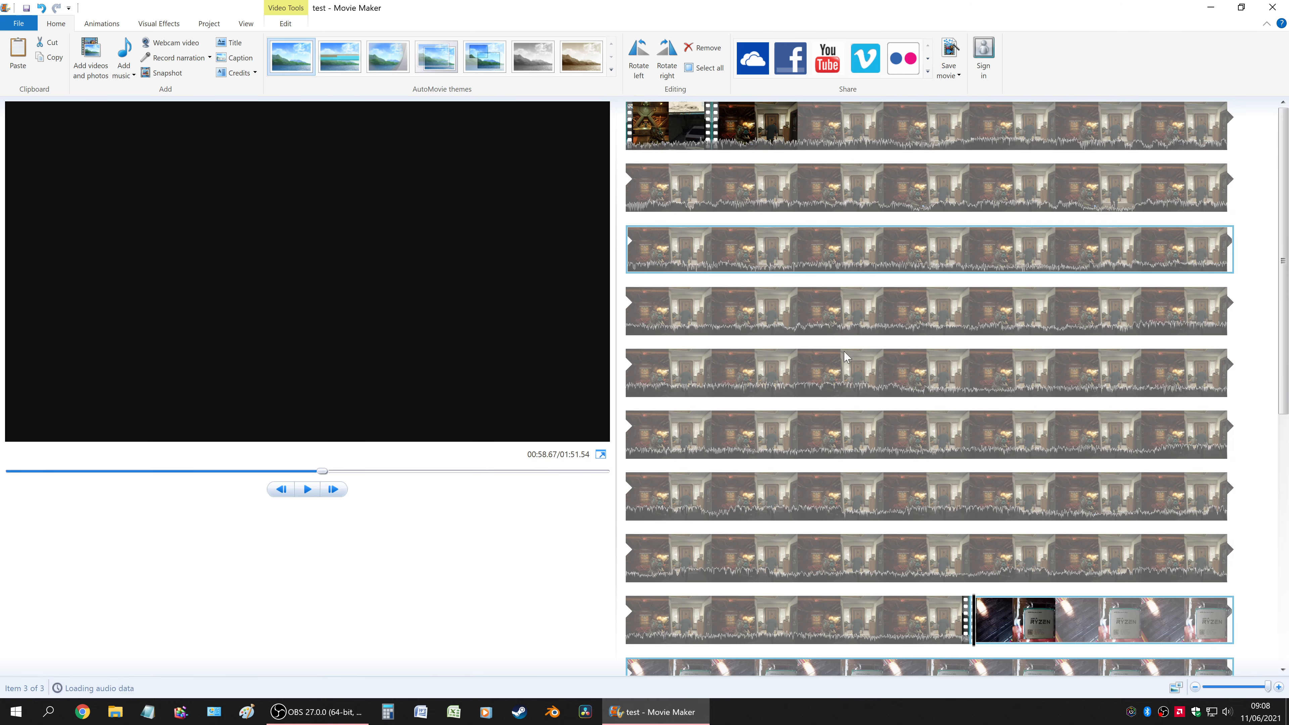
scroll(1041, 518, "down", 5)
scroll(1040, 517, "down", 3)
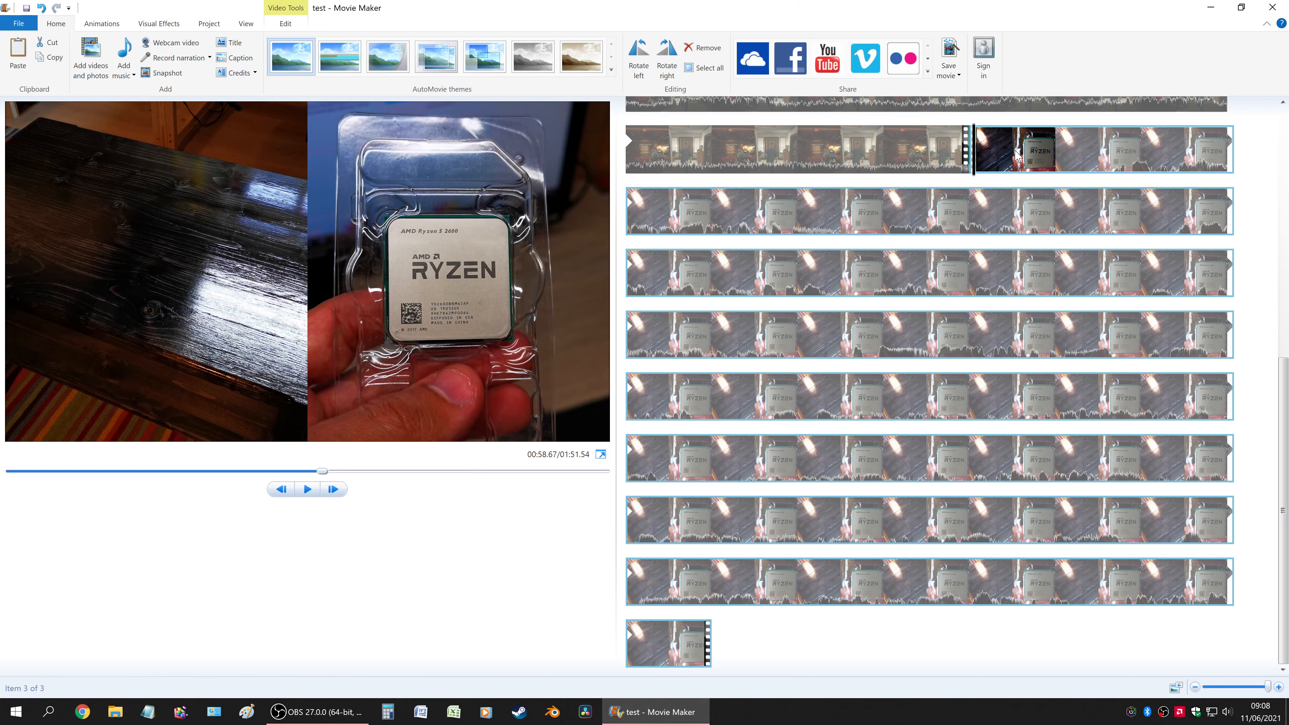
key("Delete")
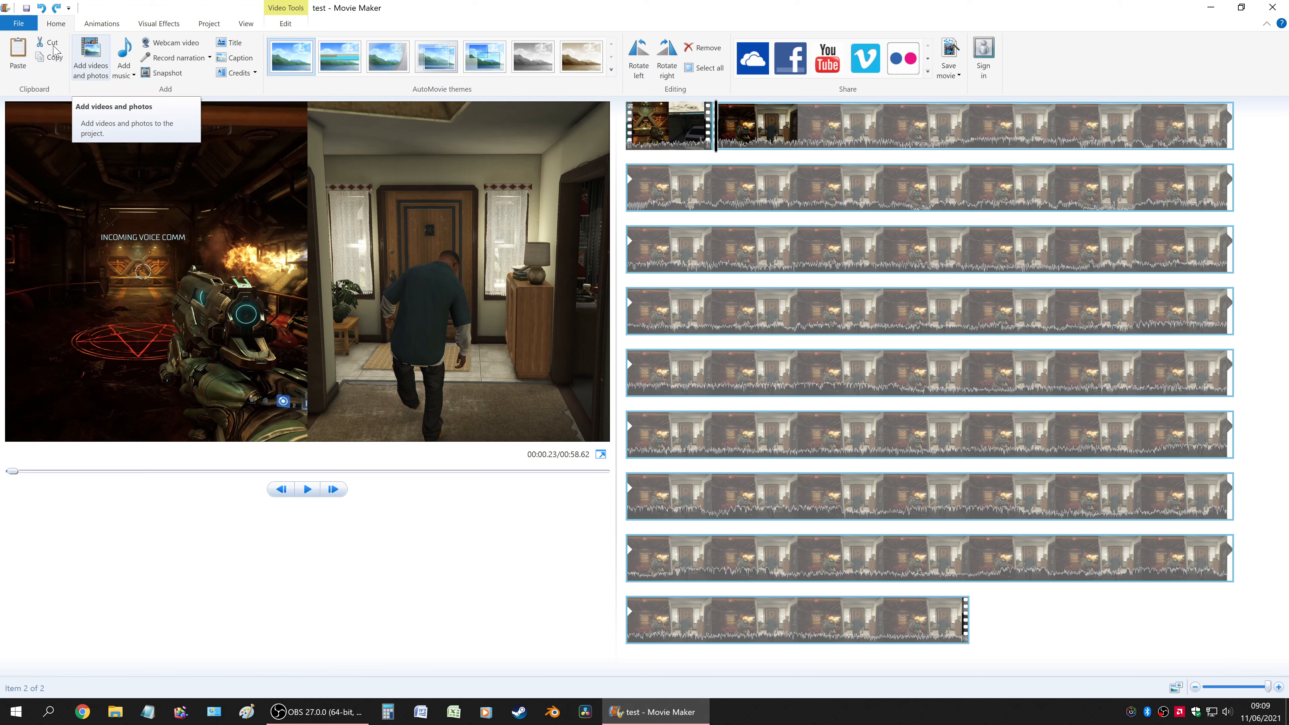
Step: Add the "Wonder" track from the No Copyright Music folder on drive D: as the project's music
left_click(126, 54)
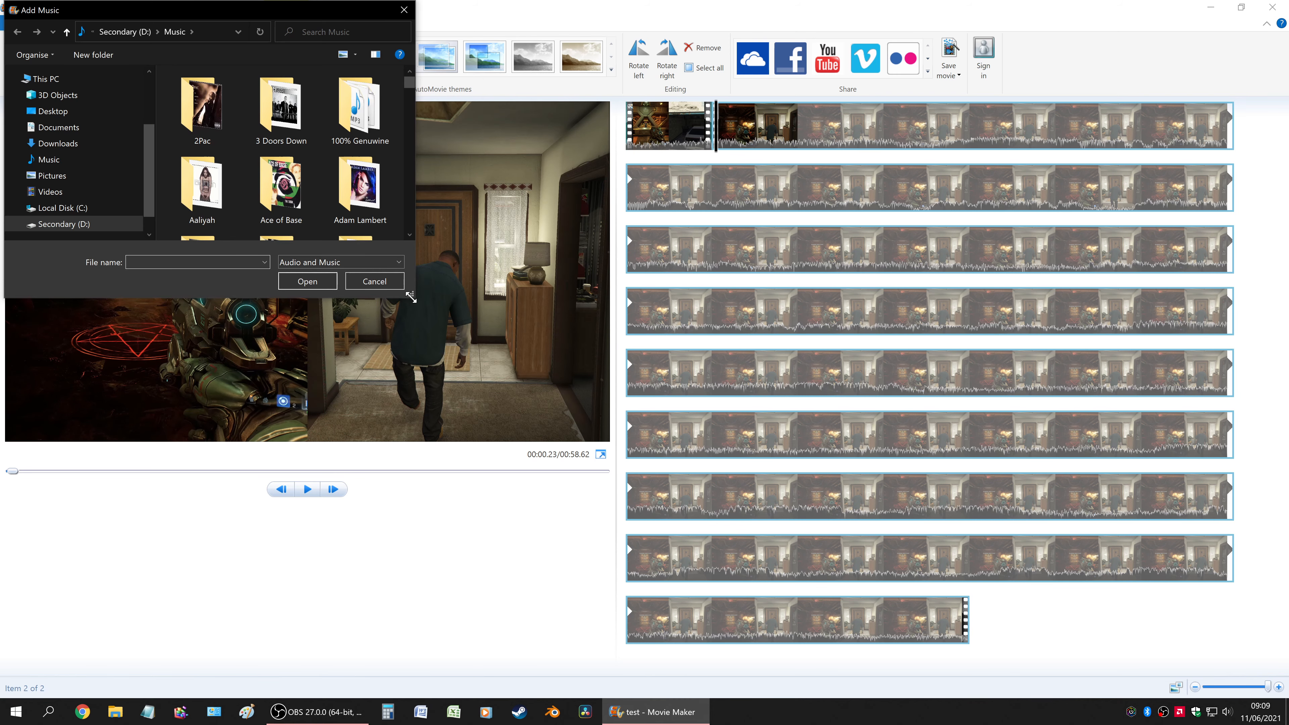
left_click_drag(411, 298, 548, 417)
left_click_drag(729, 513, 843, 583)
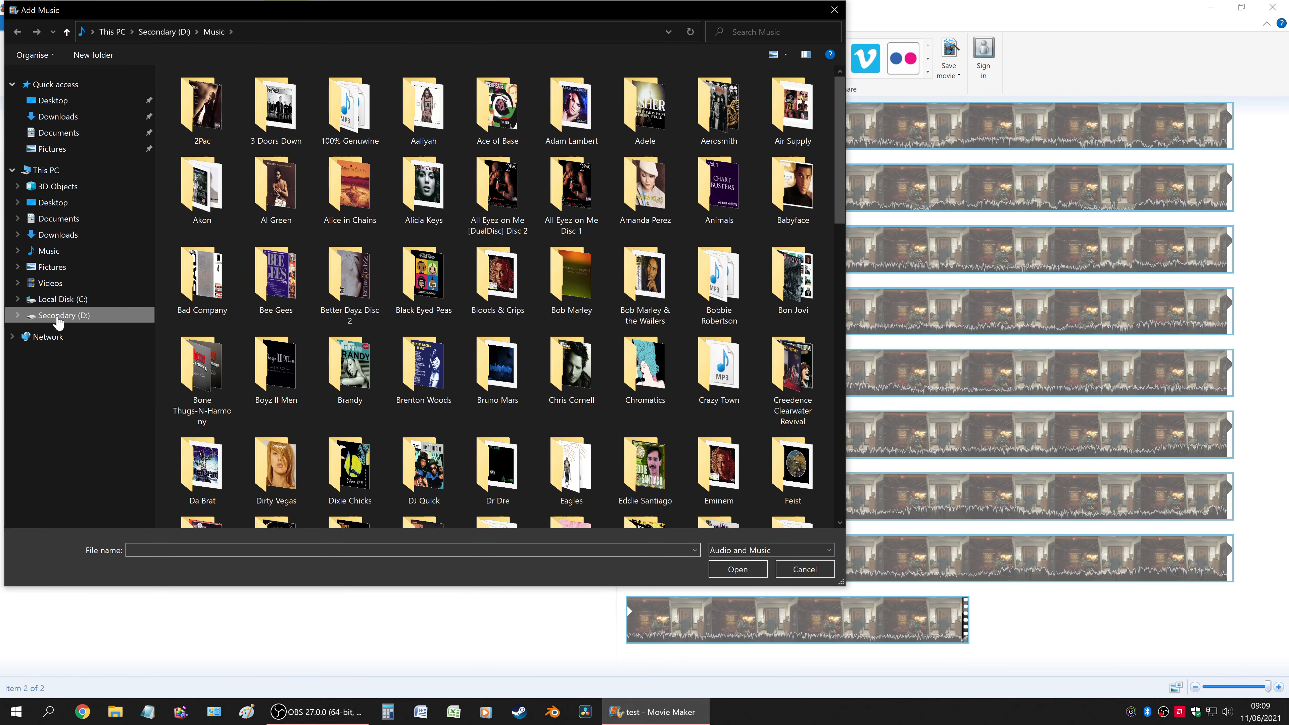
left_click(91, 315)
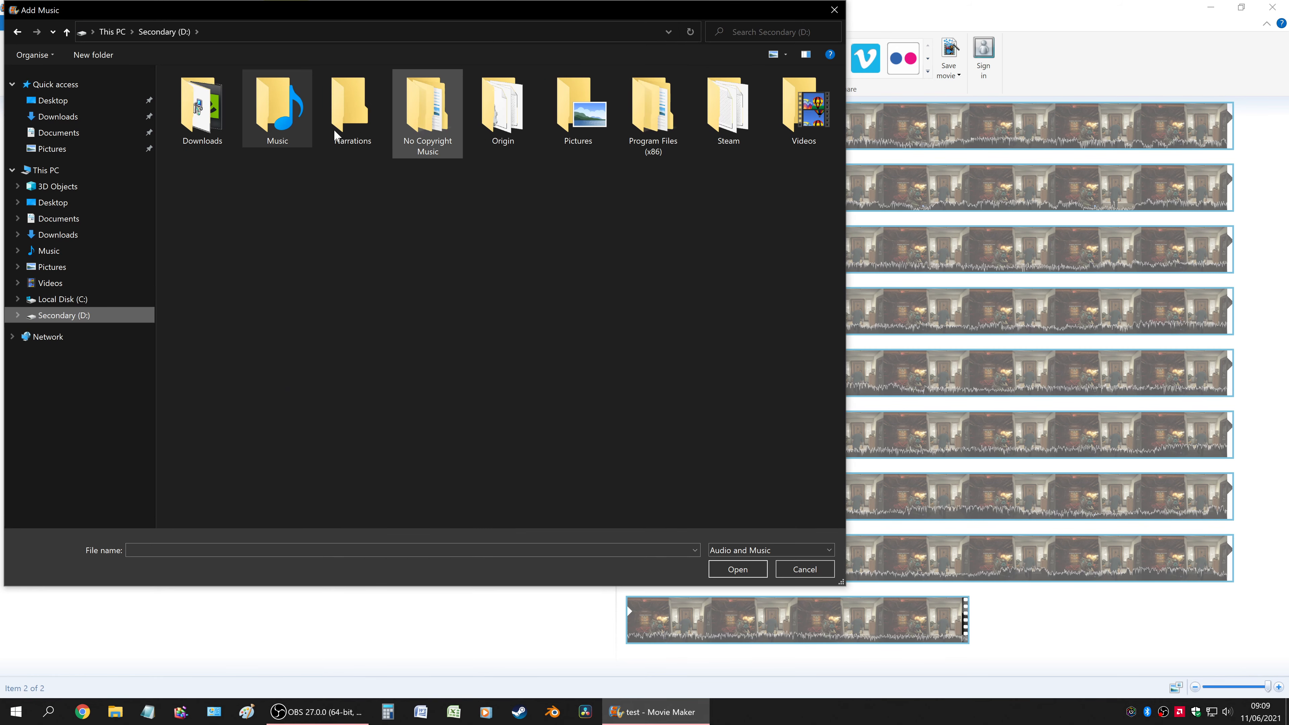
double_click(427, 109)
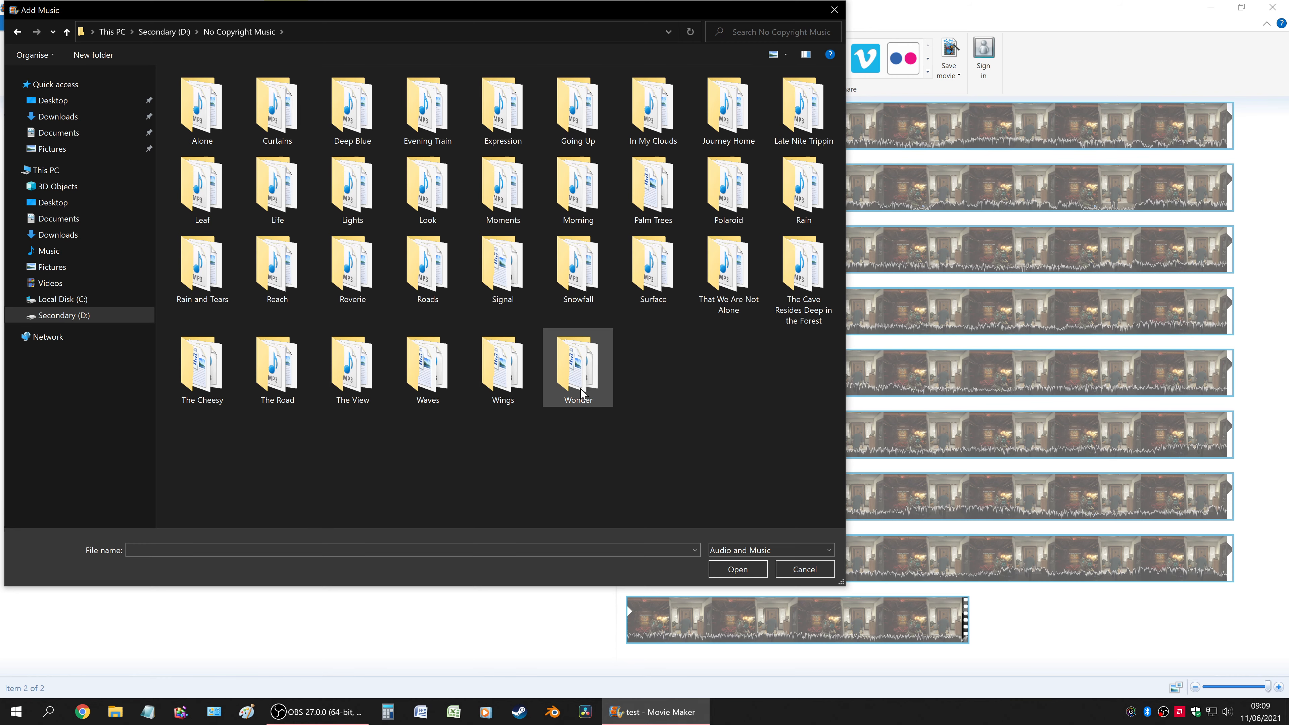
double_click(578, 366)
left_click(238, 99)
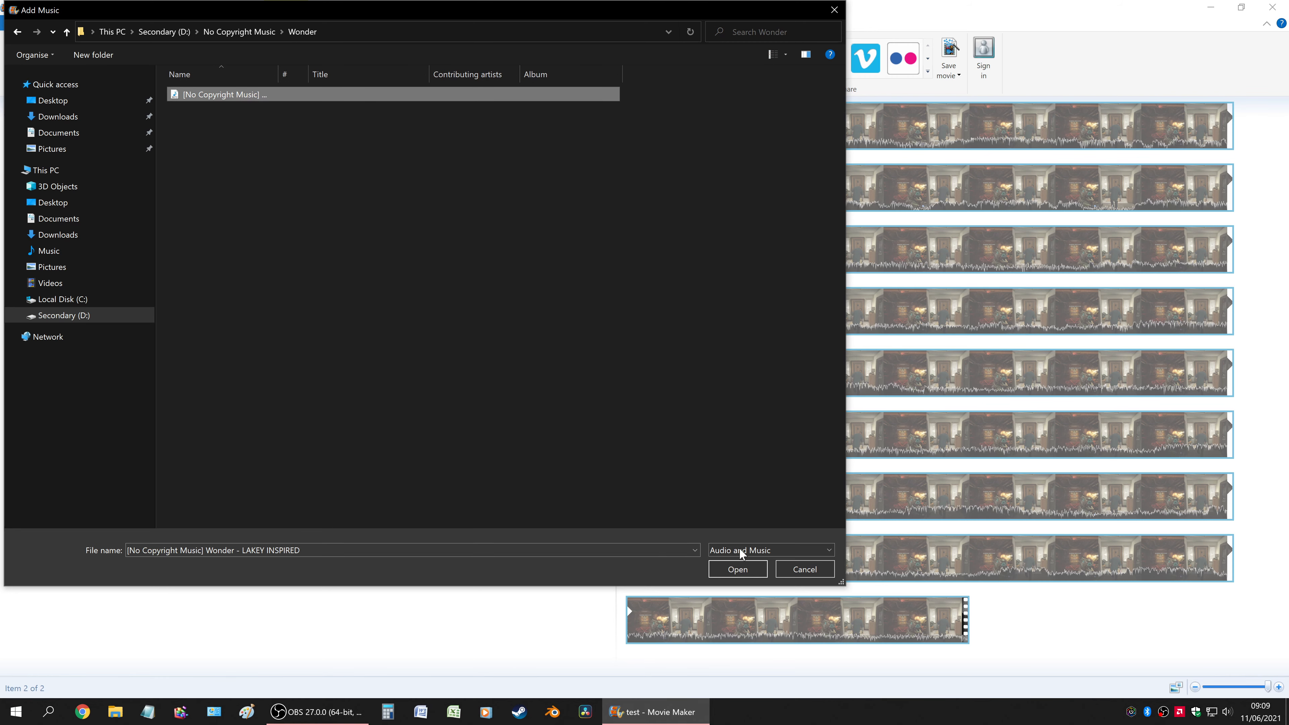
left_click(738, 568)
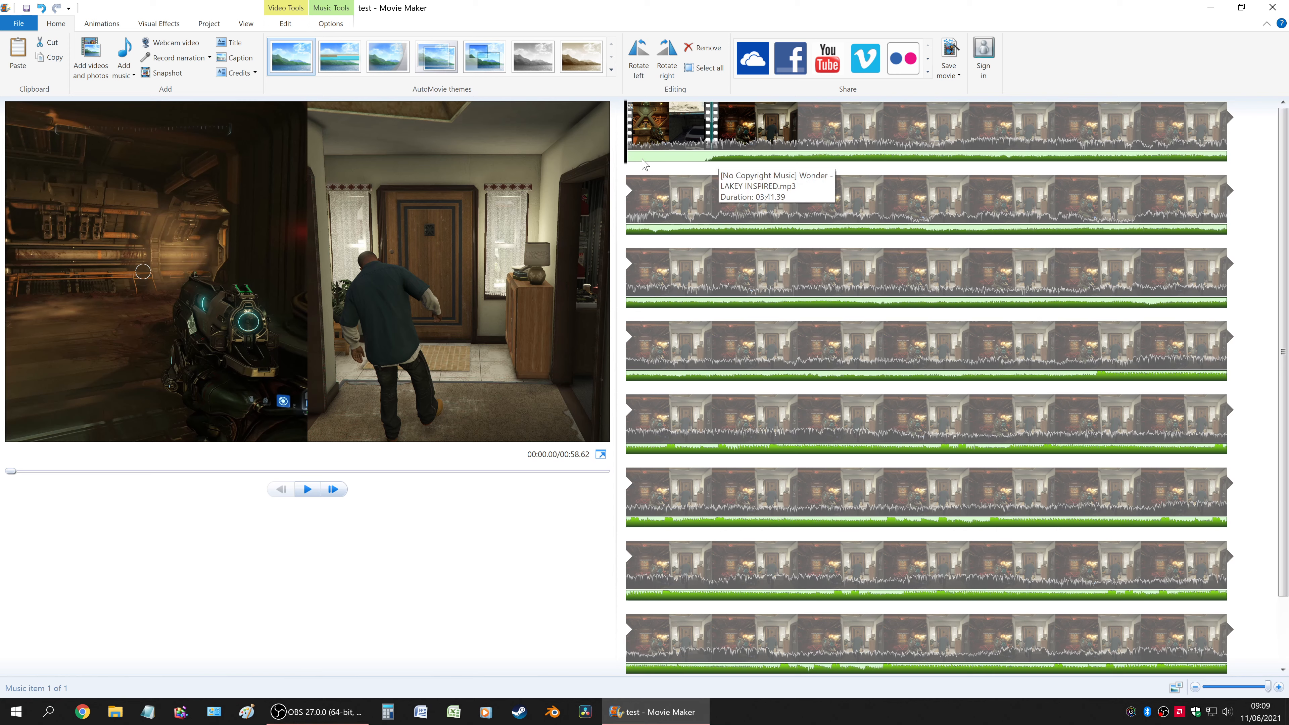
Step: Select the music track and split it at 0.17 s, near the end of the first clip
left_click(682, 132)
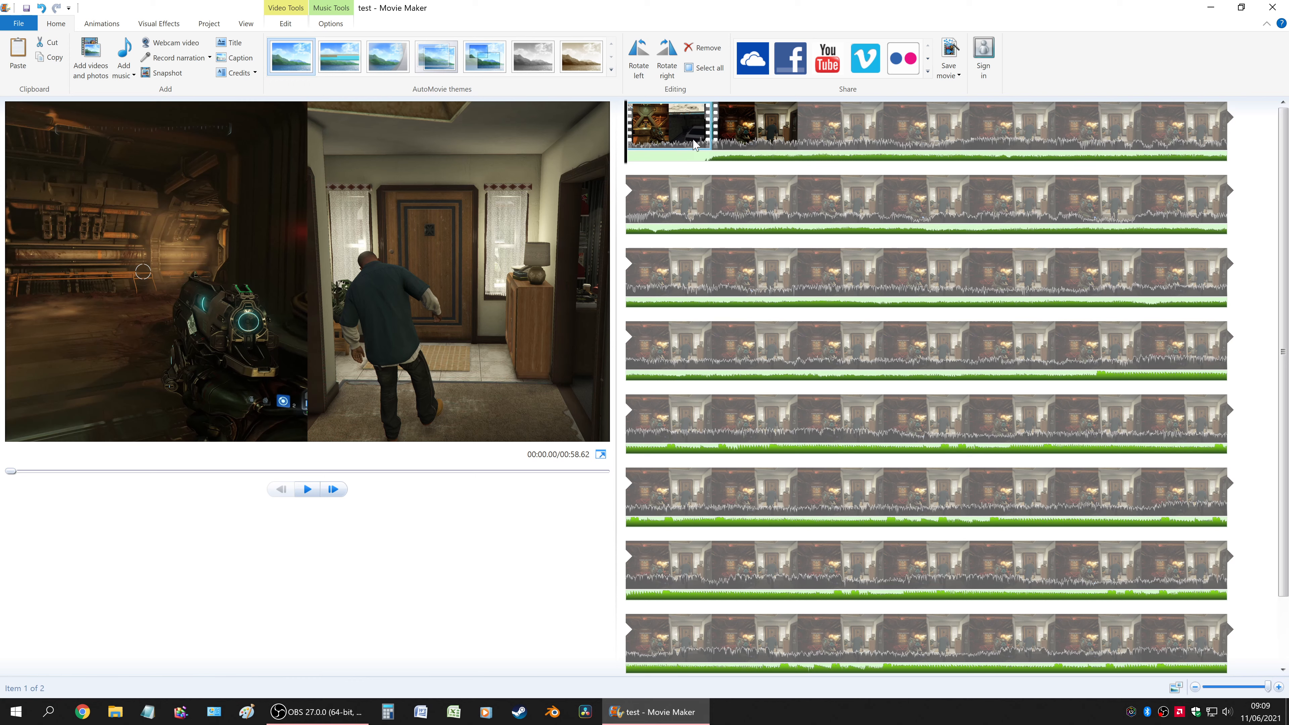
left_click(695, 160)
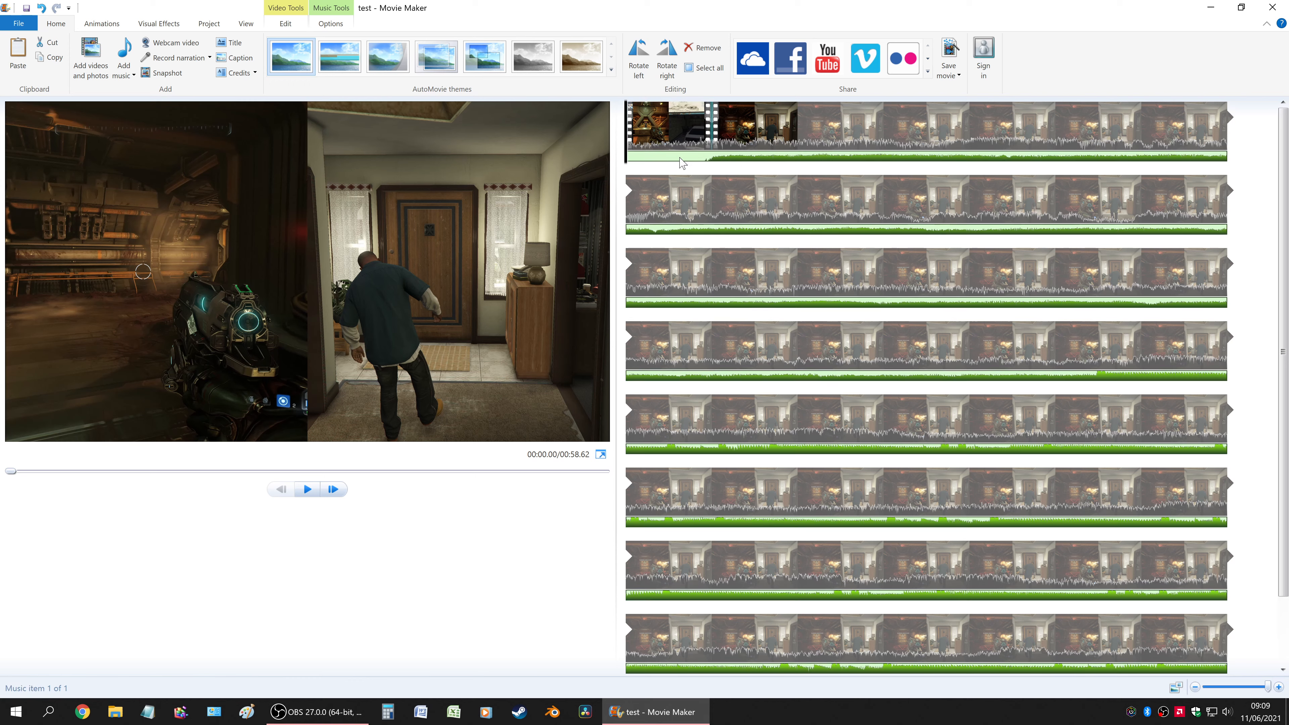
left_click_drag(629, 166, 705, 170)
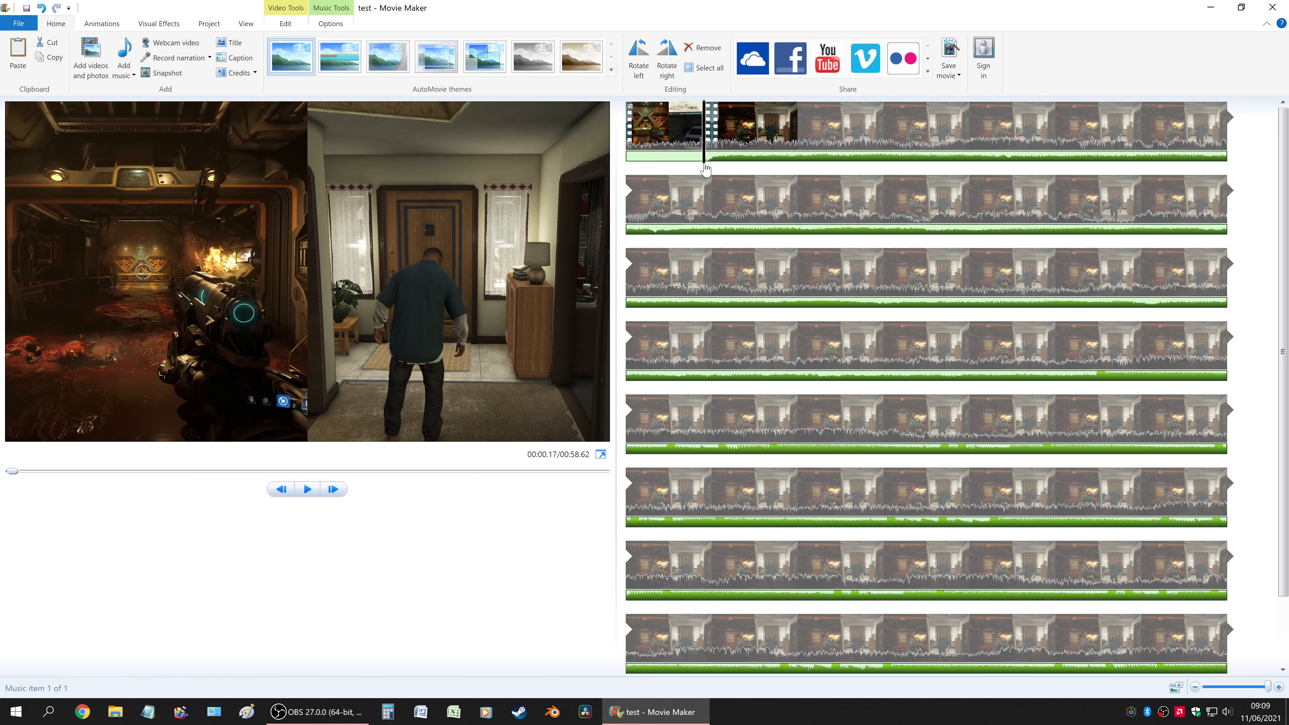
right_click(705, 168)
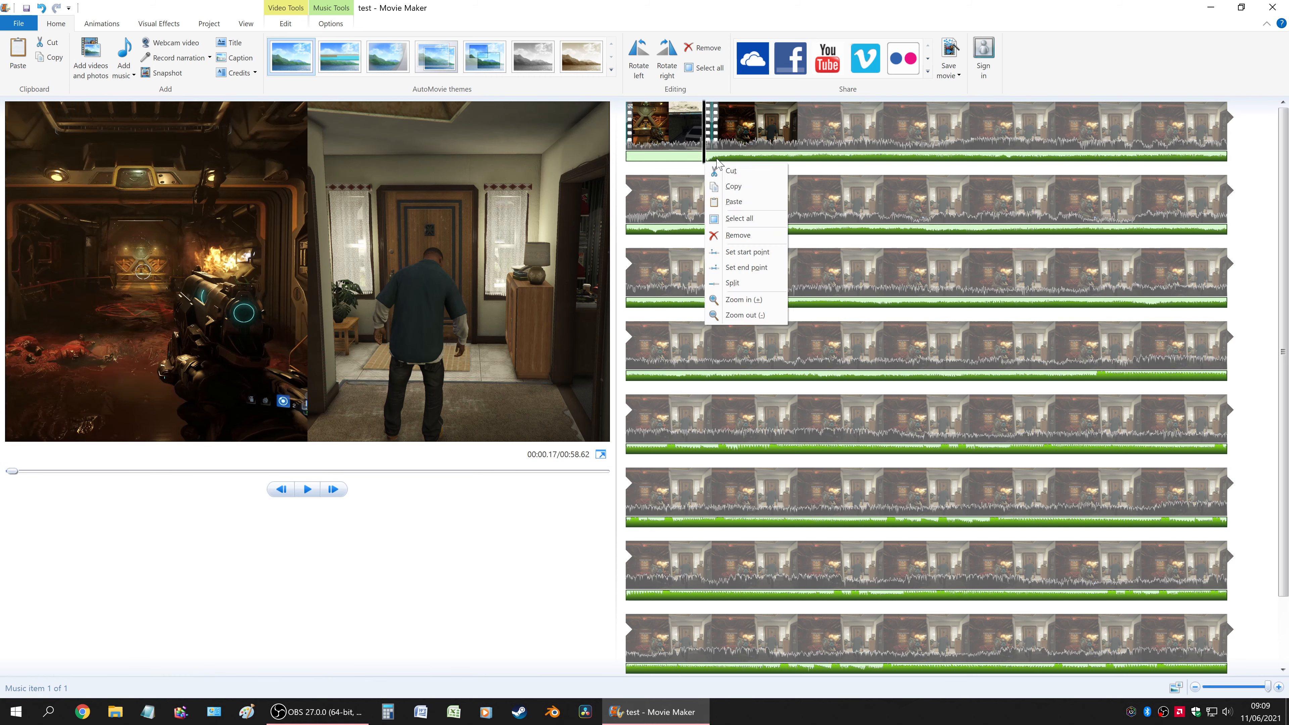
left_click(732, 283)
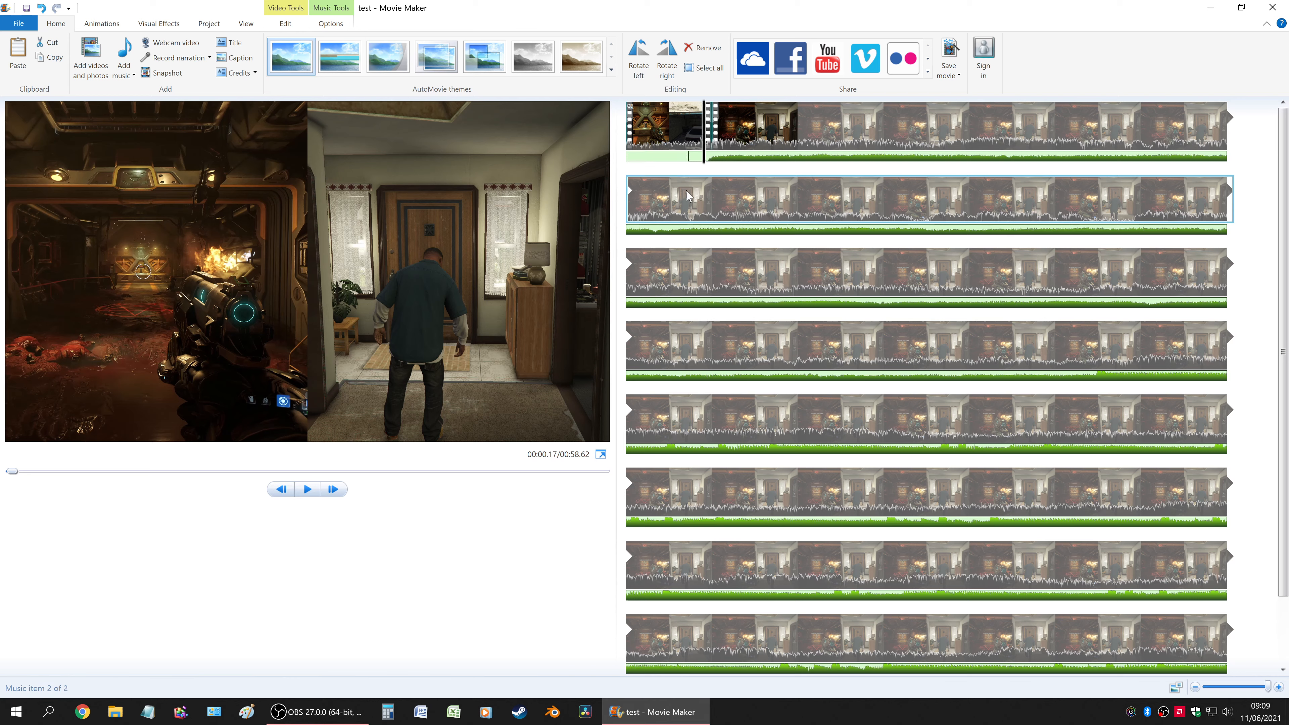
Step: Delete the short first music segment and move the remaining music so it starts at 0.20 s, near the second clip's beginning
left_click(679, 157)
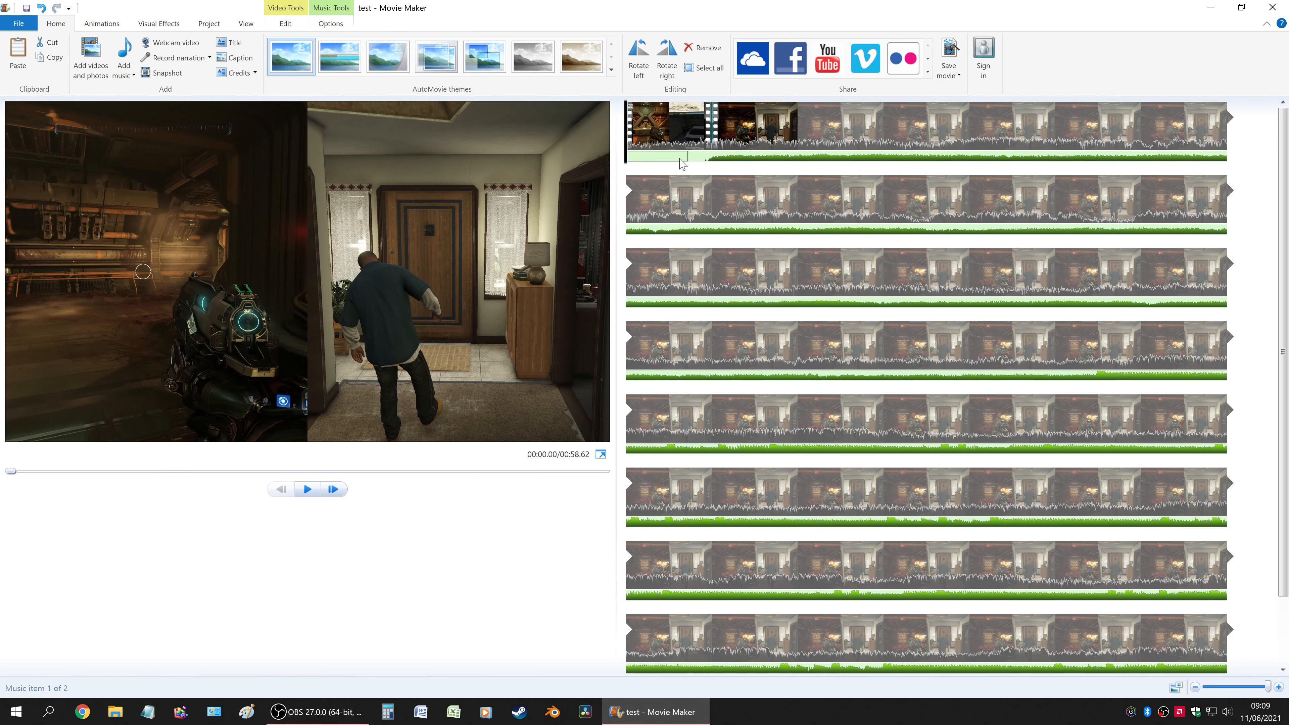
key("Delete")
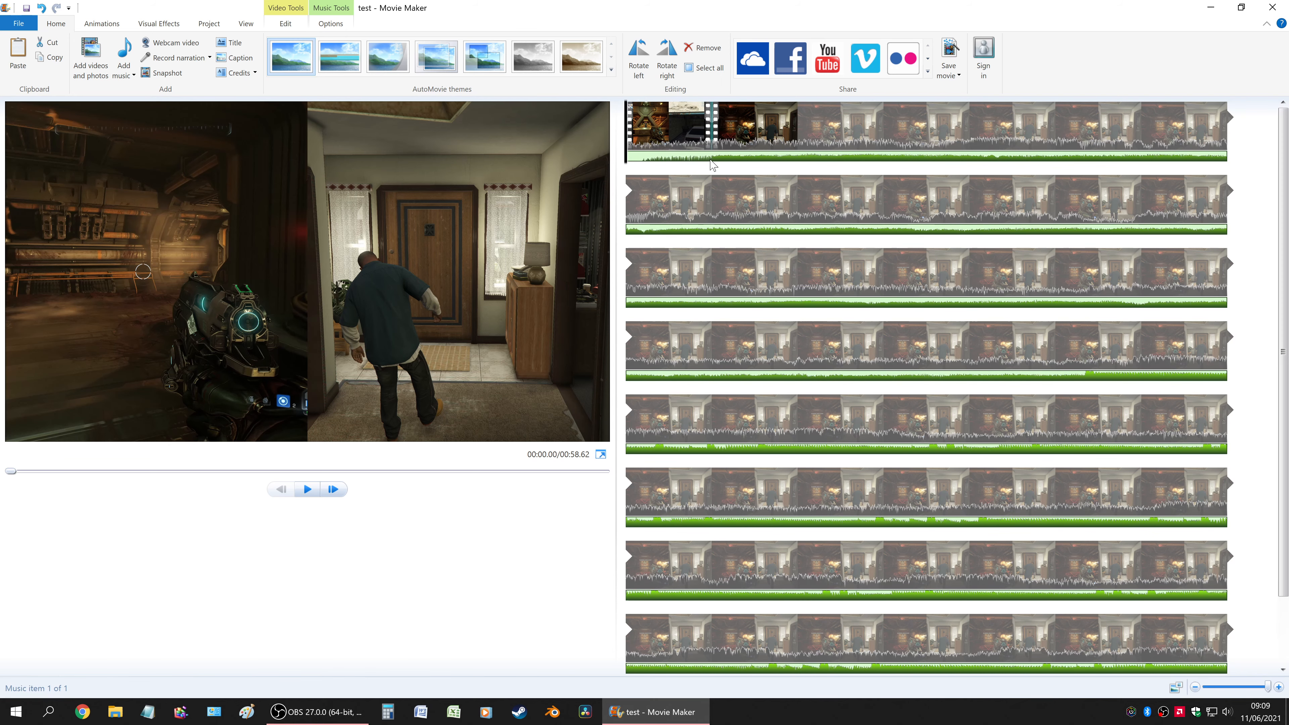
left_click(718, 164)
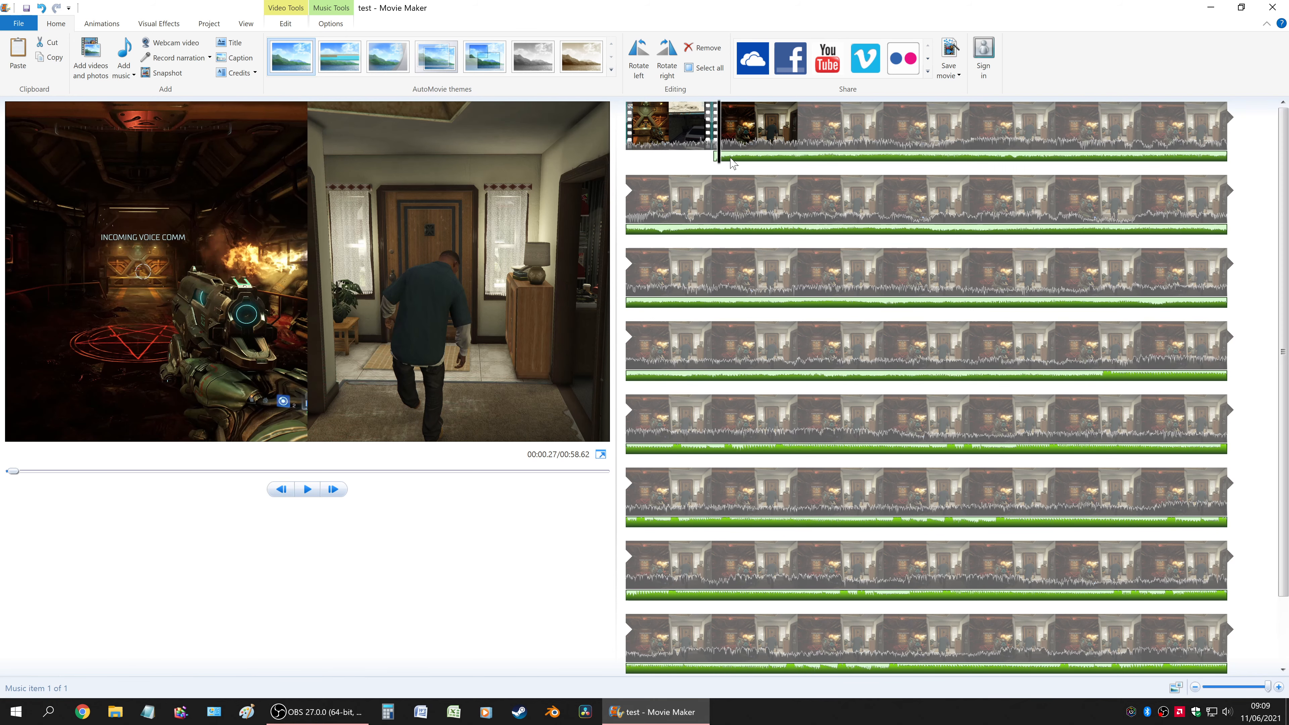
left_click(717, 136)
left_click_drag(750, 233, 726, 166)
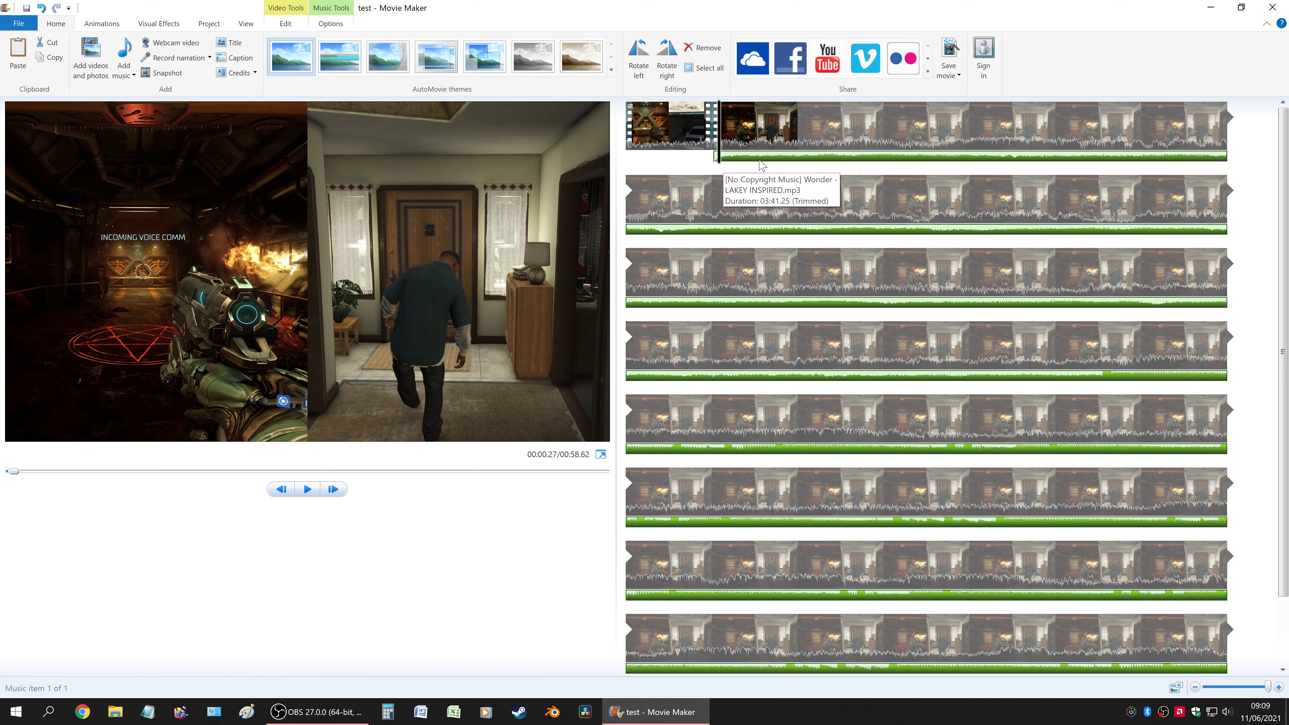
Step: Lower the volume of the "Wonder" music track to roughly one fifth of its range
right_click(743, 161)
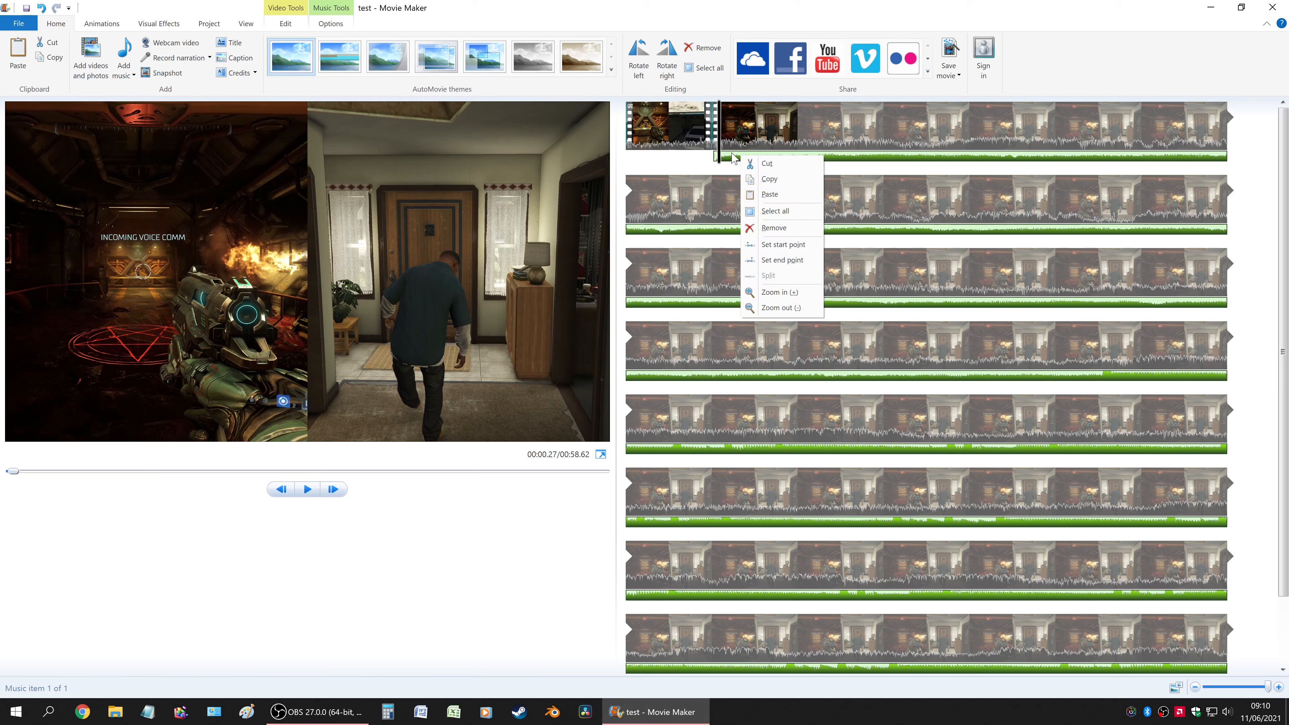
key("Escape")
left_click(330, 23)
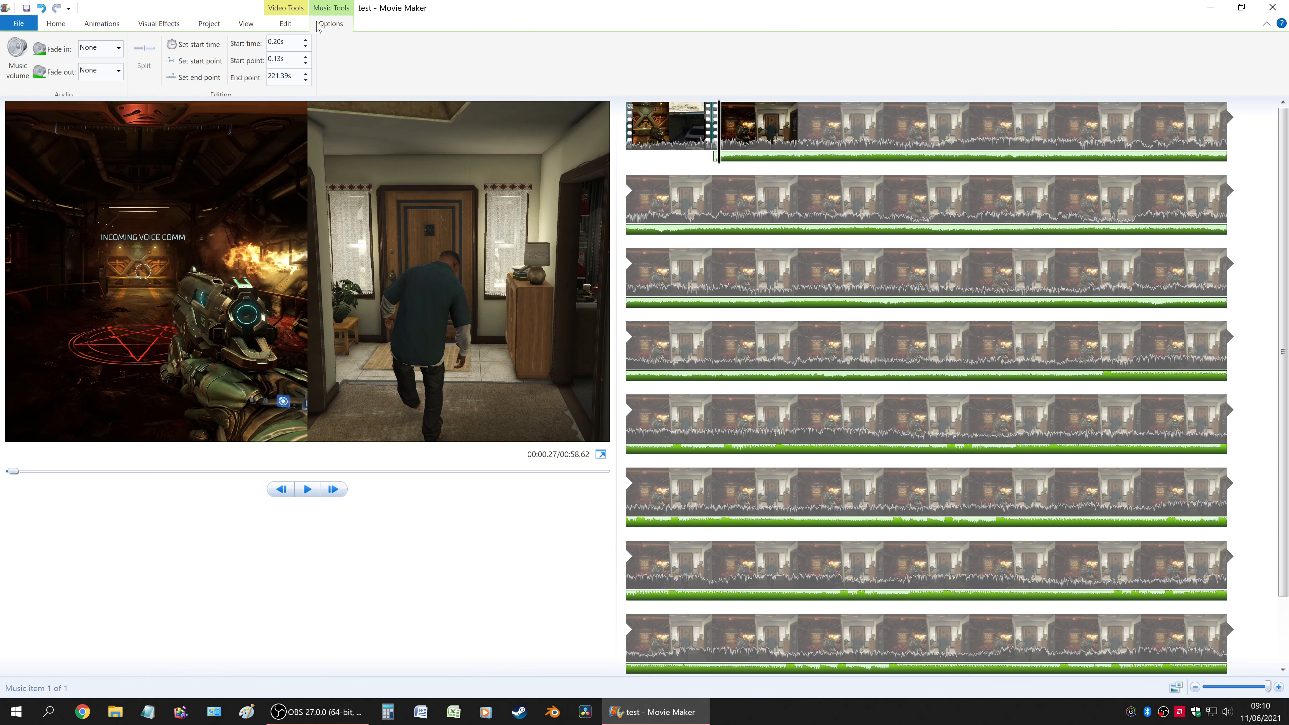
left_click(57, 26)
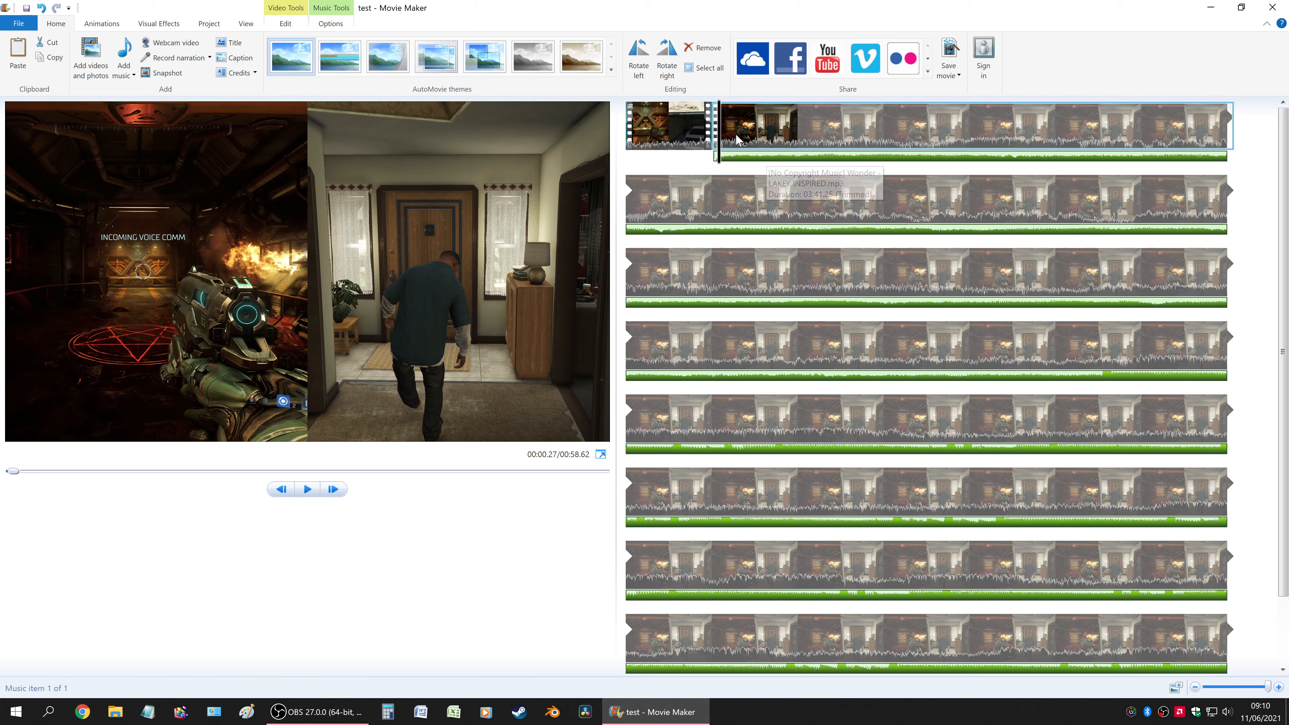
double_click(743, 159)
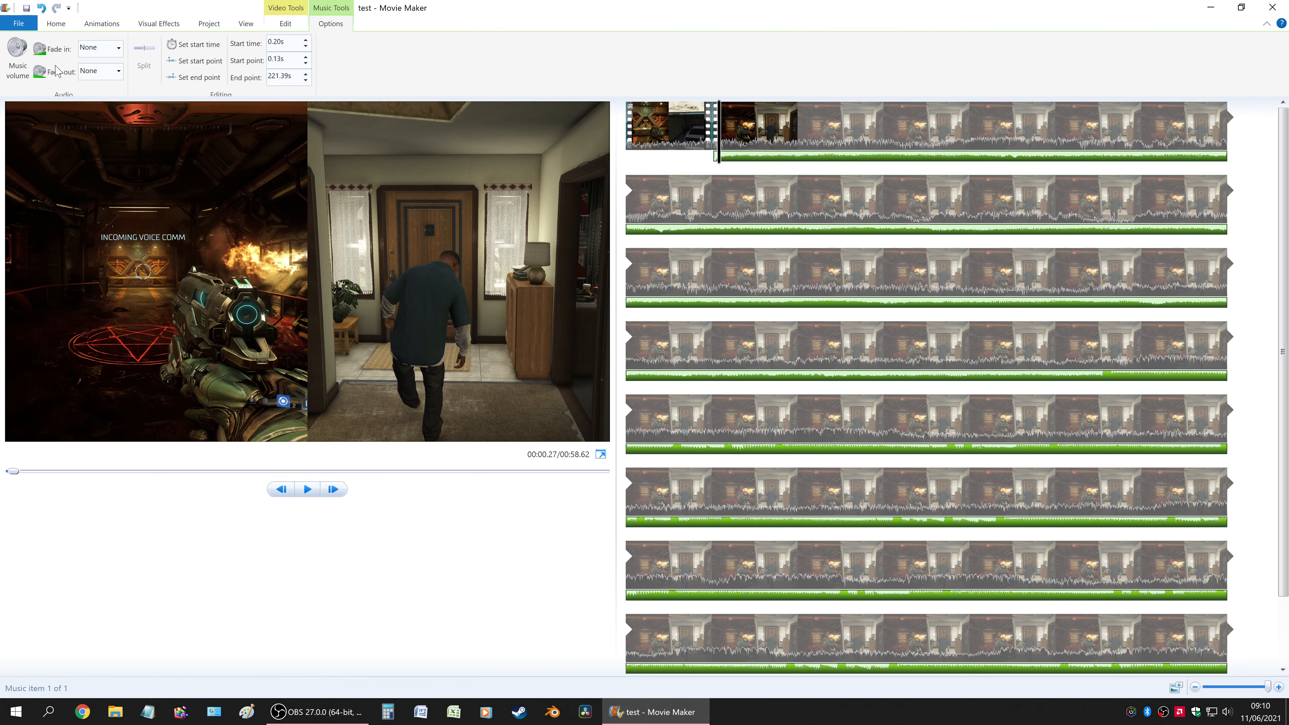
left_click(23, 78)
left_click_drag(43, 95, 20, 98)
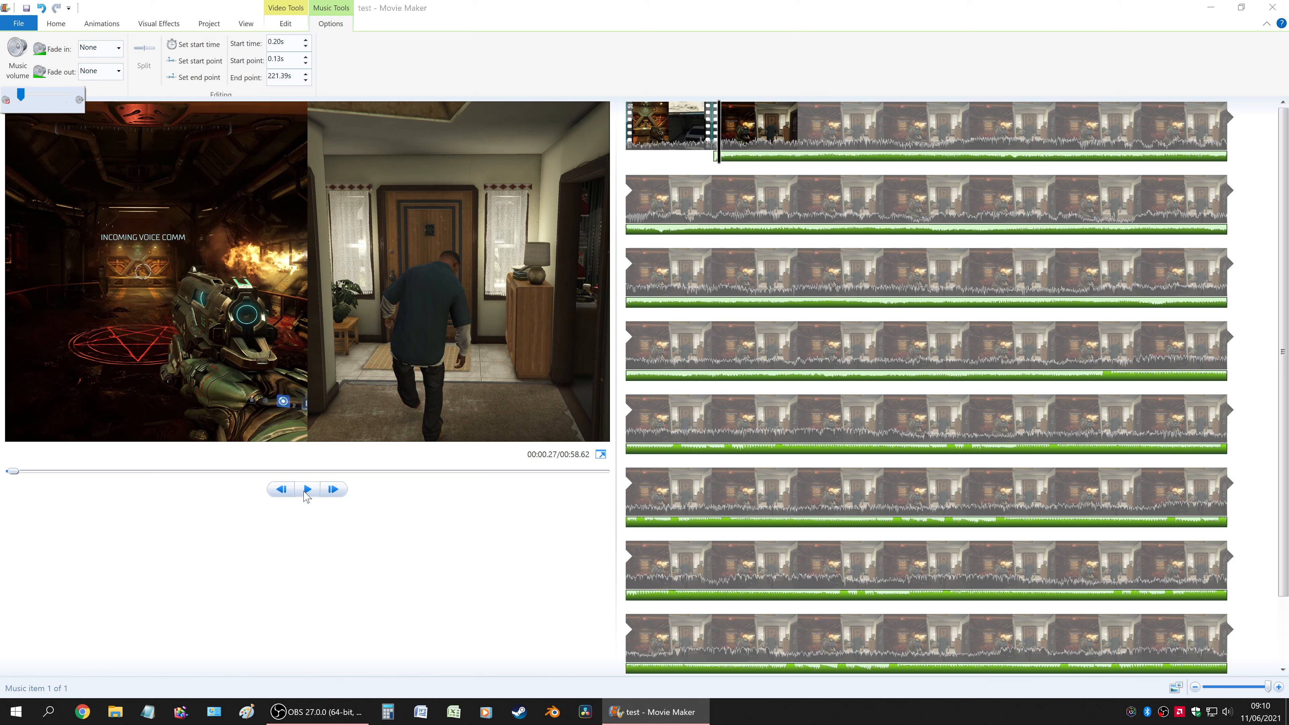
Step: Examine the music track's fade-in speed choices and how far the music runs to the end of the storyboard
left_click(1118, 152)
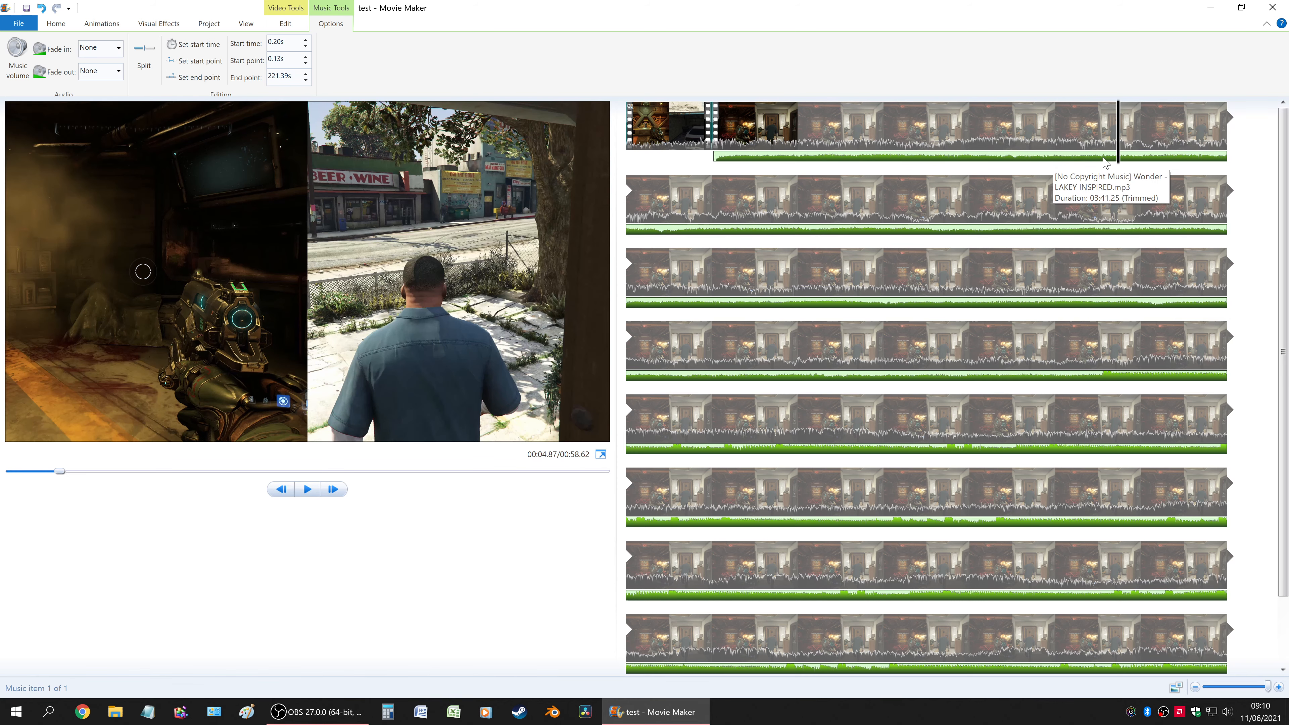
left_click_drag(1117, 161, 714, 160)
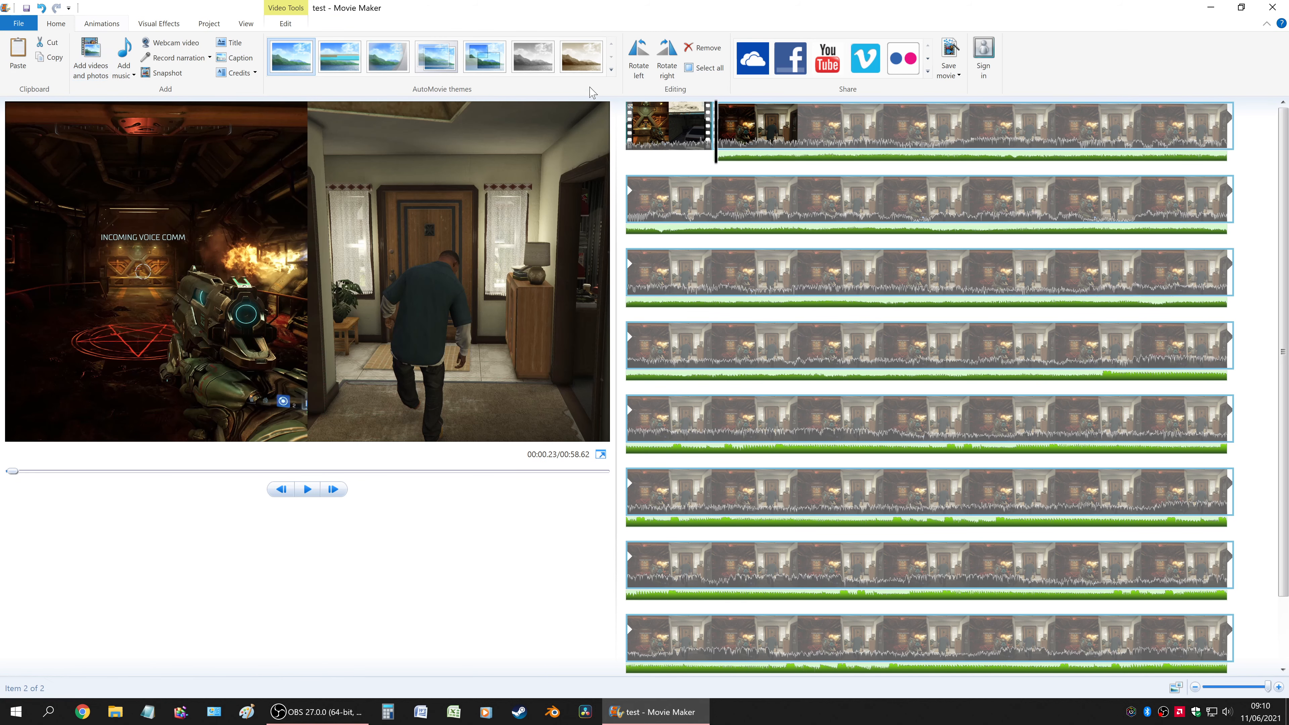
left_click(752, 157)
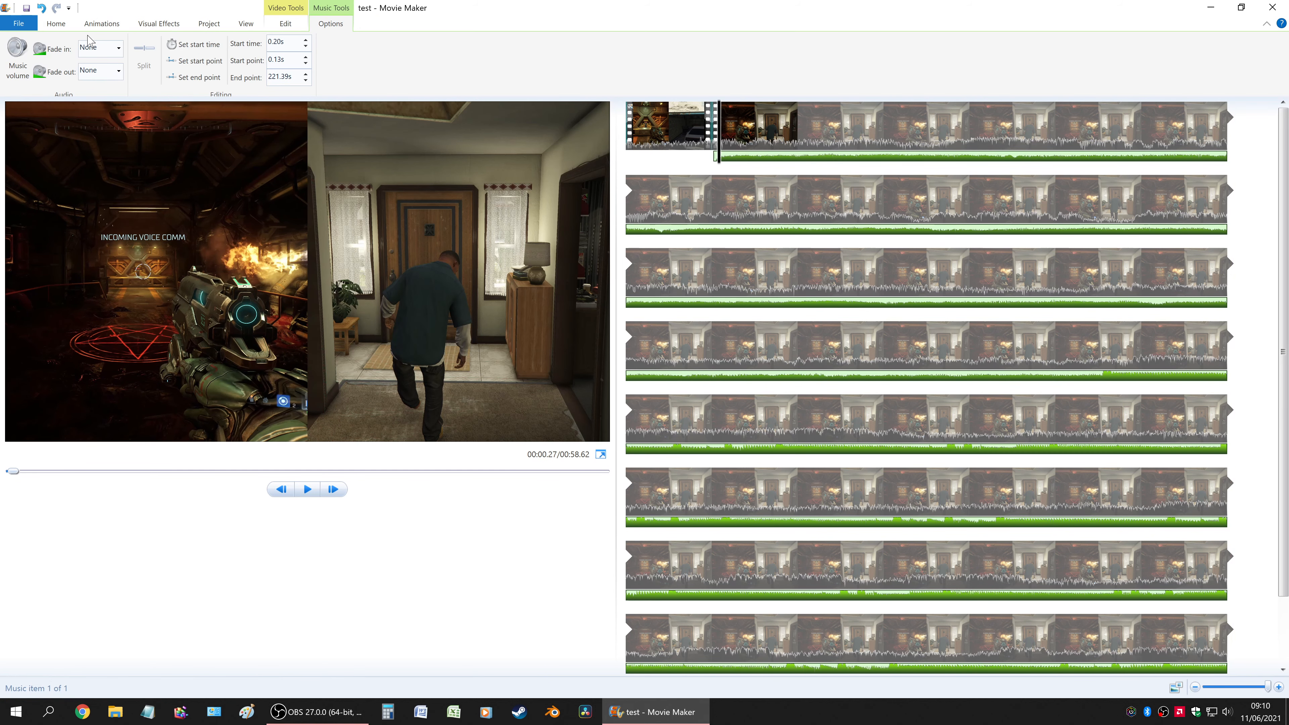
left_click(118, 48)
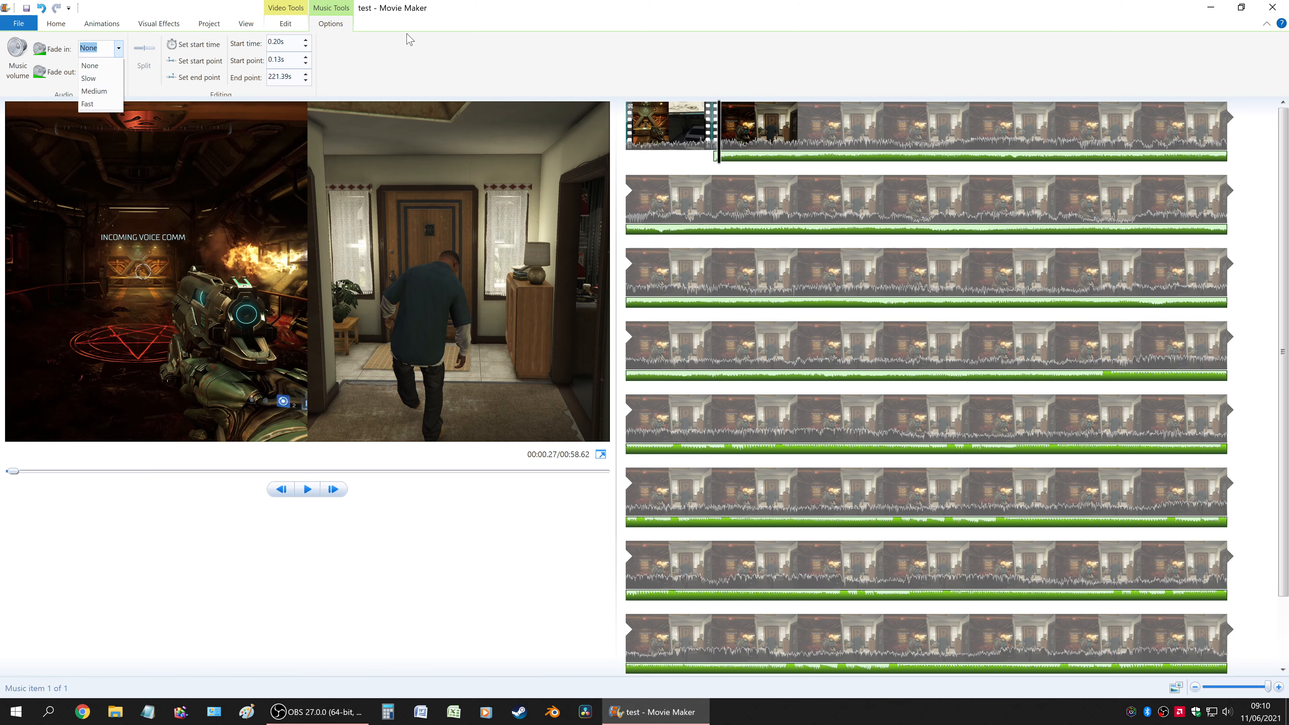
left_click(418, 36)
scroll(840, 477, "down", 2)
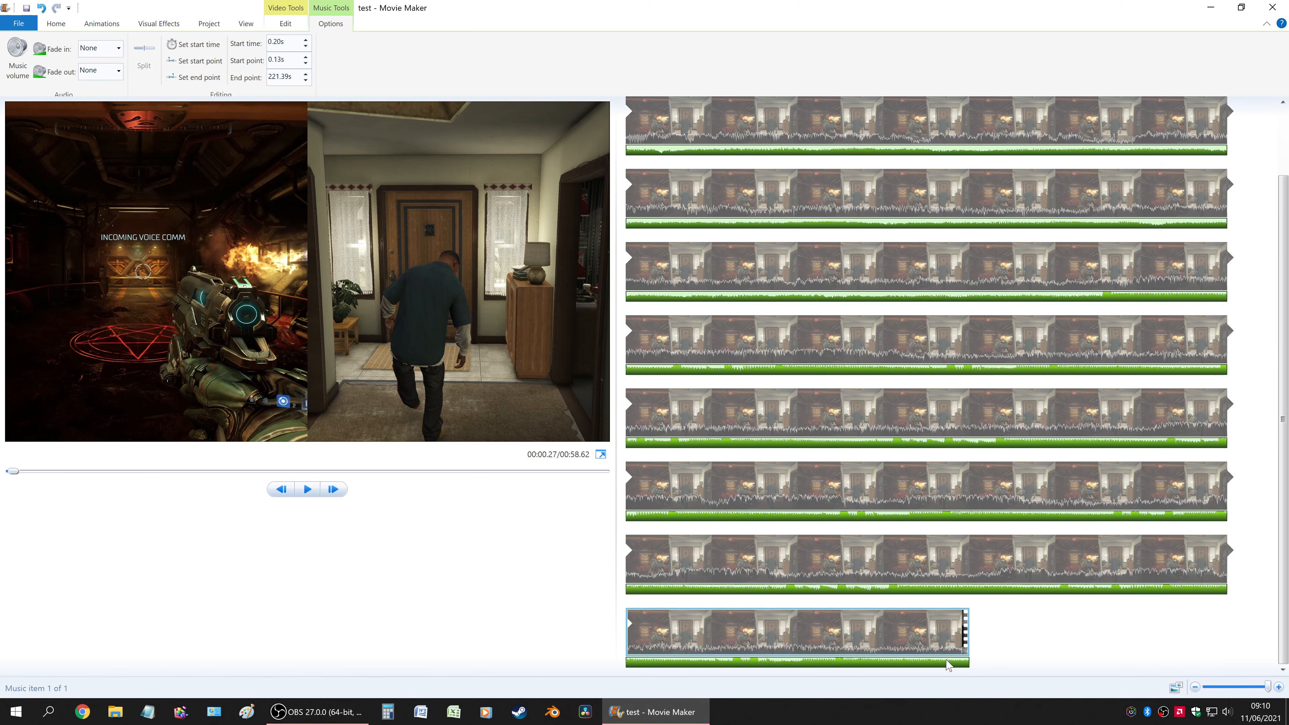
scroll(784, 335, "up", 2)
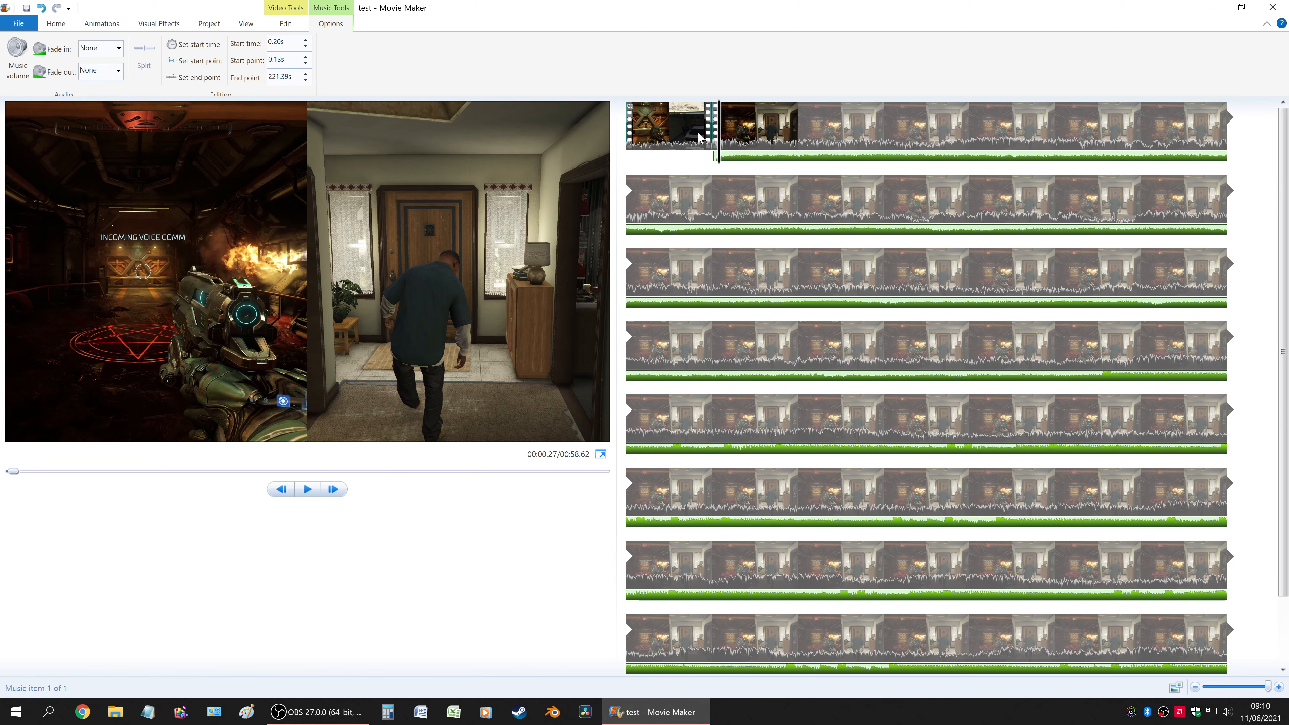
Step: View the narration recording controls, leaving them without recording anything
left_click(56, 24)
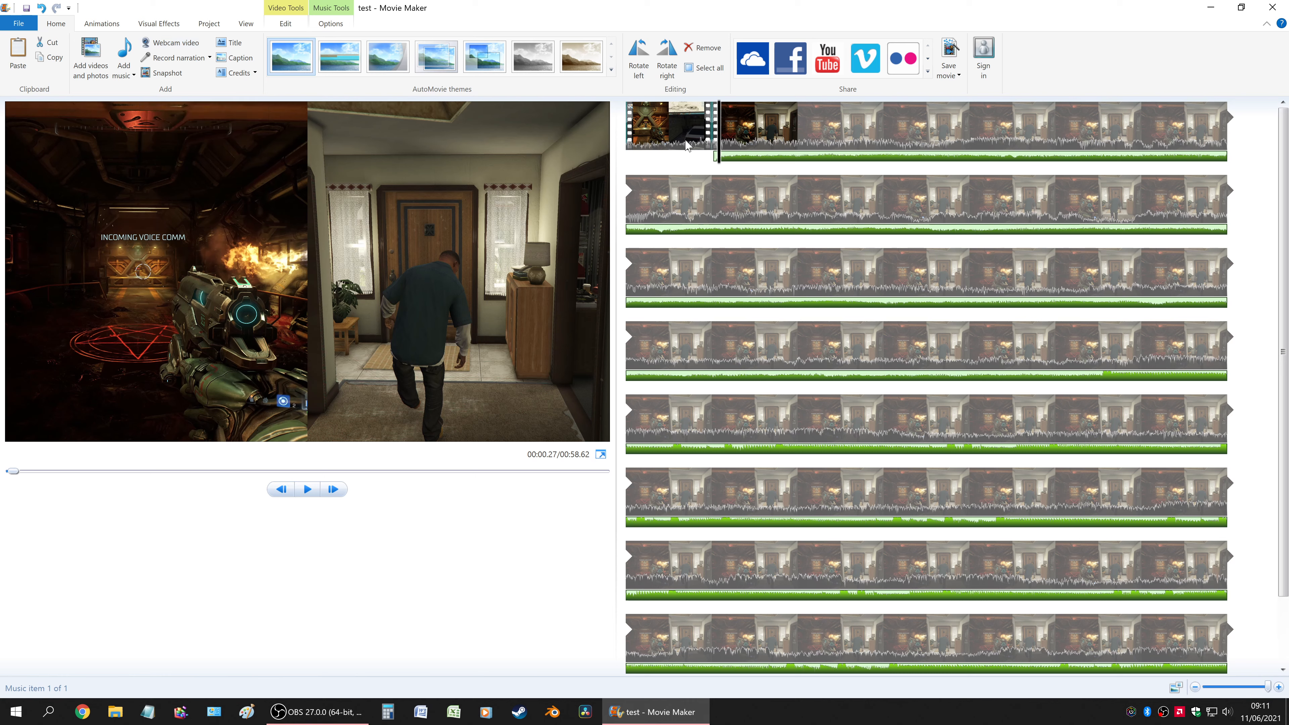
left_click(165, 61)
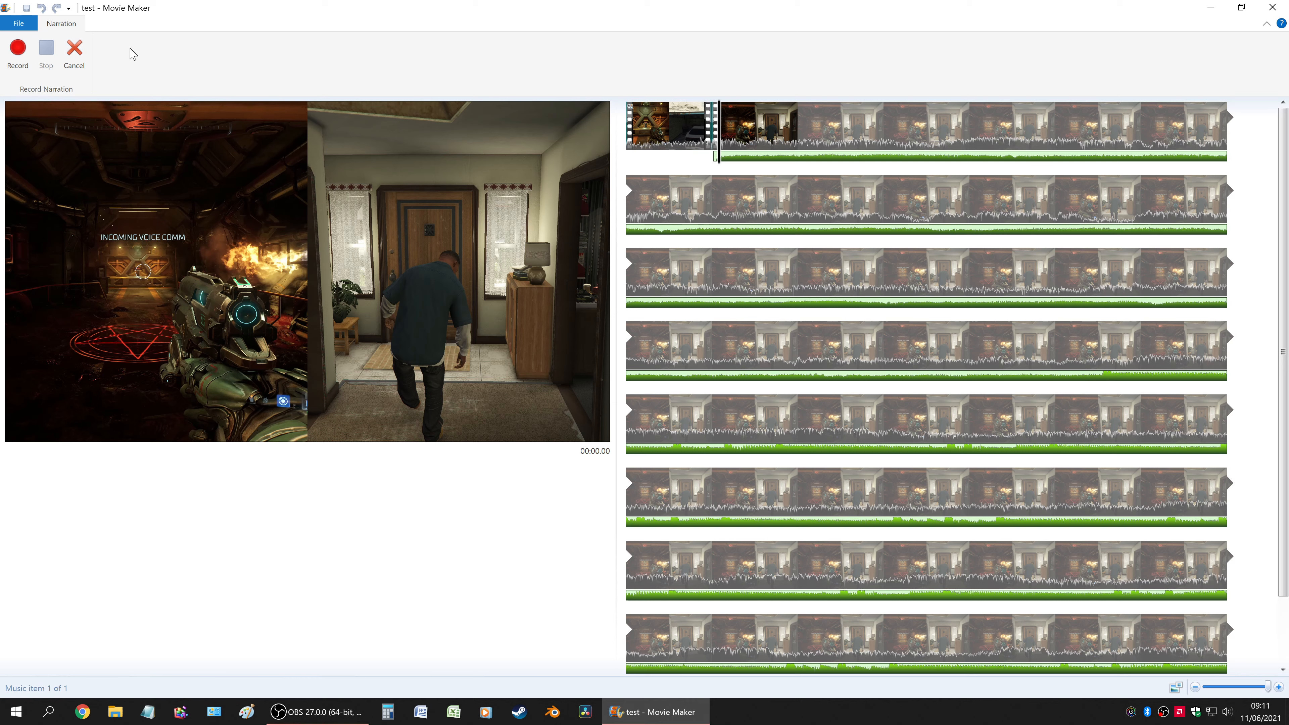
left_click(75, 51)
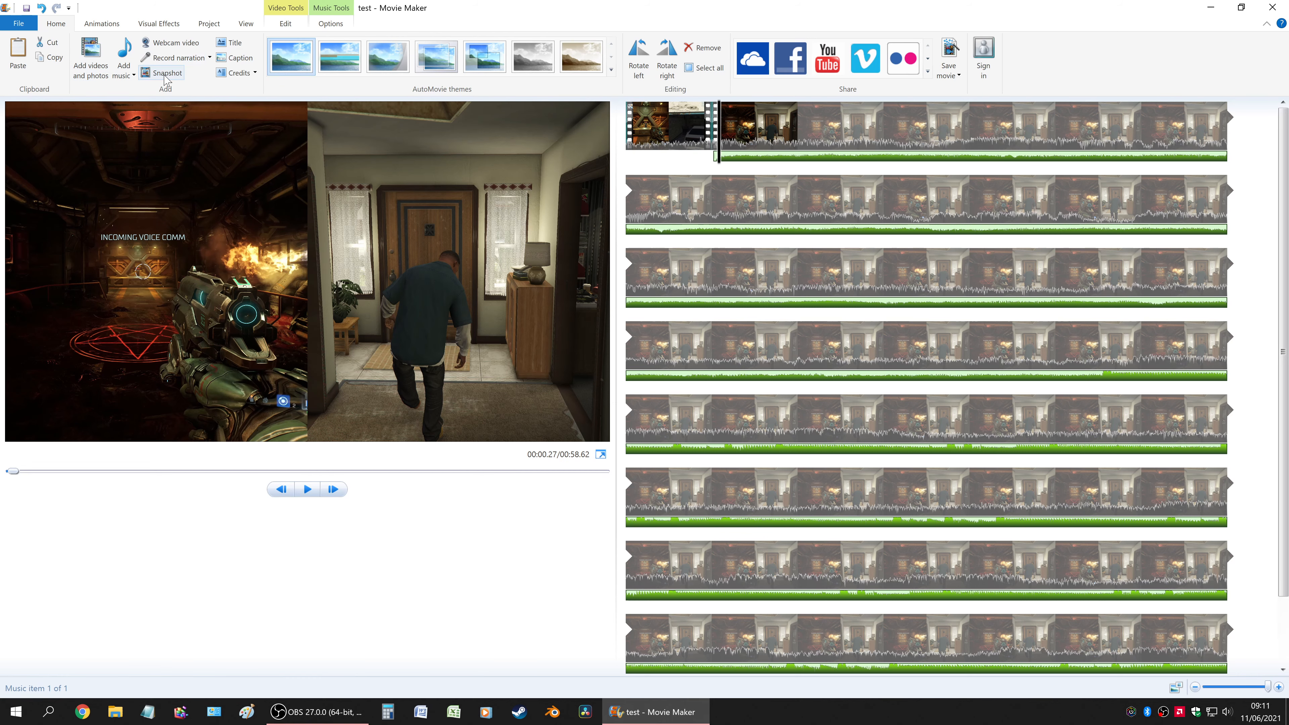
Step: Add an animated title reading "intro" before the first clip and move the music to start where the video begins
left_click(234, 46)
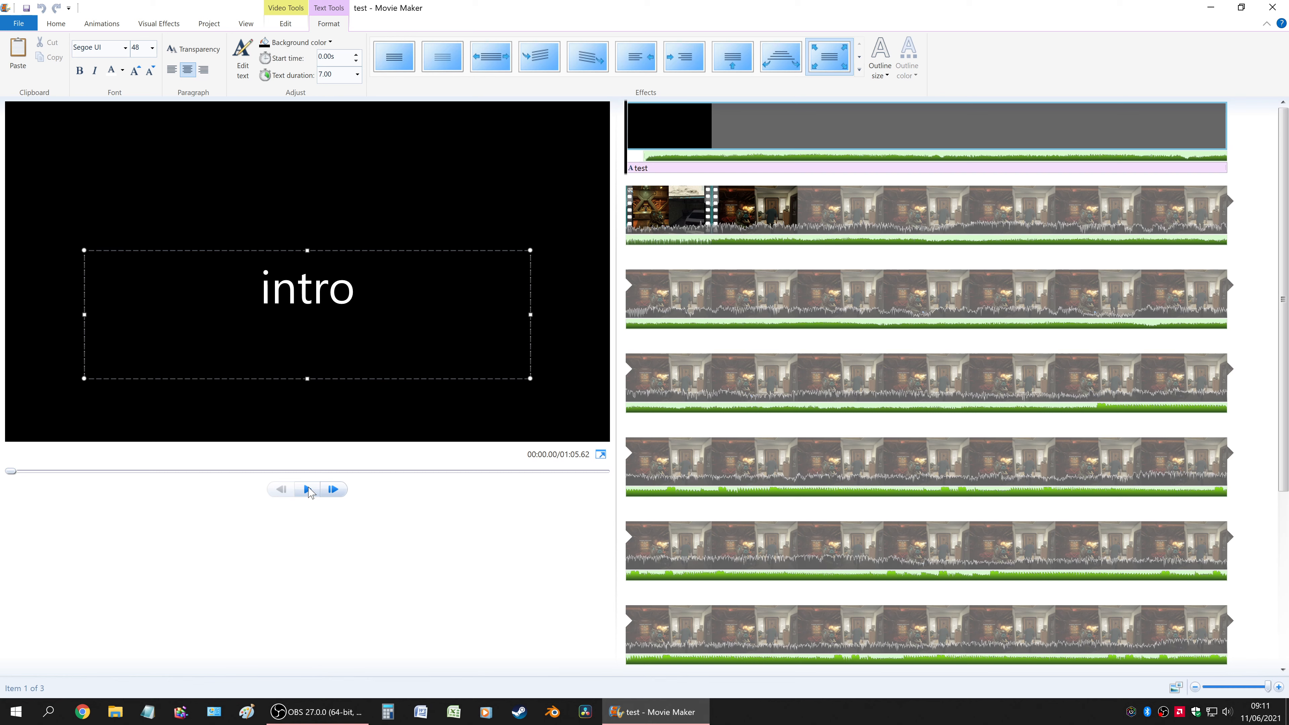
left_click(1046, 133)
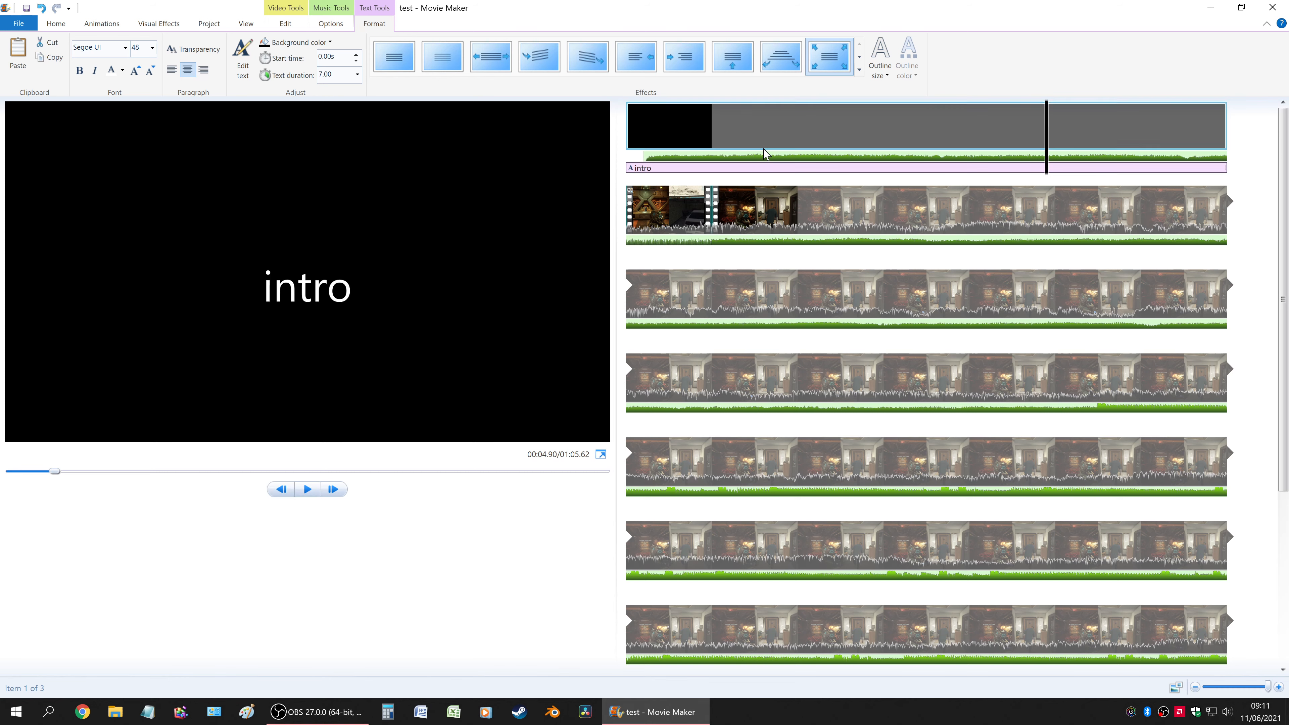
left_click(700, 157)
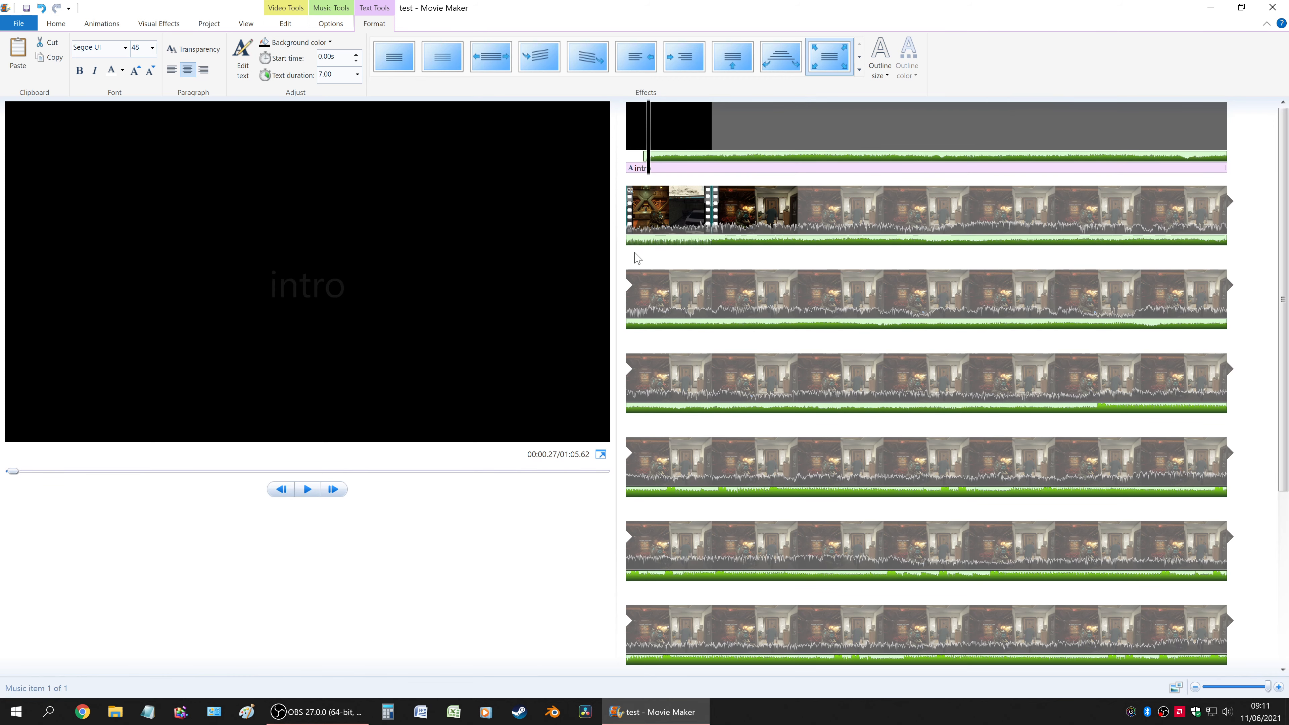
left_click(641, 223)
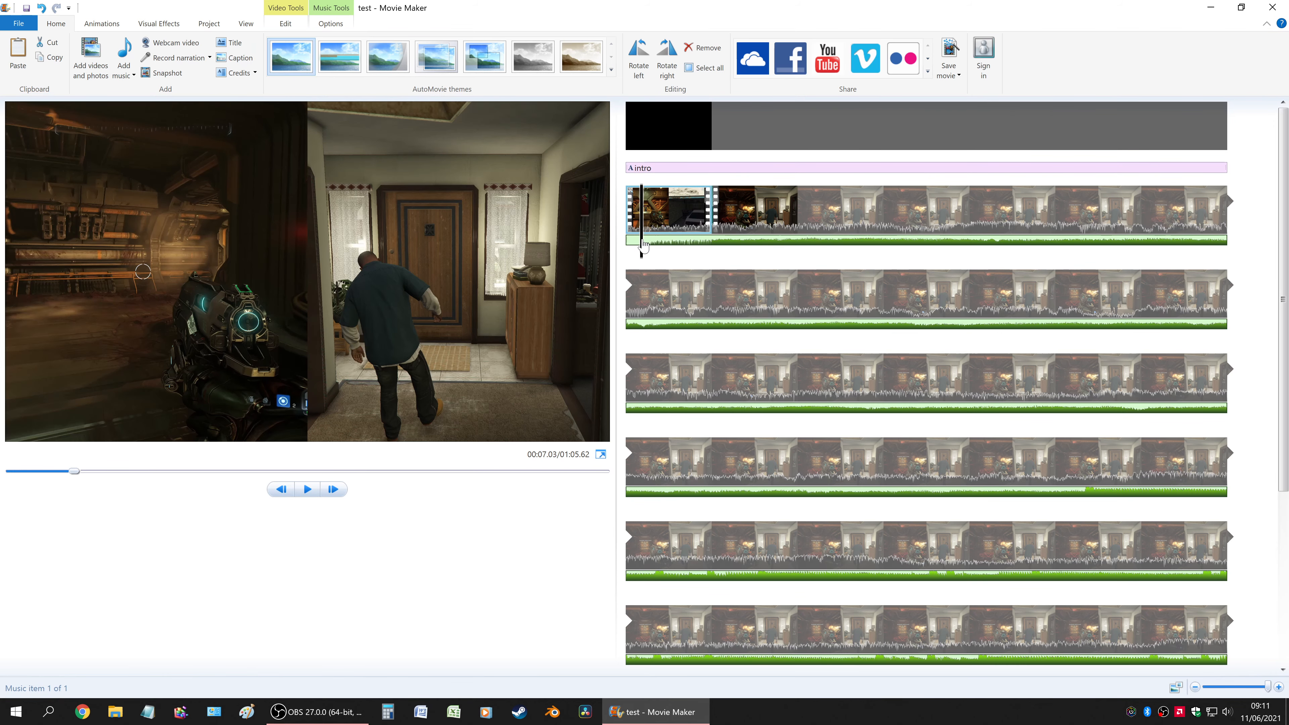
Step: Set the intro title's duration to 3.00 seconds and play it back from the beginning
left_click(746, 130)
double_click(741, 129)
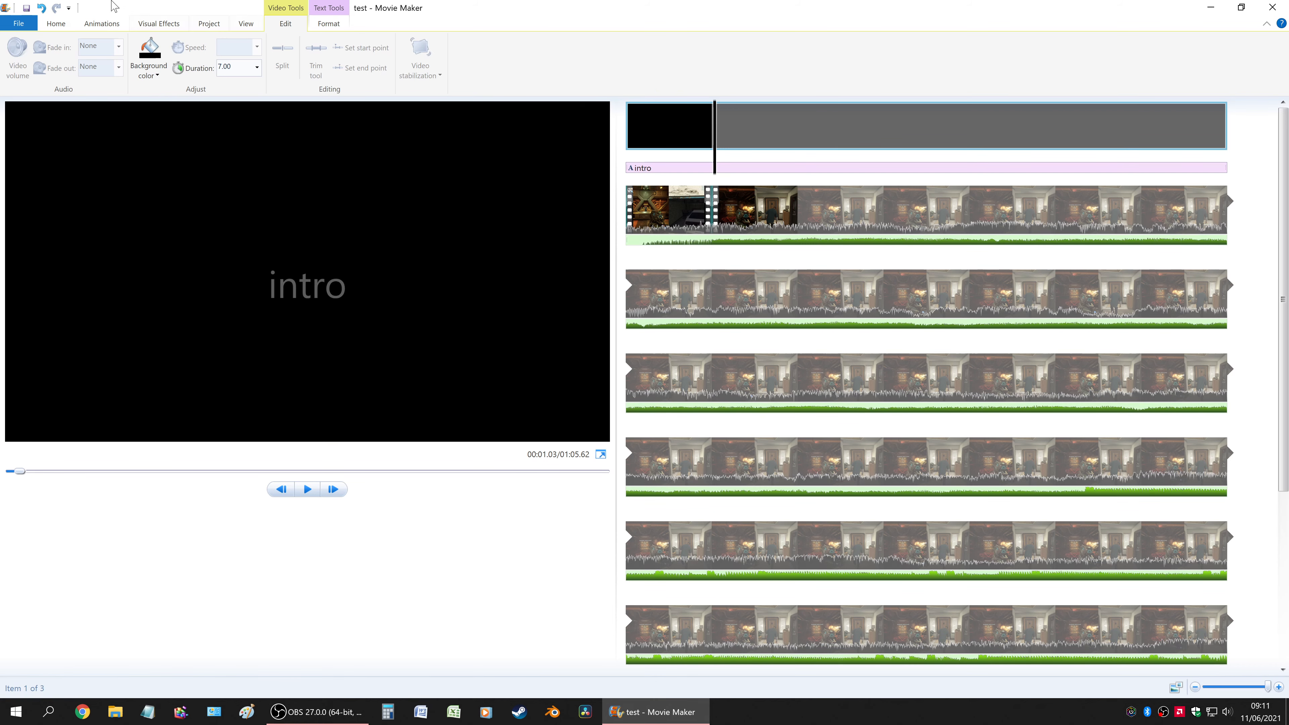
left_click(257, 68)
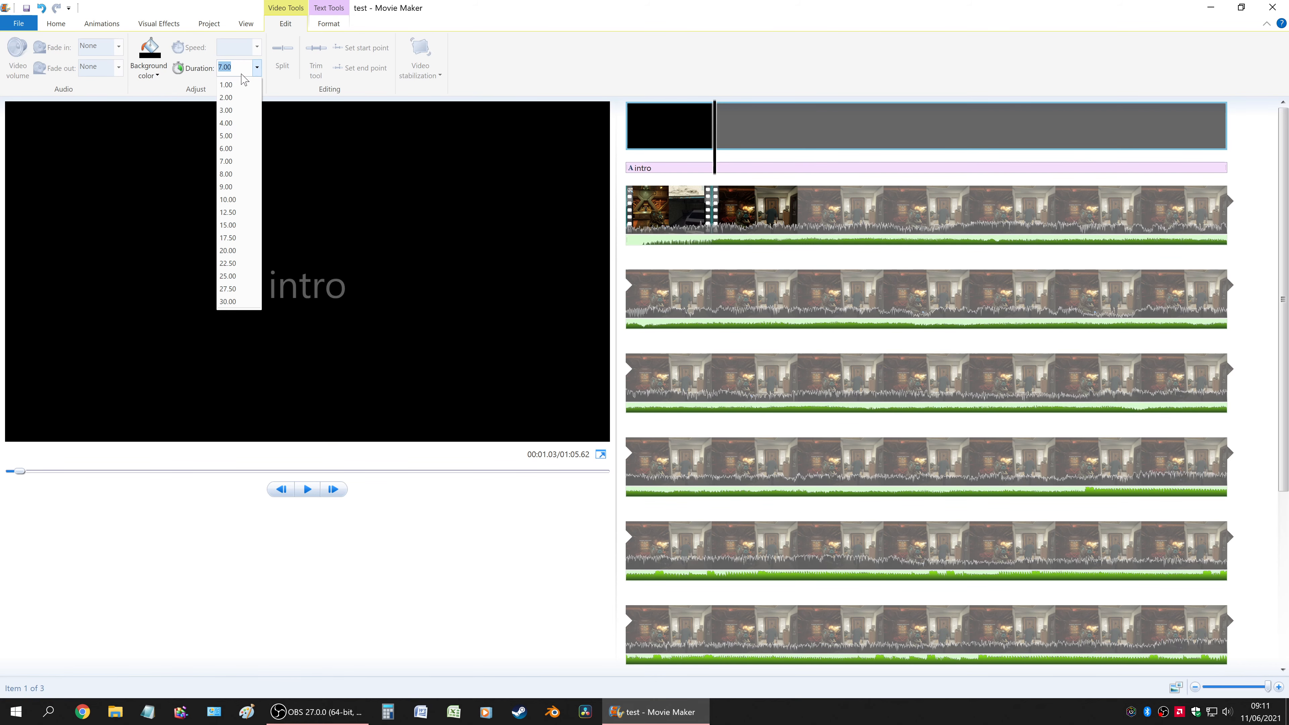
left_click(226, 110)
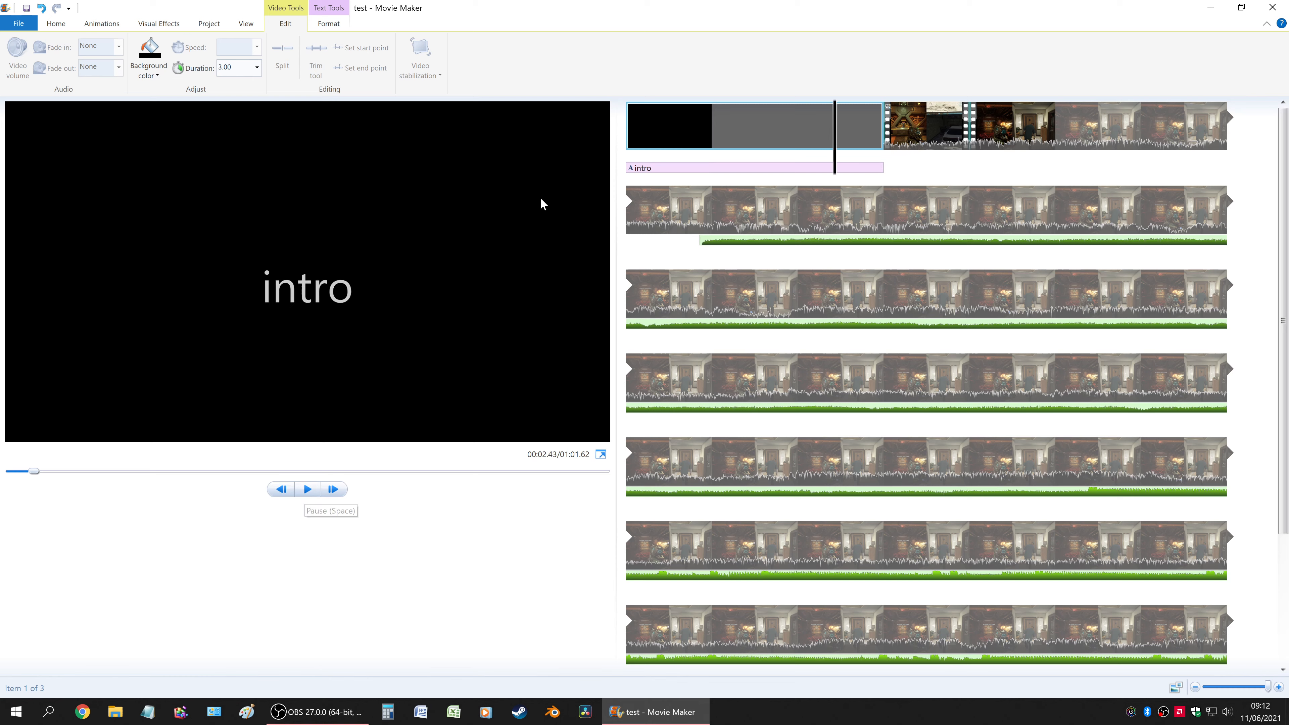
left_click(705, 127)
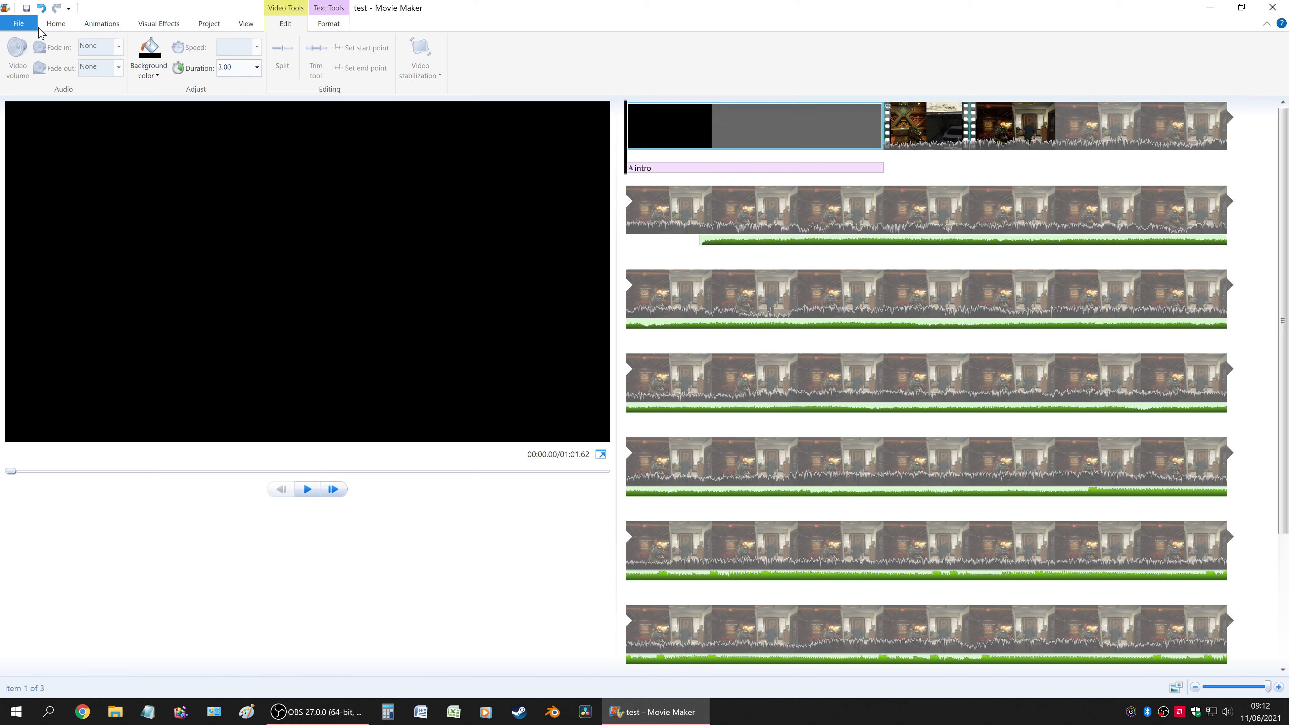
left_click(94, 23)
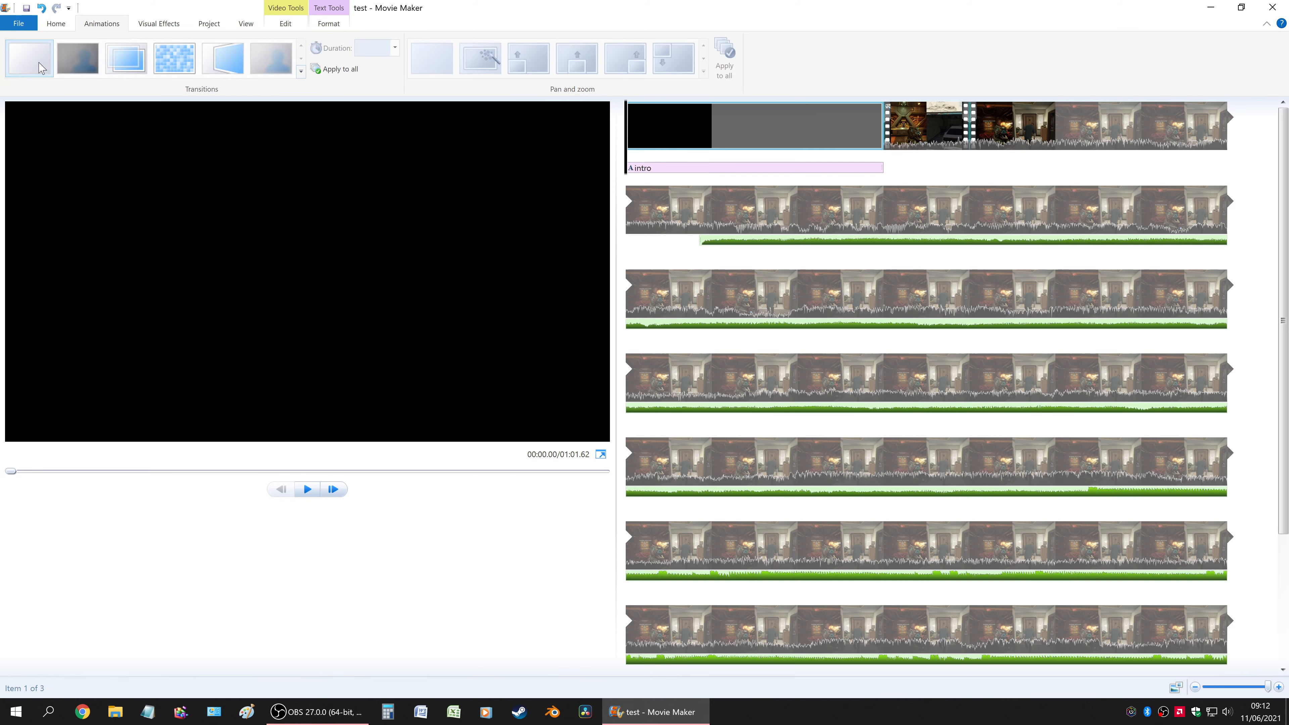
left_click(65, 24)
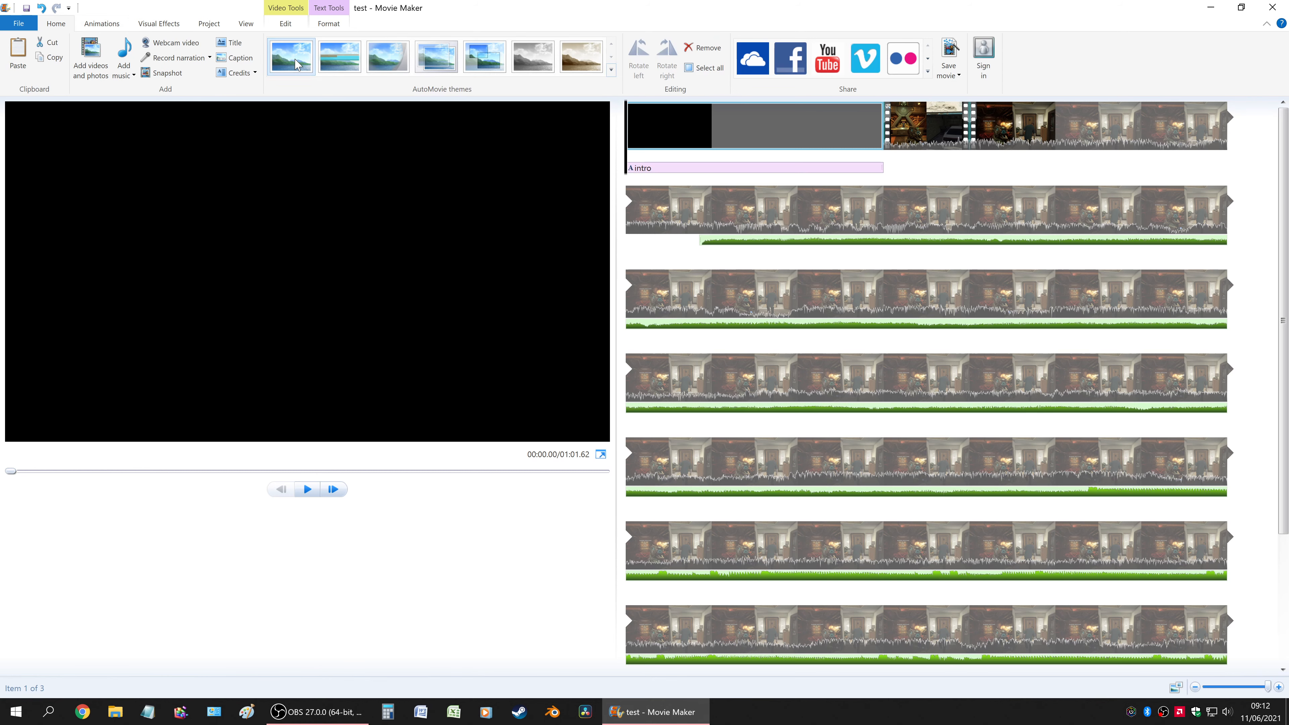
left_click(308, 489)
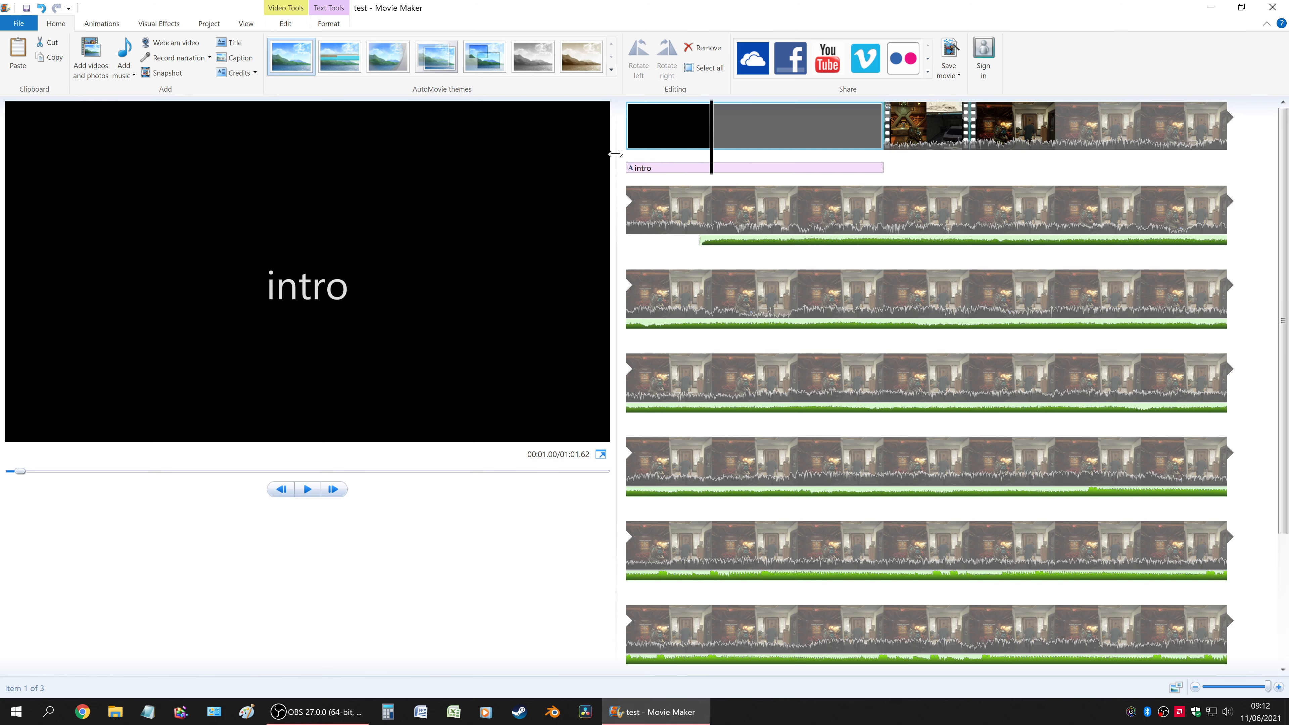
Step: Remove the text effect from the intro title and play it back, then delete the title from the storyboard
left_click(664, 172)
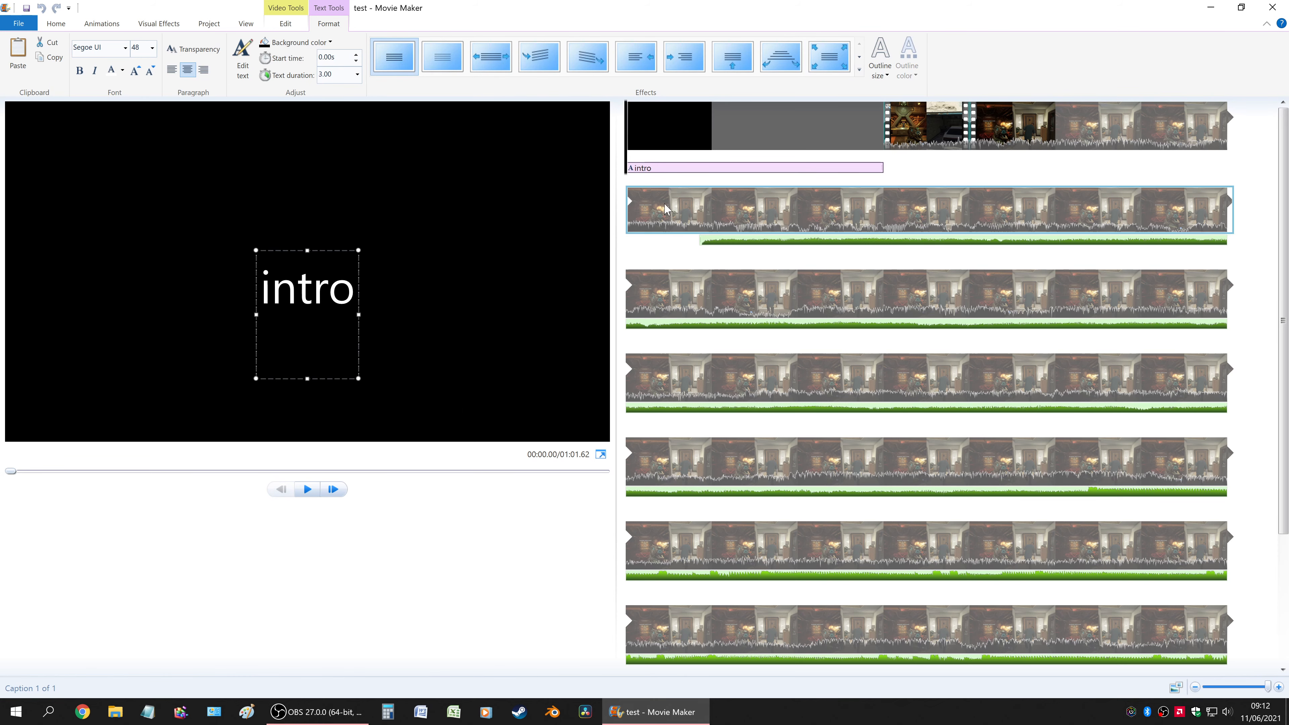
left_click(921, 120)
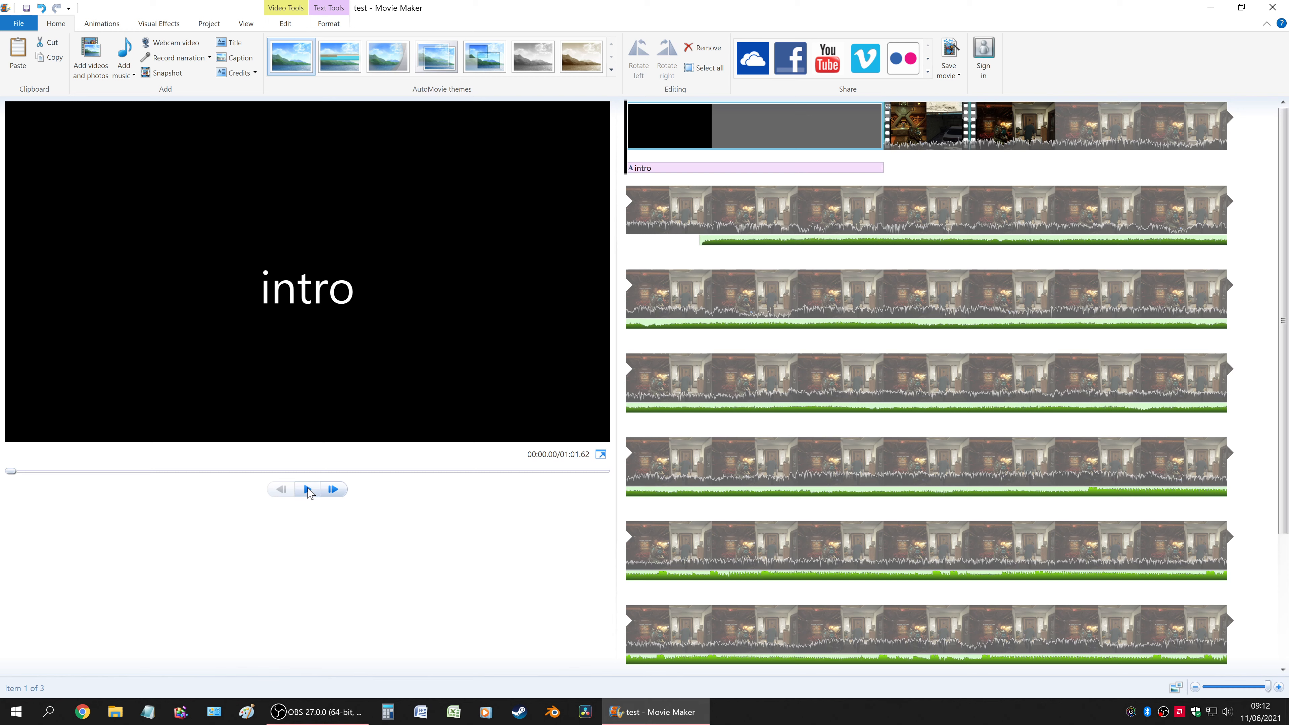
left_click(308, 489)
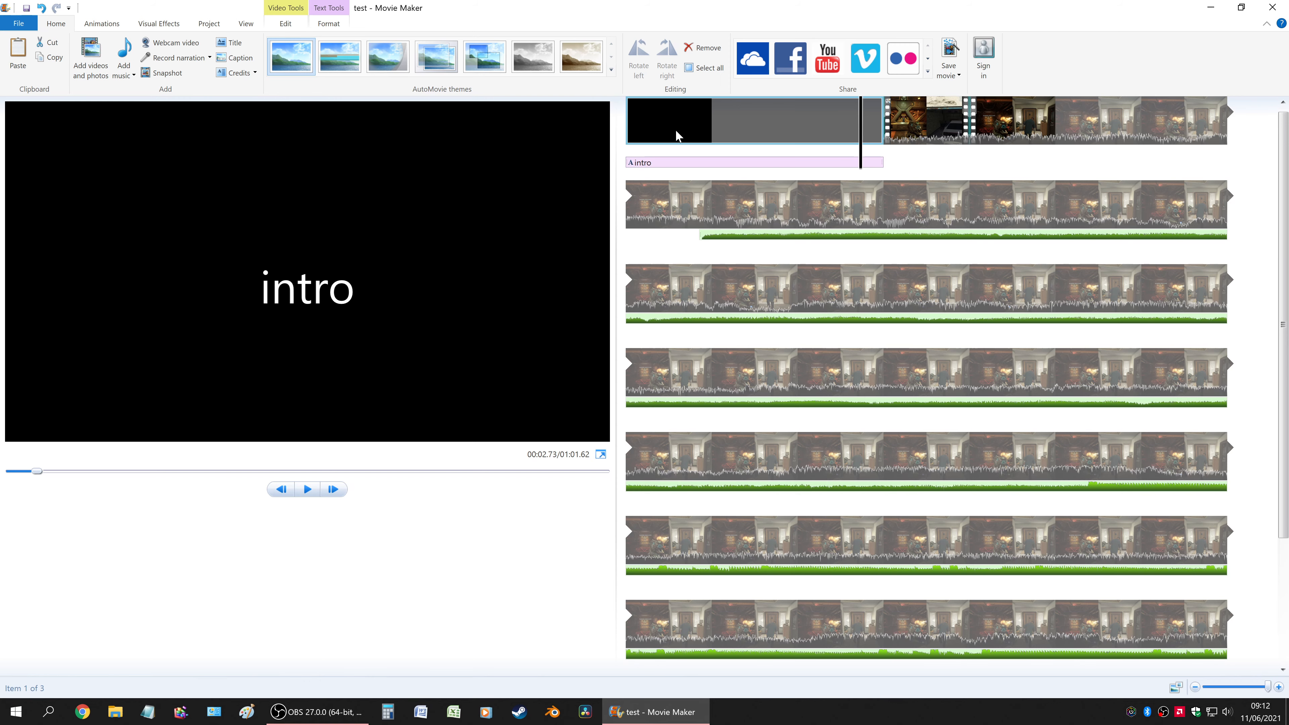
key("Delete")
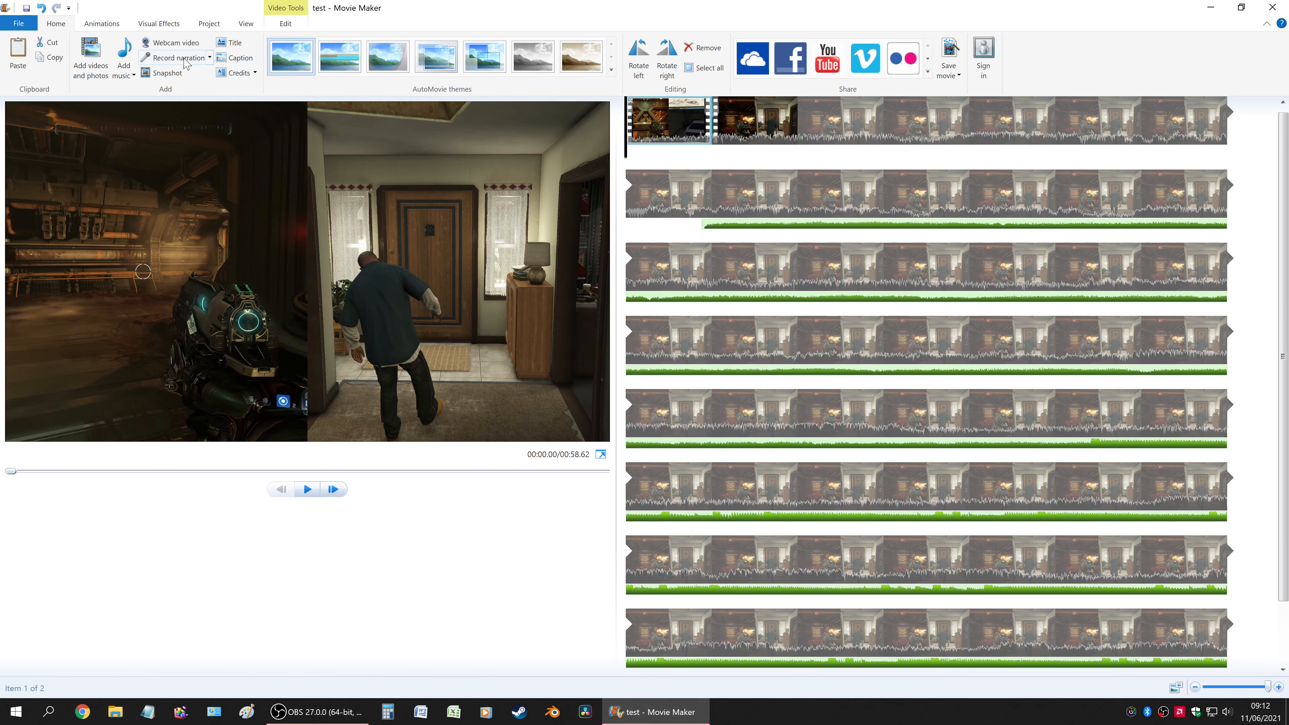
Step: Add a caption to the first clip and select its placeholder text box in the preview
left_click(239, 58)
left_click(654, 163)
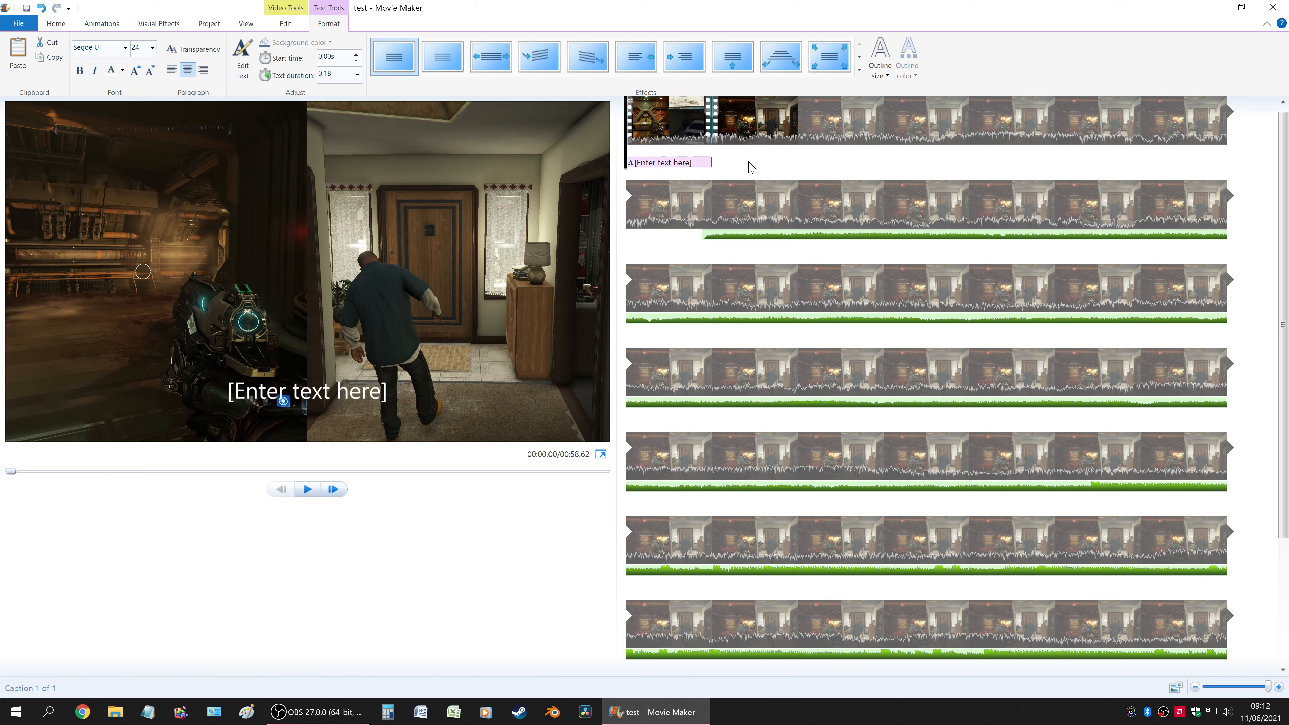
left_click(316, 396)
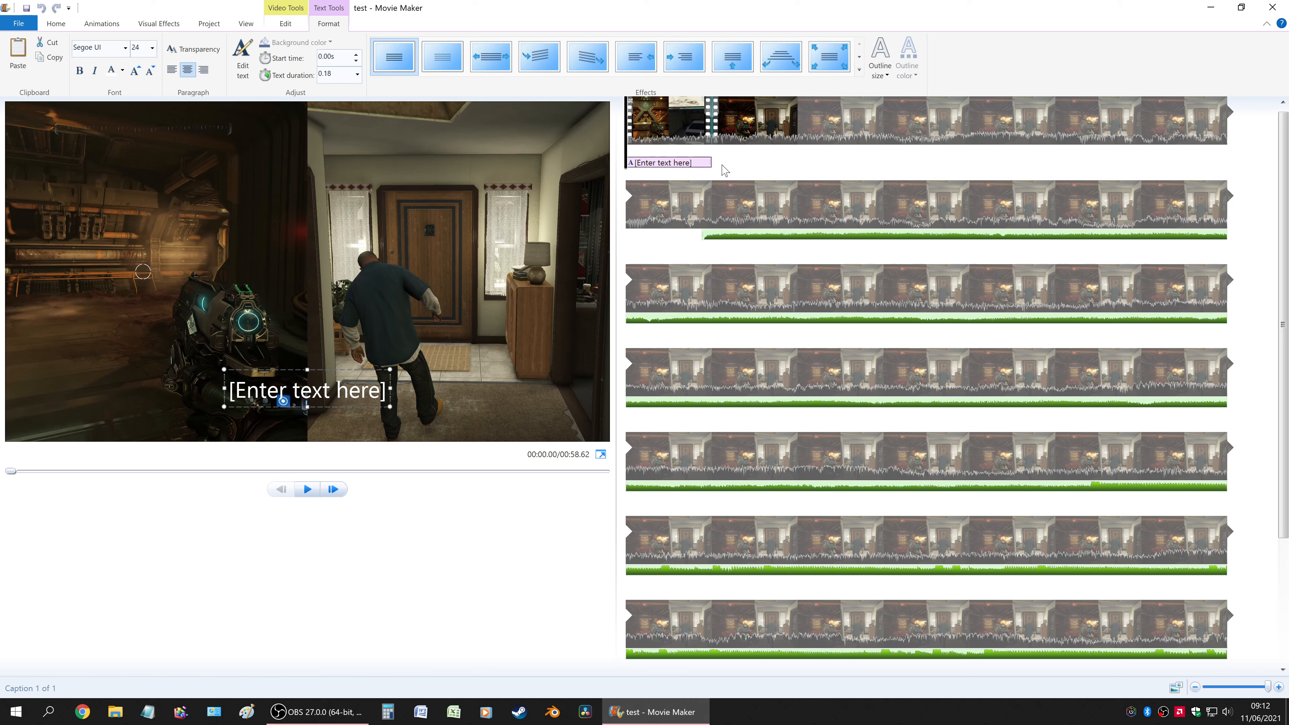
Step: Move the caption to the start of the second clip, replace its text with "here is the end", and play it back
left_click_drag(708, 163, 719, 164)
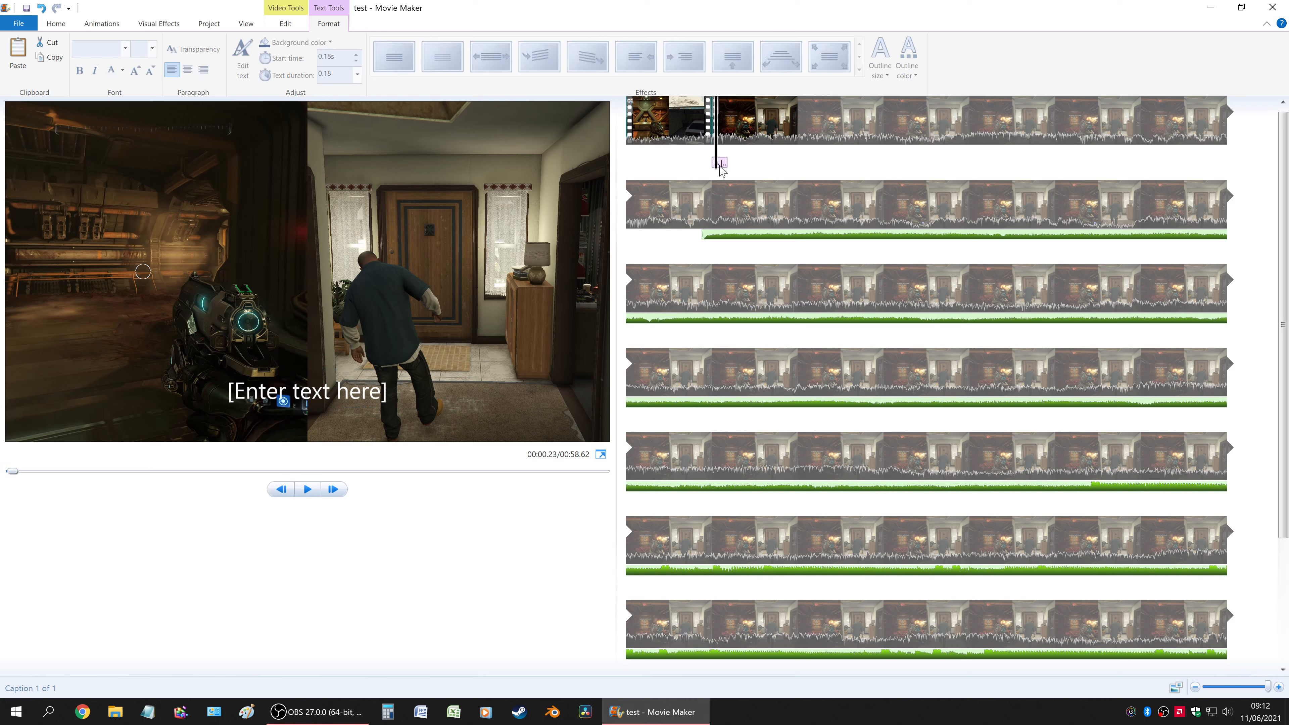
left_click(380, 394)
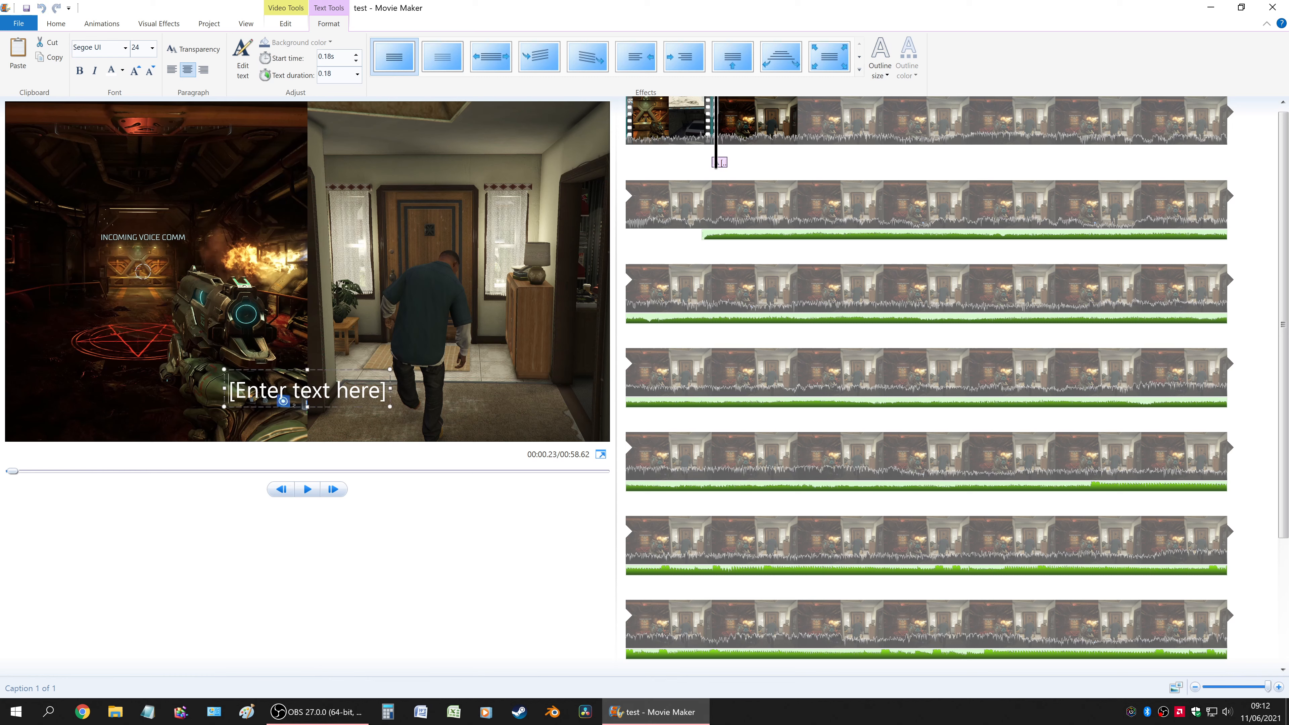
double_click(380, 393)
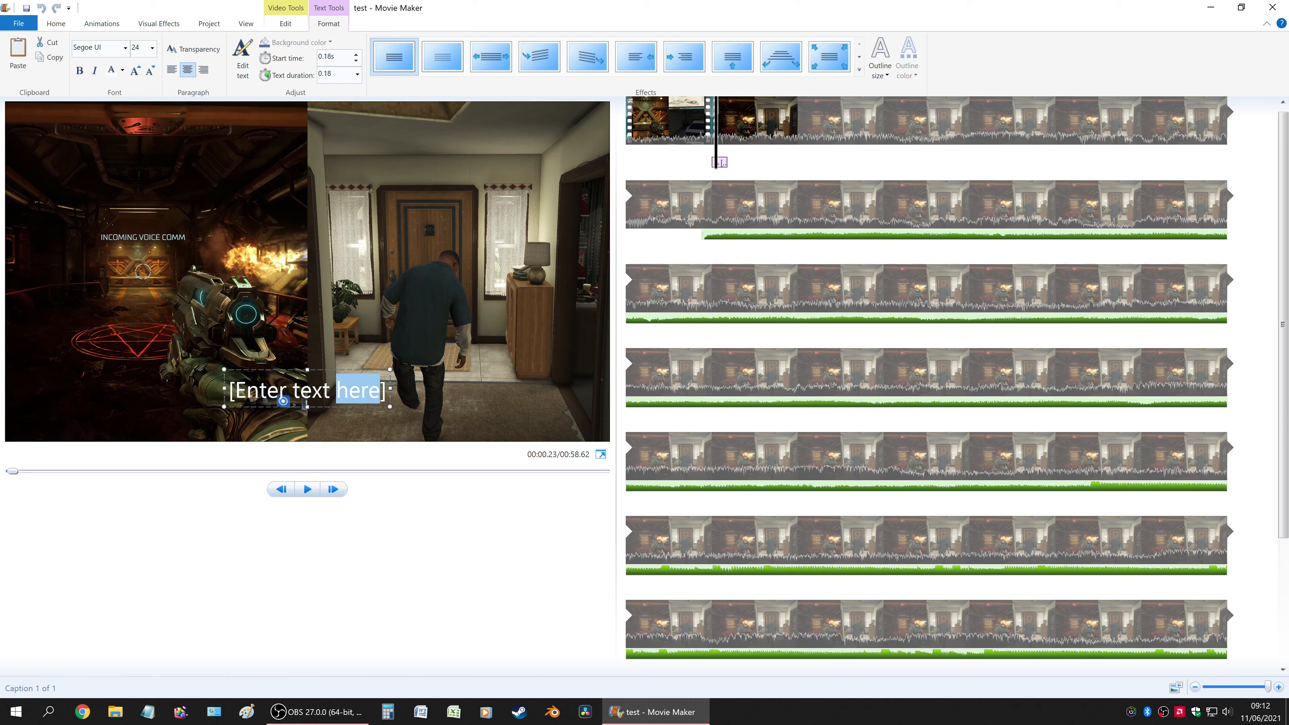
type("here is the end")
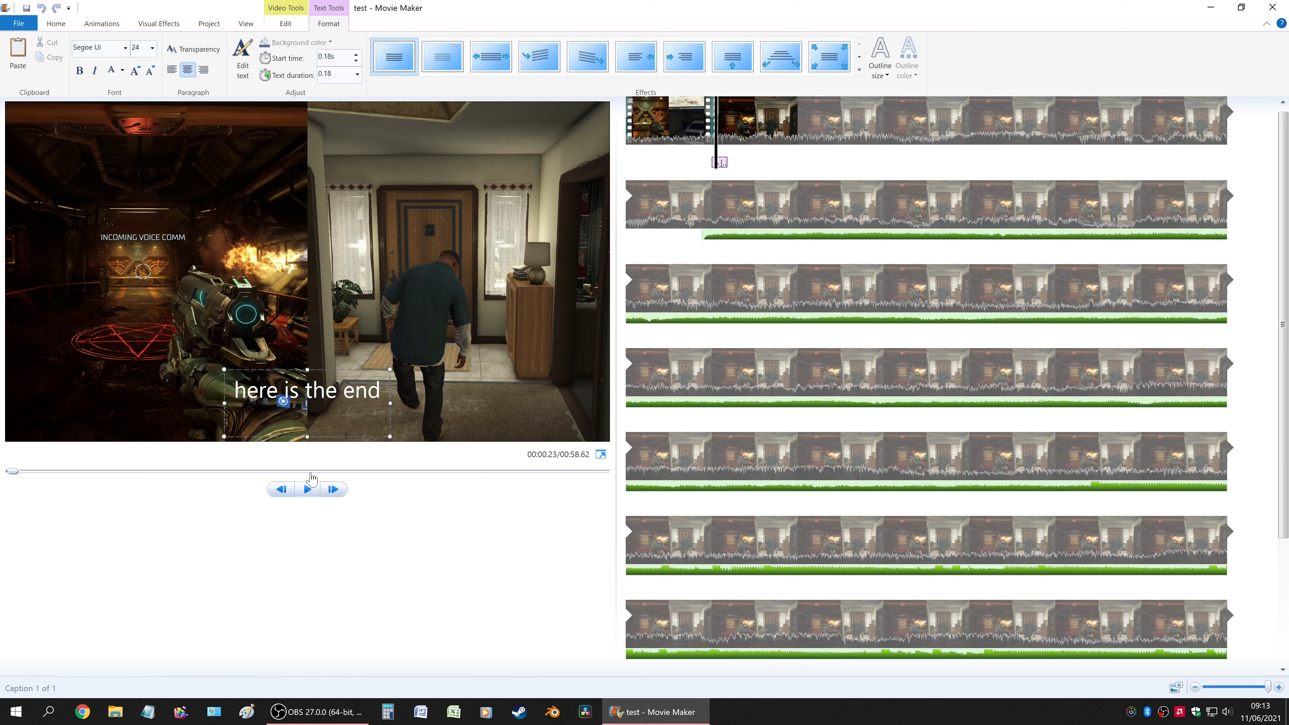
left_click(308, 489)
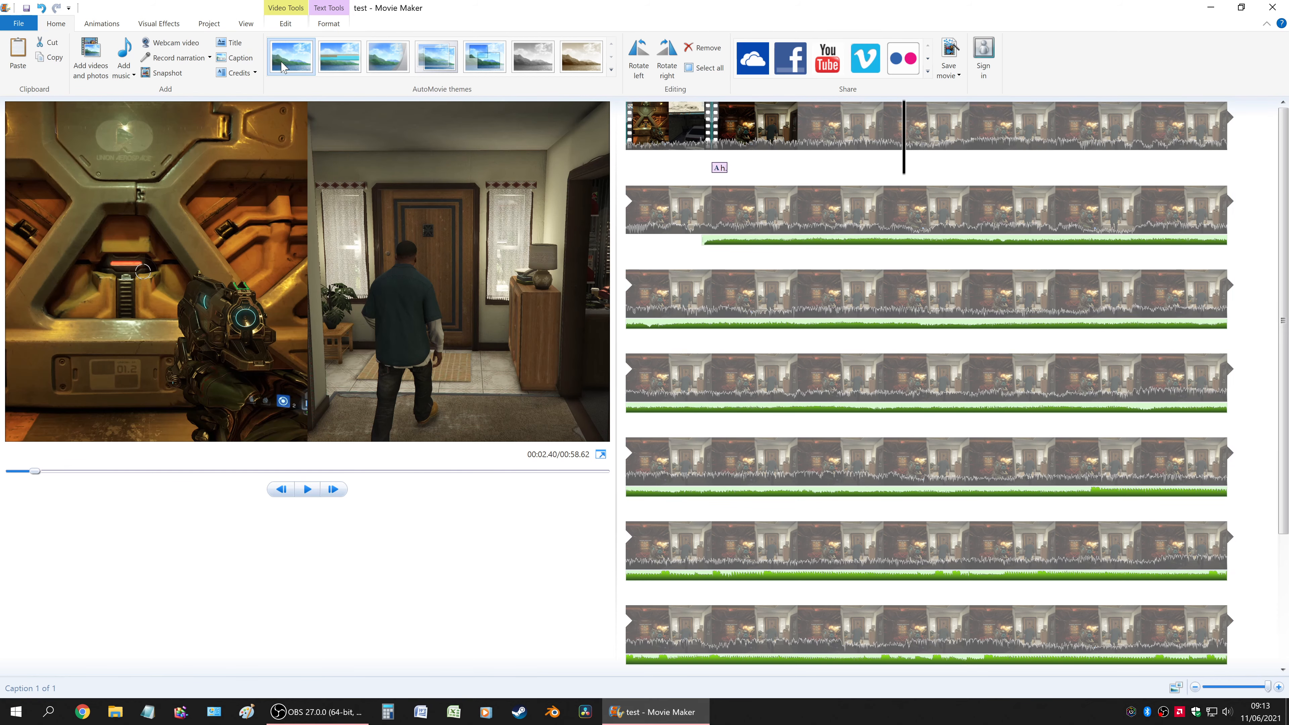
Step: Set the "here is the end" caption's duration to 5.00 seconds and play it back, then delete the caption
left_click(723, 171)
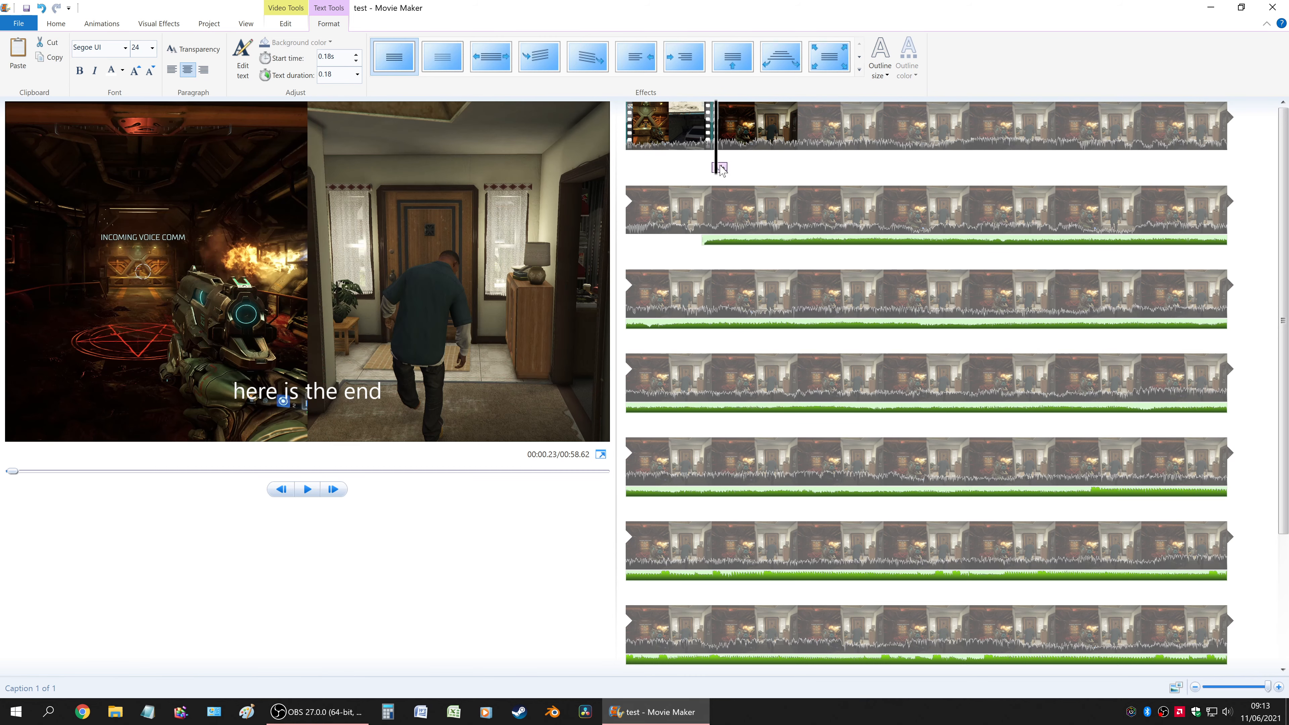
left_click(357, 75)
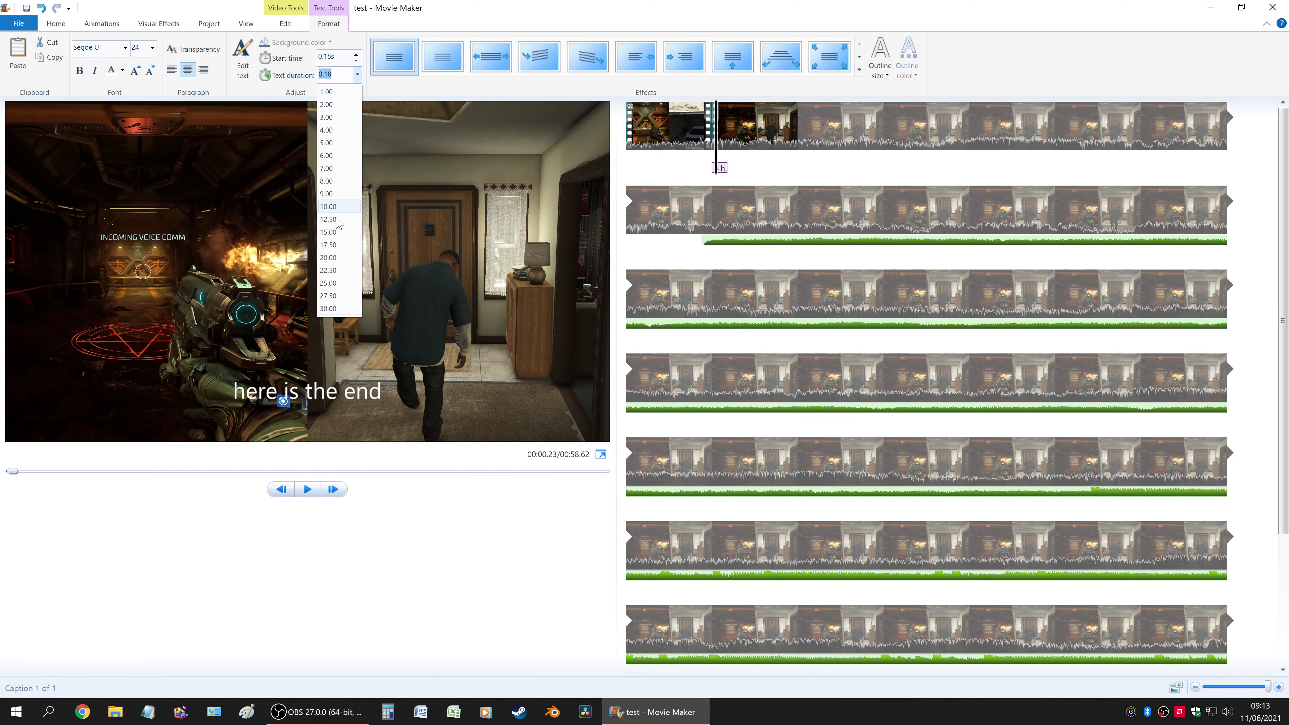
left_click(333, 144)
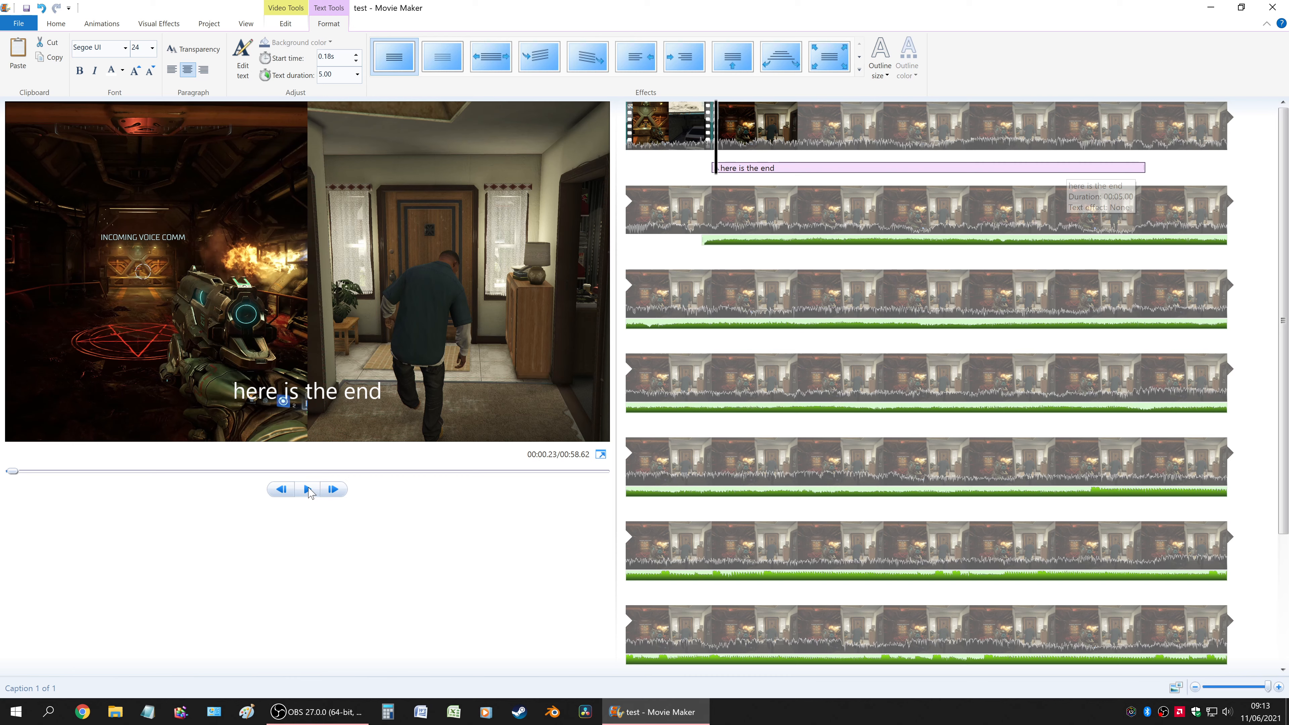
left_click(309, 490)
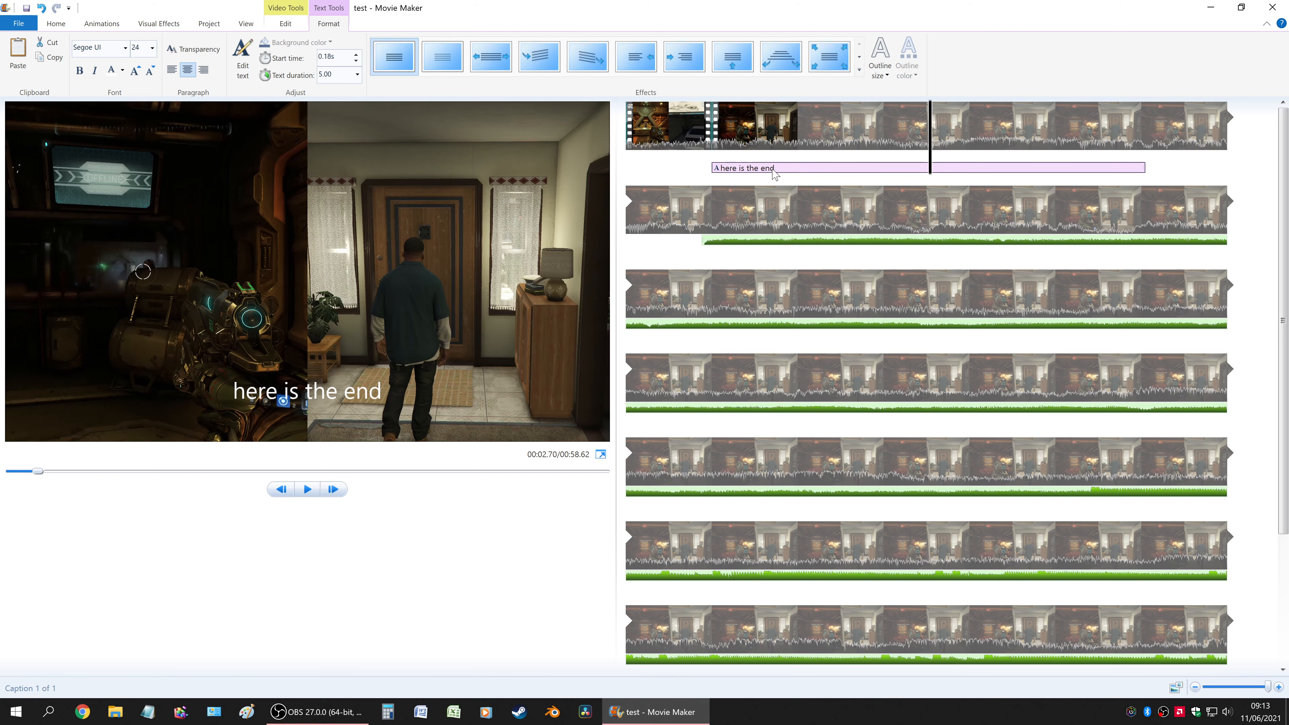
key("Delete")
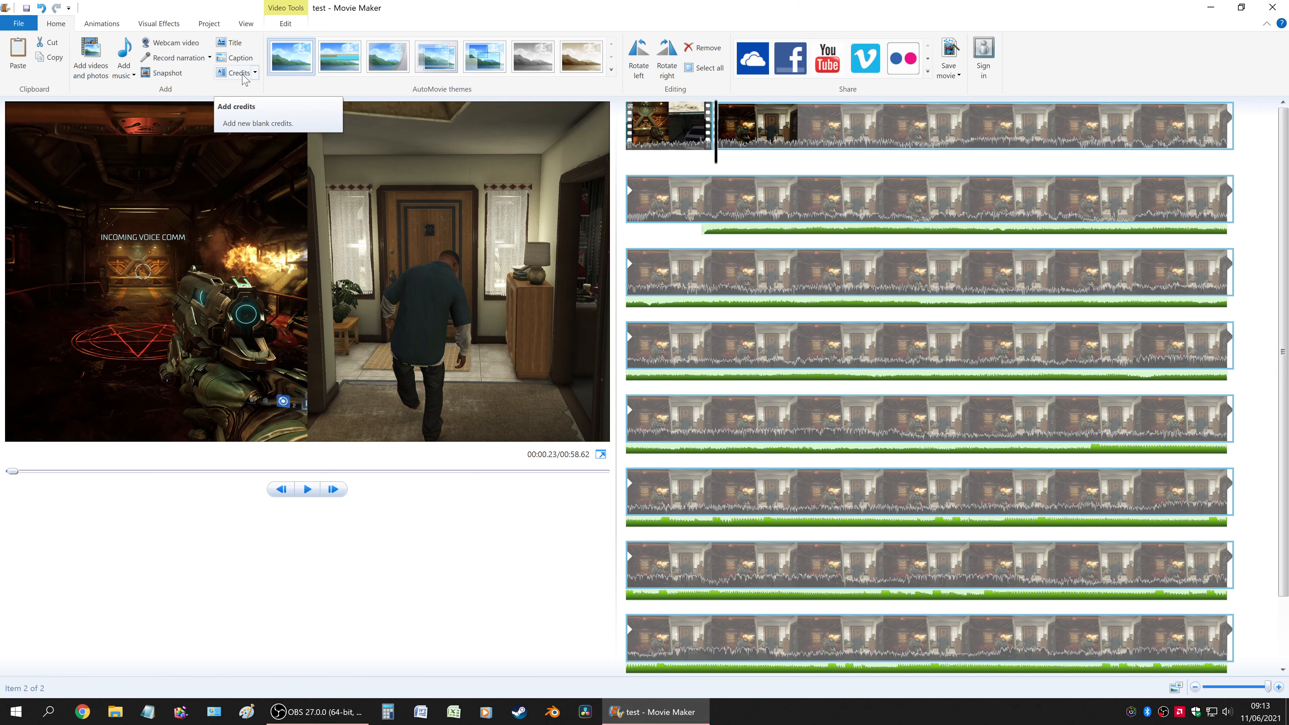
Step: Add a credits clip at the end of the movie
scroll(246, 77, "down", 2)
scroll(154, 91, "up", 2)
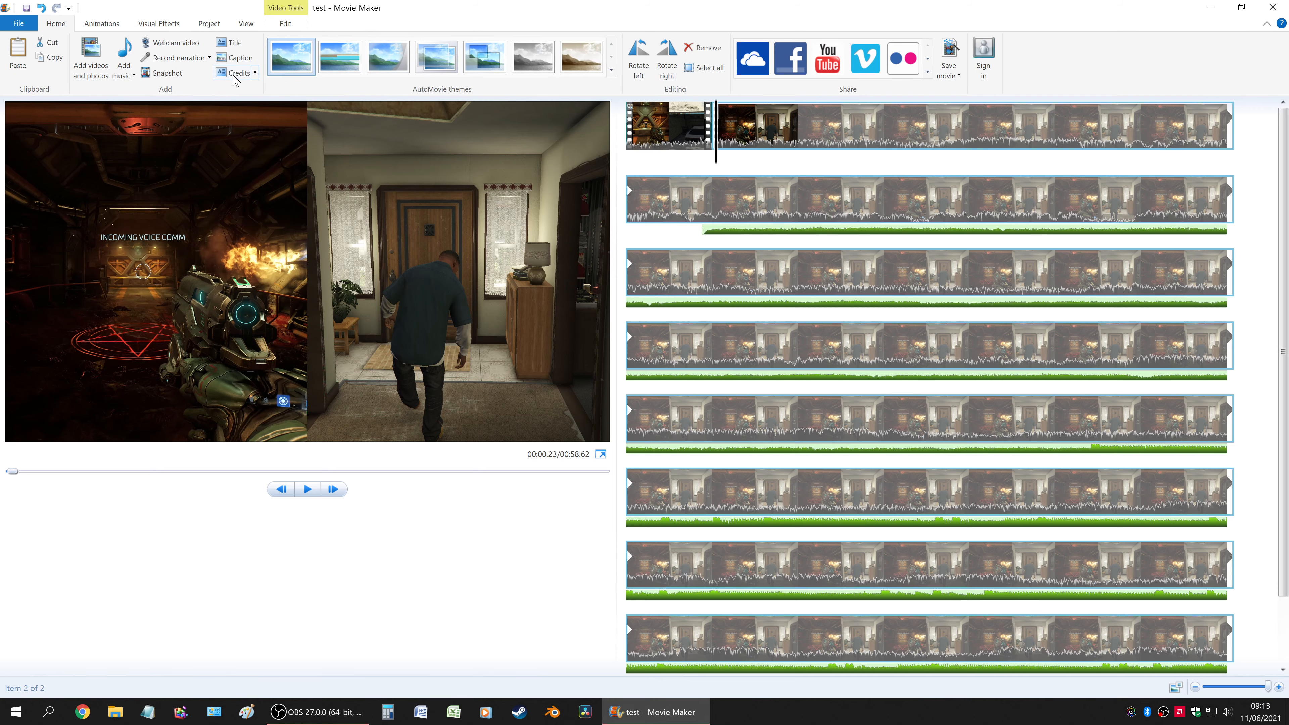
left_click(237, 74)
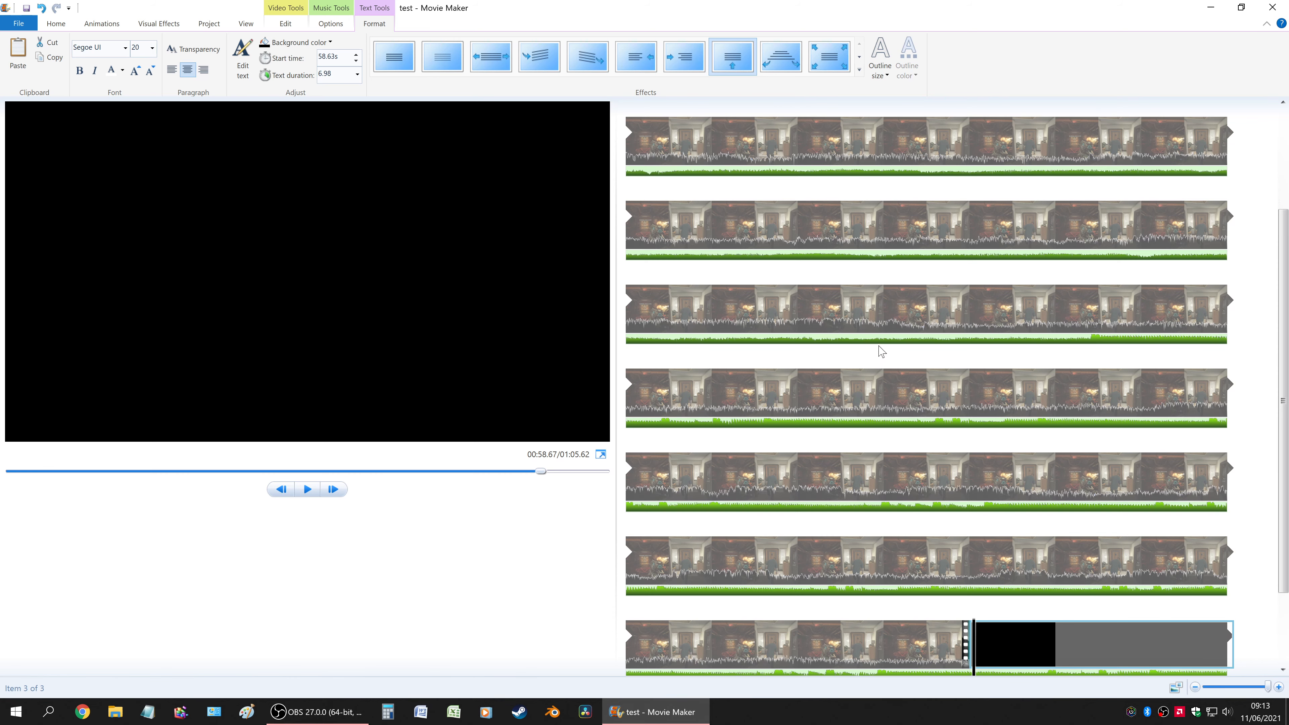
Step: Split the second clip at about 28.97 seconds and move the credits clip into the split
right_click(870, 304)
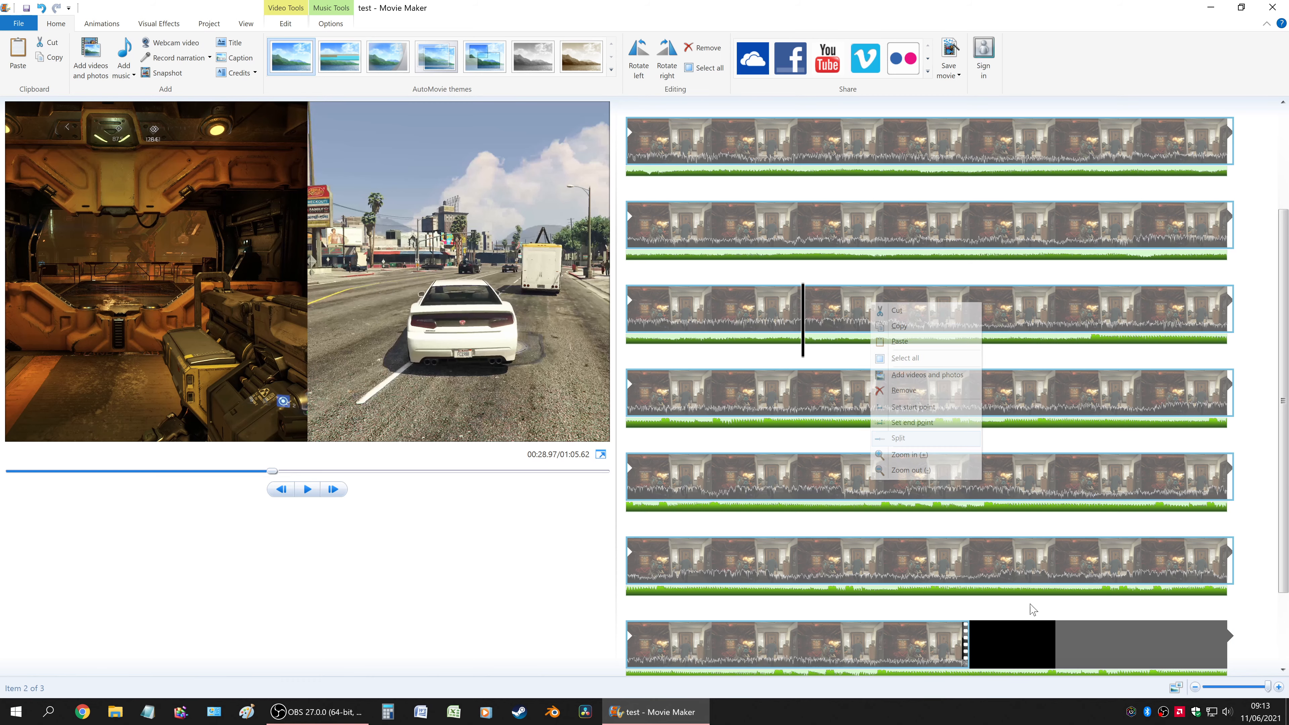
left_click_drag(1049, 642, 821, 310)
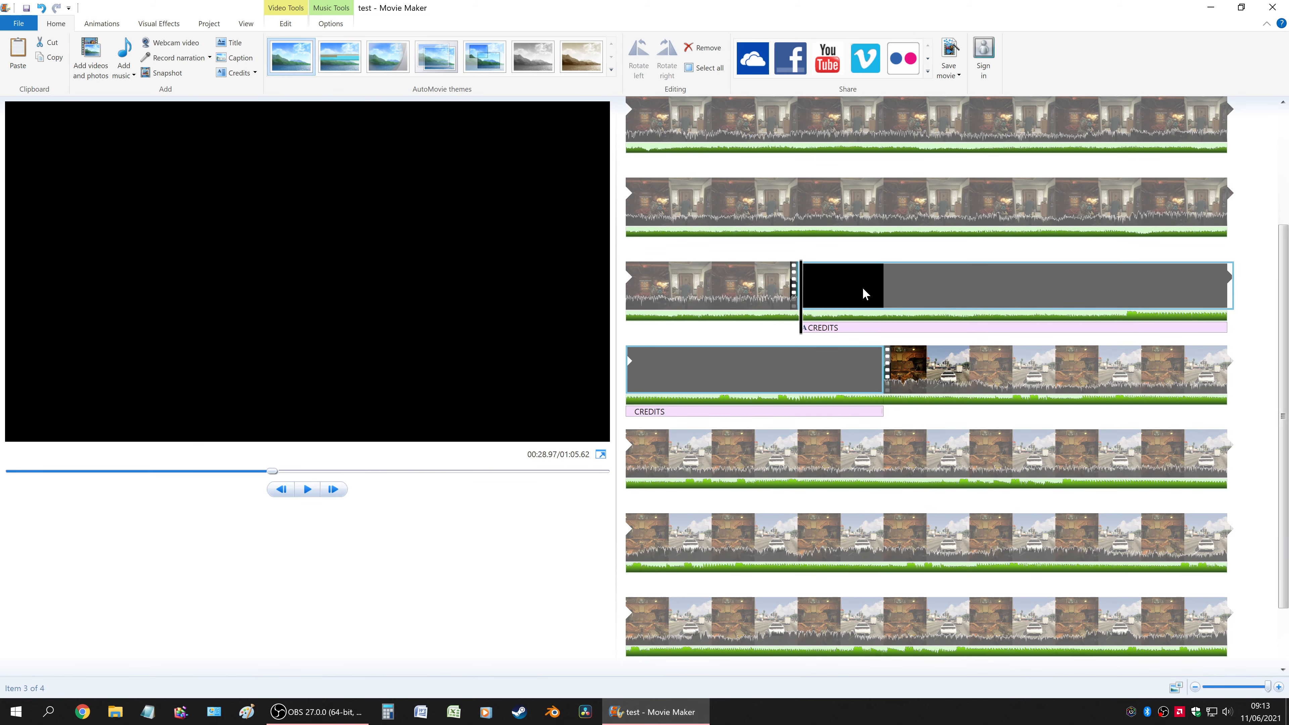
Step: Delete the inserted credits clip, then undo the deletion, the credits move and the split
key("Delete")
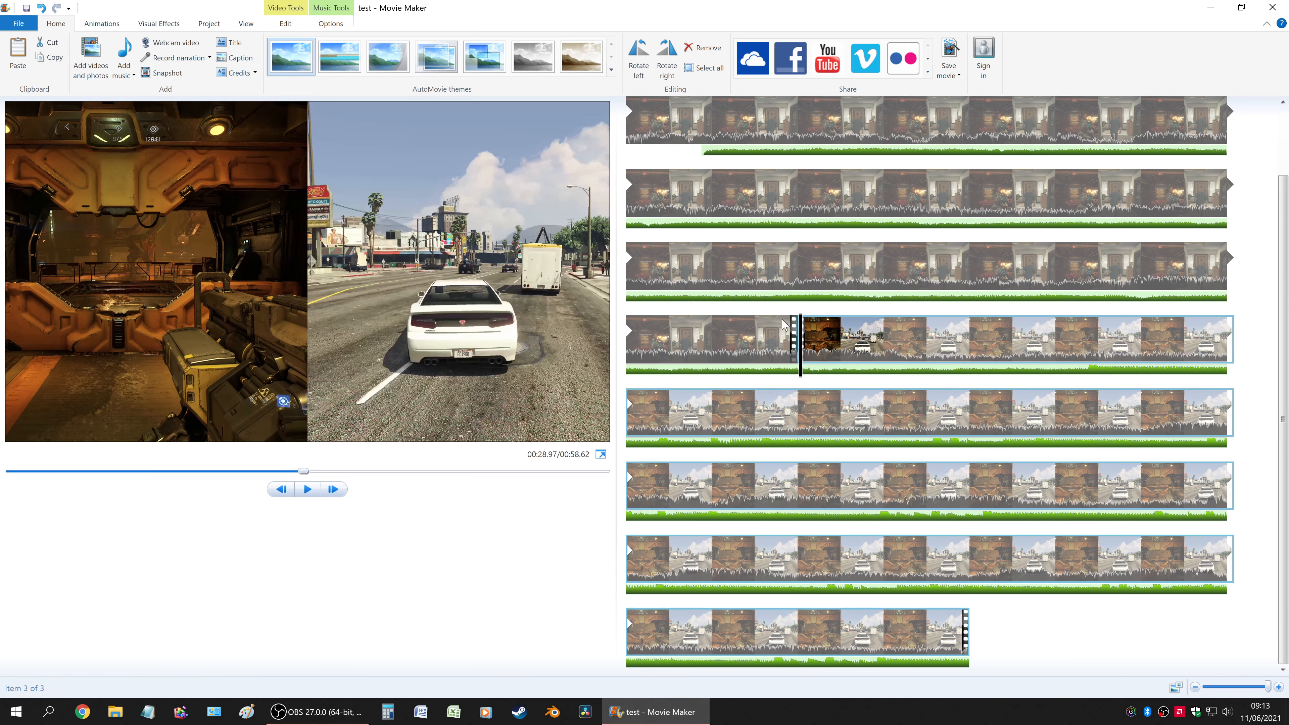
left_click(42, 8)
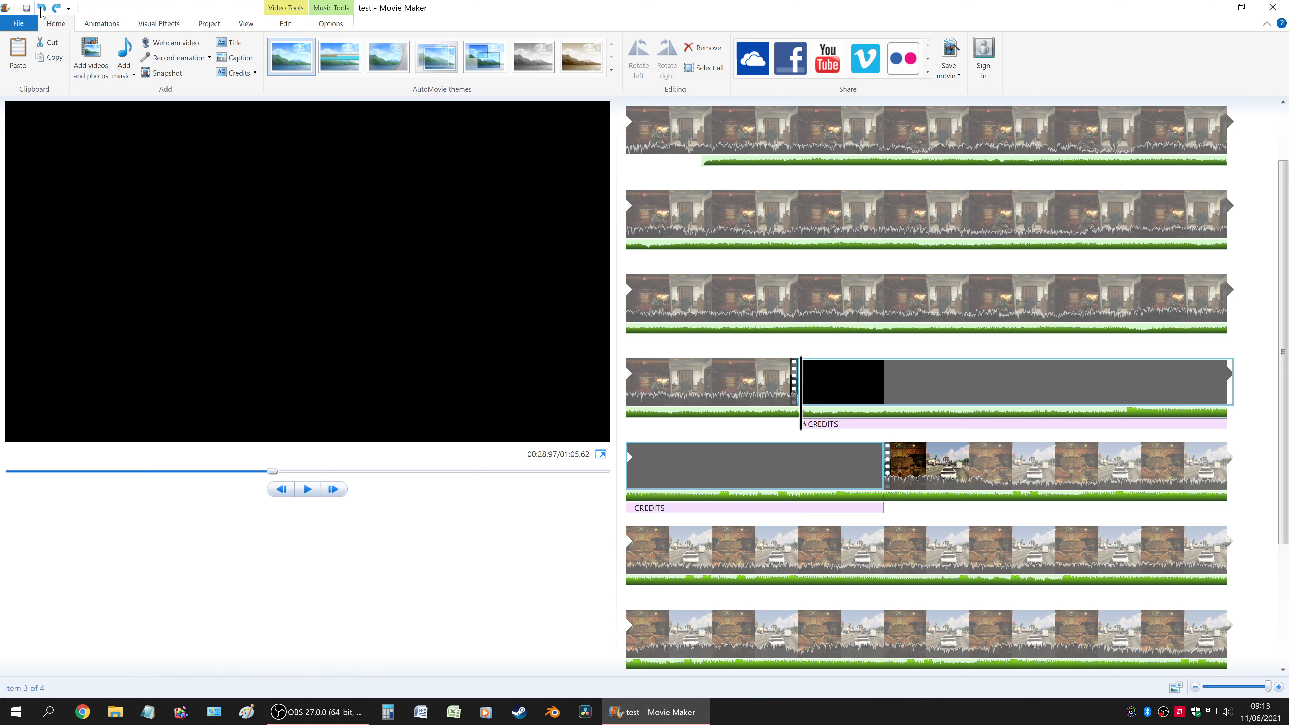
left_click(42, 9)
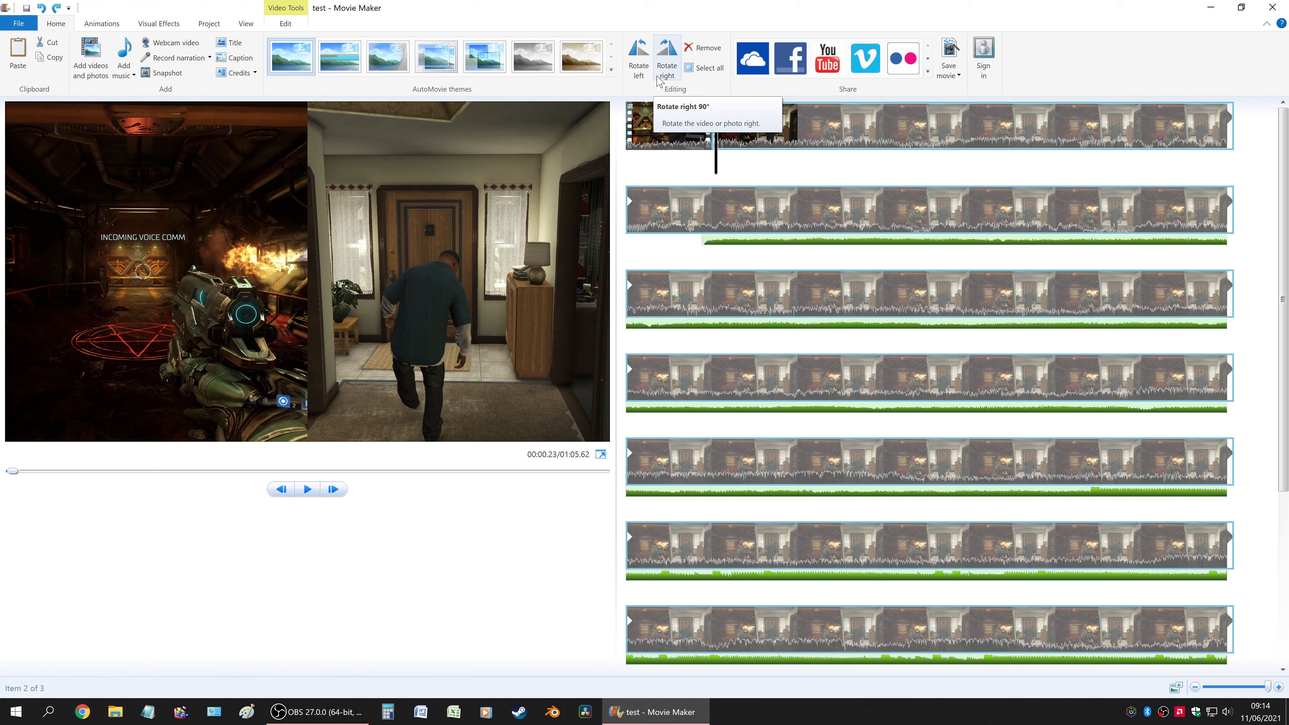
left_click(952, 74)
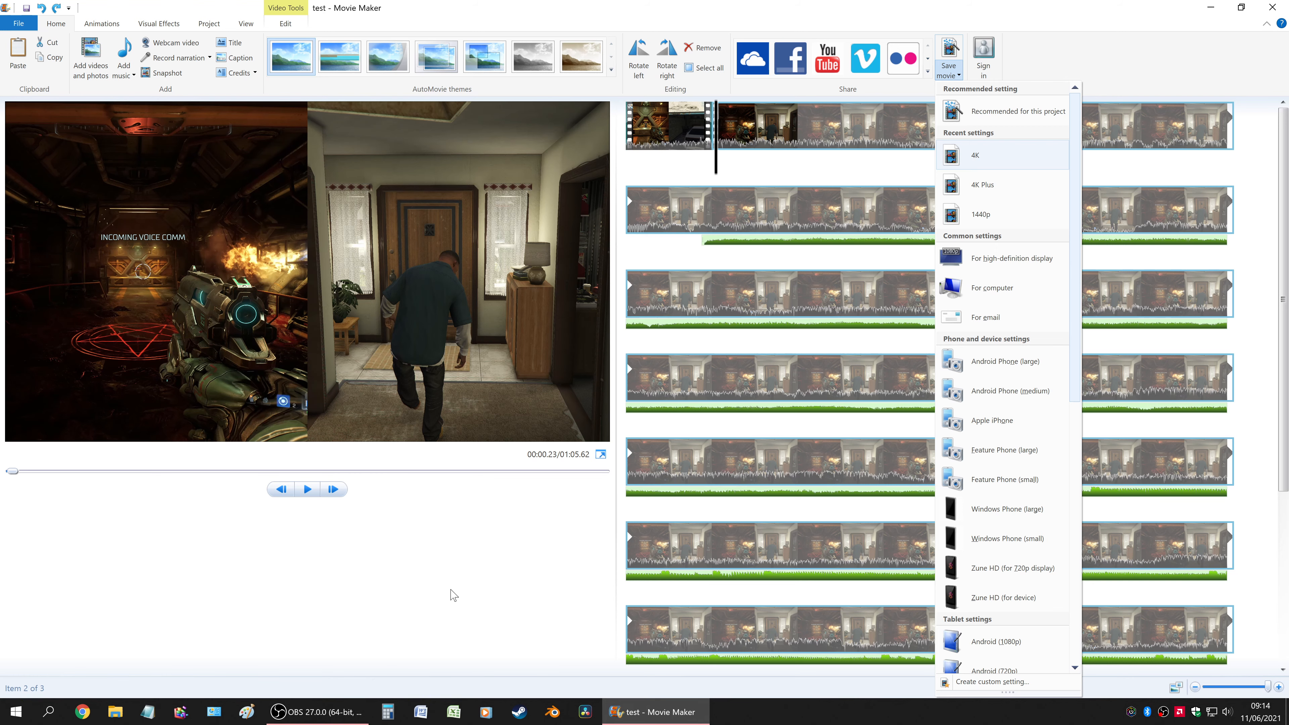
left_click(426, 606)
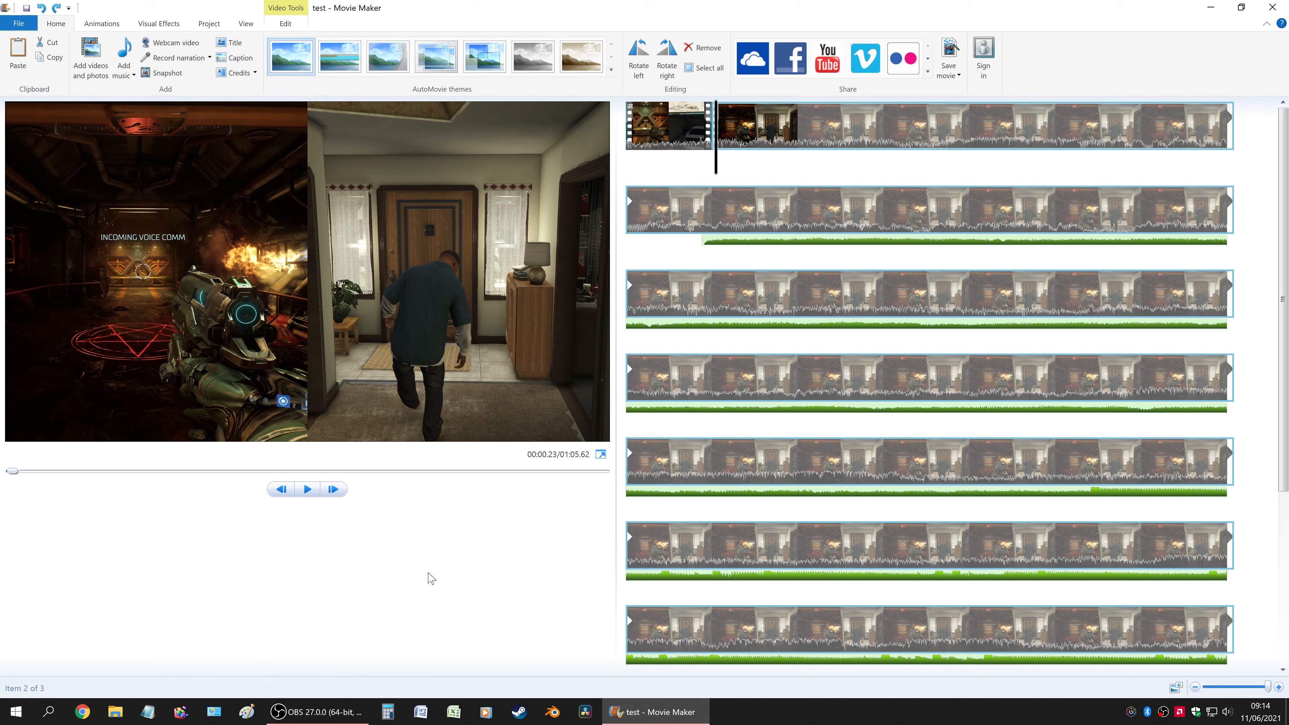
Step: Switch to Blender, dismiss the splash screen and add a Video Editing workspace
left_click(584, 712)
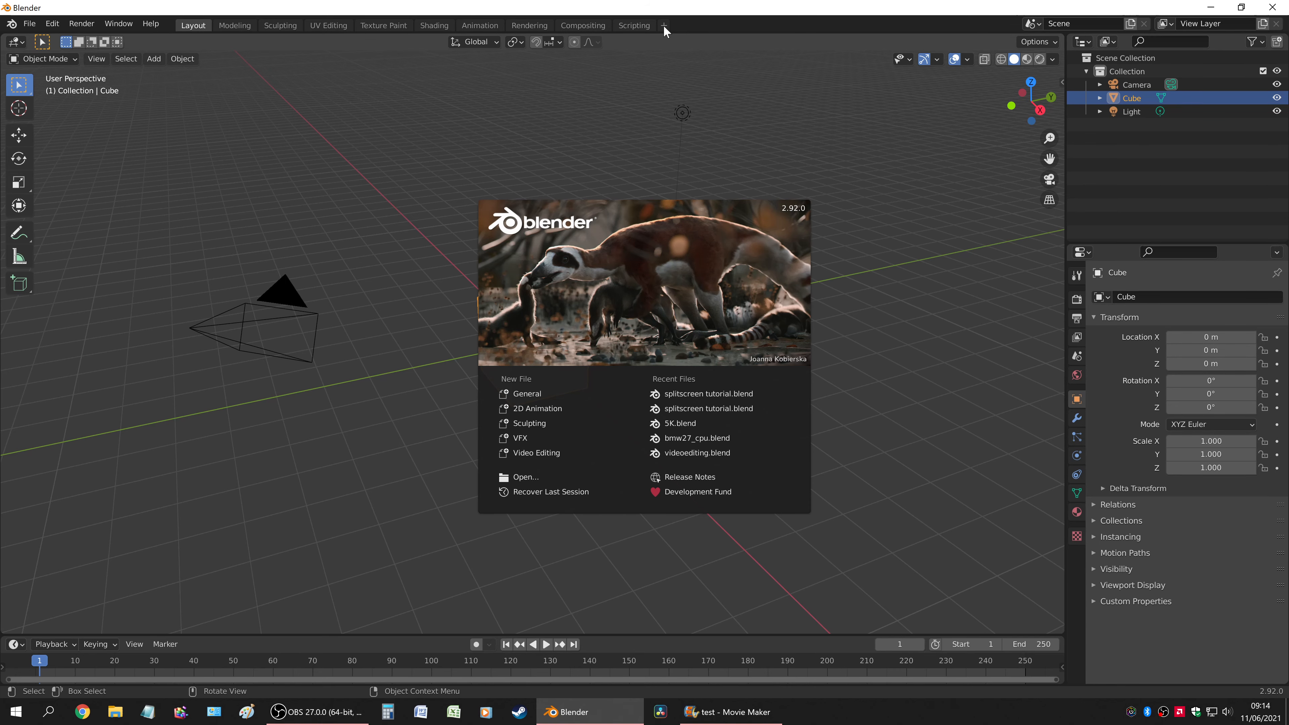
left_click(664, 28)
left_click(664, 28)
mouse_move(655, 104)
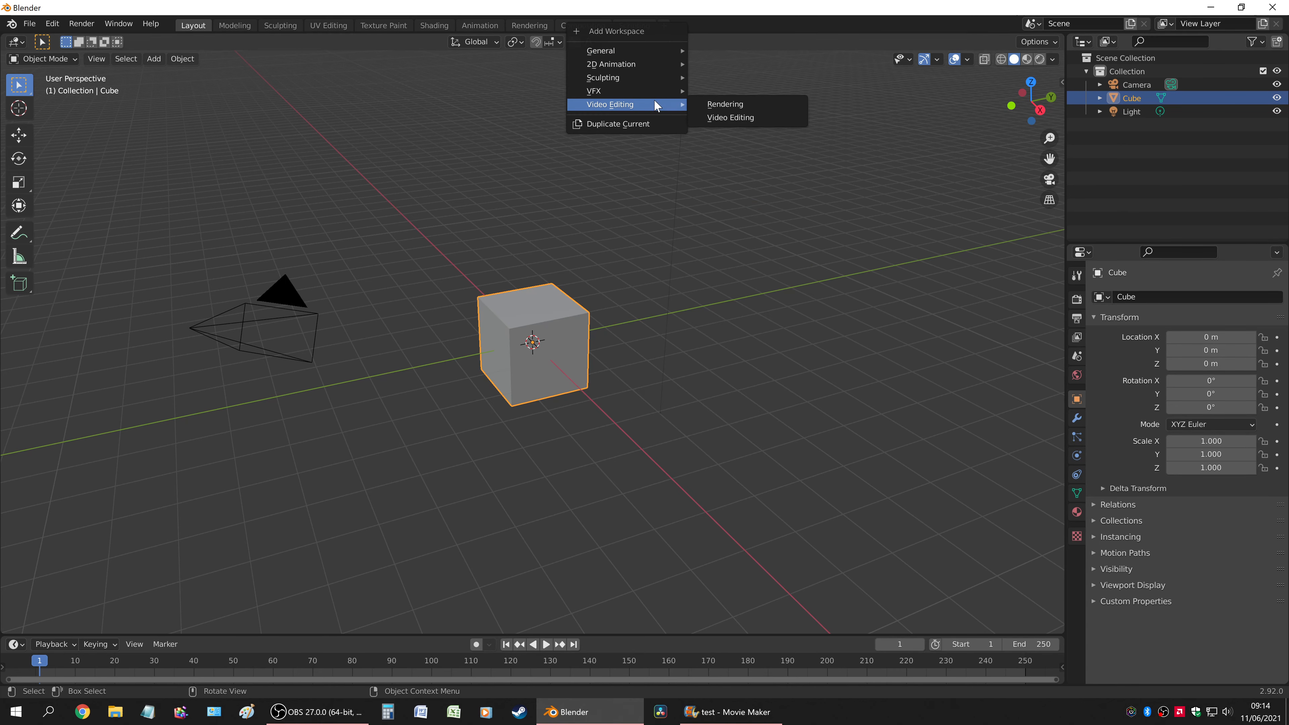
left_click(710, 115)
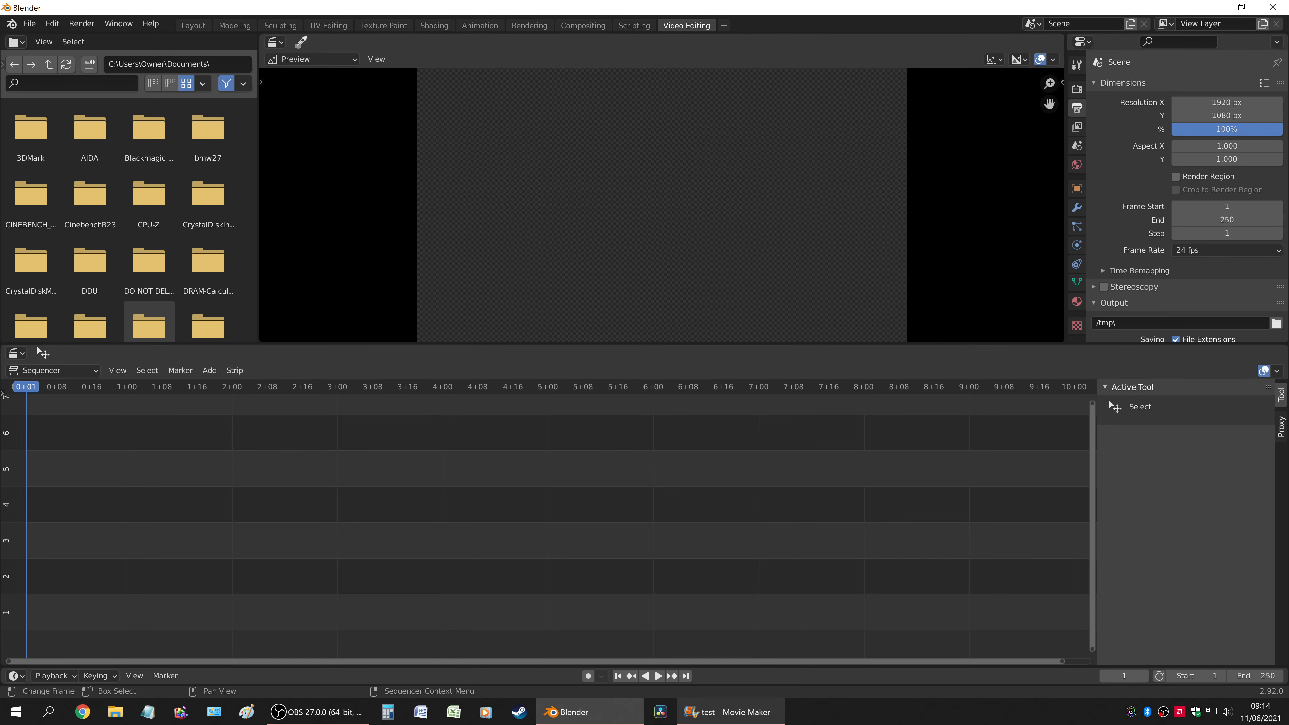
Step: Switch back to Movie Maker and move the music track earlier so it starts with the second clip
left_click(729, 719)
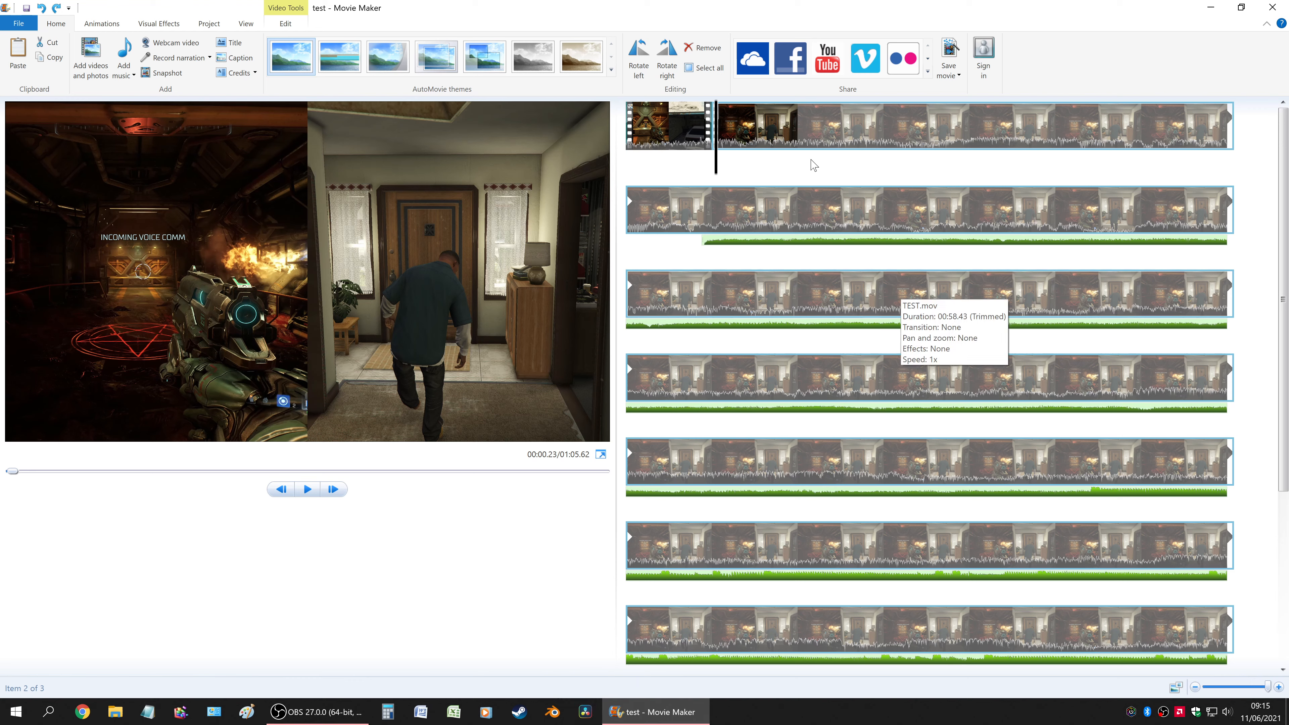
left_click_drag(775, 241, 732, 172)
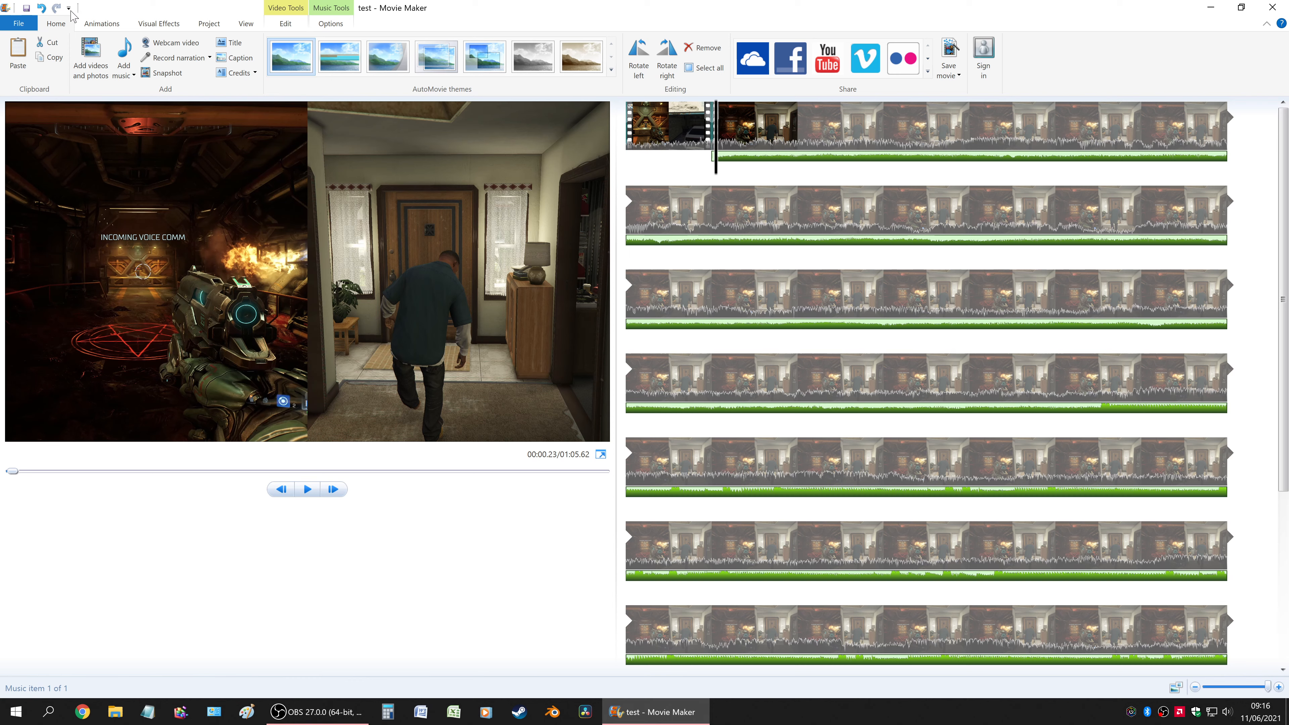
left_click(101, 24)
left_click(147, 27)
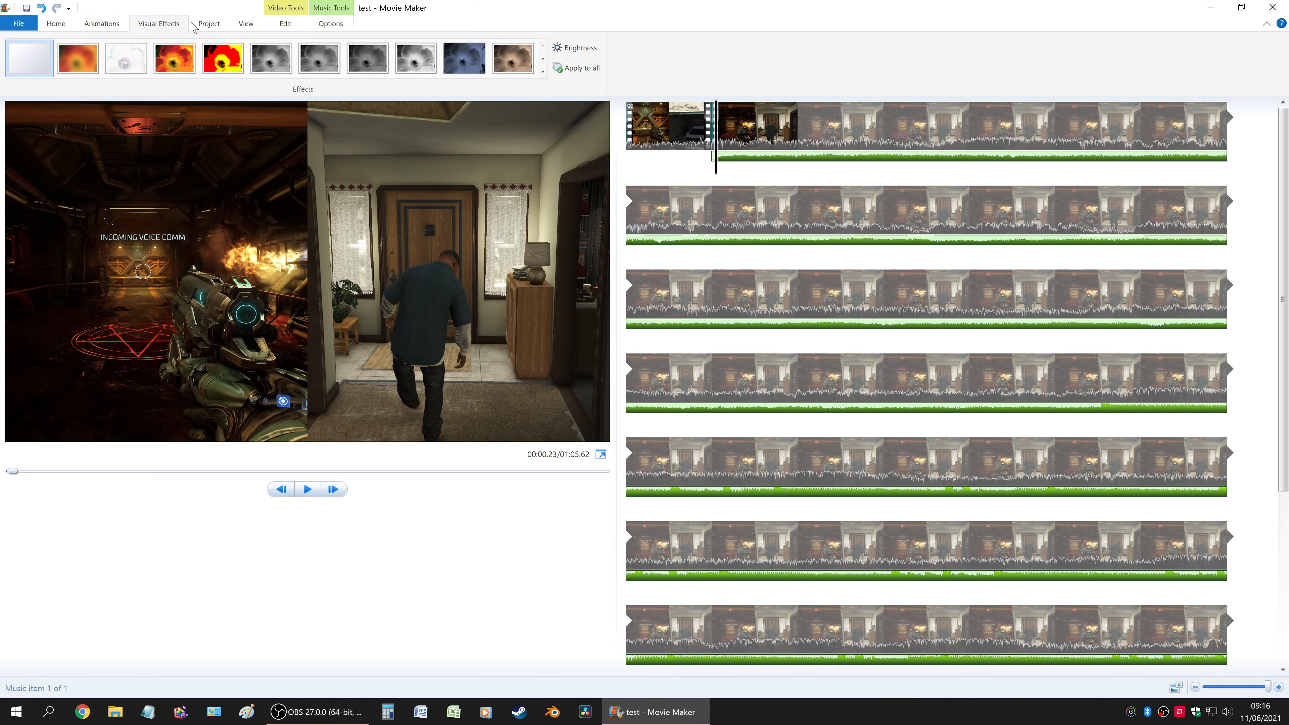
left_click(209, 26)
left_click(245, 25)
left_click(277, 26)
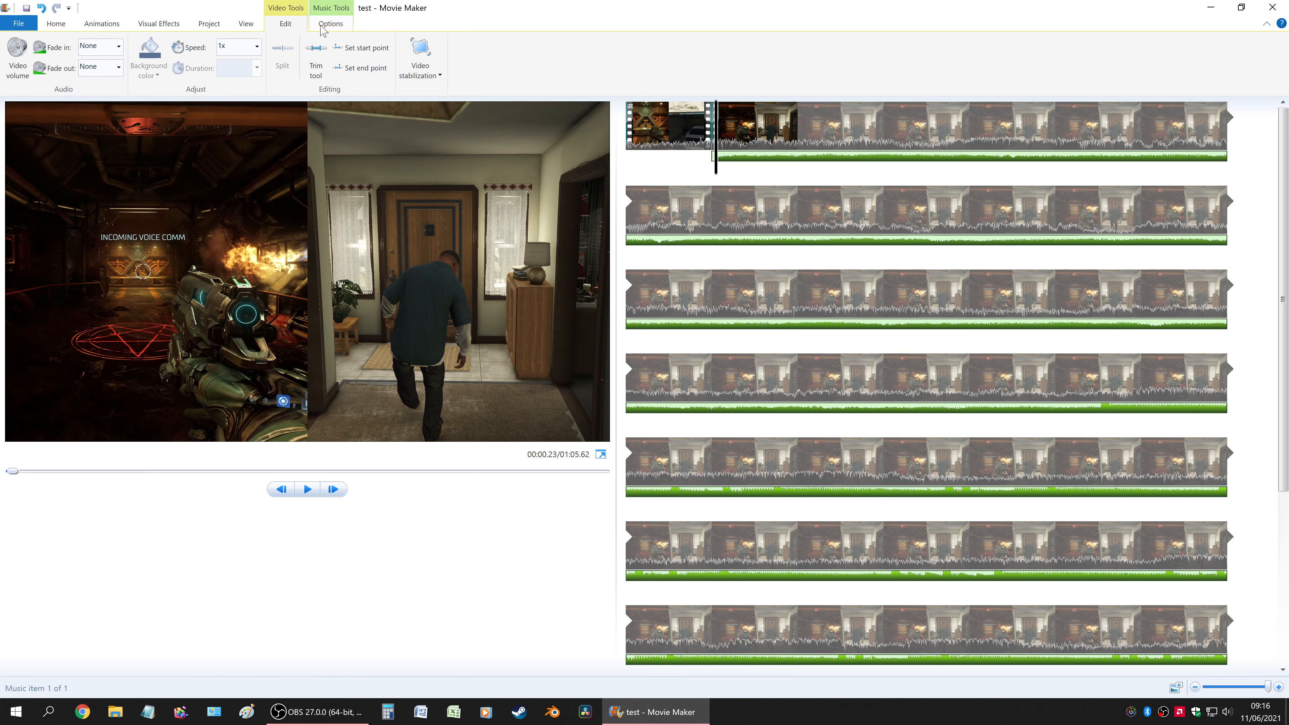
left_click(325, 26)
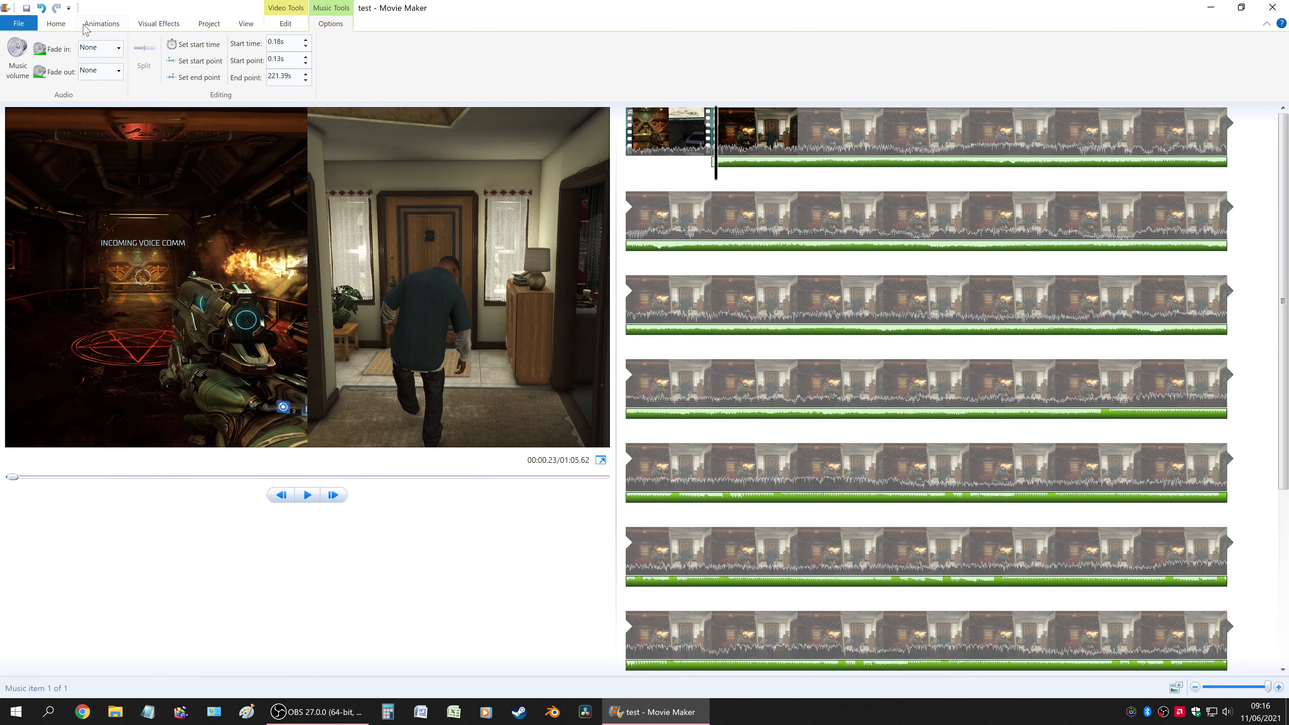
left_click(57, 24)
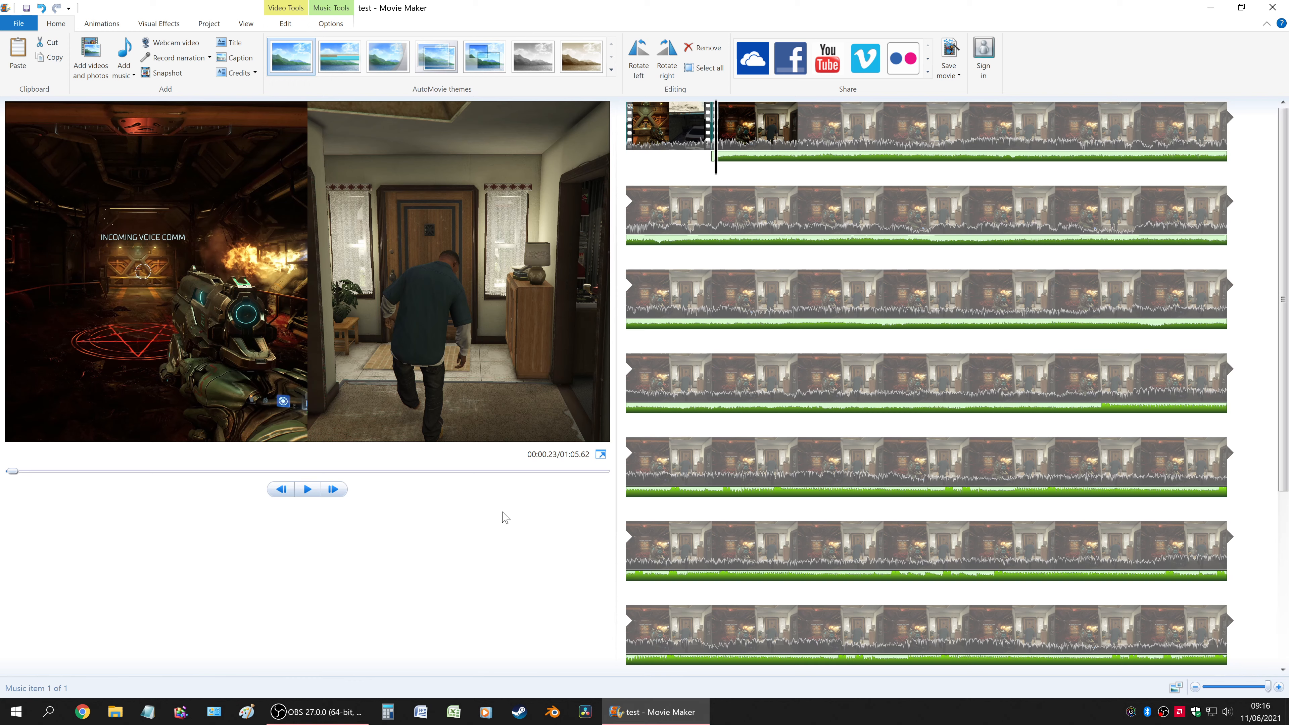
Step: Start saving the movie with the custom 4K export setting, then cancel the save
left_click(950, 77)
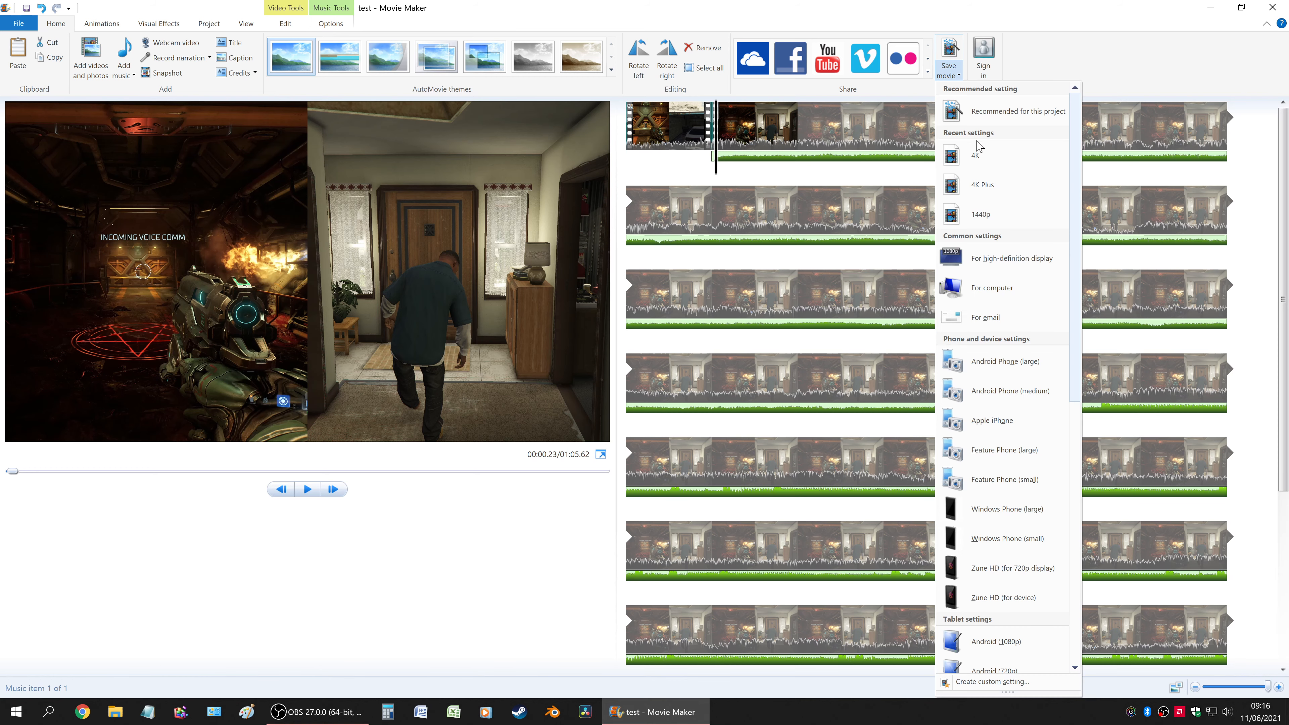
left_click(975, 158)
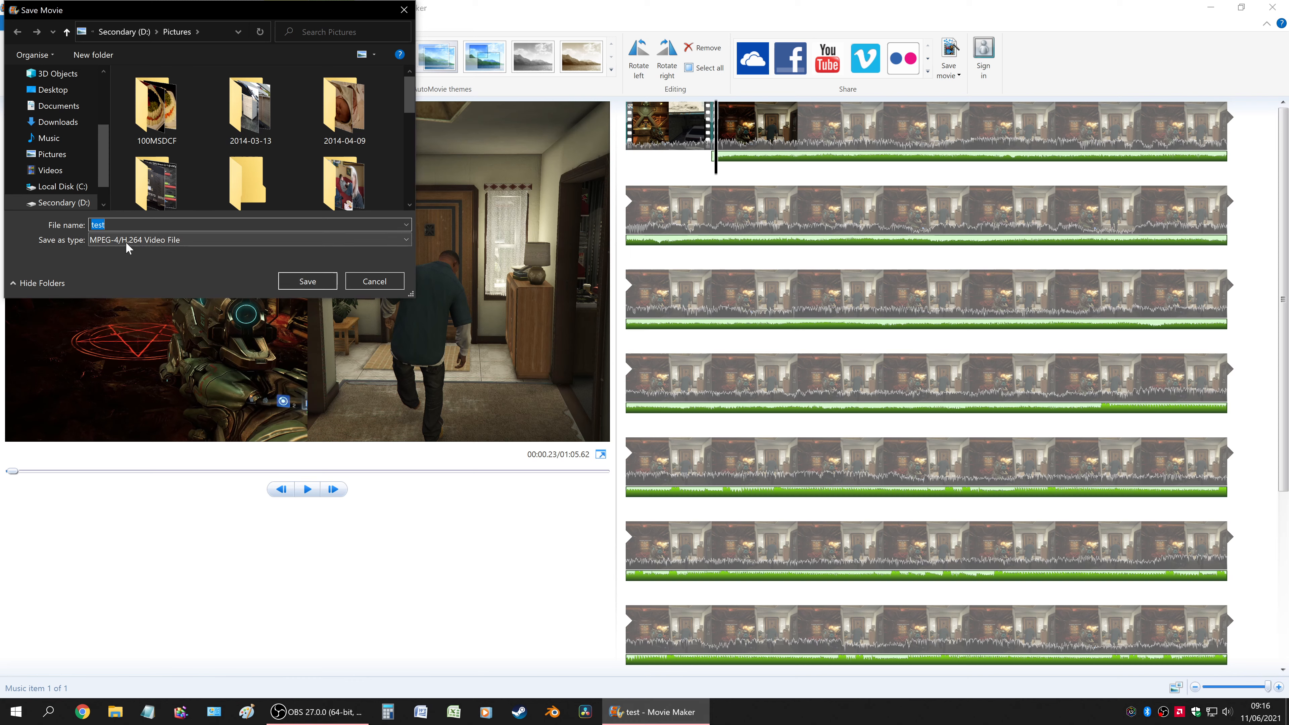
left_click(371, 281)
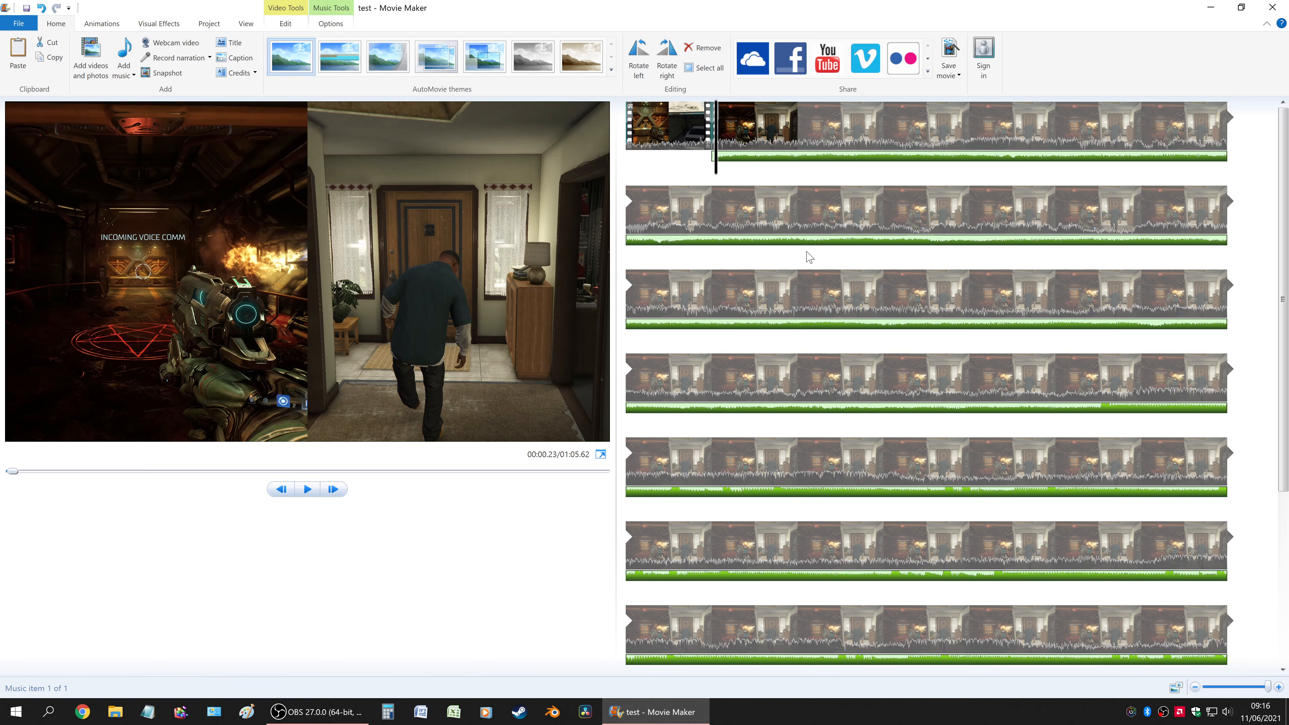